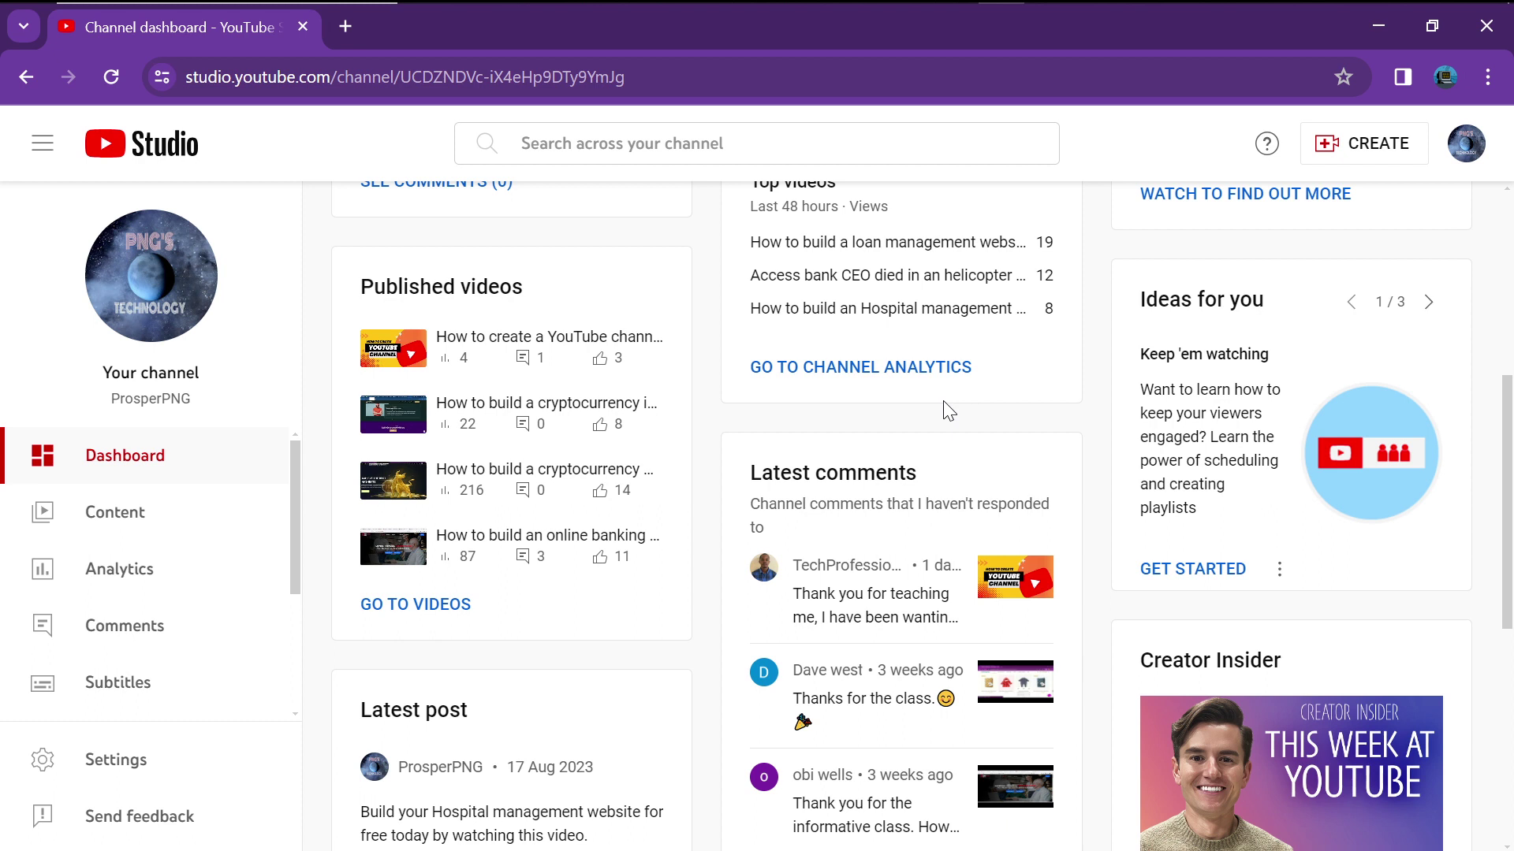
Open a new Chrome window under a different Chrome profile.
scroll(943, 406, down, 2)
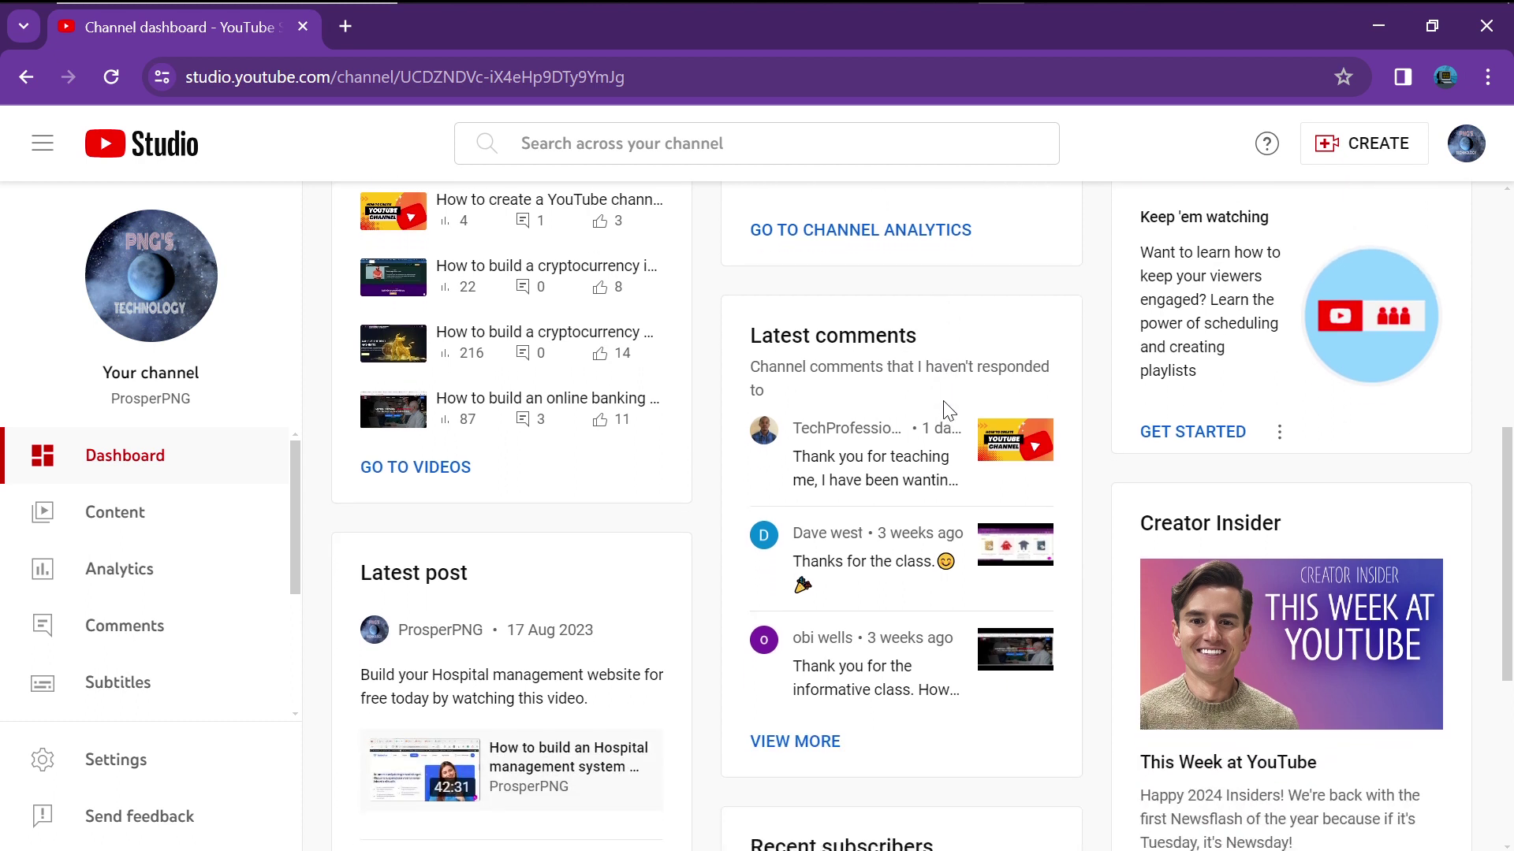
scroll(943, 400, down, 1)
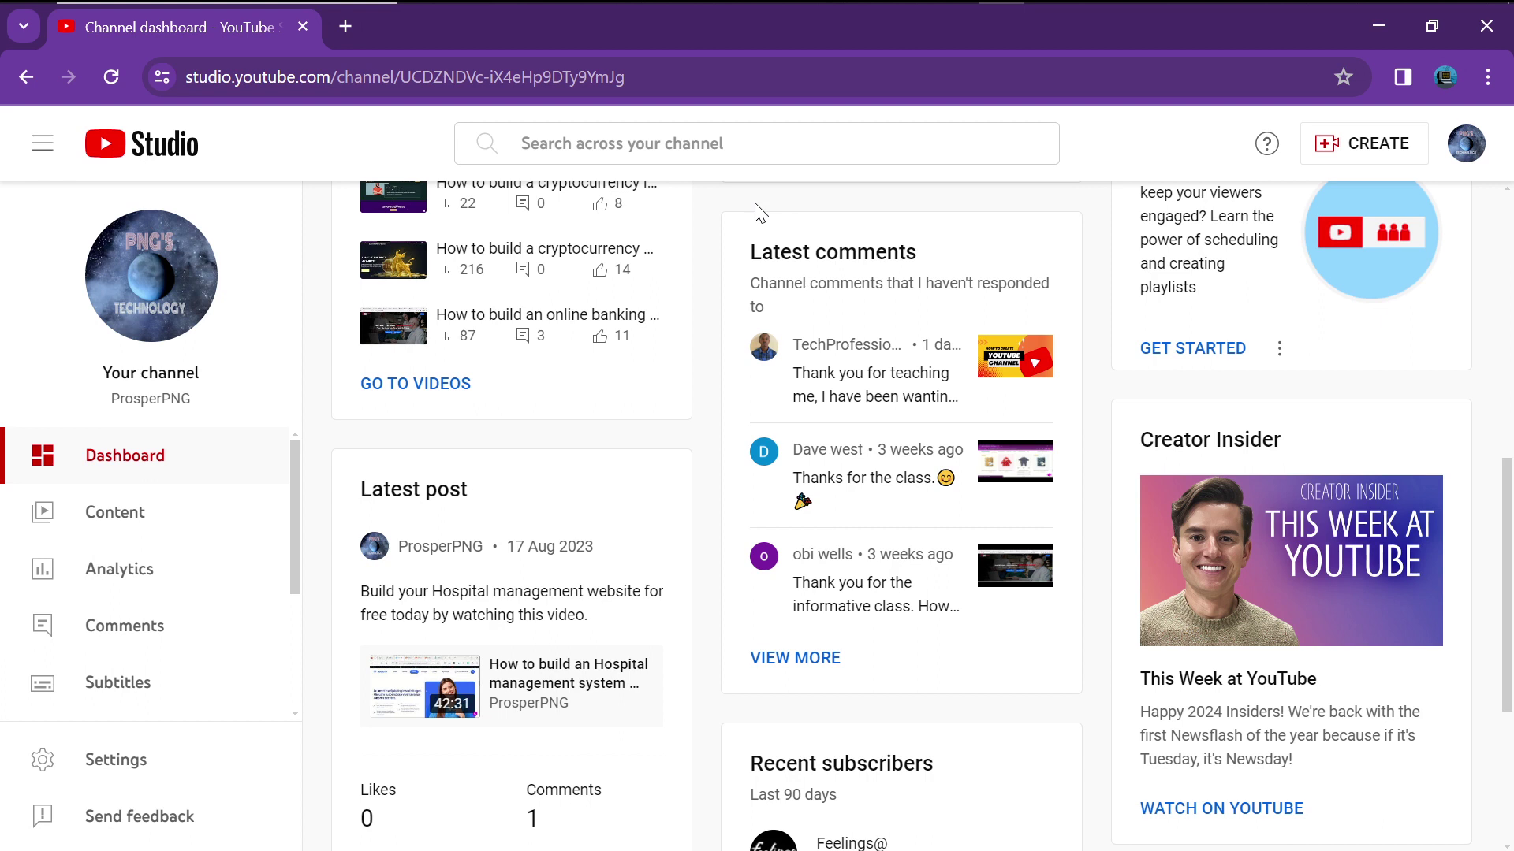
mouse_move(773, 2)
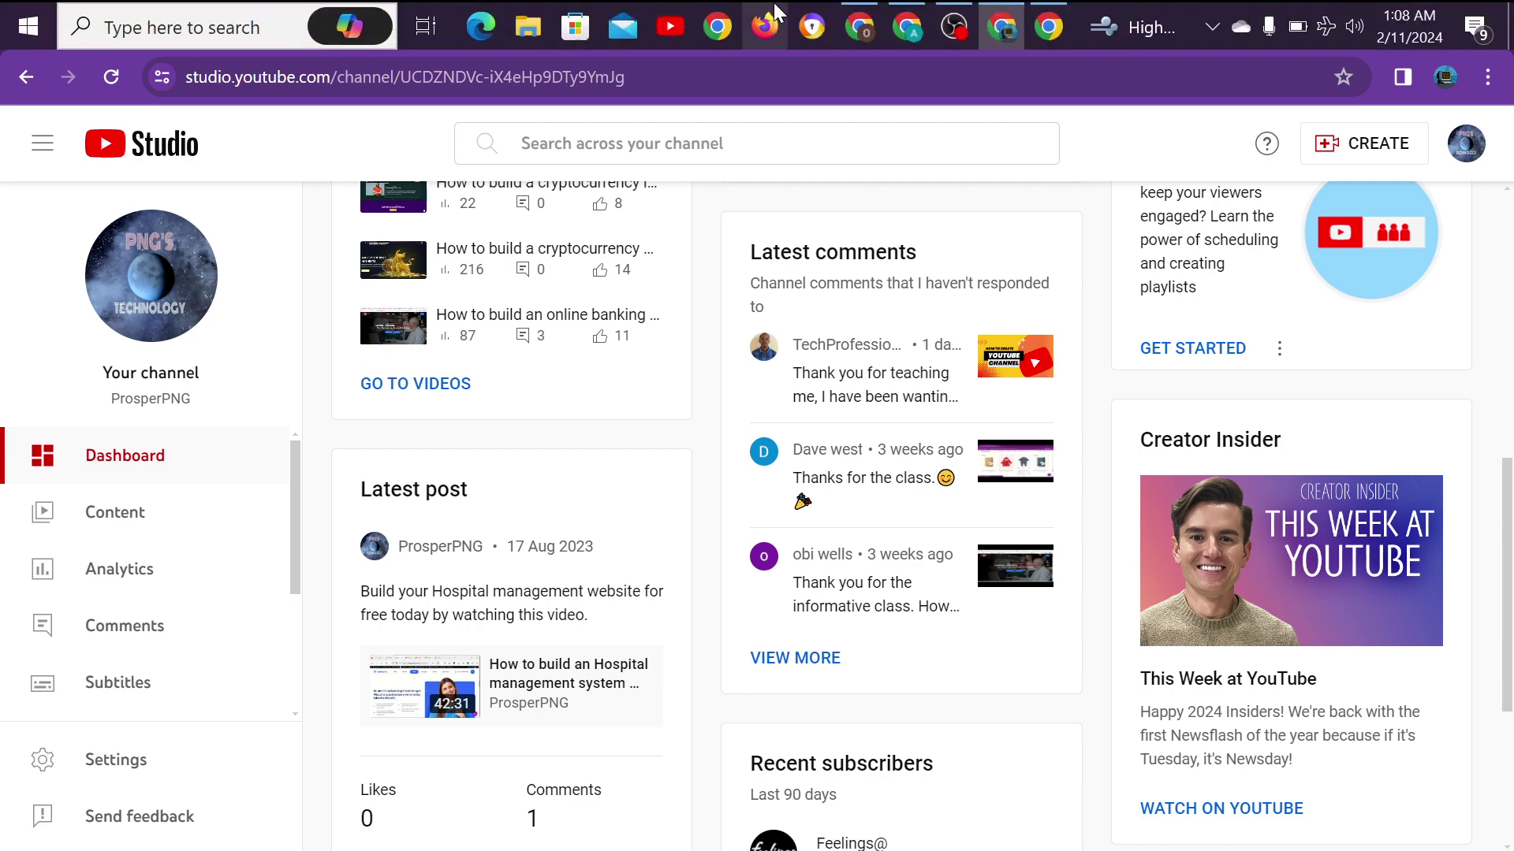
click(1059, 21)
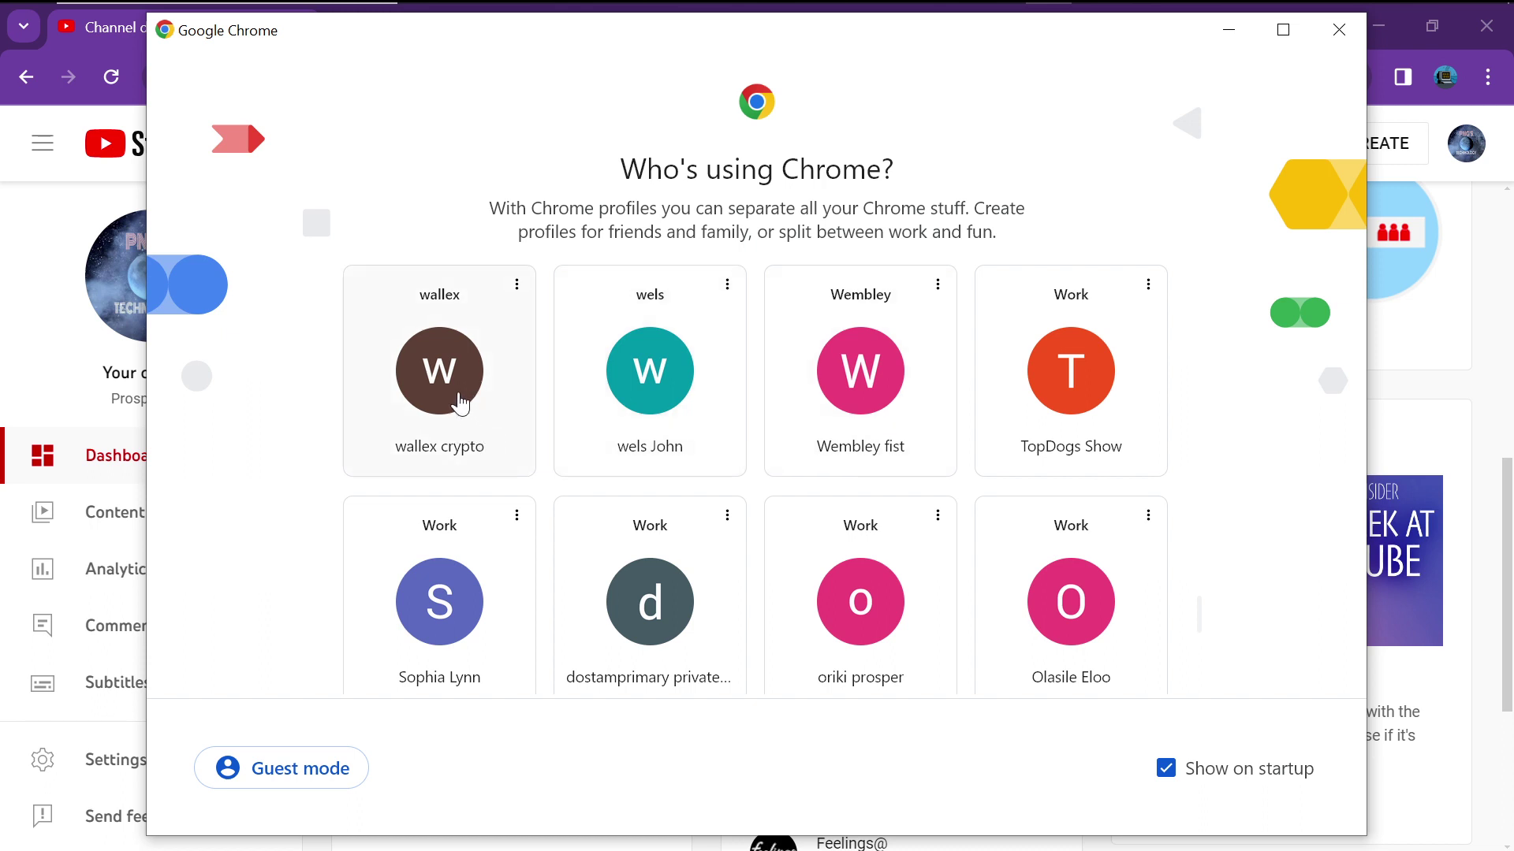
click(439, 370)
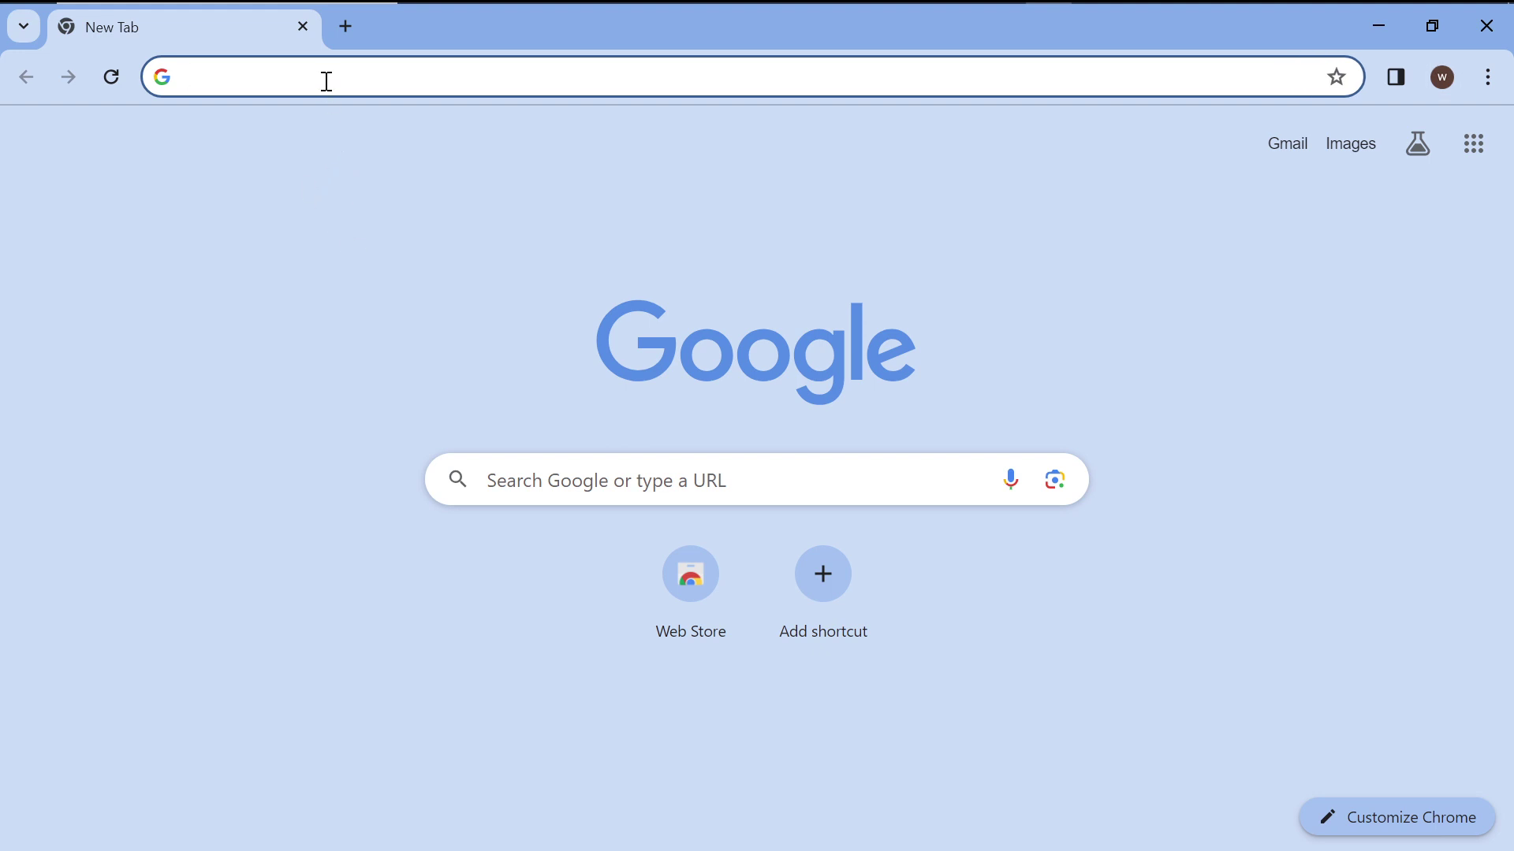
Search Google for 'youtube' and open the YouTube home page.
text(y)
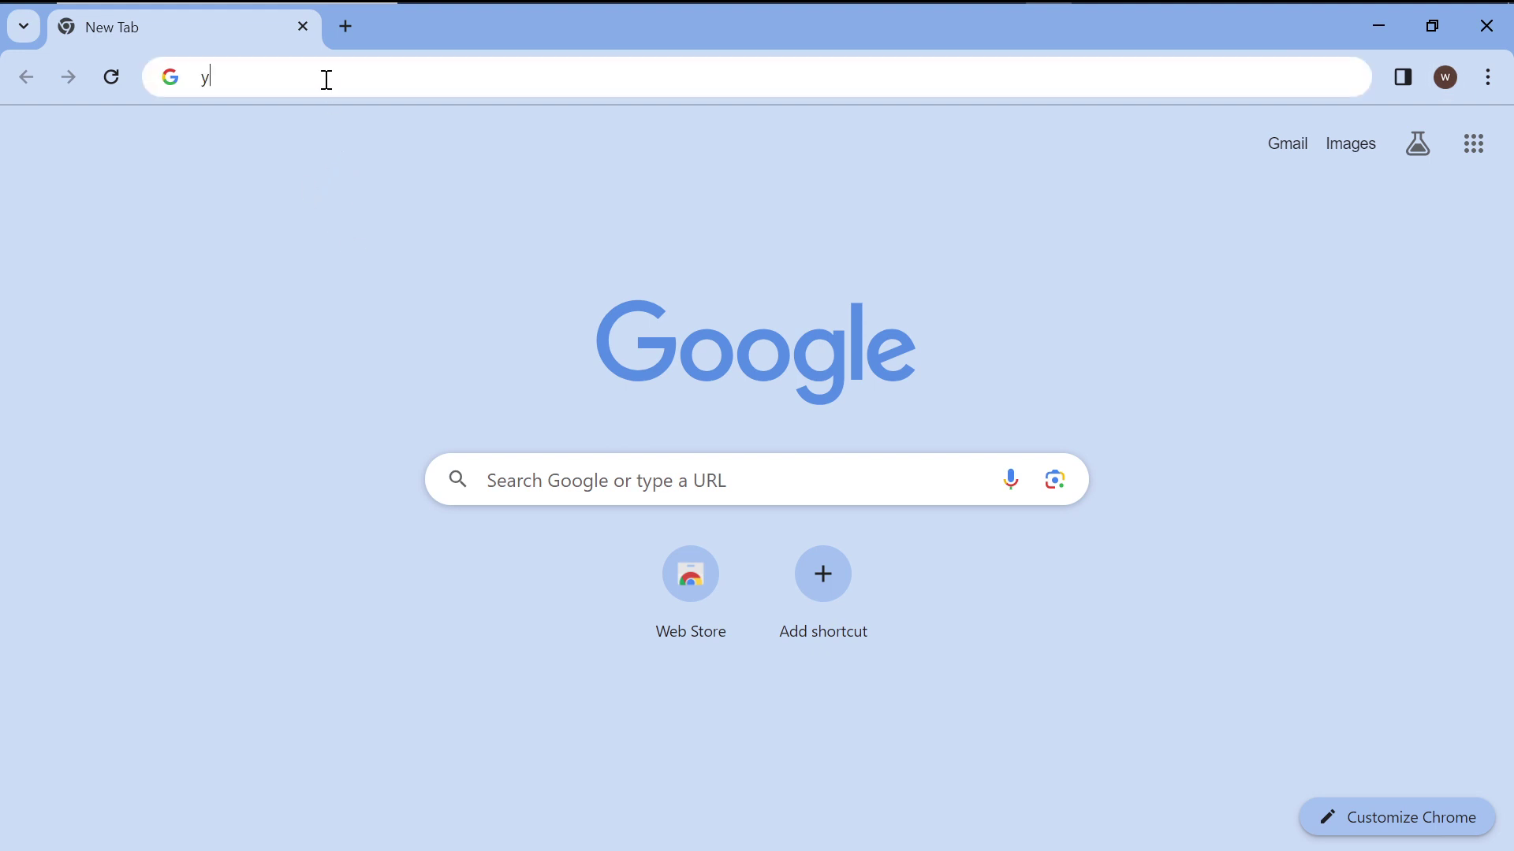
text(outube)
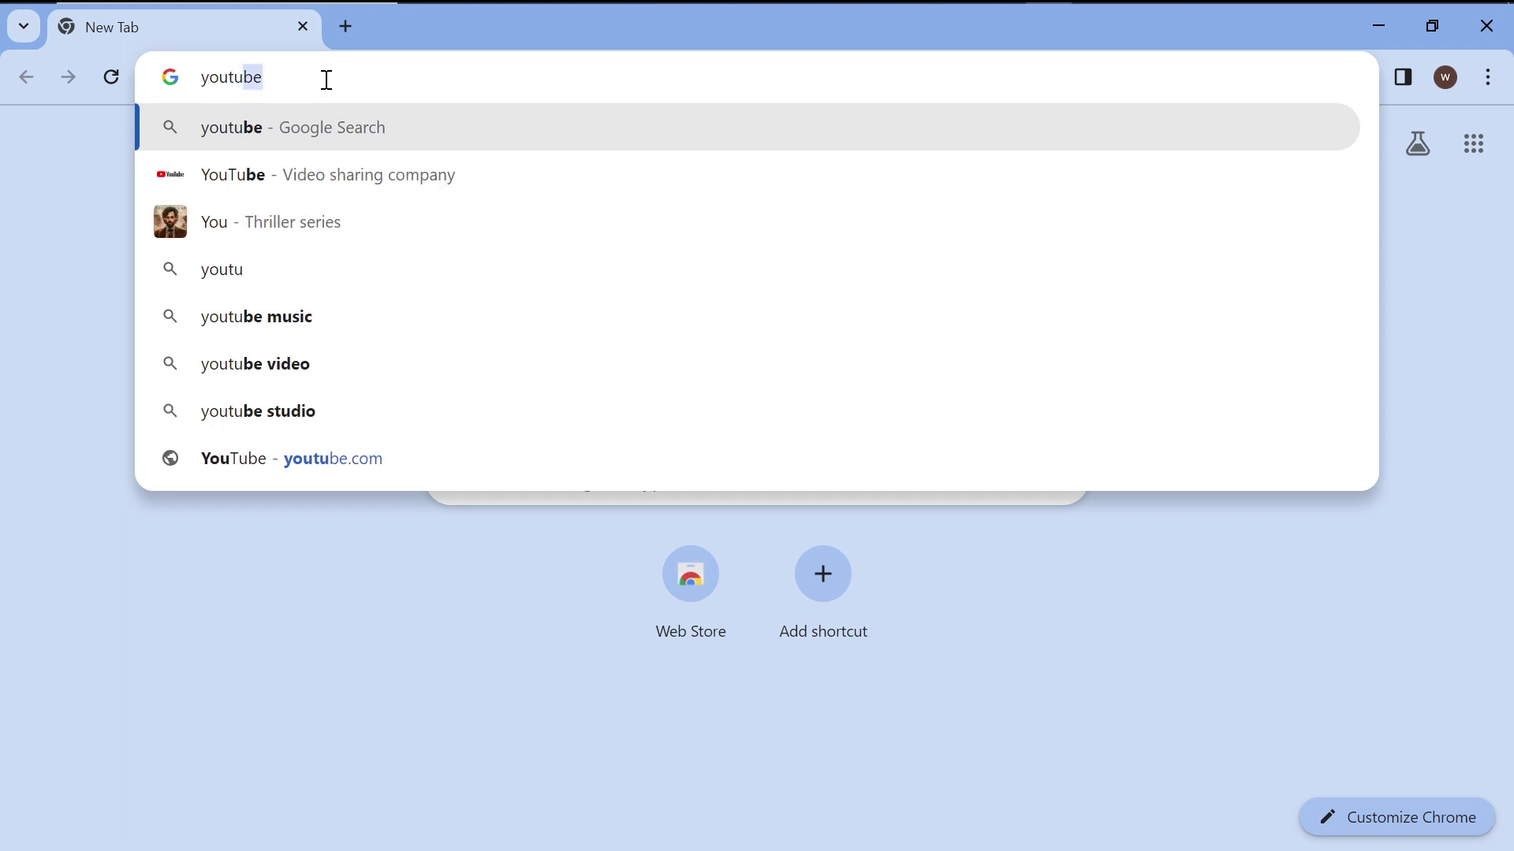
click(308, 132)
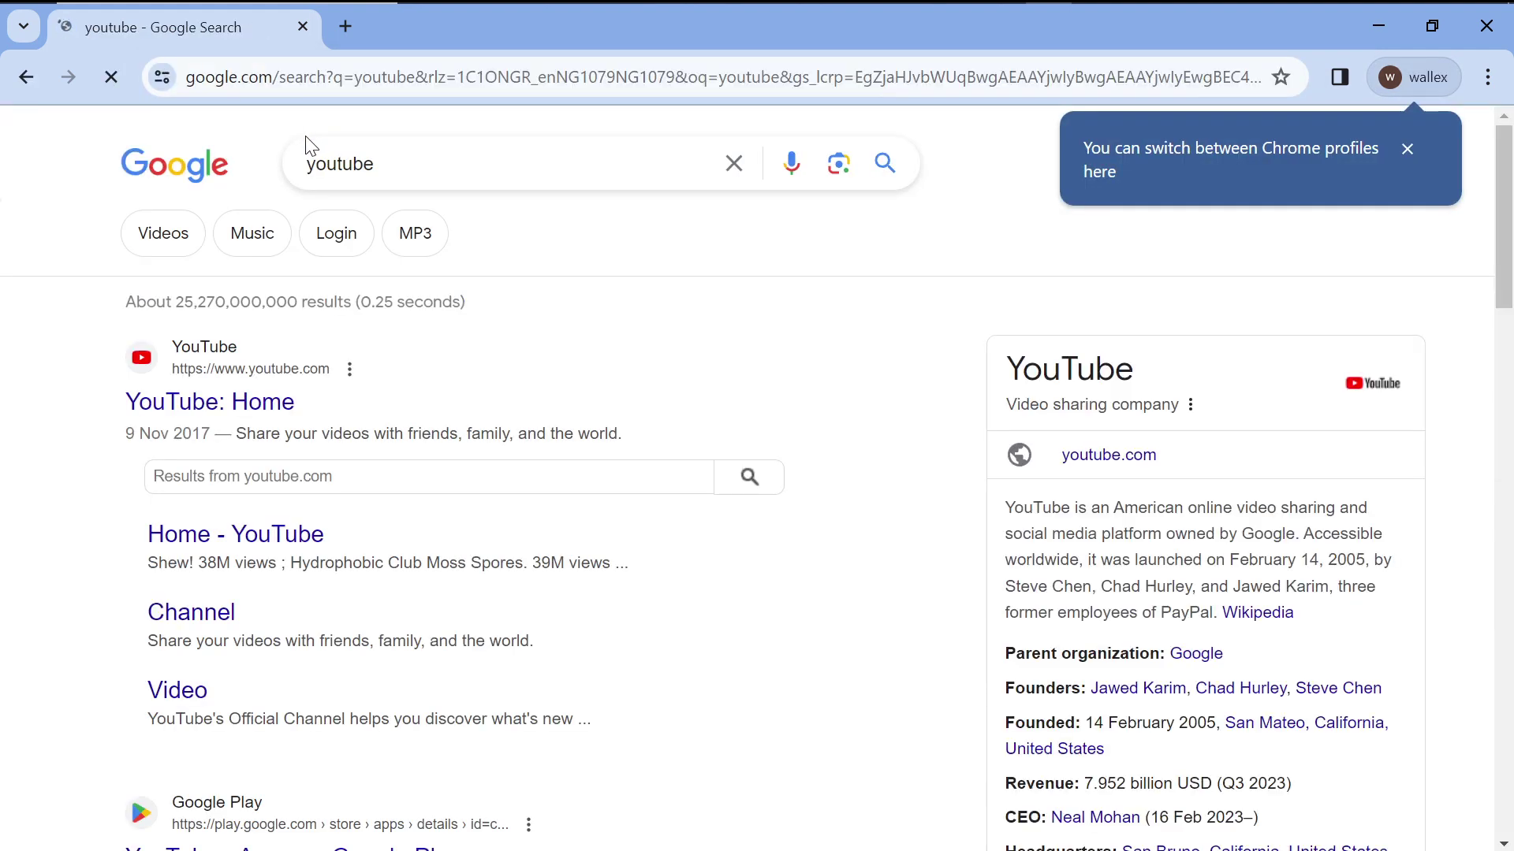
click(194, 381)
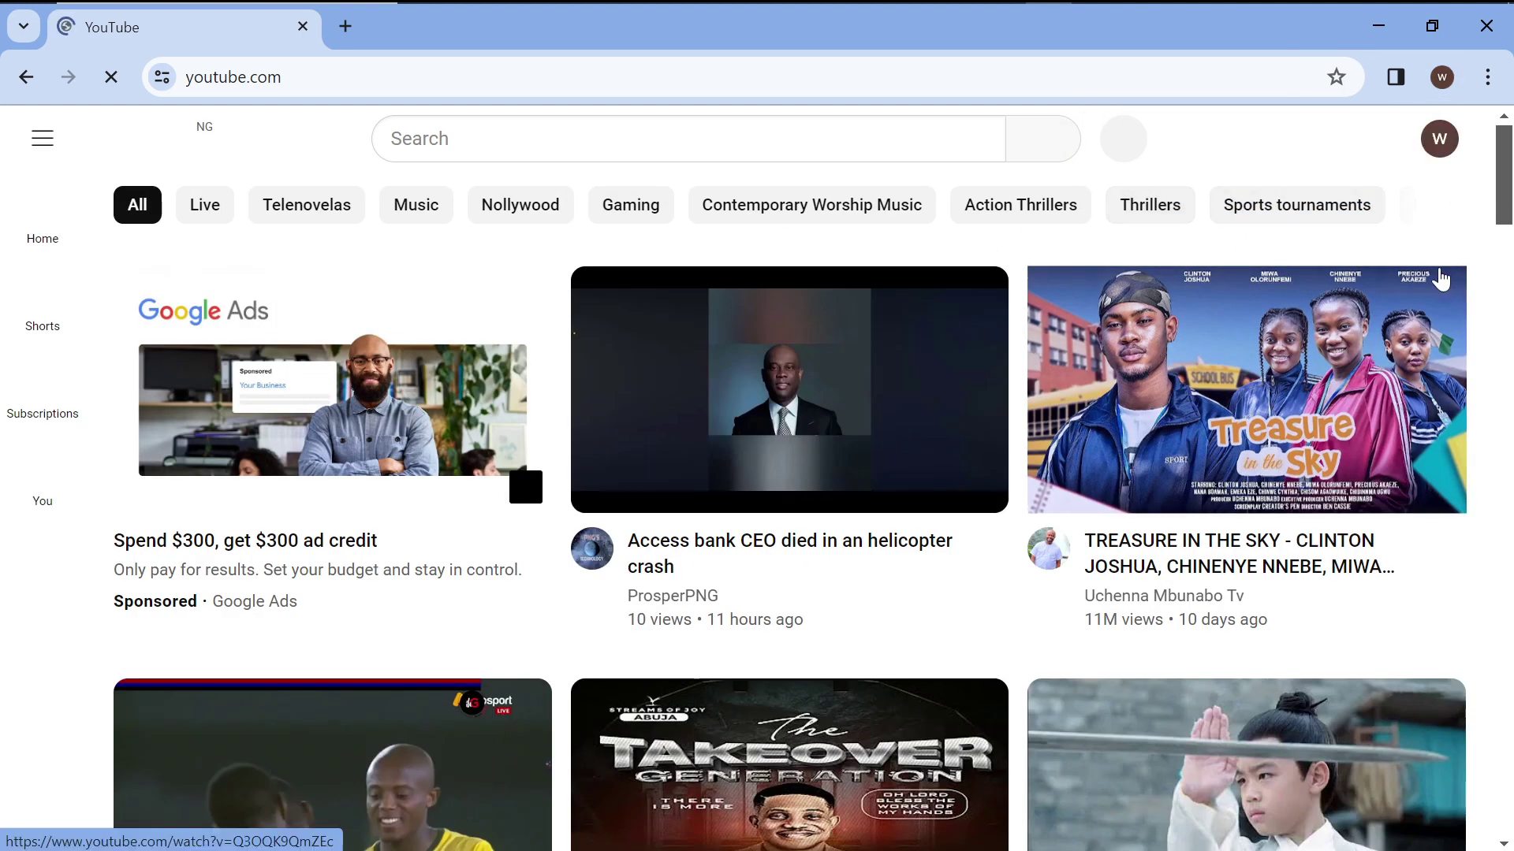
Open the top-right avatar menu to see the offer to create a channel.
mouse_move(1440, 279)
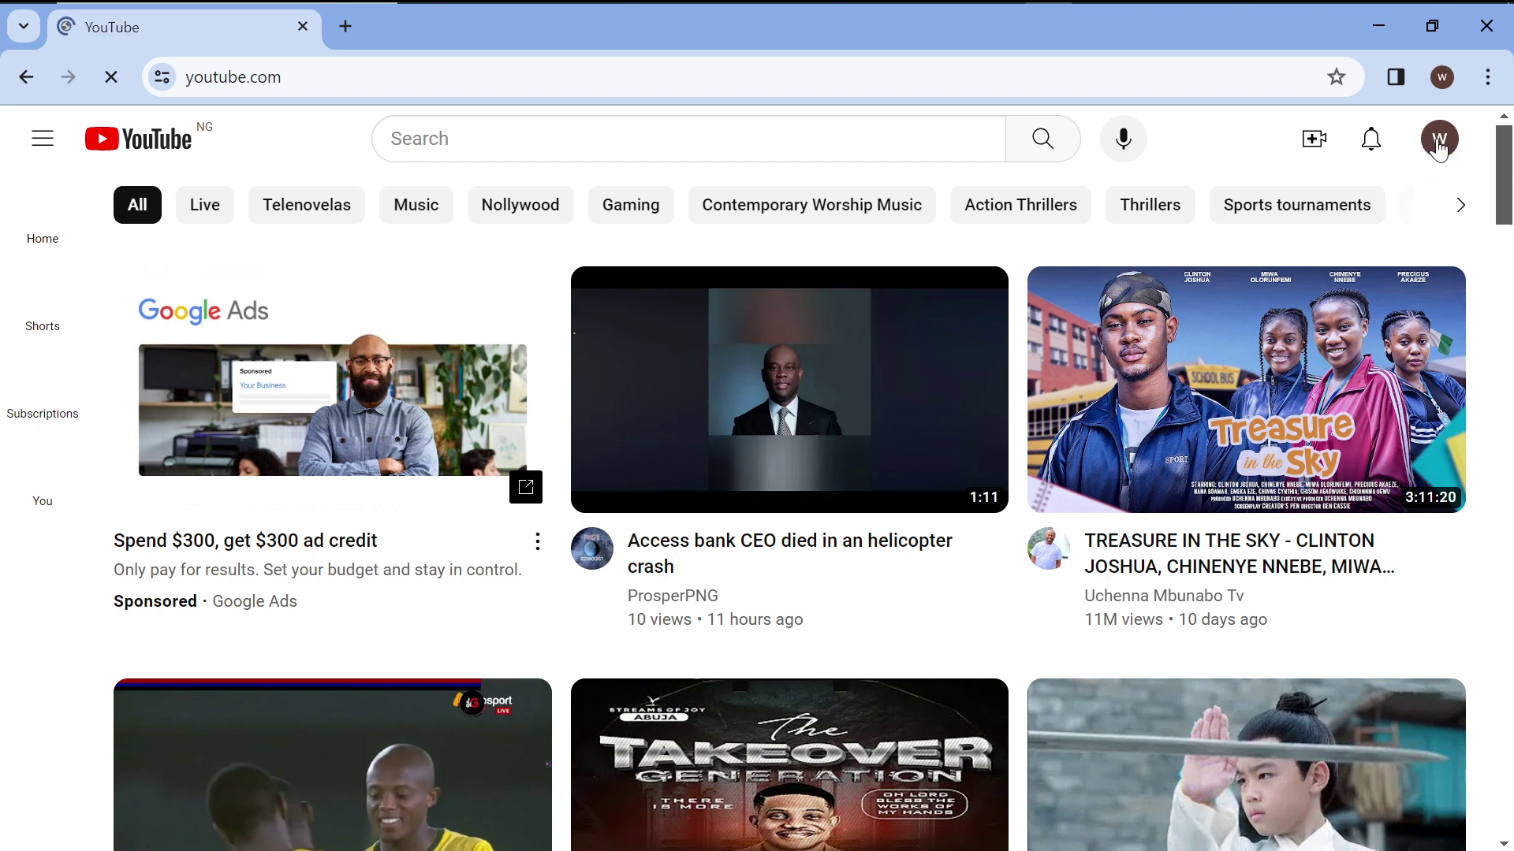
click(1440, 142)
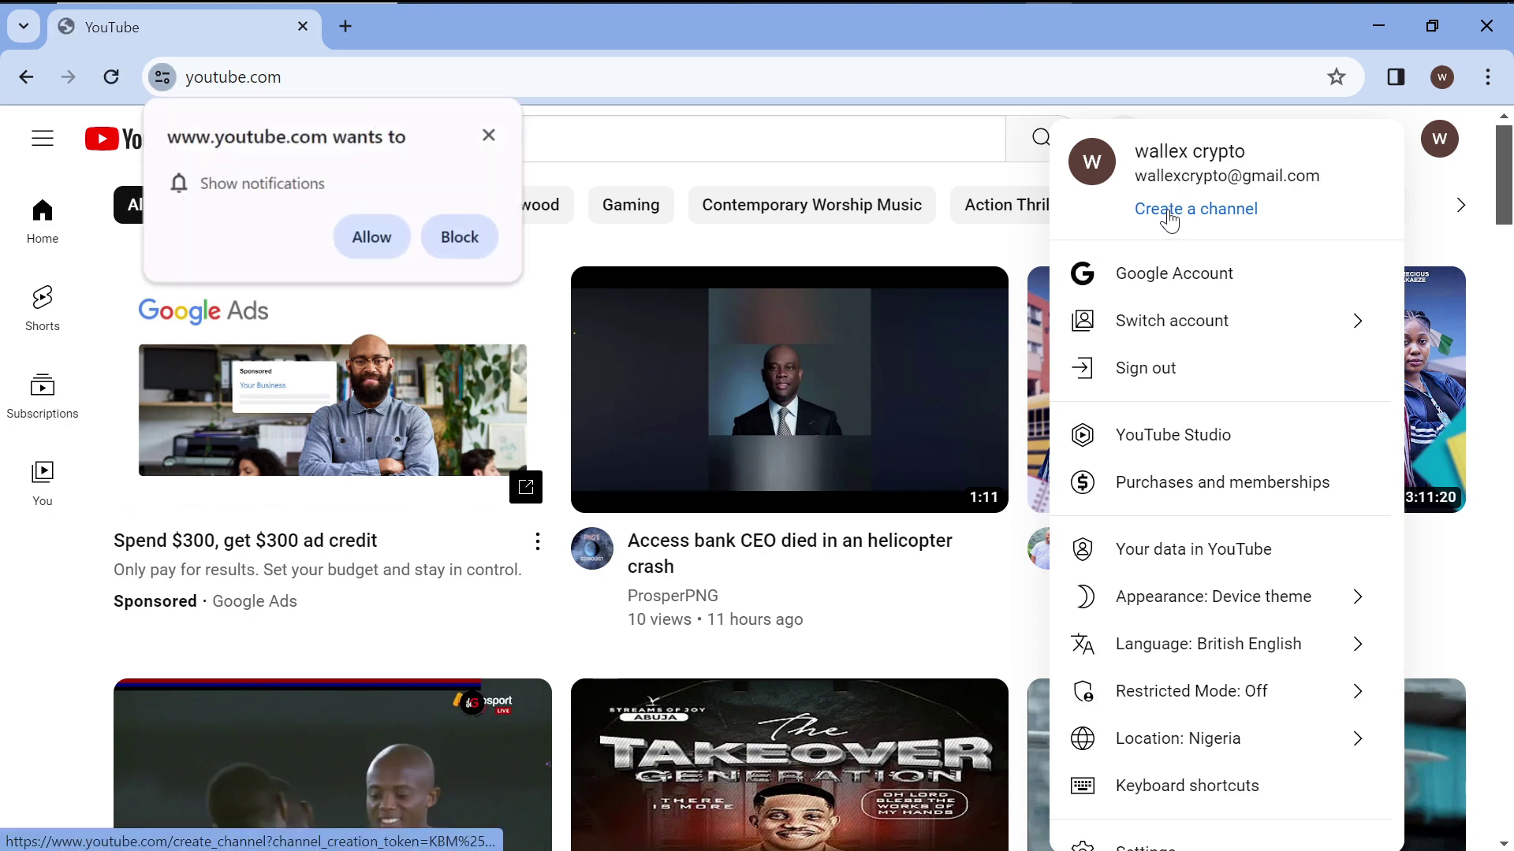
Start creating a channel and rename it to 'cryptogenius'.
click(1171, 210)
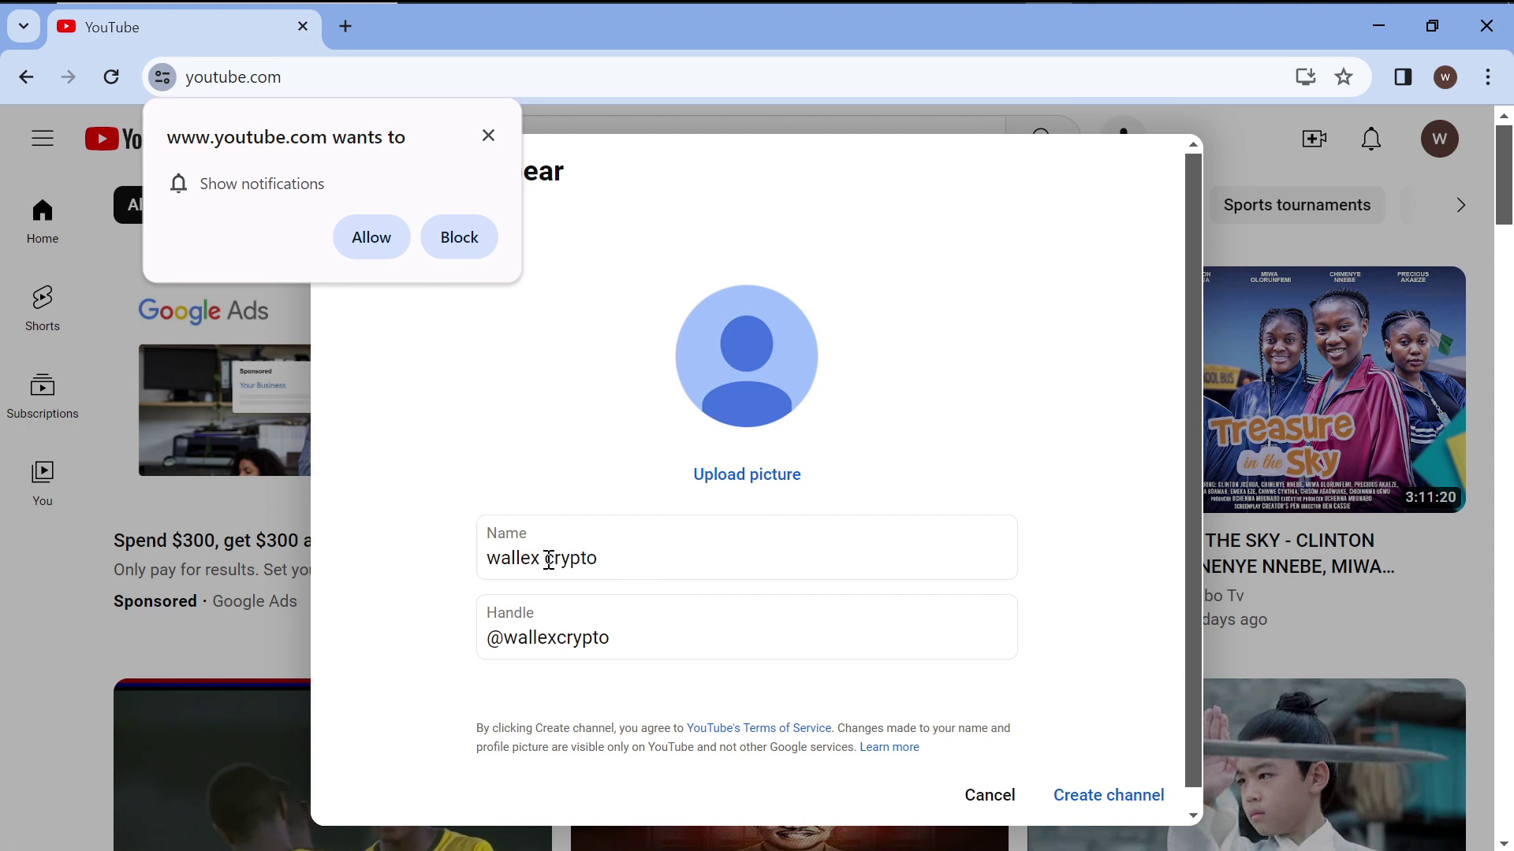
click(550, 561)
key(BackSpace)
key(BackSpace)
key(BackSpace)
key(BackSpace)
key(BackSpace)
key(BackSpace)
key(BackSpace)
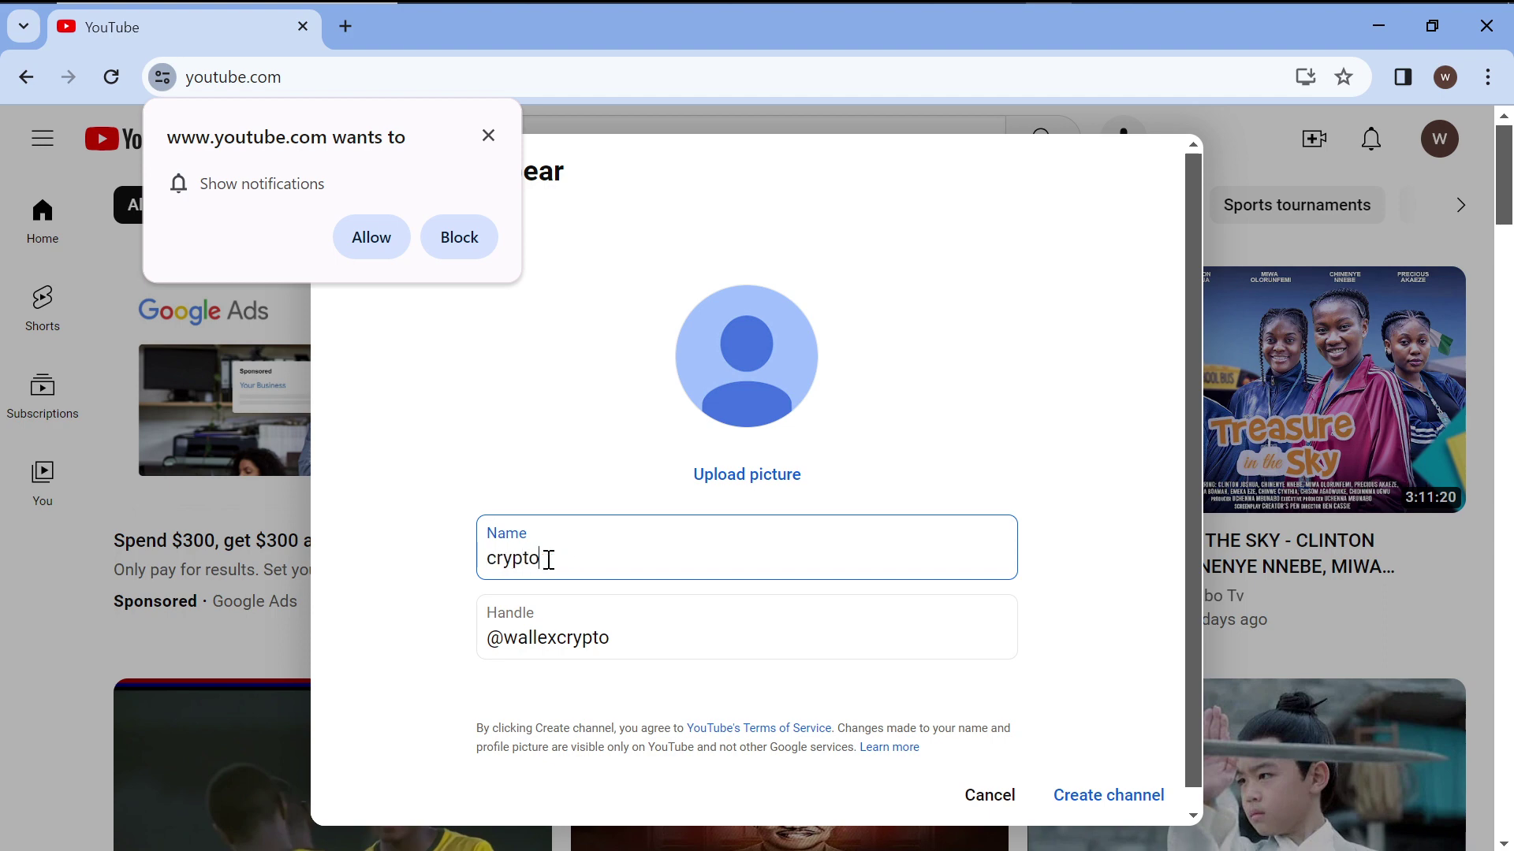
text(g)
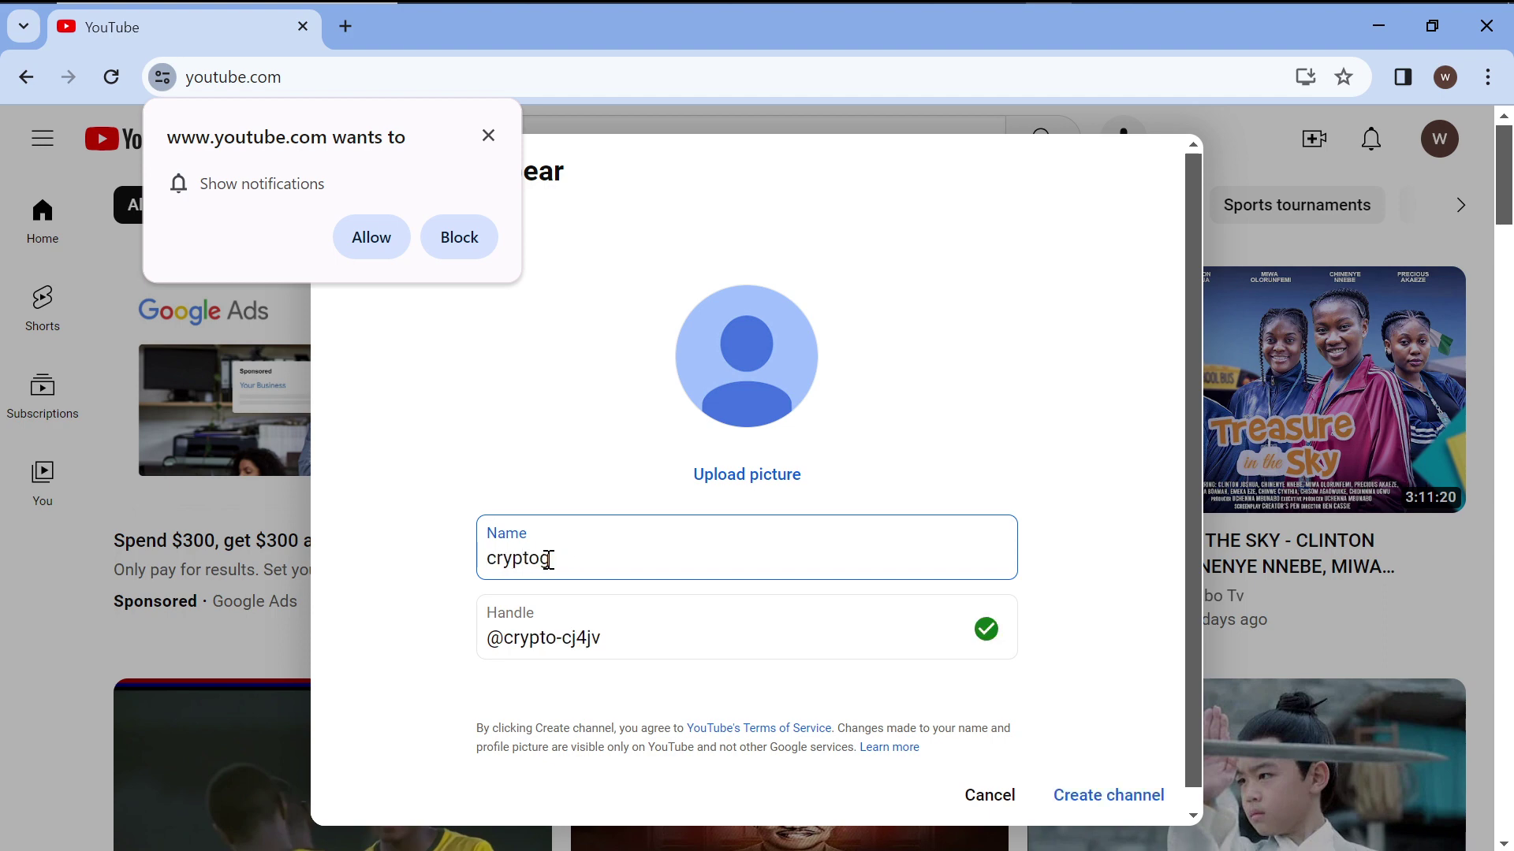
text(u)
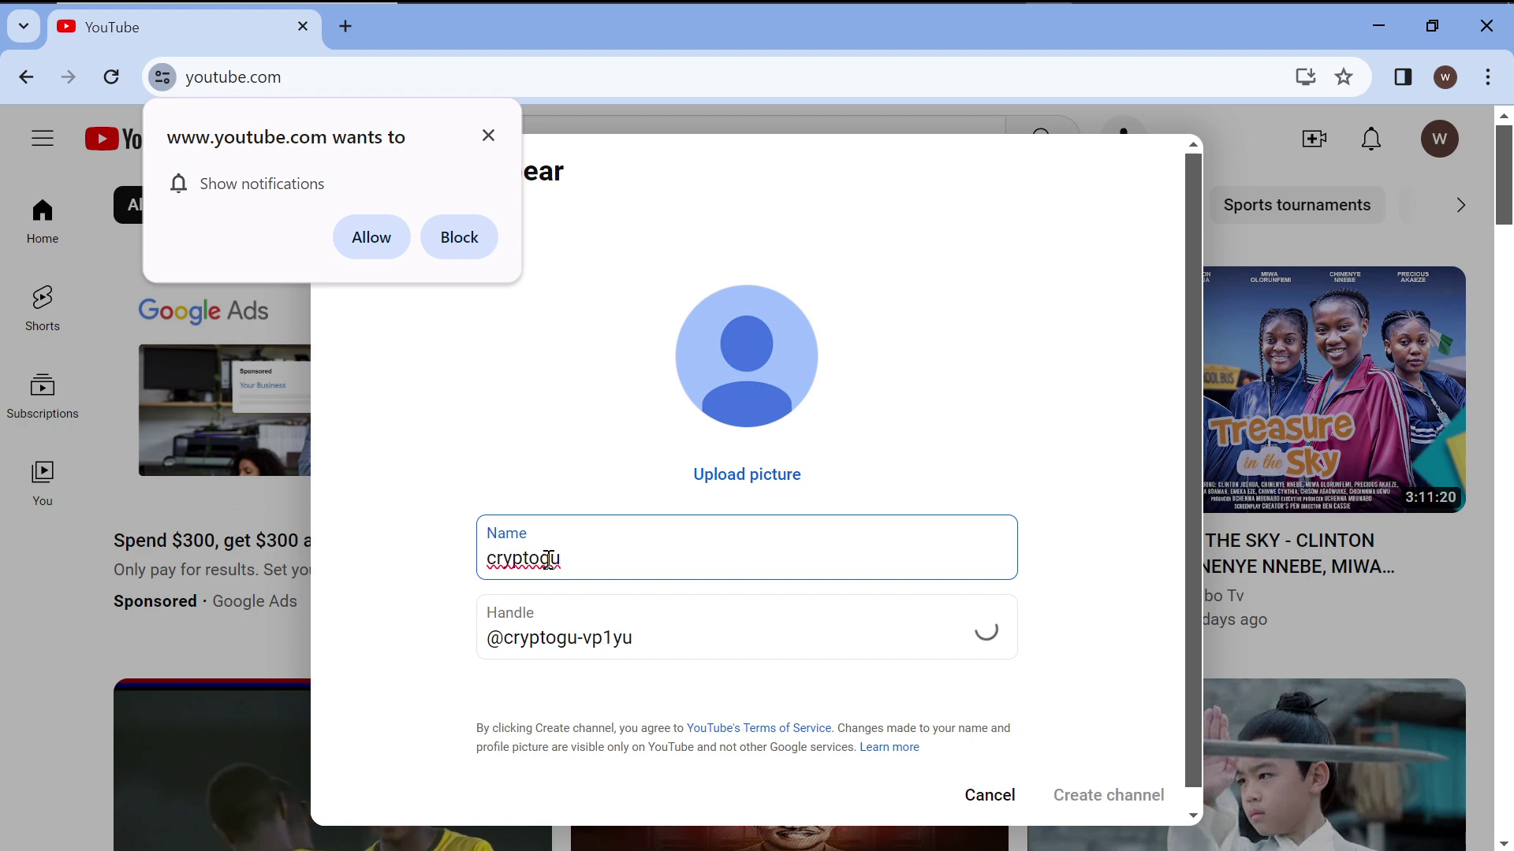
key(BackSpace)
text(i)
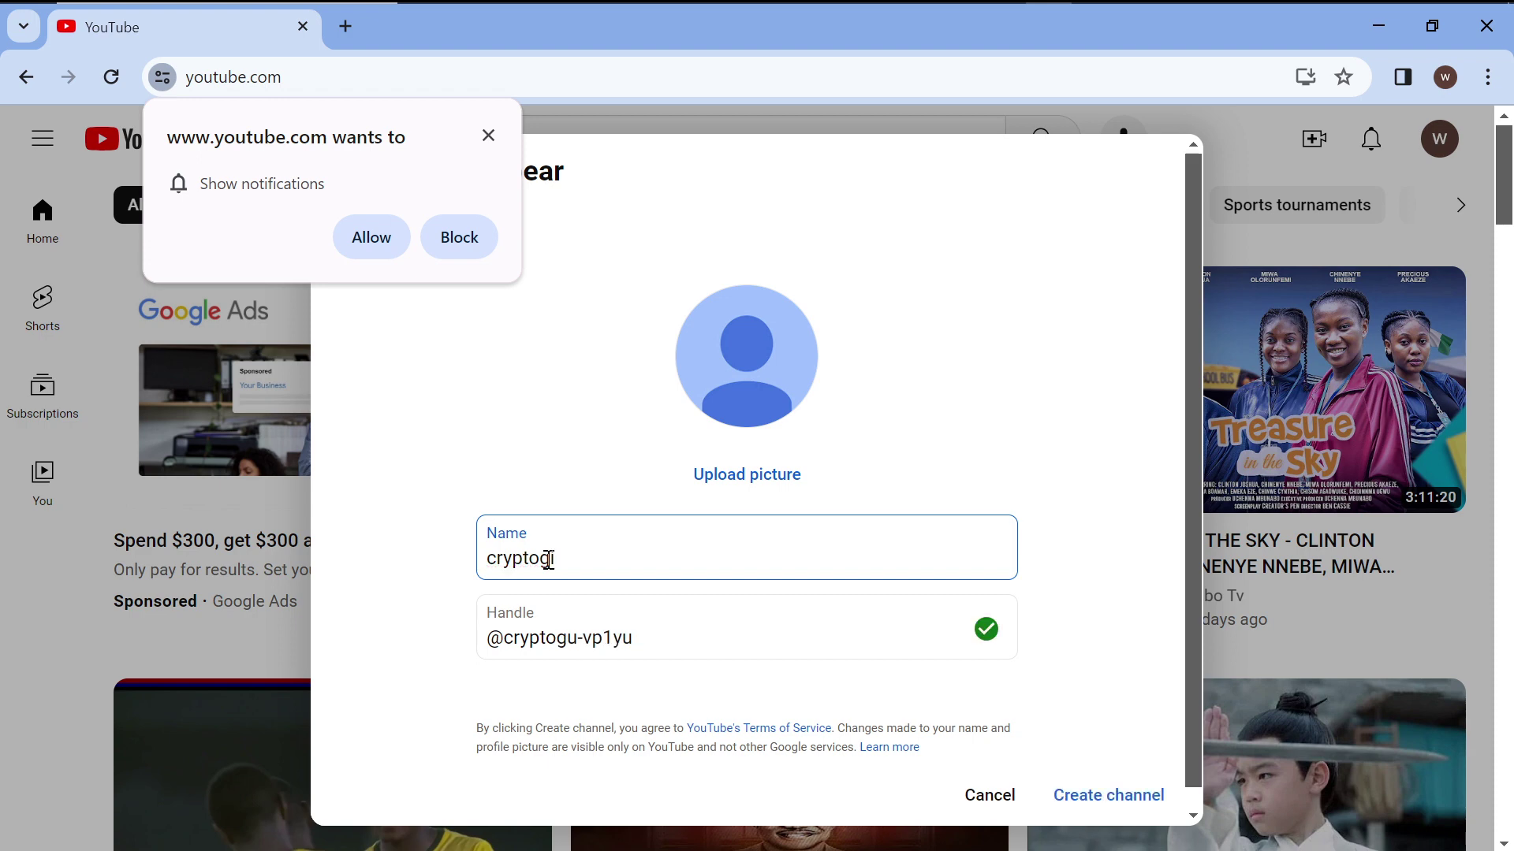
text(n)
key(BackSpace)
key(BackSpace)
text(enius)
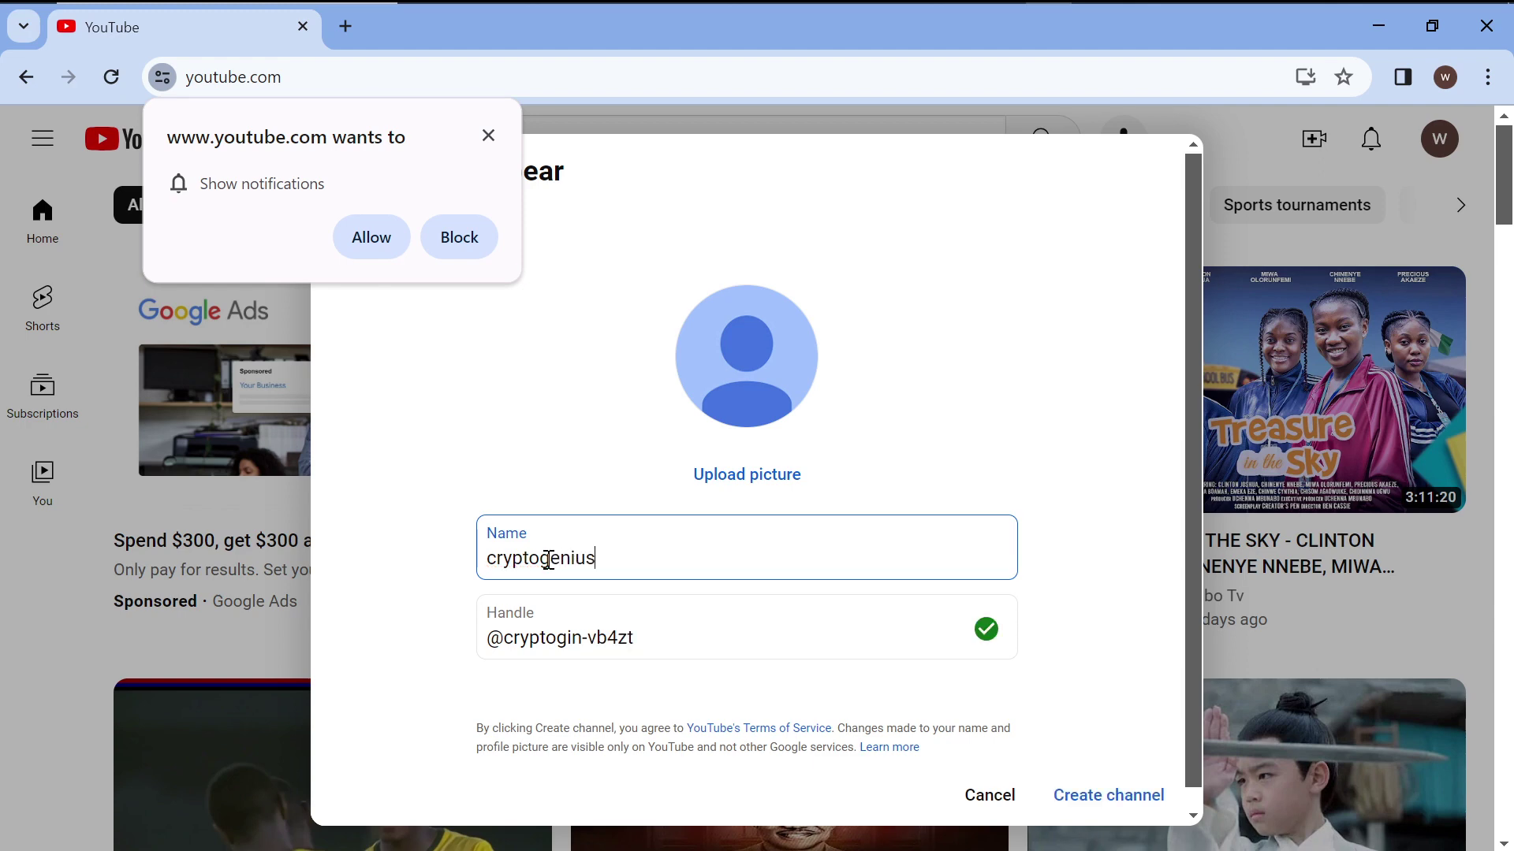
Edit the handle, appending '07' after the first proved taken, until it's accepted.
click(666, 639)
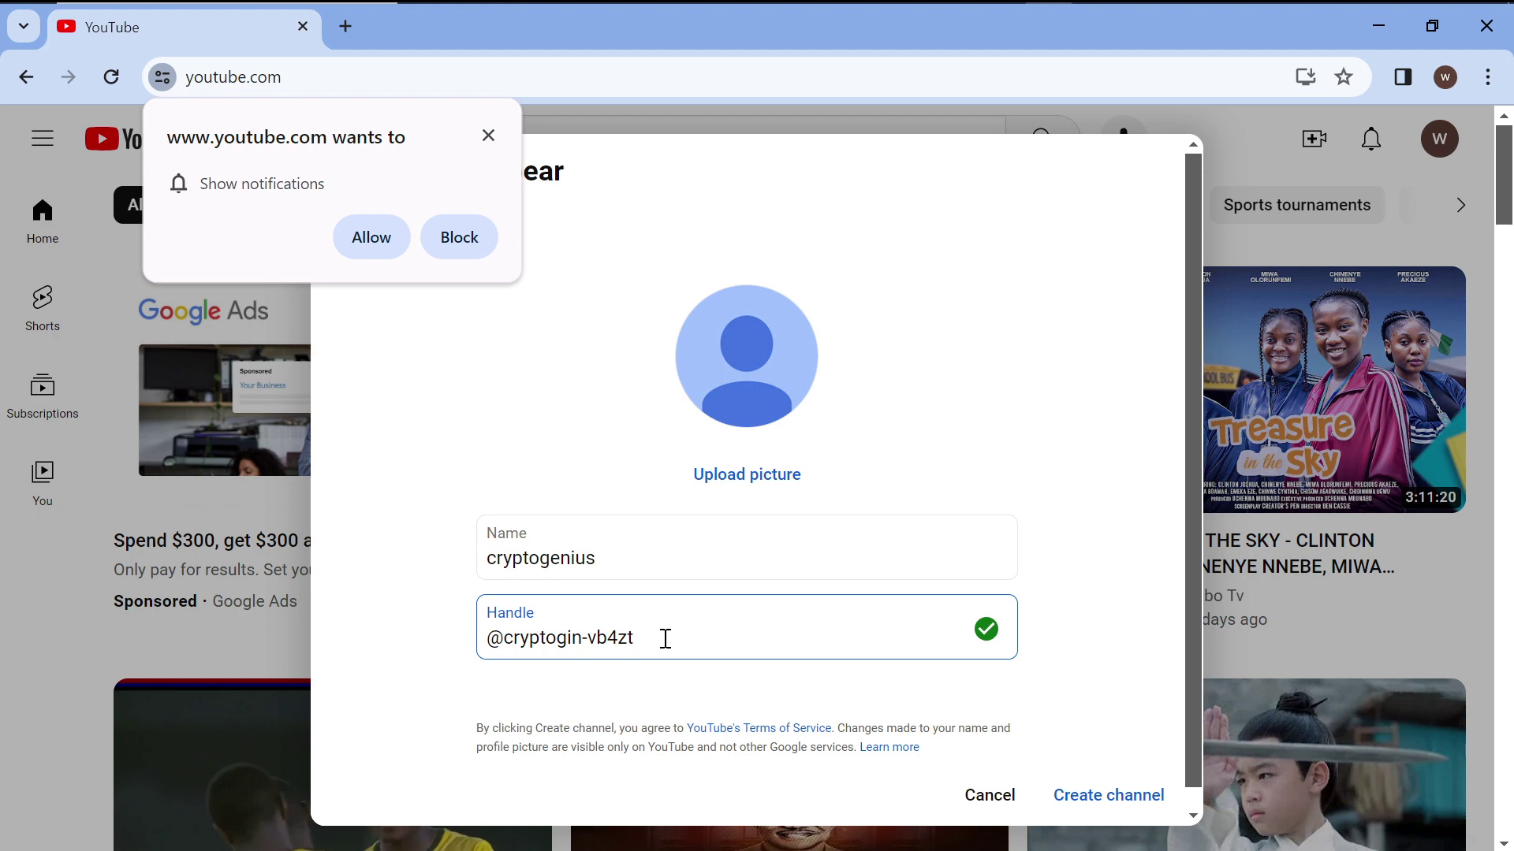
key(BackSpace)
key(BackSpace)
key(BackSpace)
key(BackSpace)
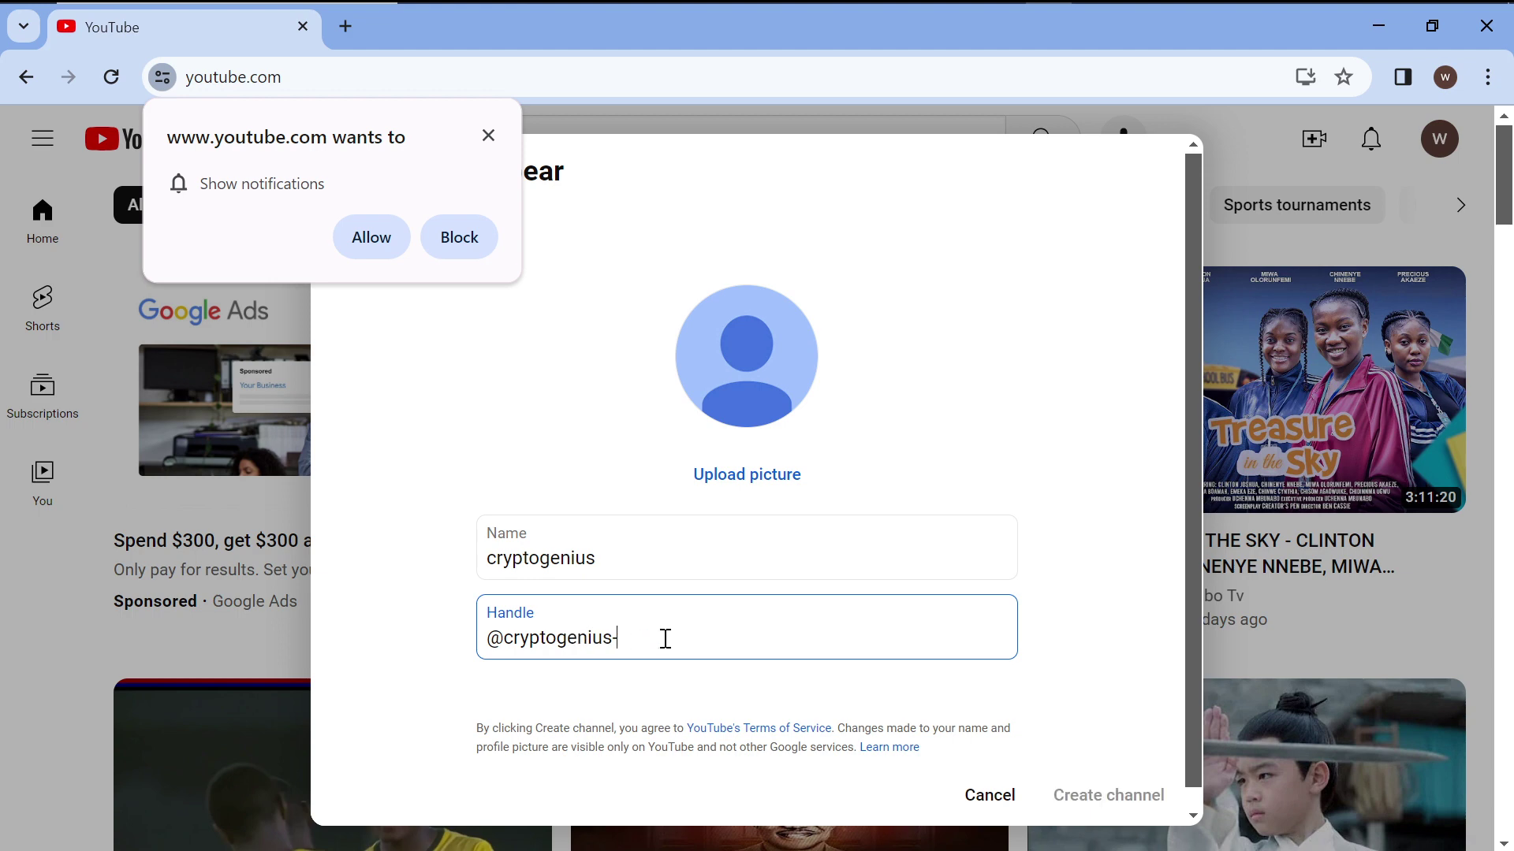
click(690, 687)
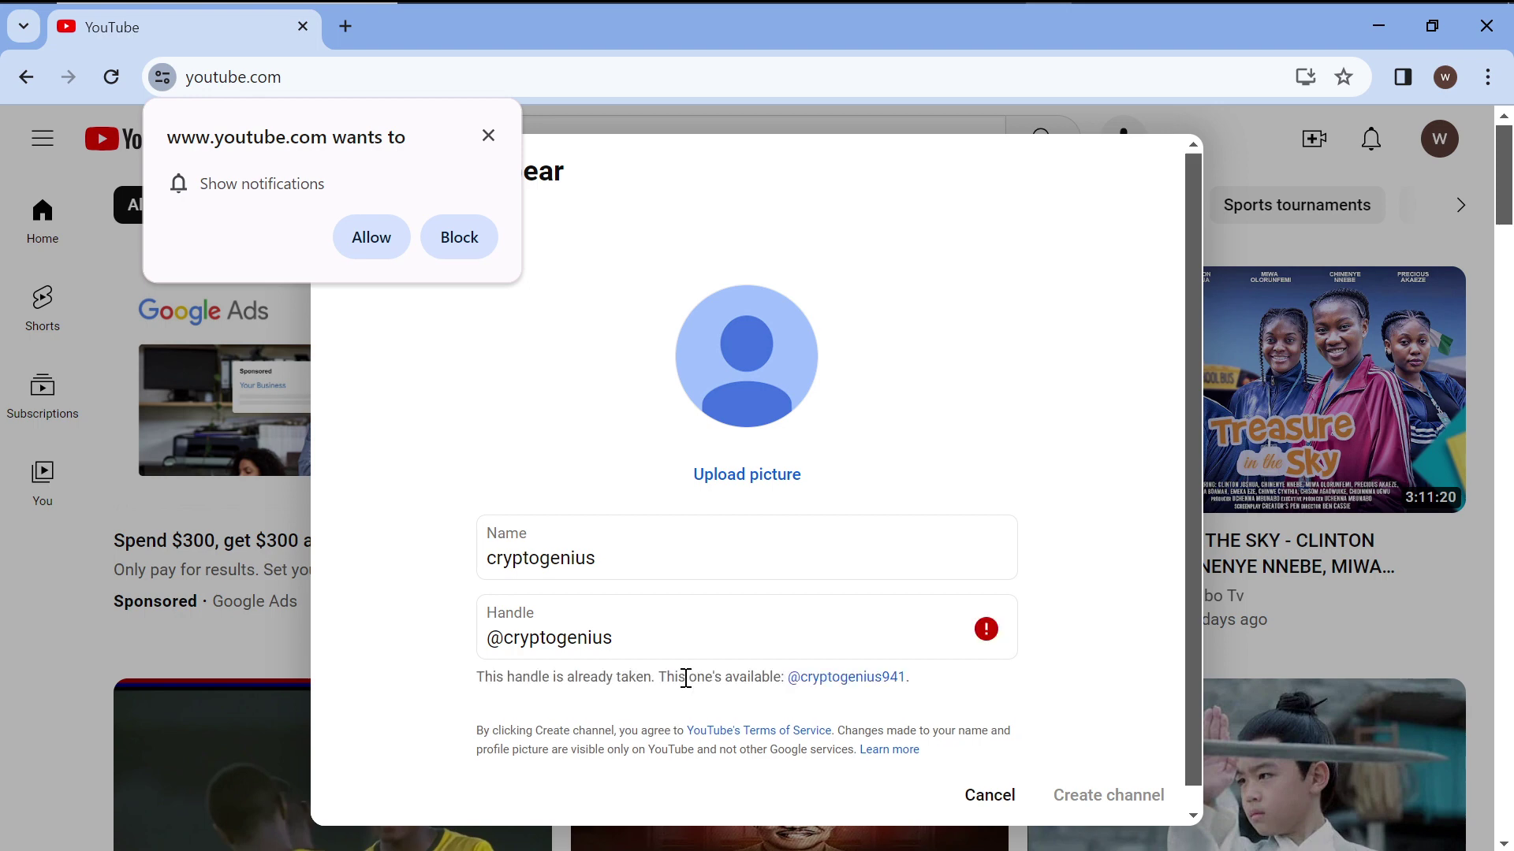
click(651, 642)
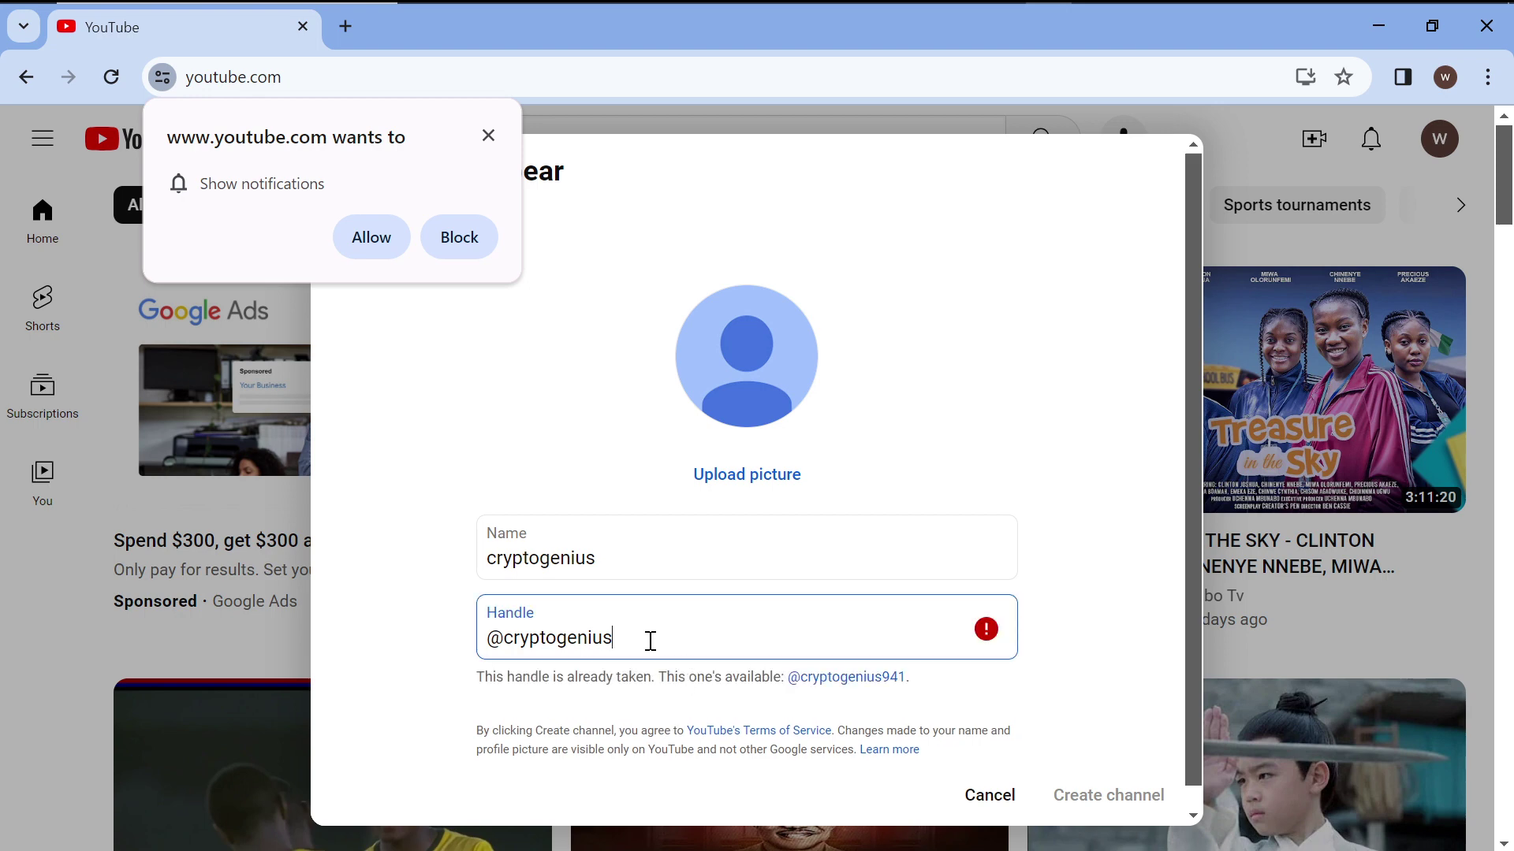
text(07)
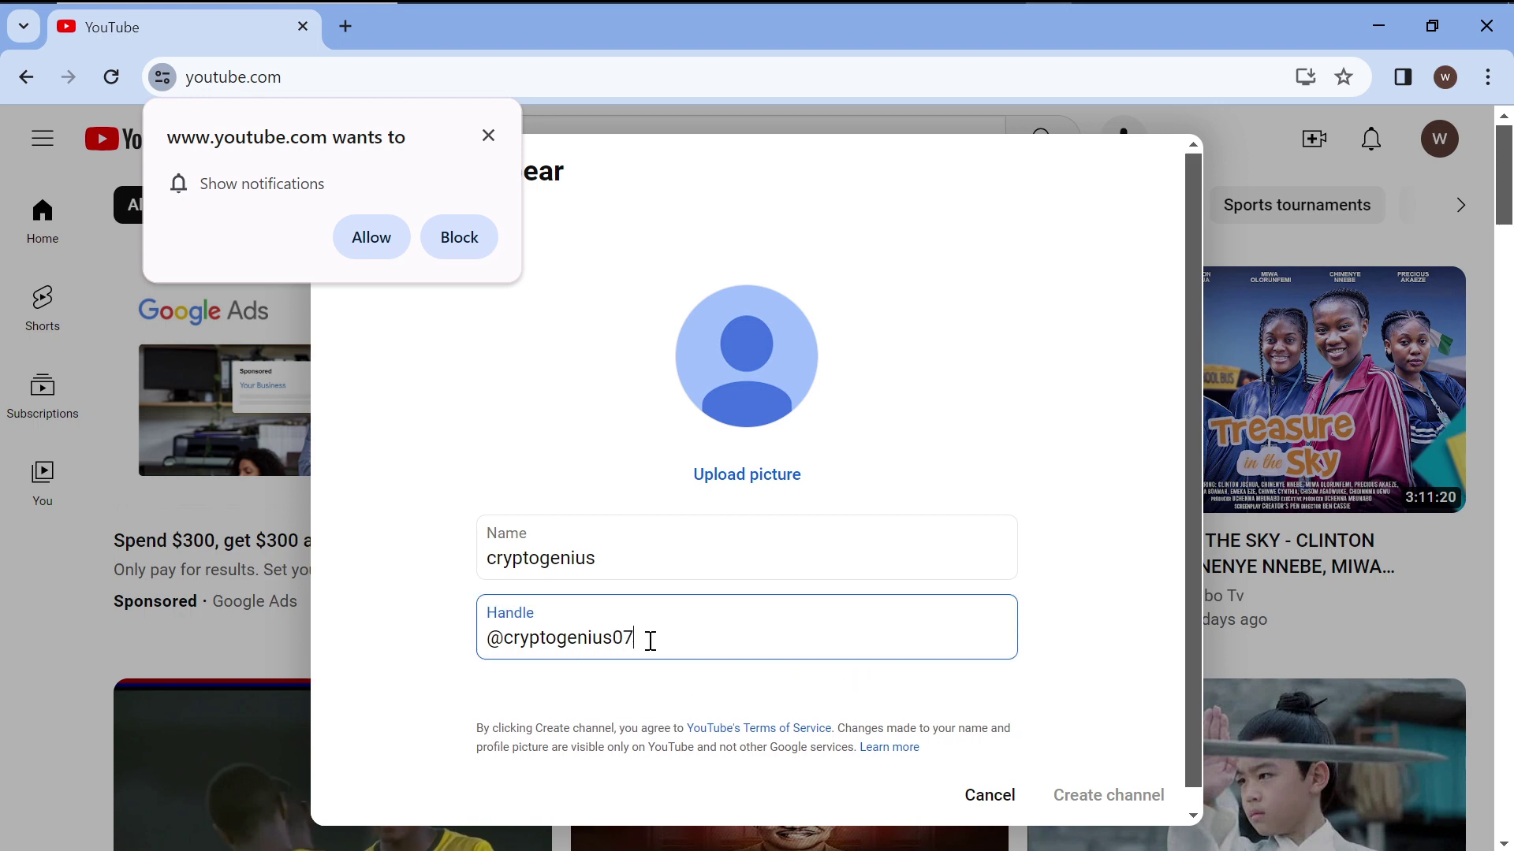
click(692, 687)
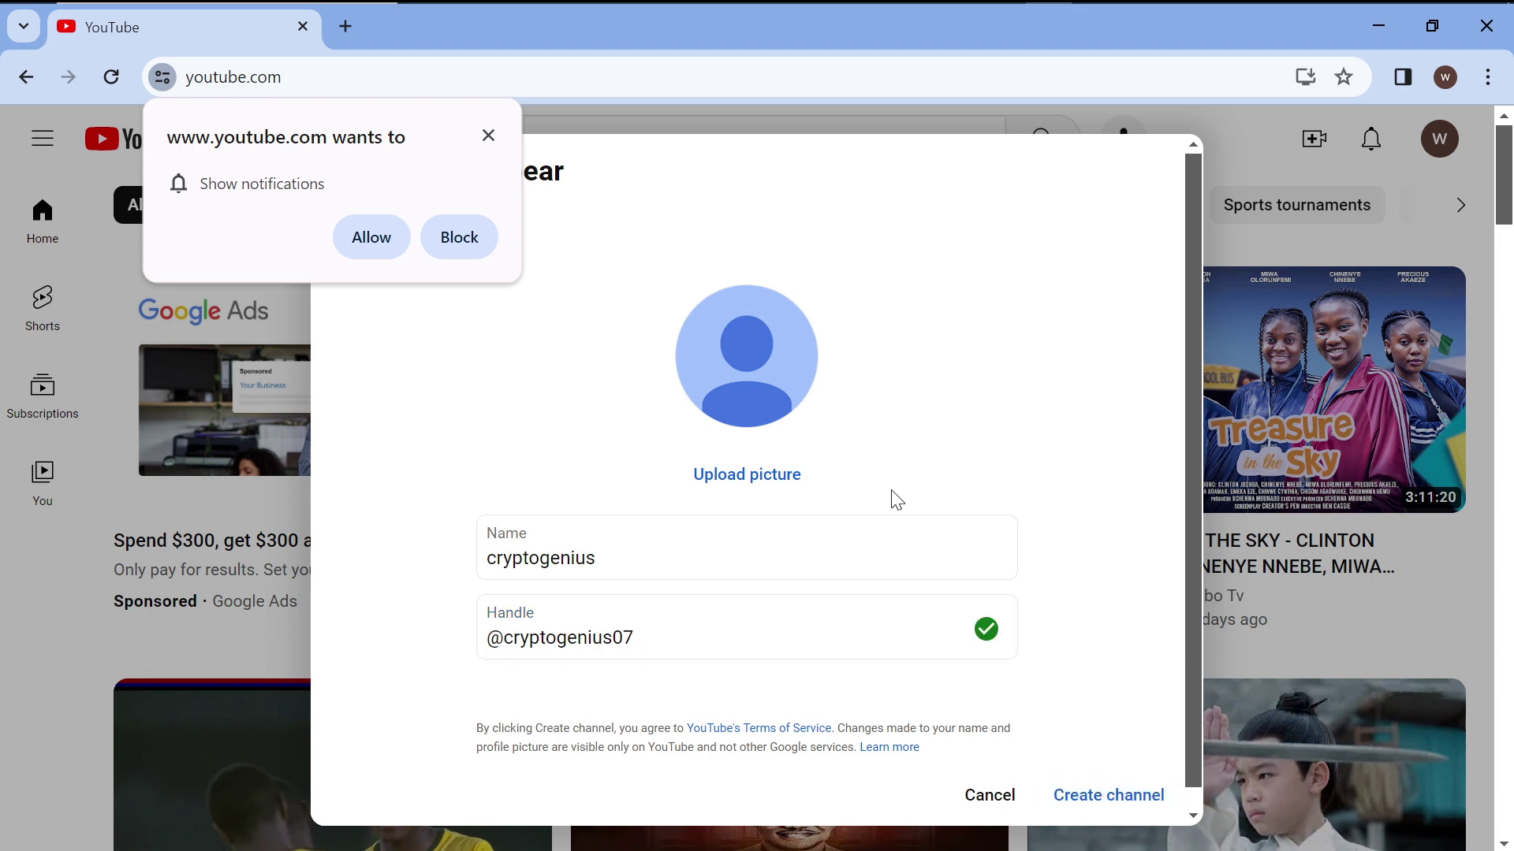
Set a photo from Saved Pictures as the channel picture and accept the circular crop.
click(759, 473)
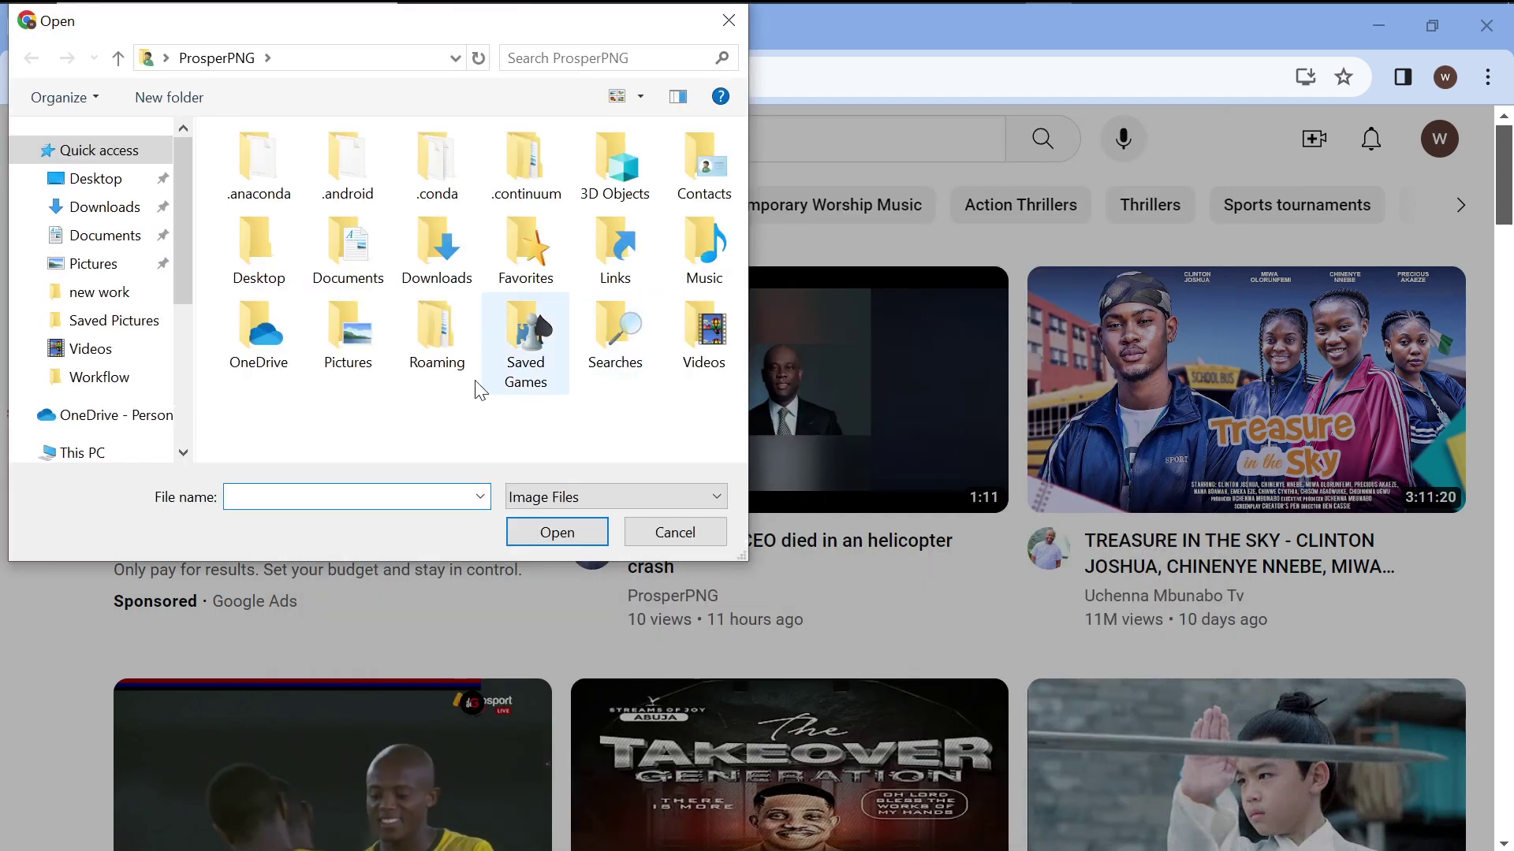
click(124, 331)
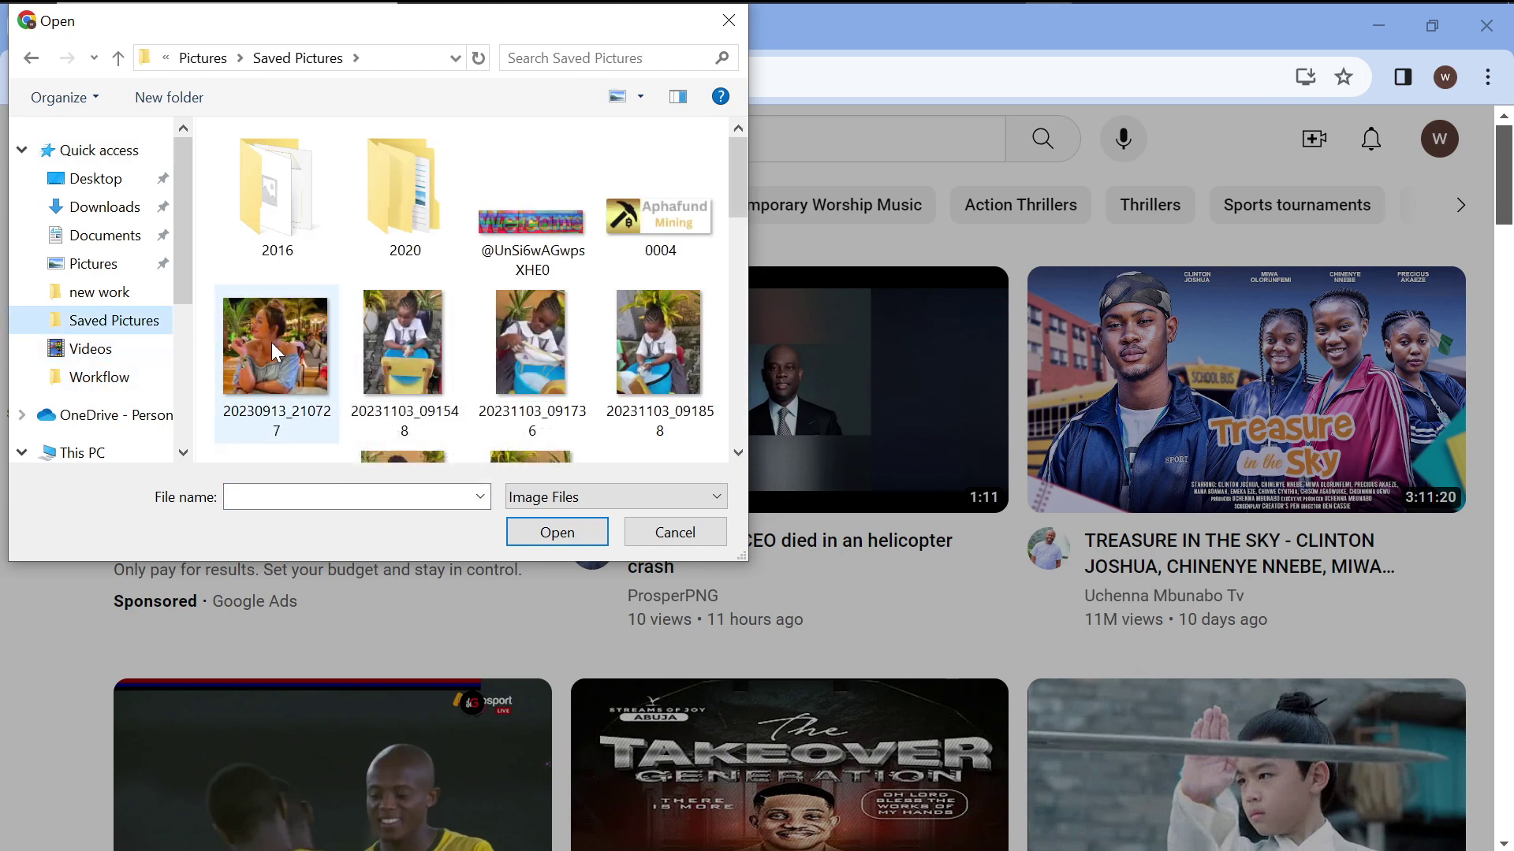
scroll(272, 344, down, 3)
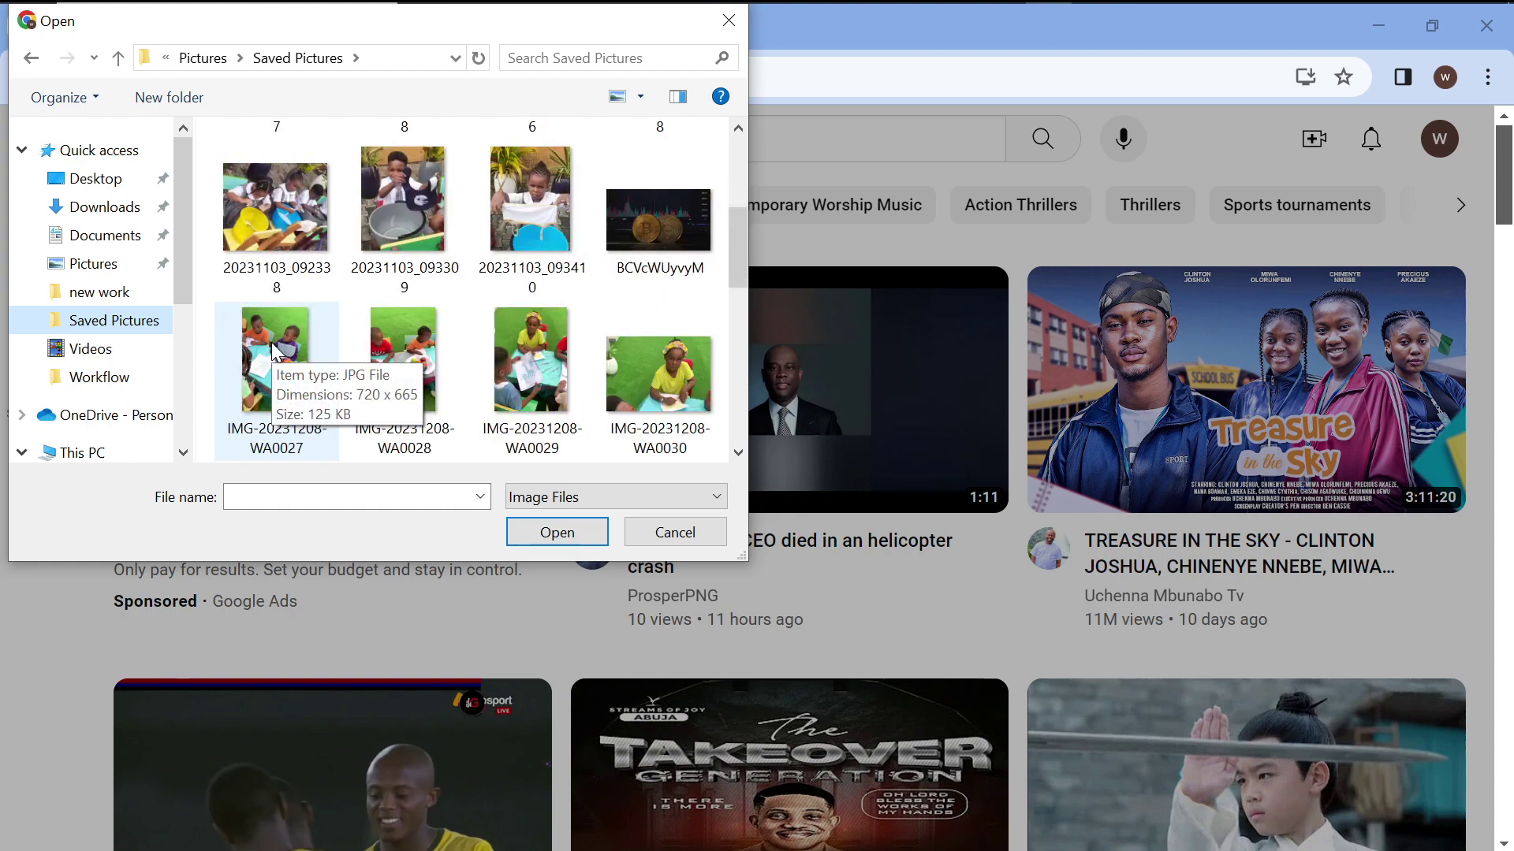
scroll(276, 352, up, 3)
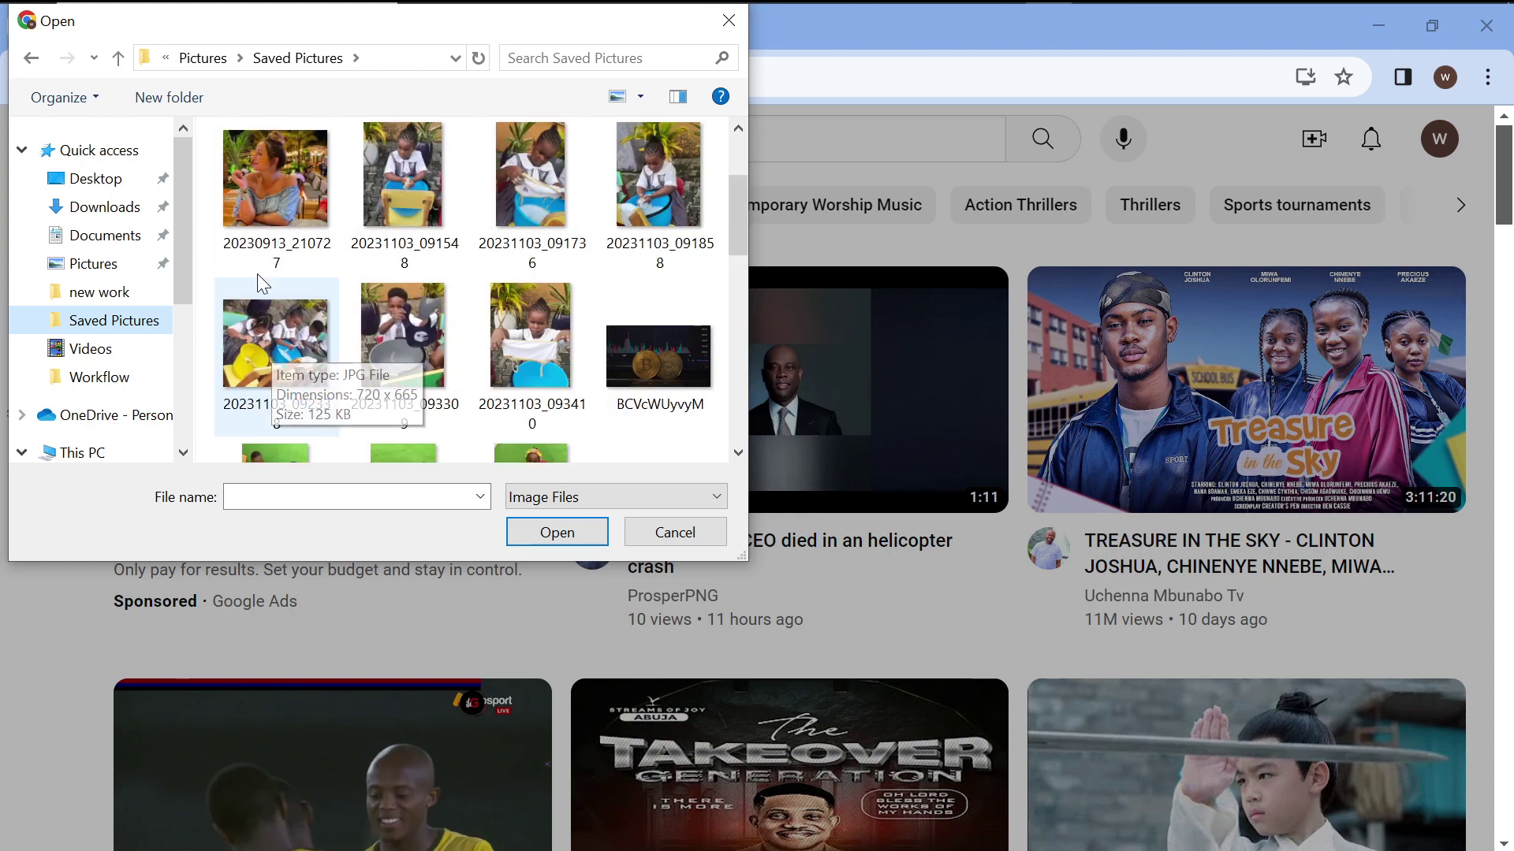
click(279, 178)
double_click(279, 178)
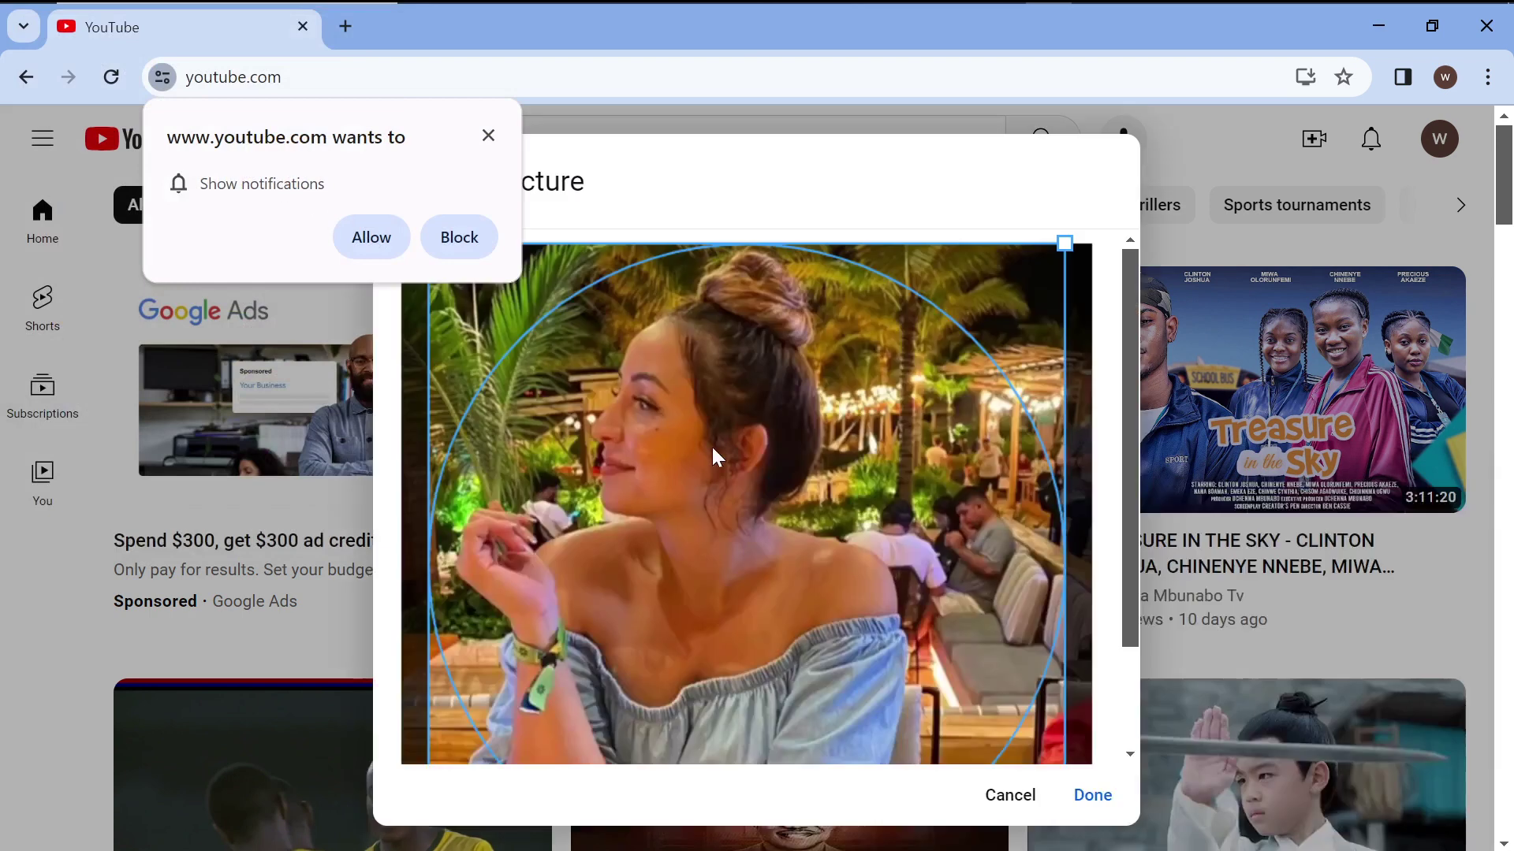
scroll(753, 470, down, 1)
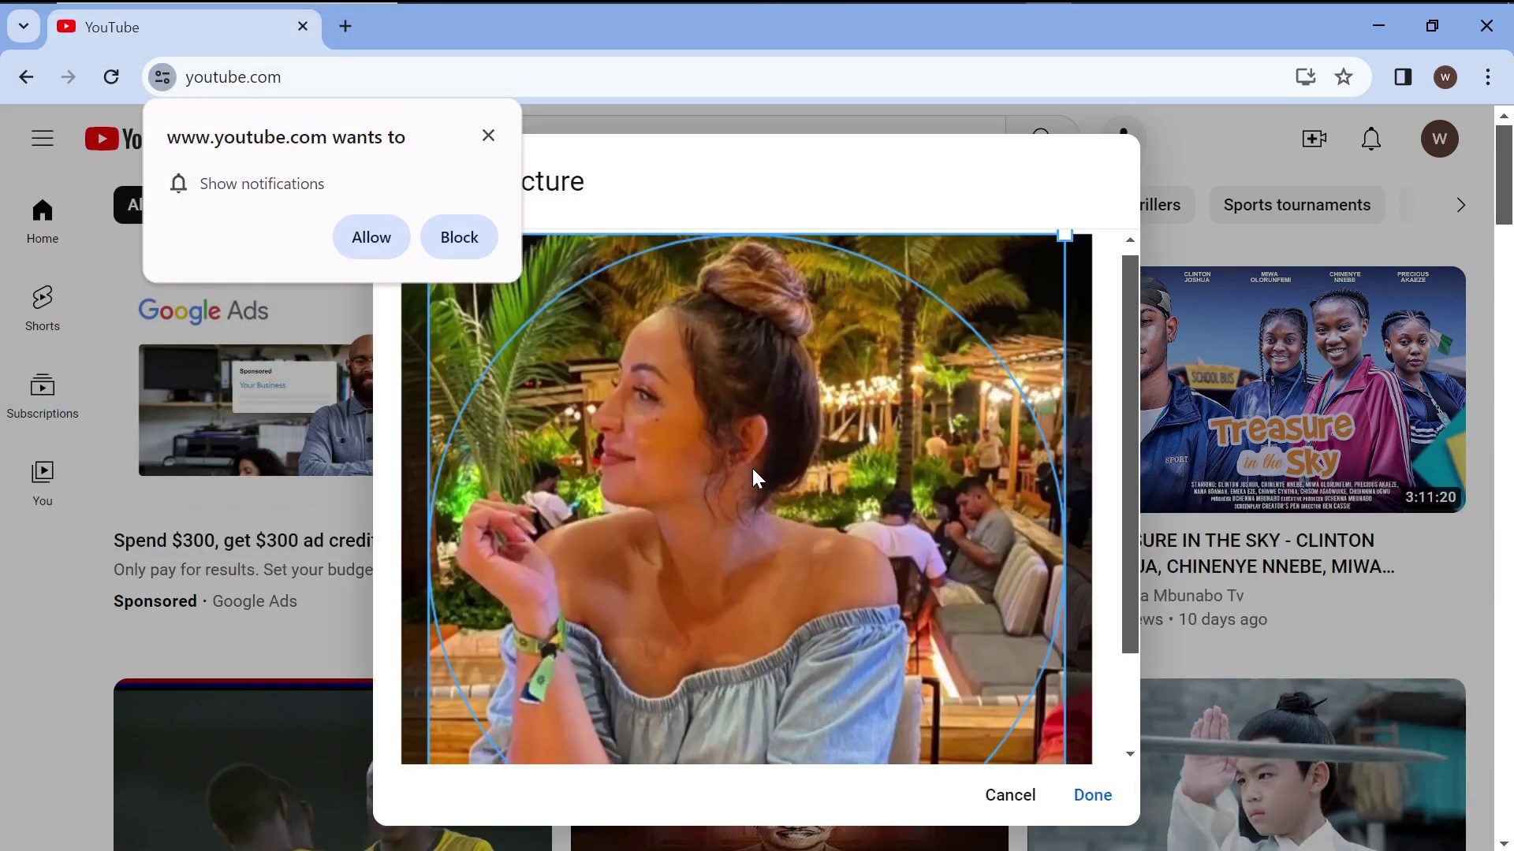
click(1096, 797)
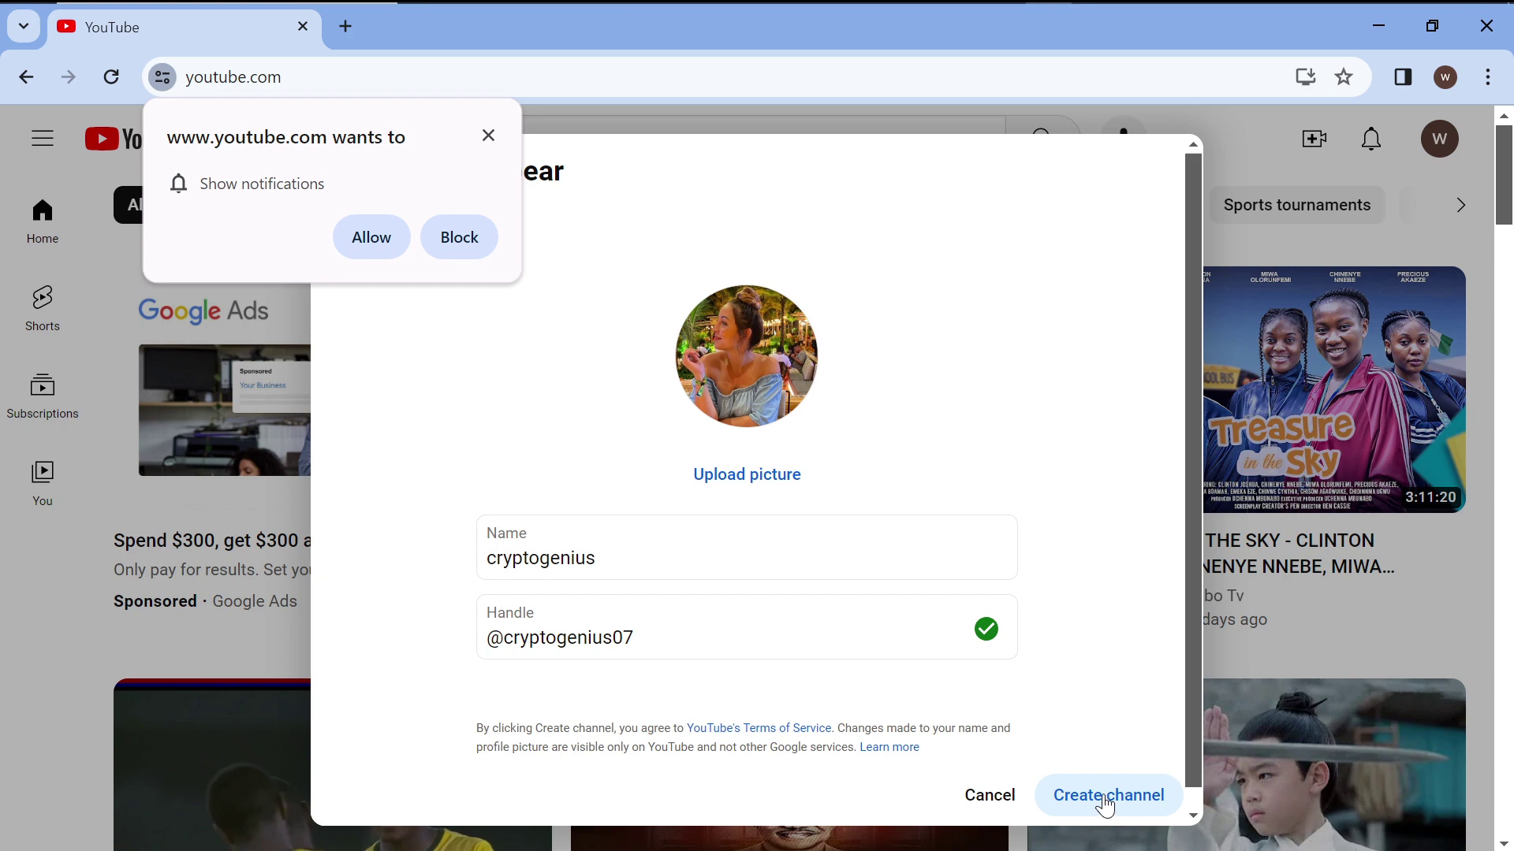
Create the cryptogenius channel and open it in YouTube Studio.
click(1108, 806)
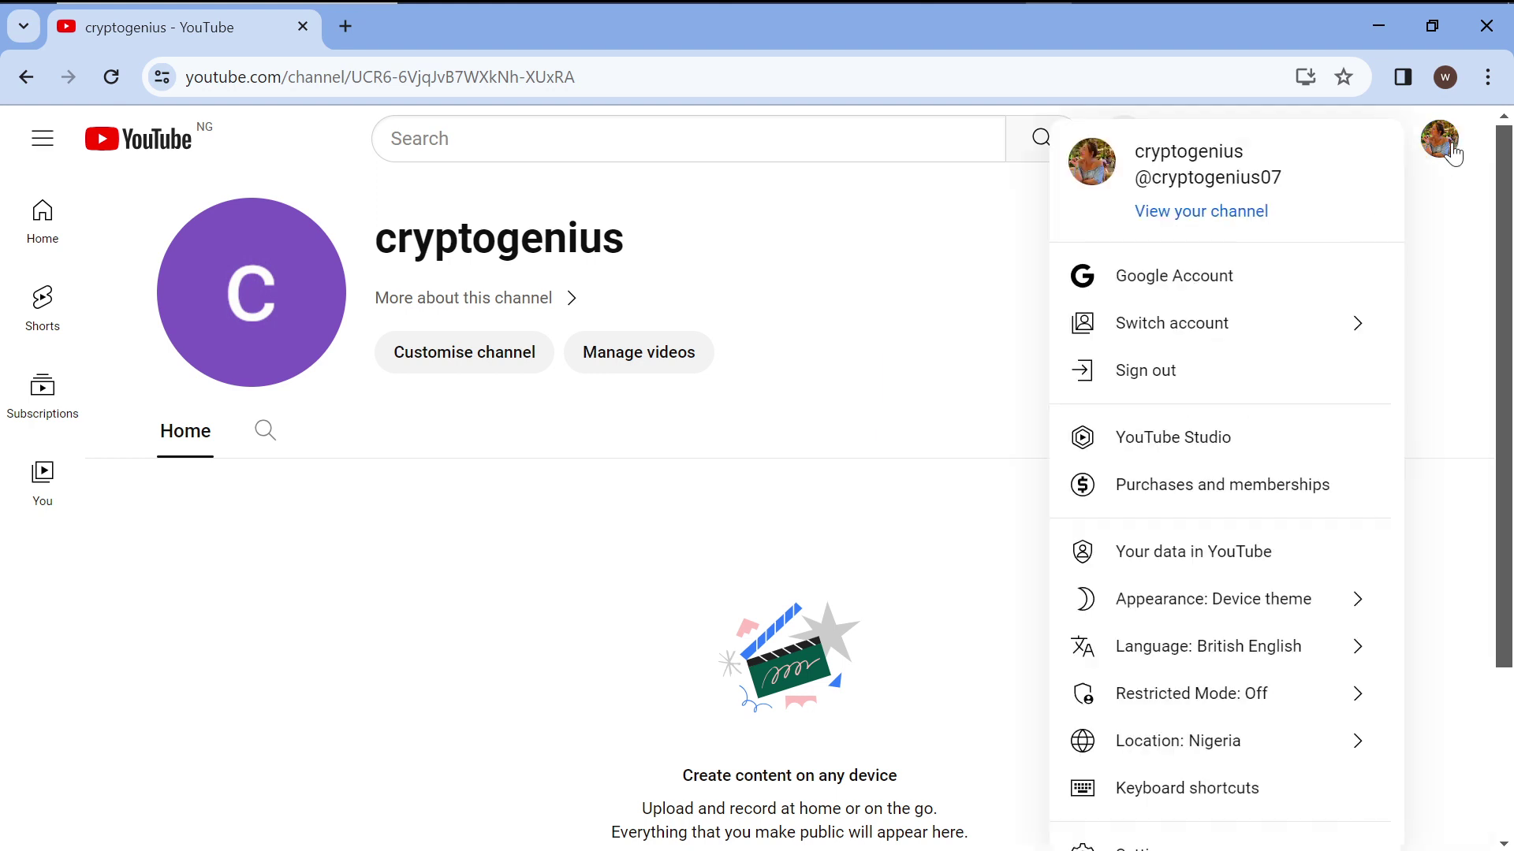
click(1223, 450)
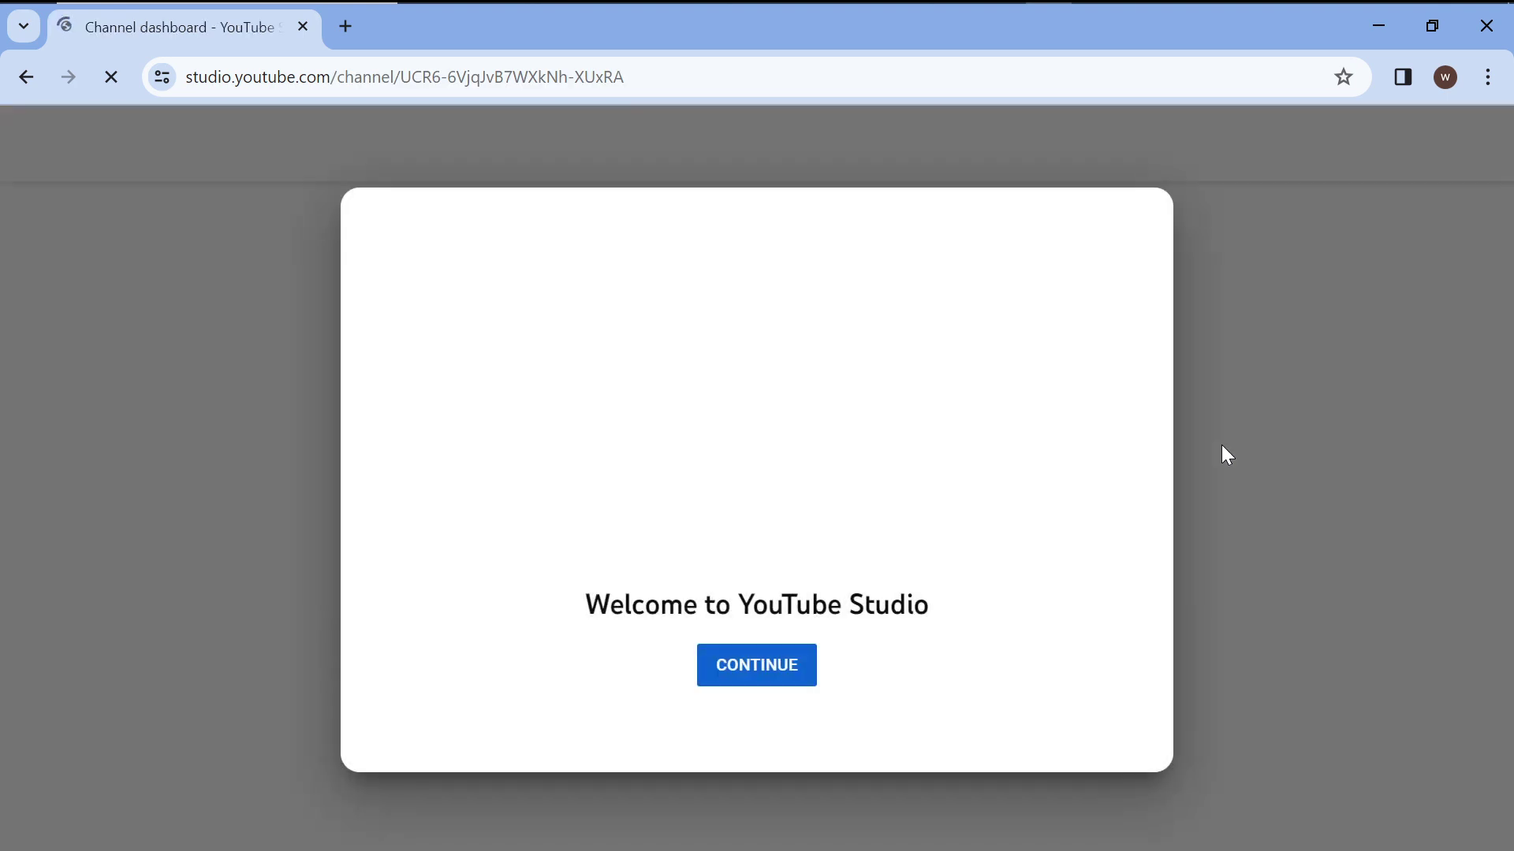
Dismiss the Studio welcome screen and open the Earn page.
click(755, 672)
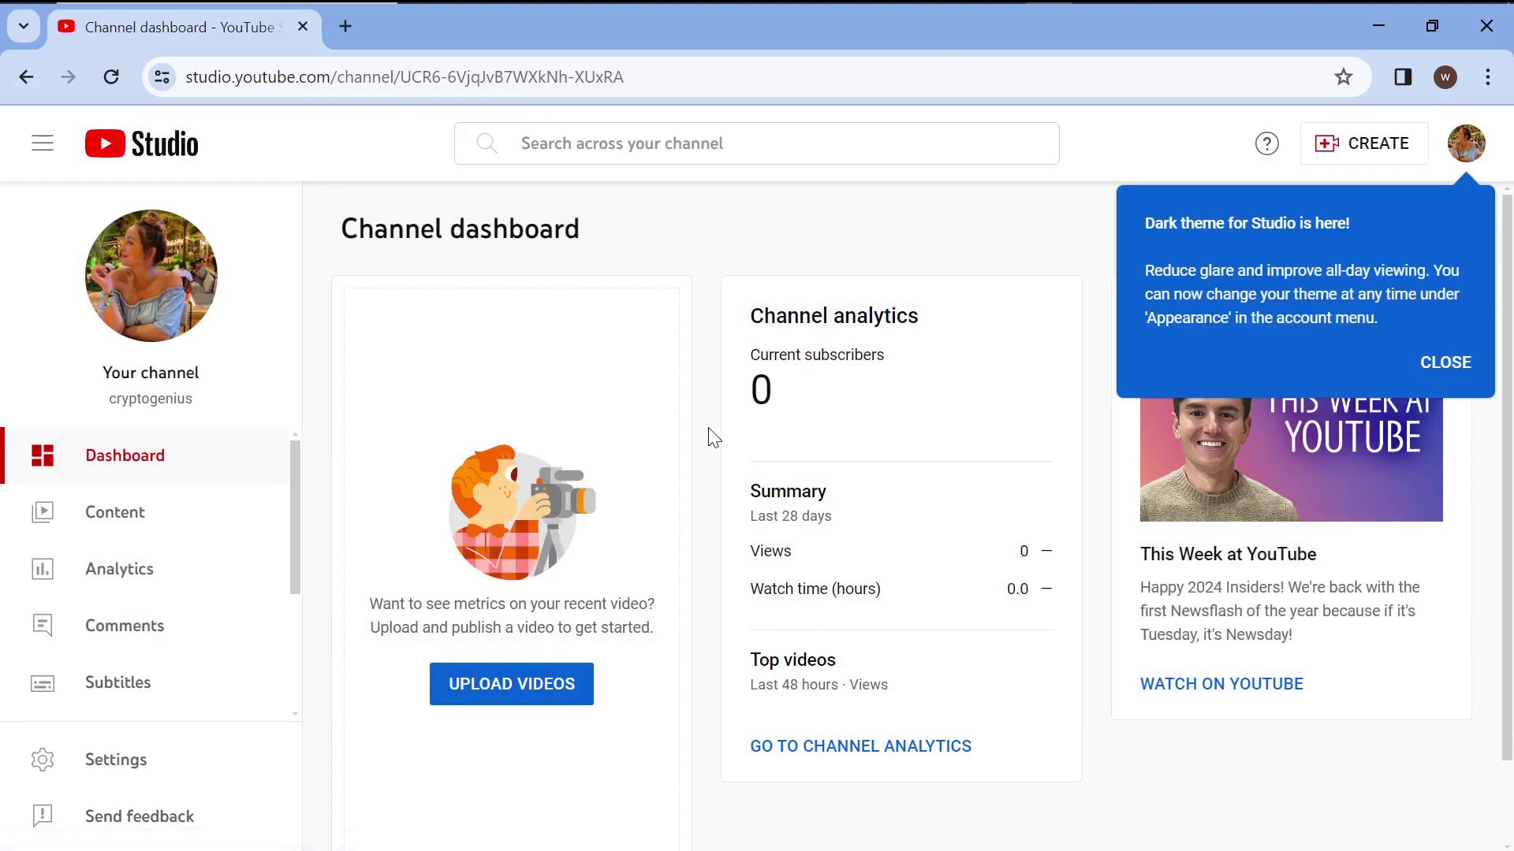
scroll(890, 613, down, 1)
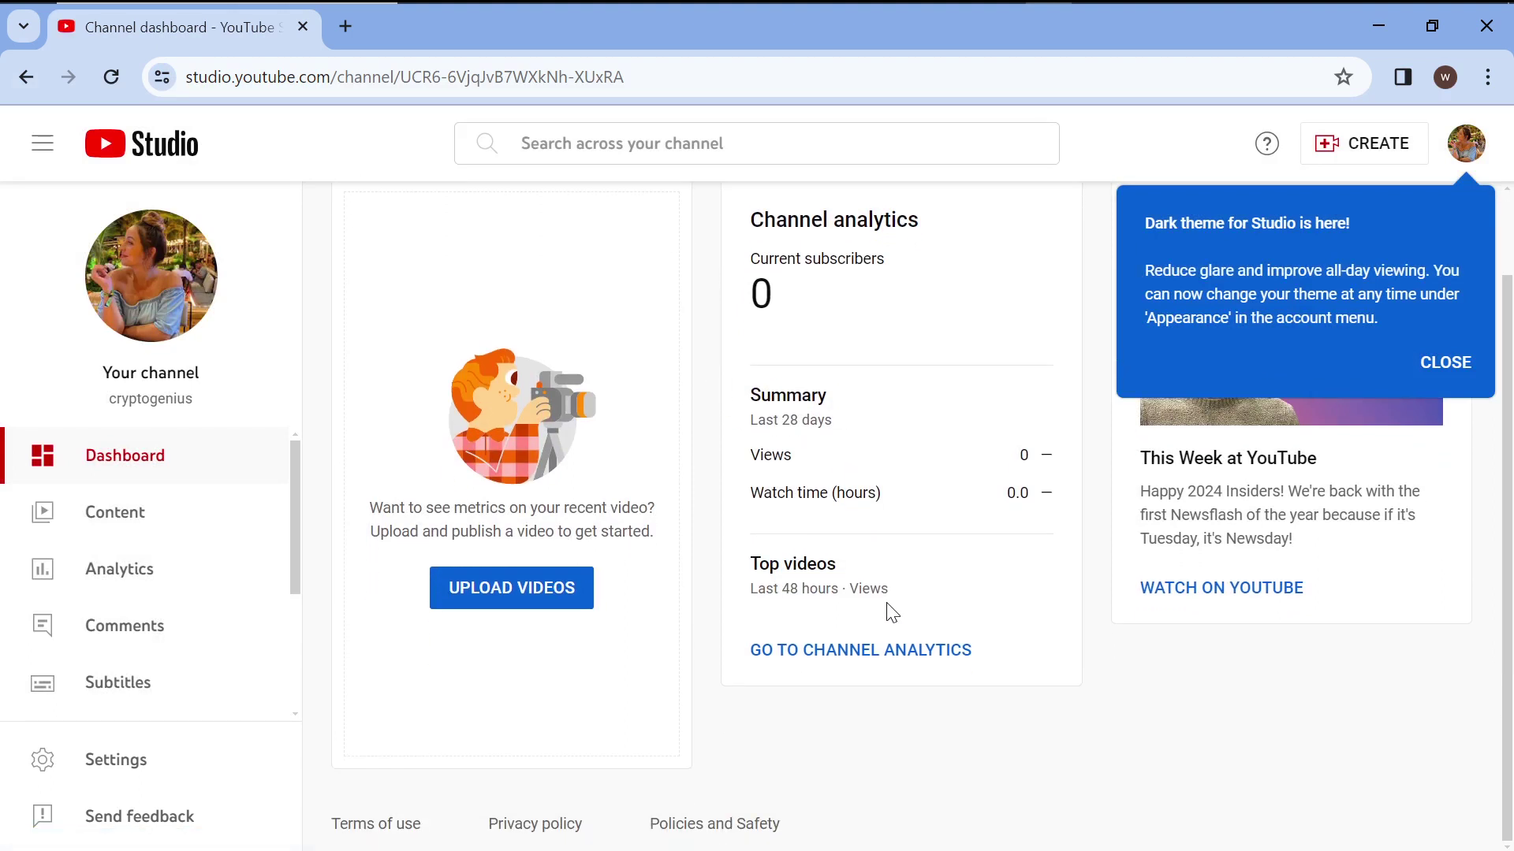
scroll(155, 644, down, 3)
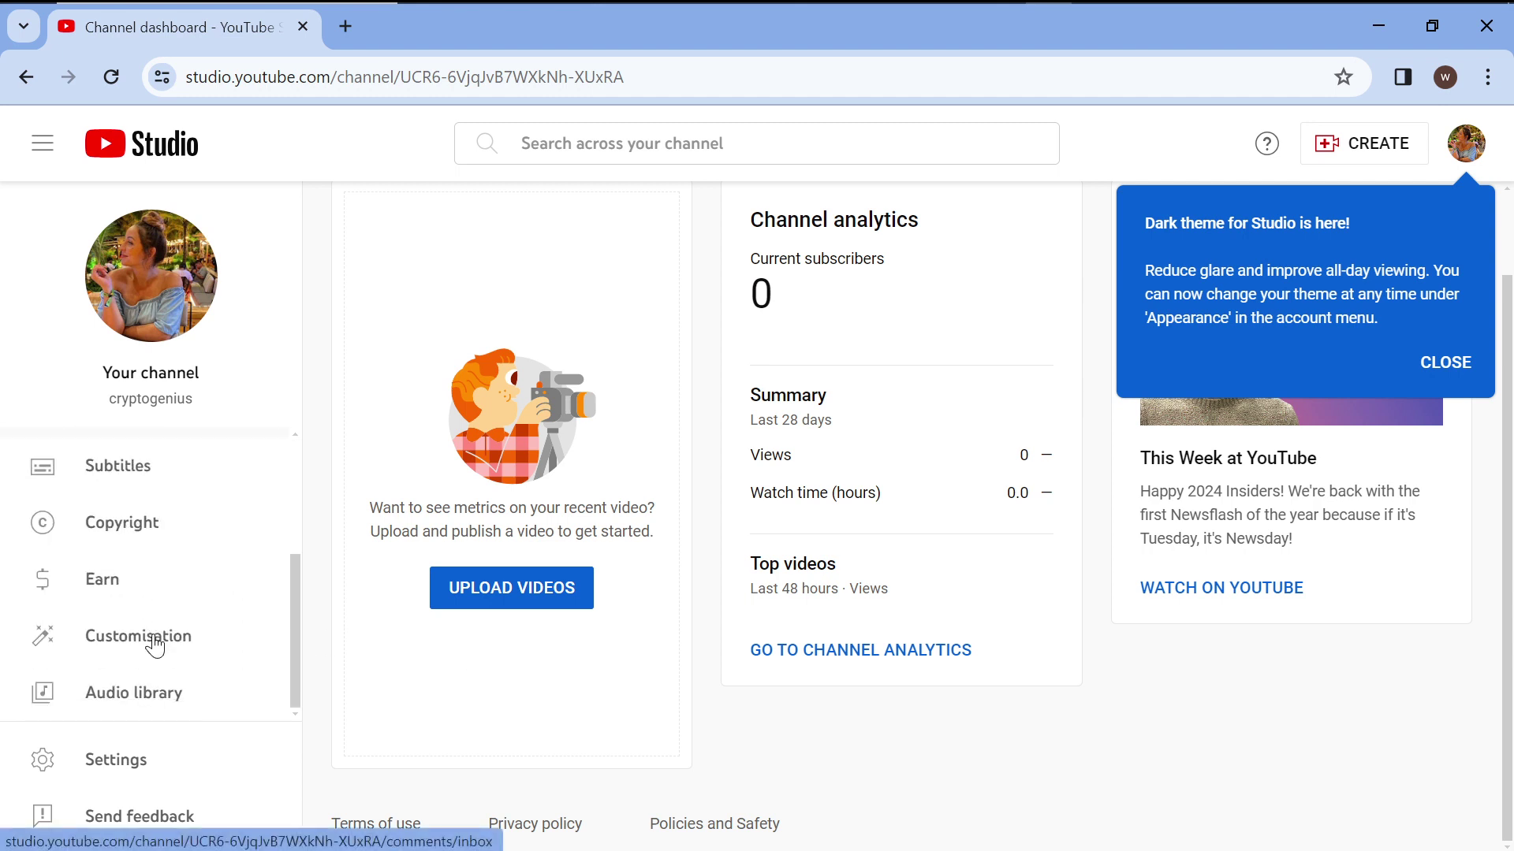
click(132, 612)
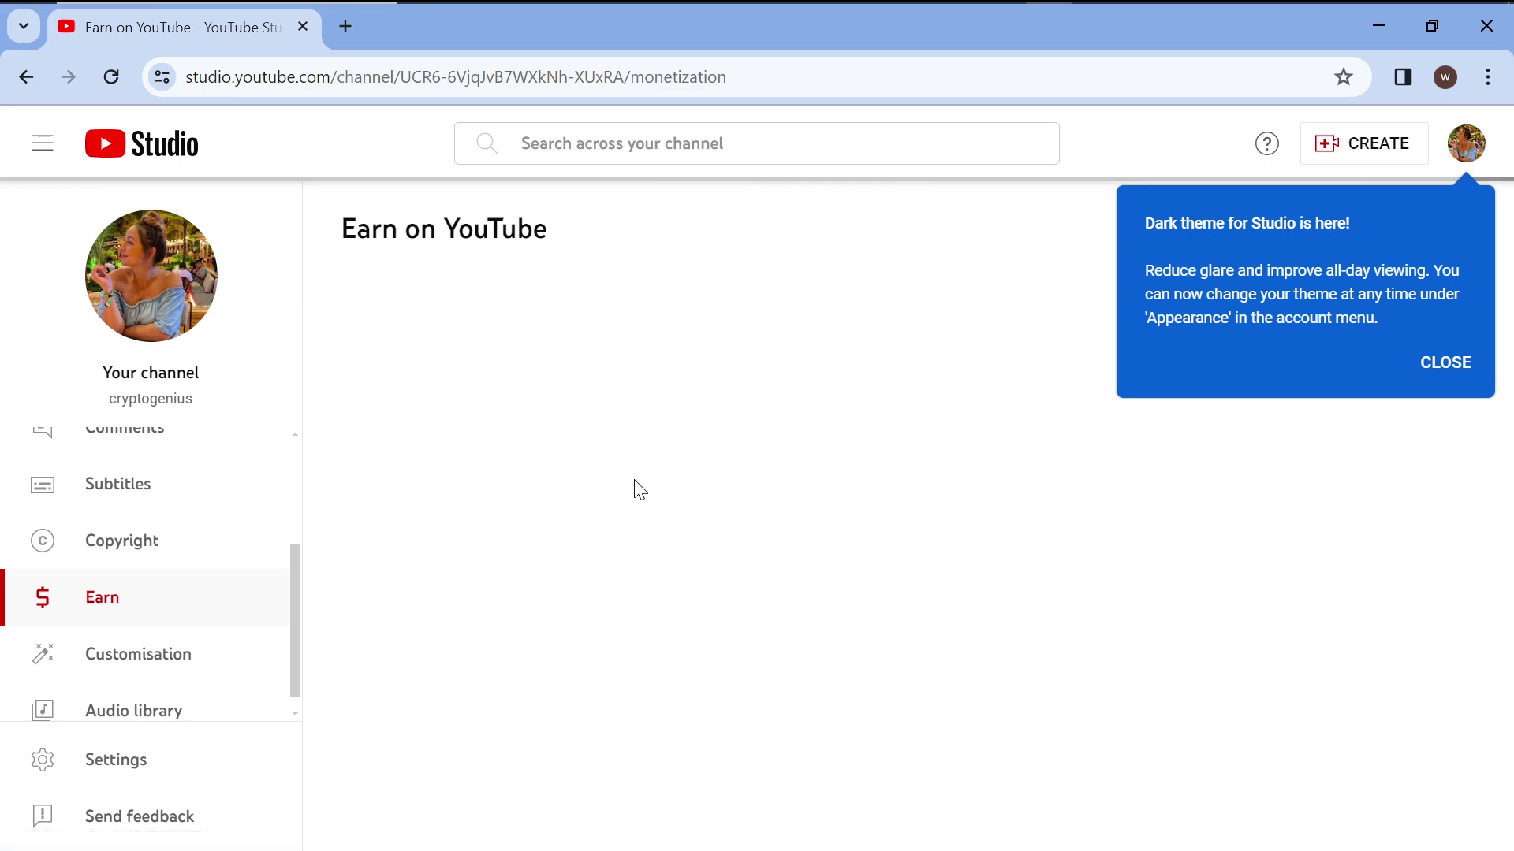
Review the earning requirements, then go to the channel's Content page.
scroll(758, 507, down, 2)
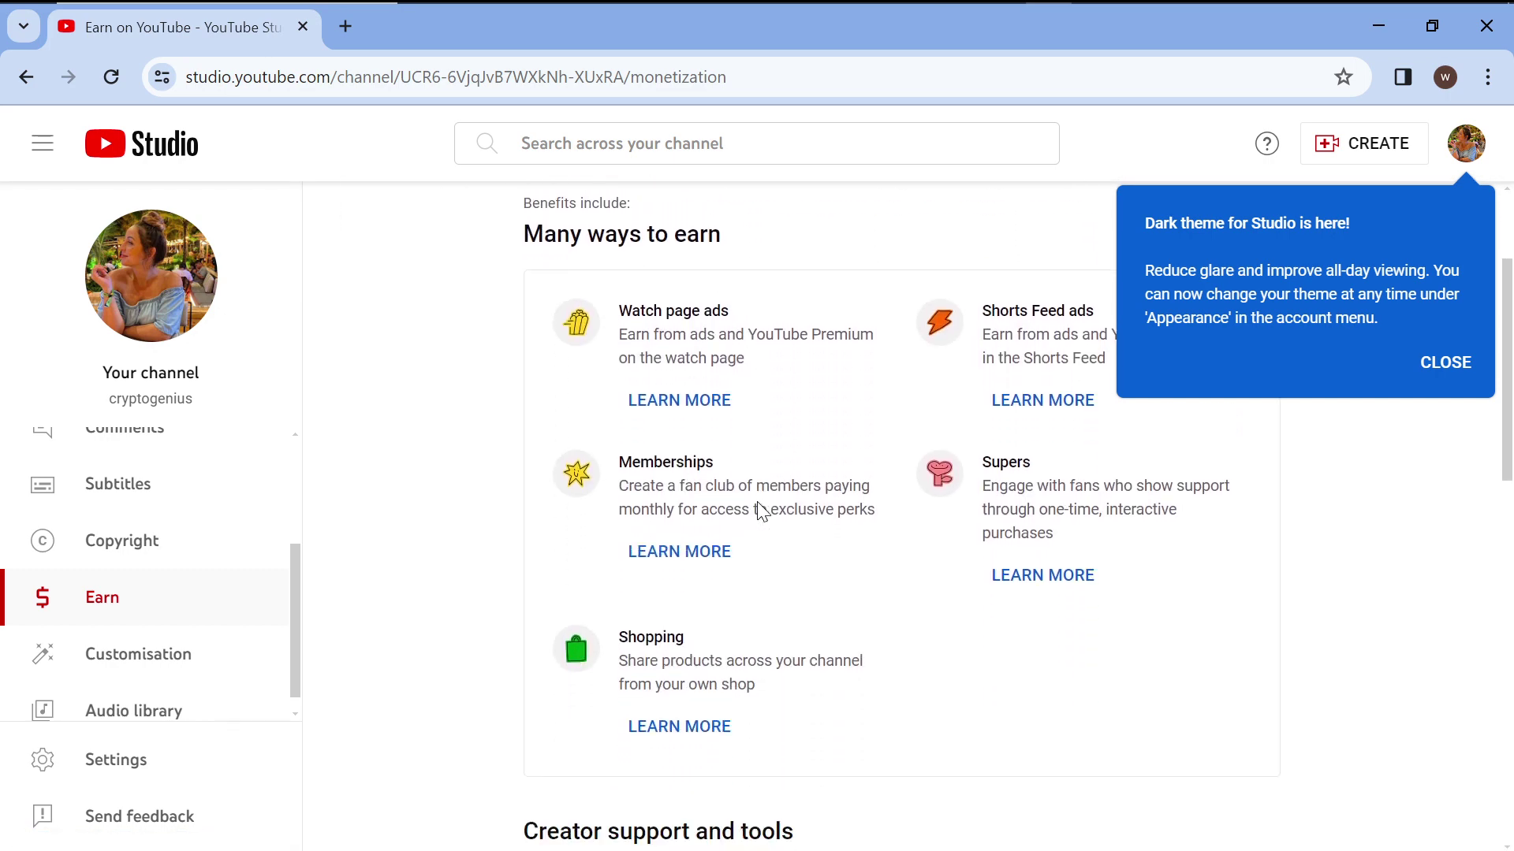
scroll(761, 511, up, 3)
scroll(762, 511, down, 12)
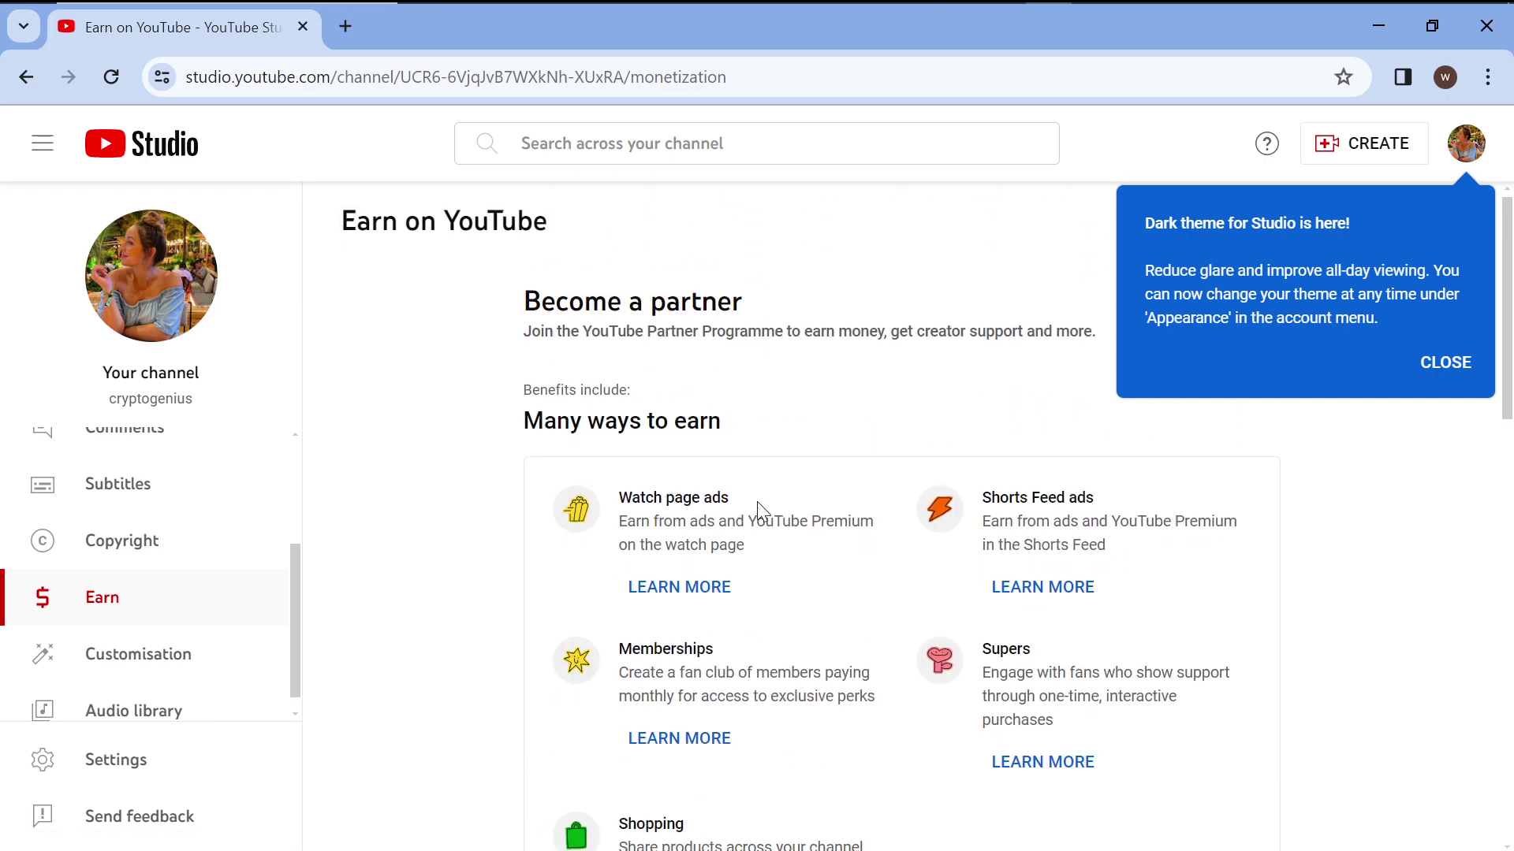
scroll(762, 512, down, 1)
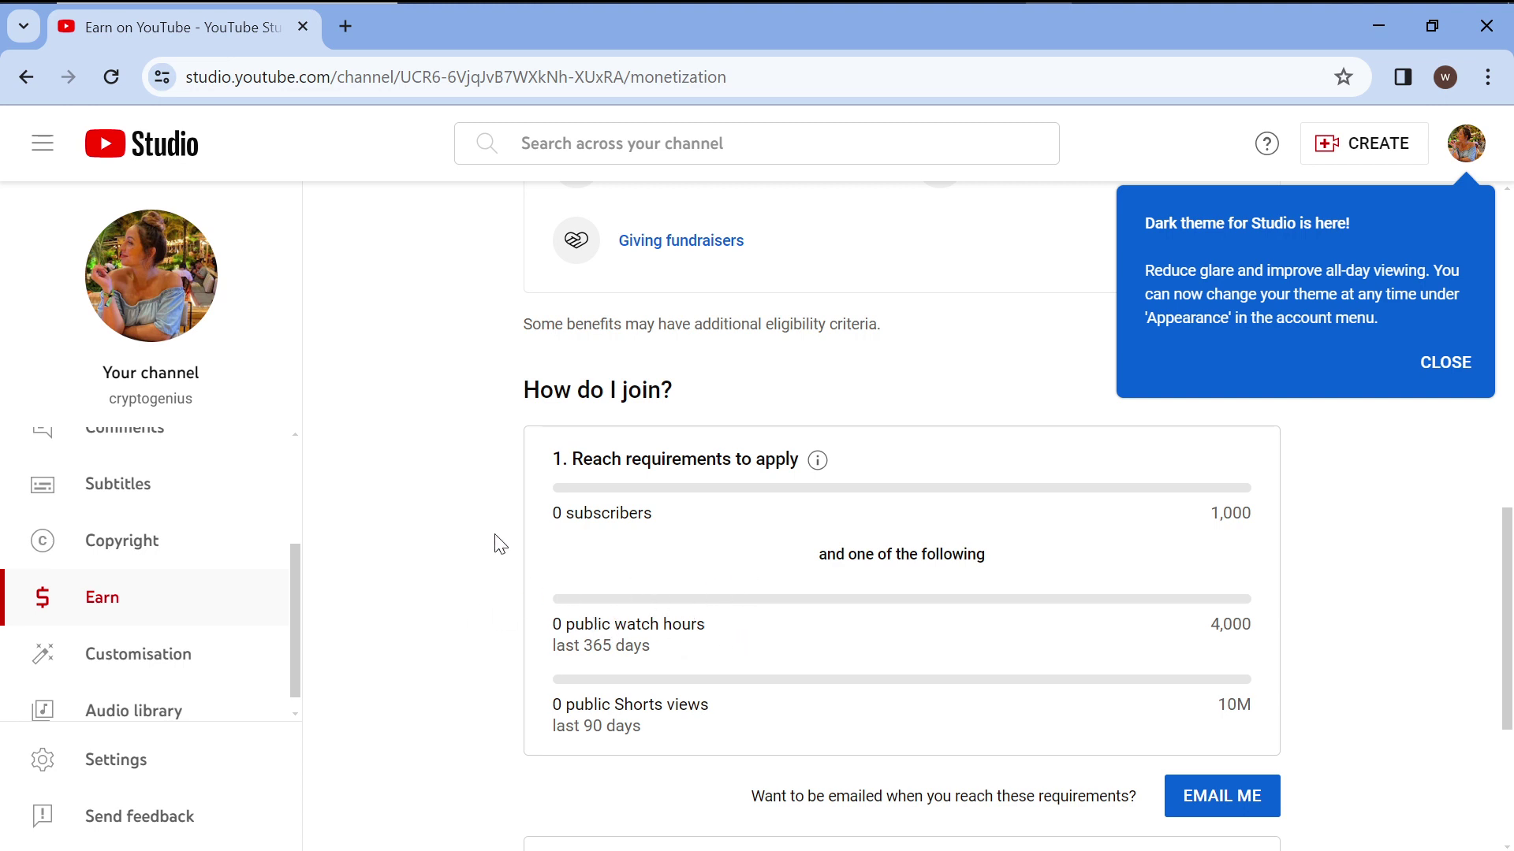
scroll(500, 544, up, 1)
scroll(500, 544, up, 5)
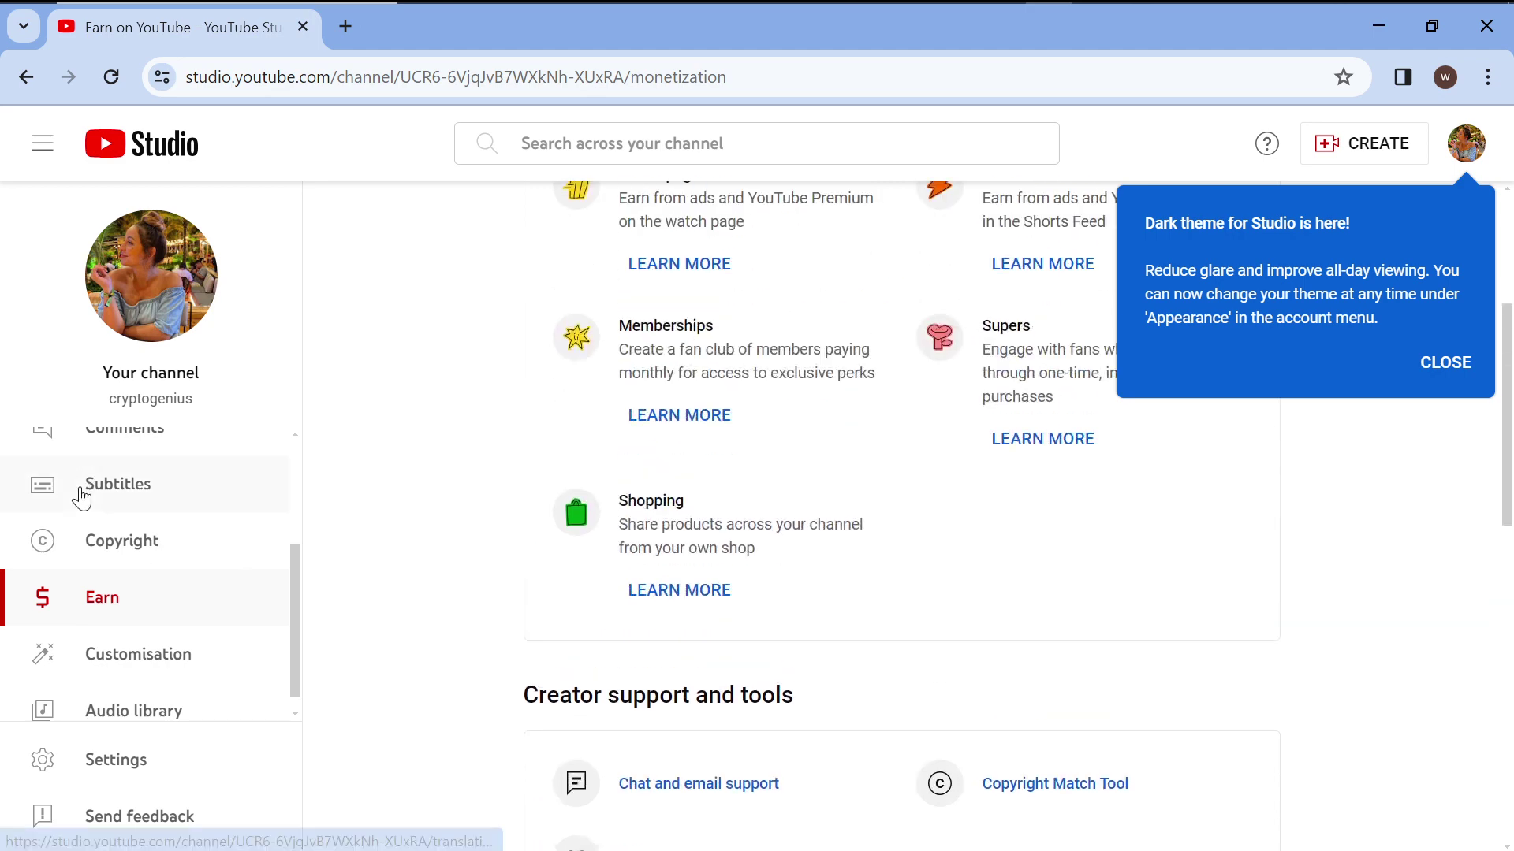
scroll(78, 497, up, 1)
scroll(79, 497, down, 1)
scroll(81, 499, up, 3)
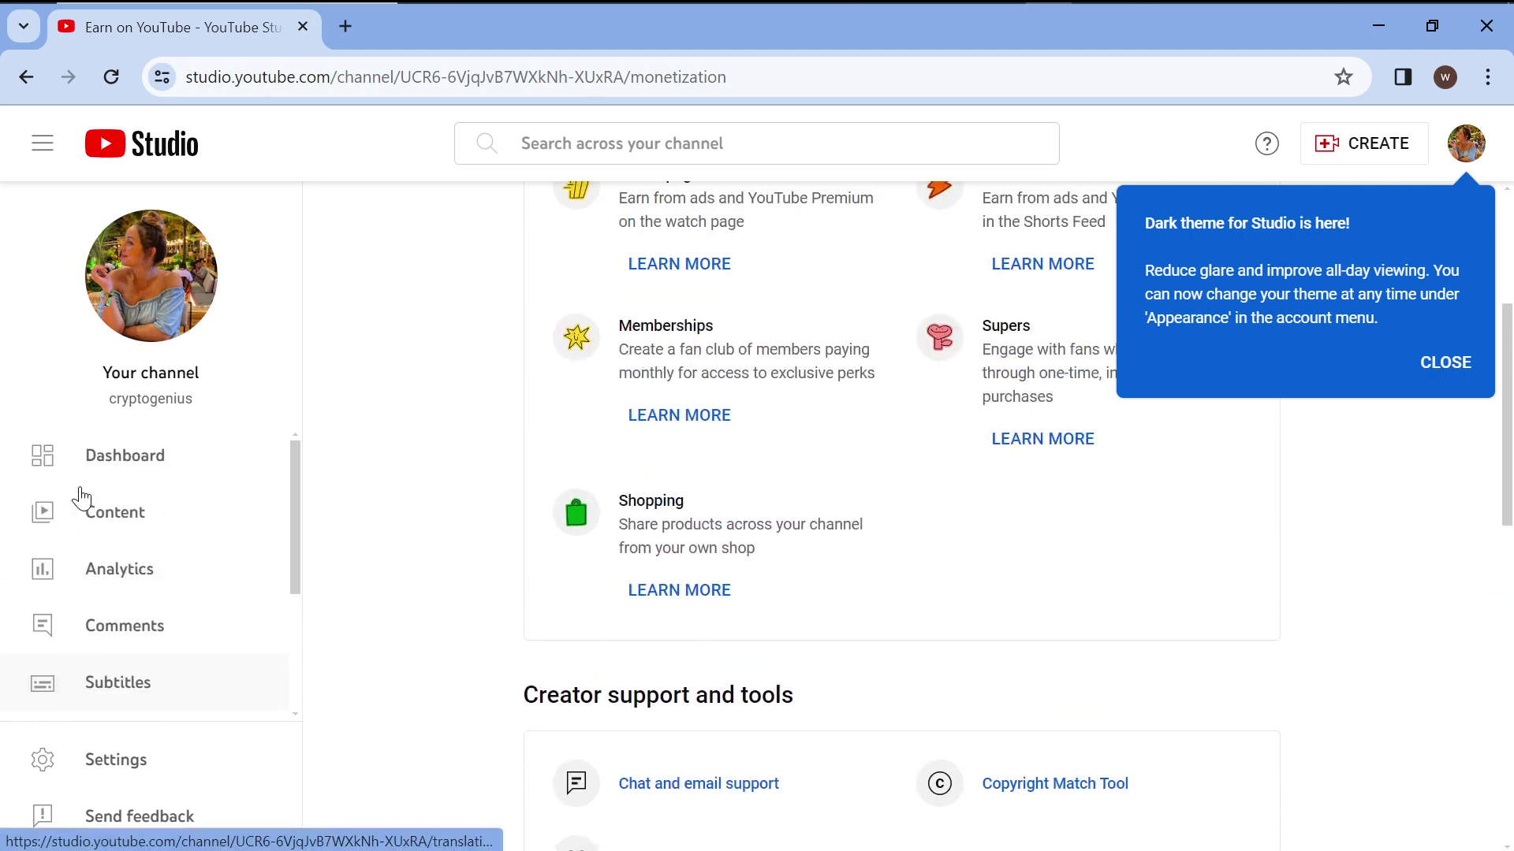
click(126, 524)
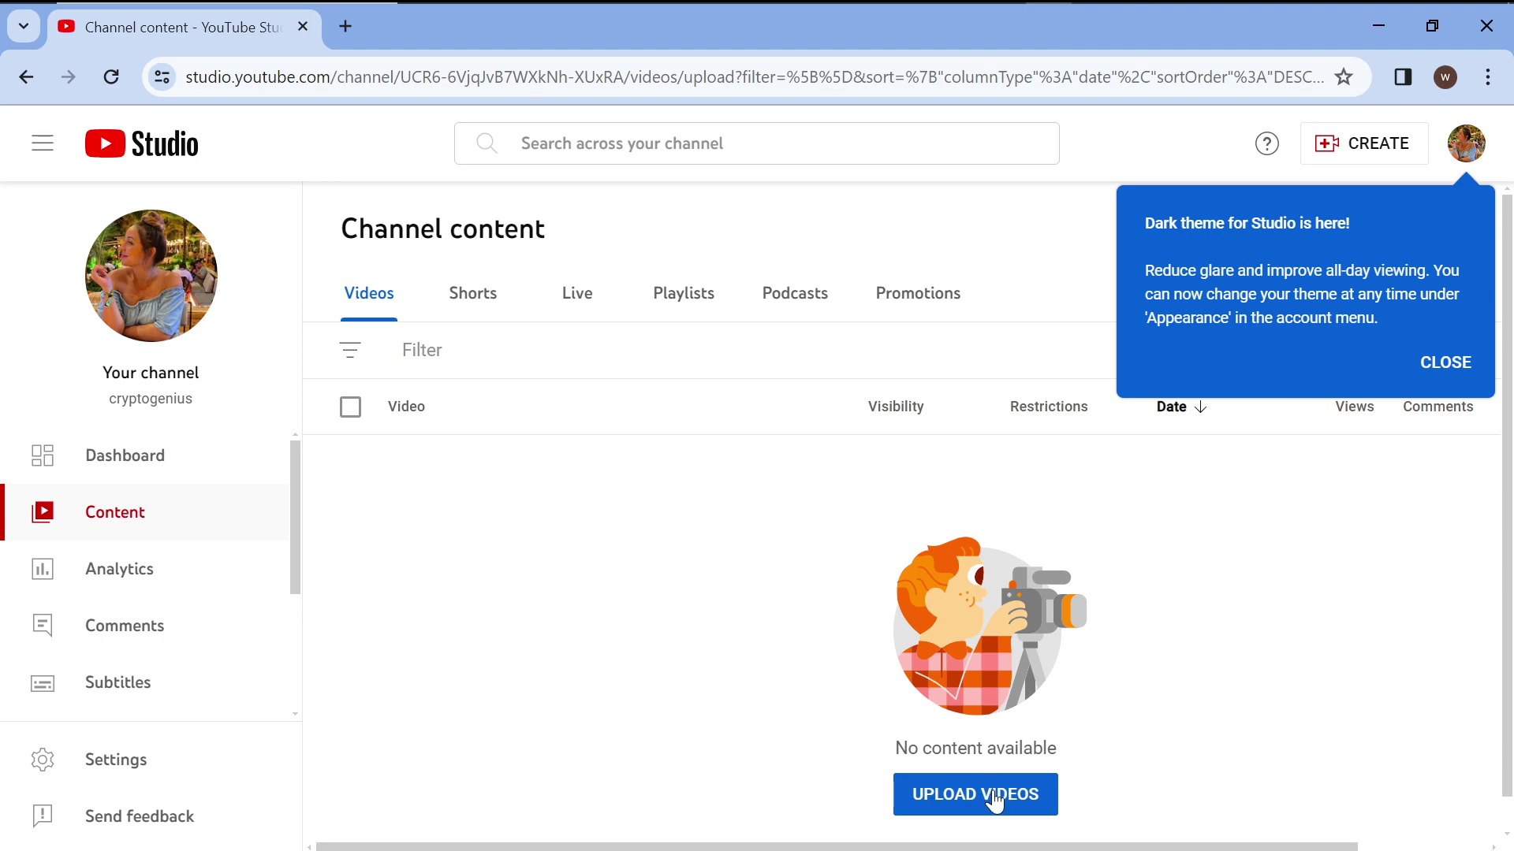
Start a video upload and open the file browser.
click(994, 797)
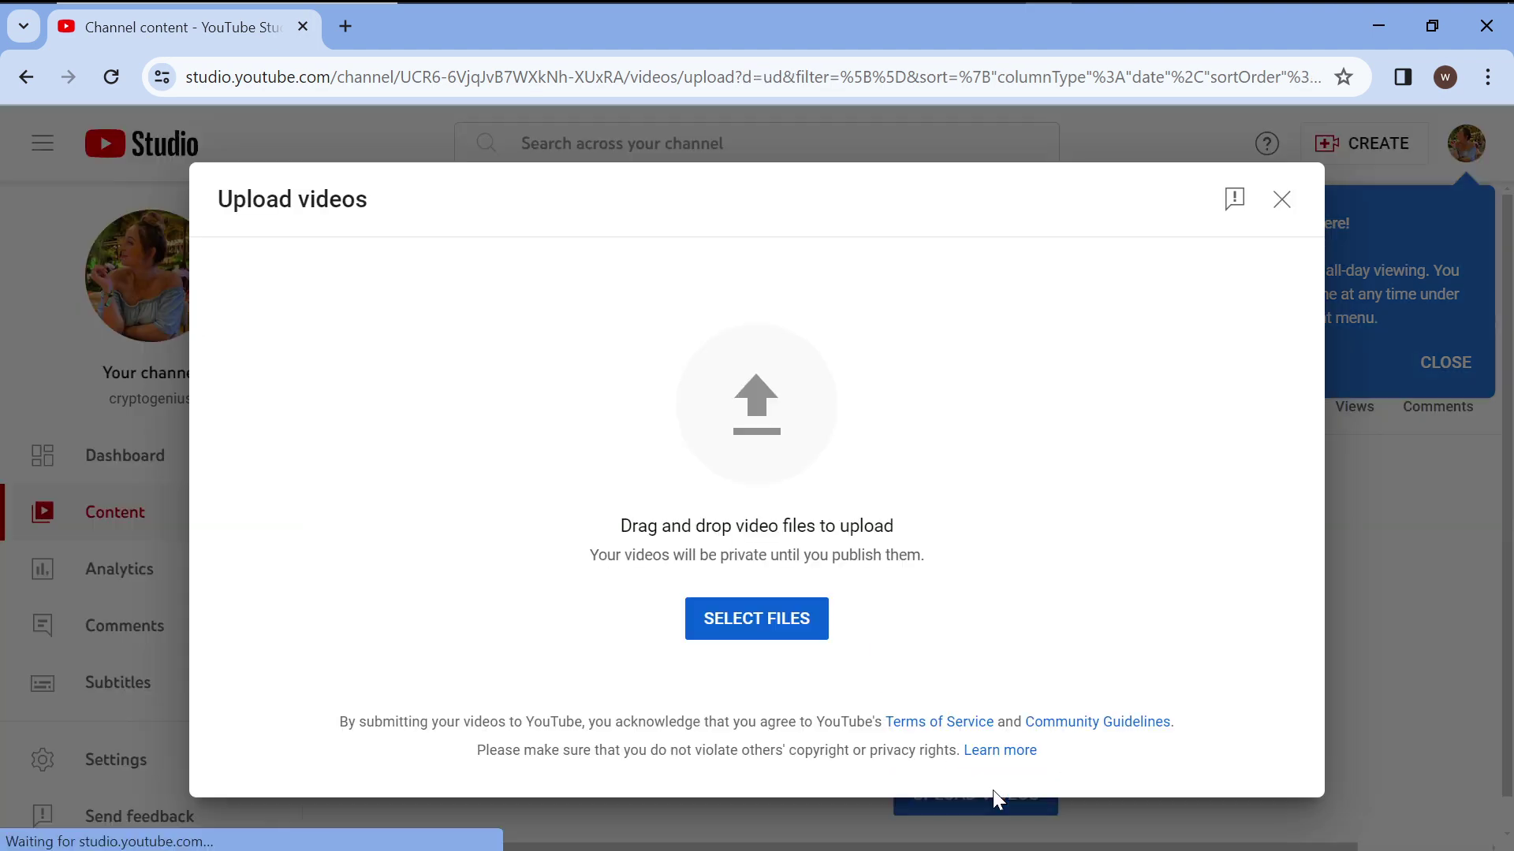
click(756, 621)
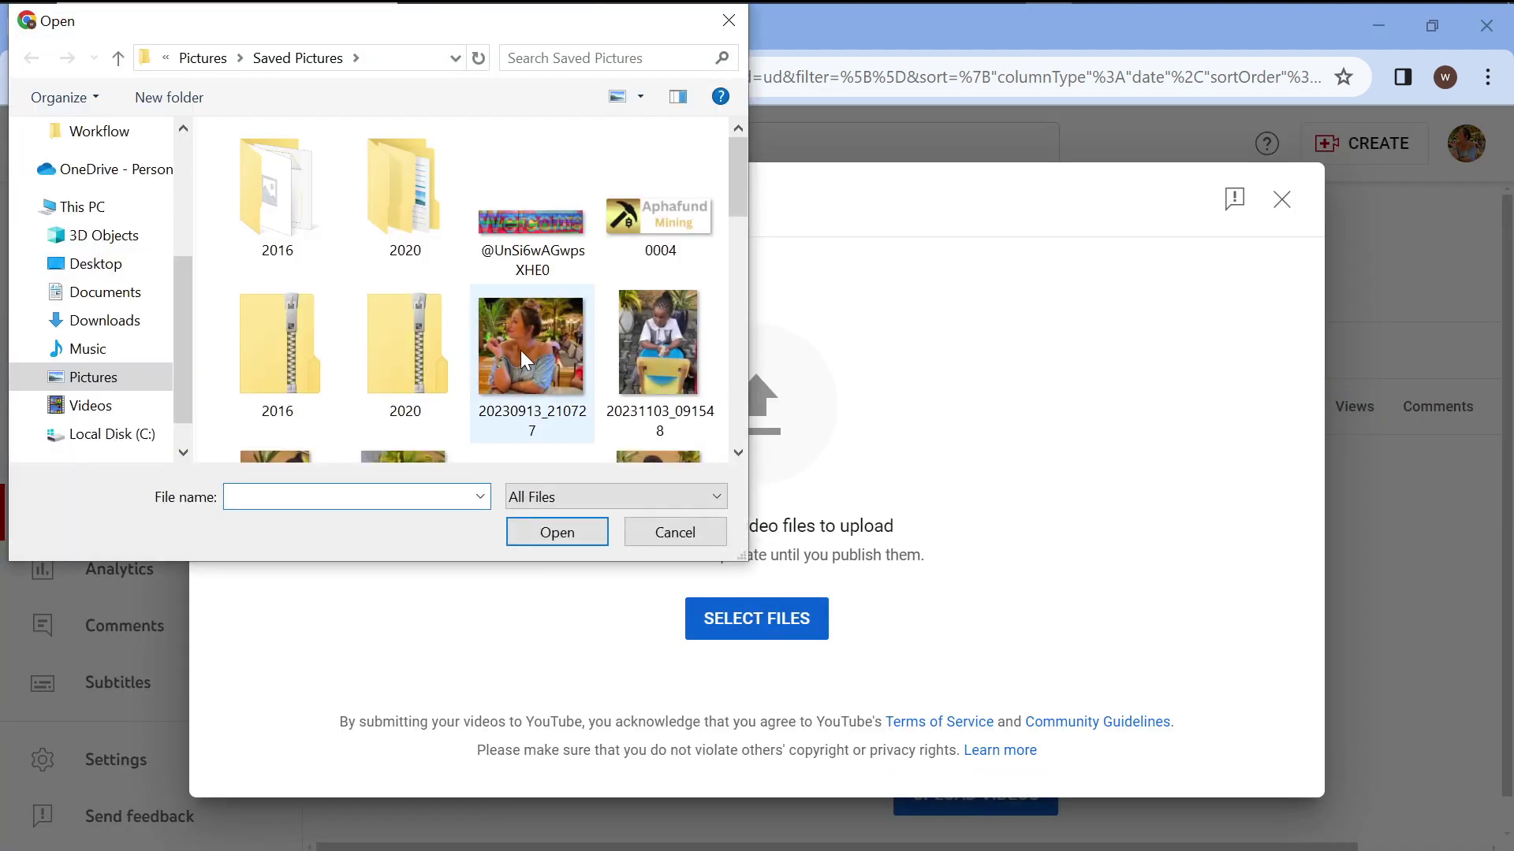
click(739, 453)
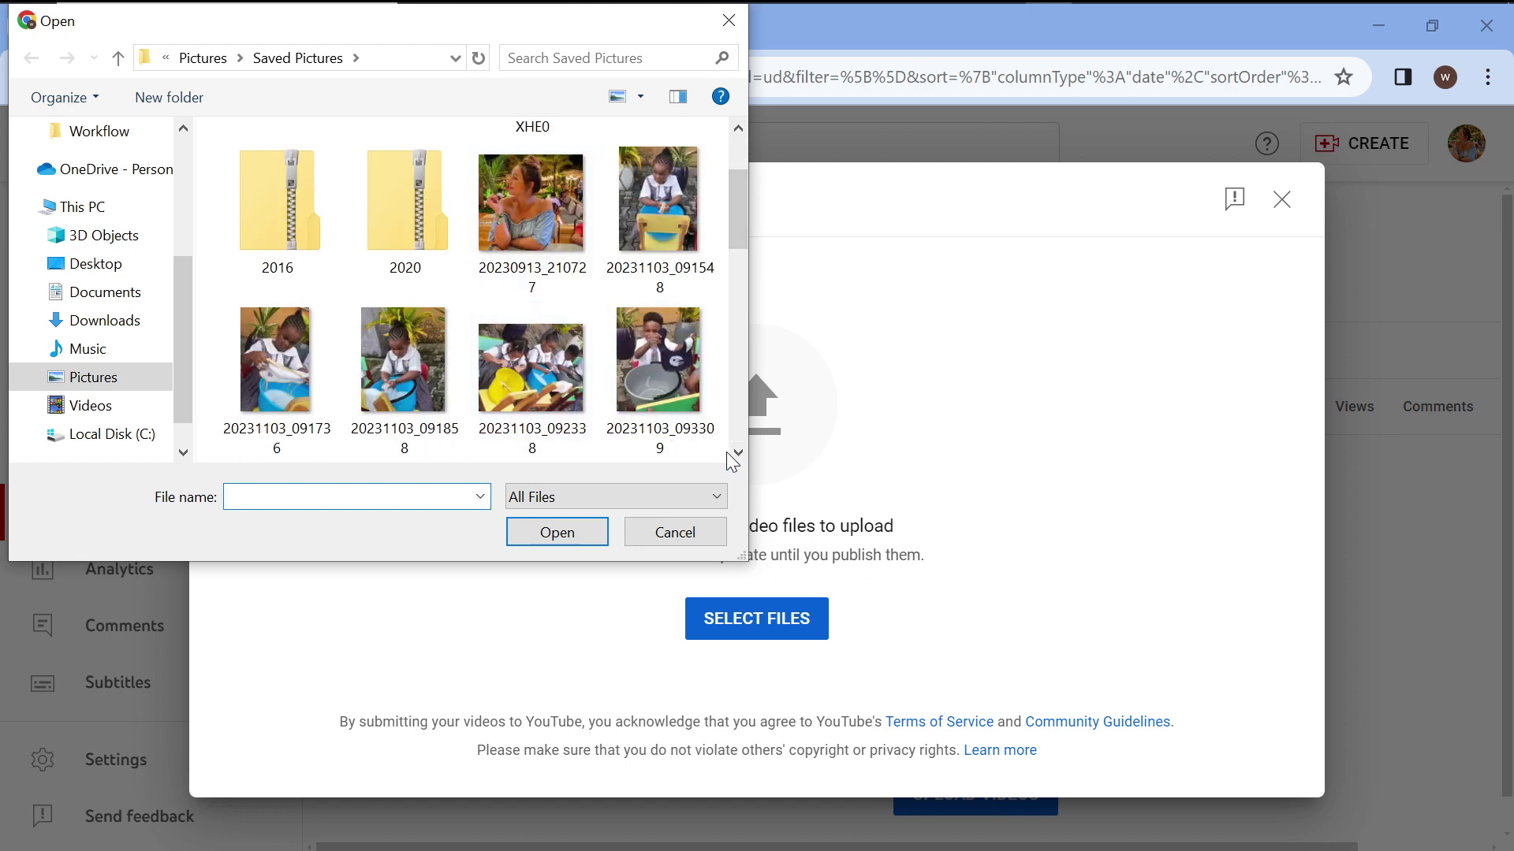
click(737, 452)
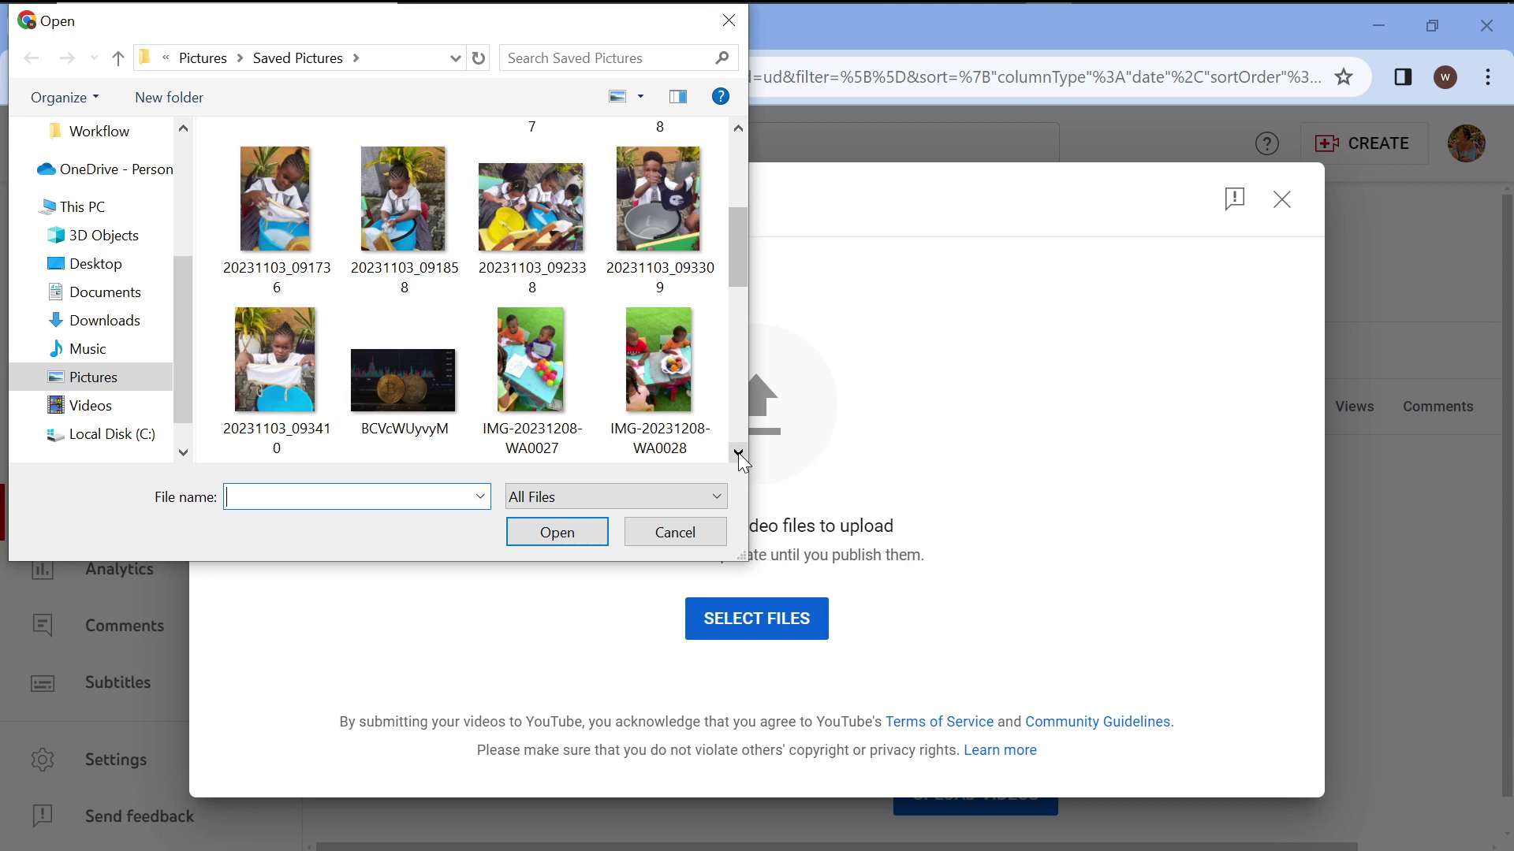
click(738, 452)
click(738, 452)
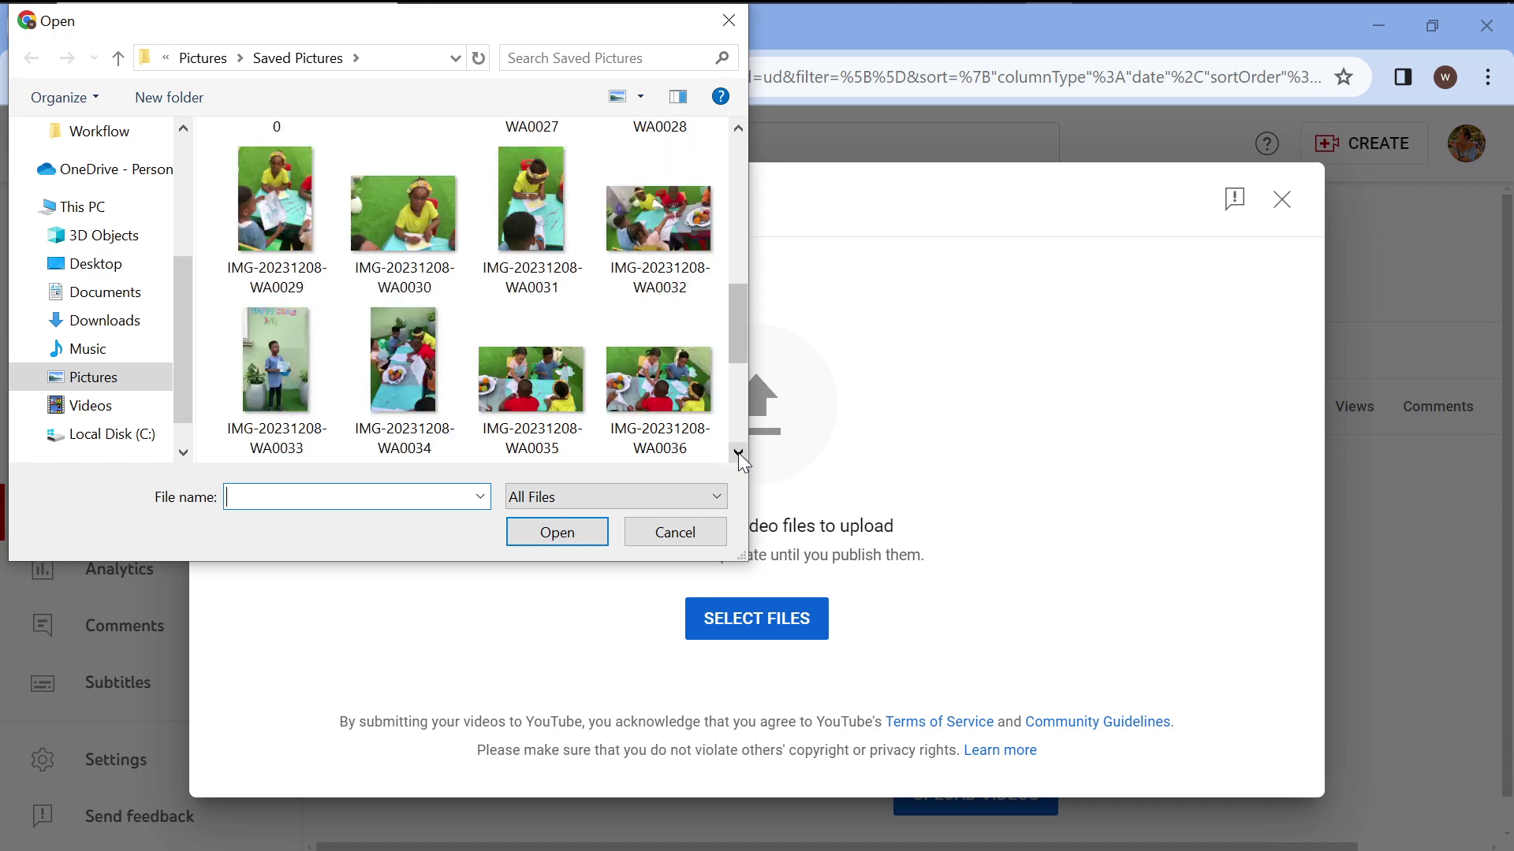
click(738, 452)
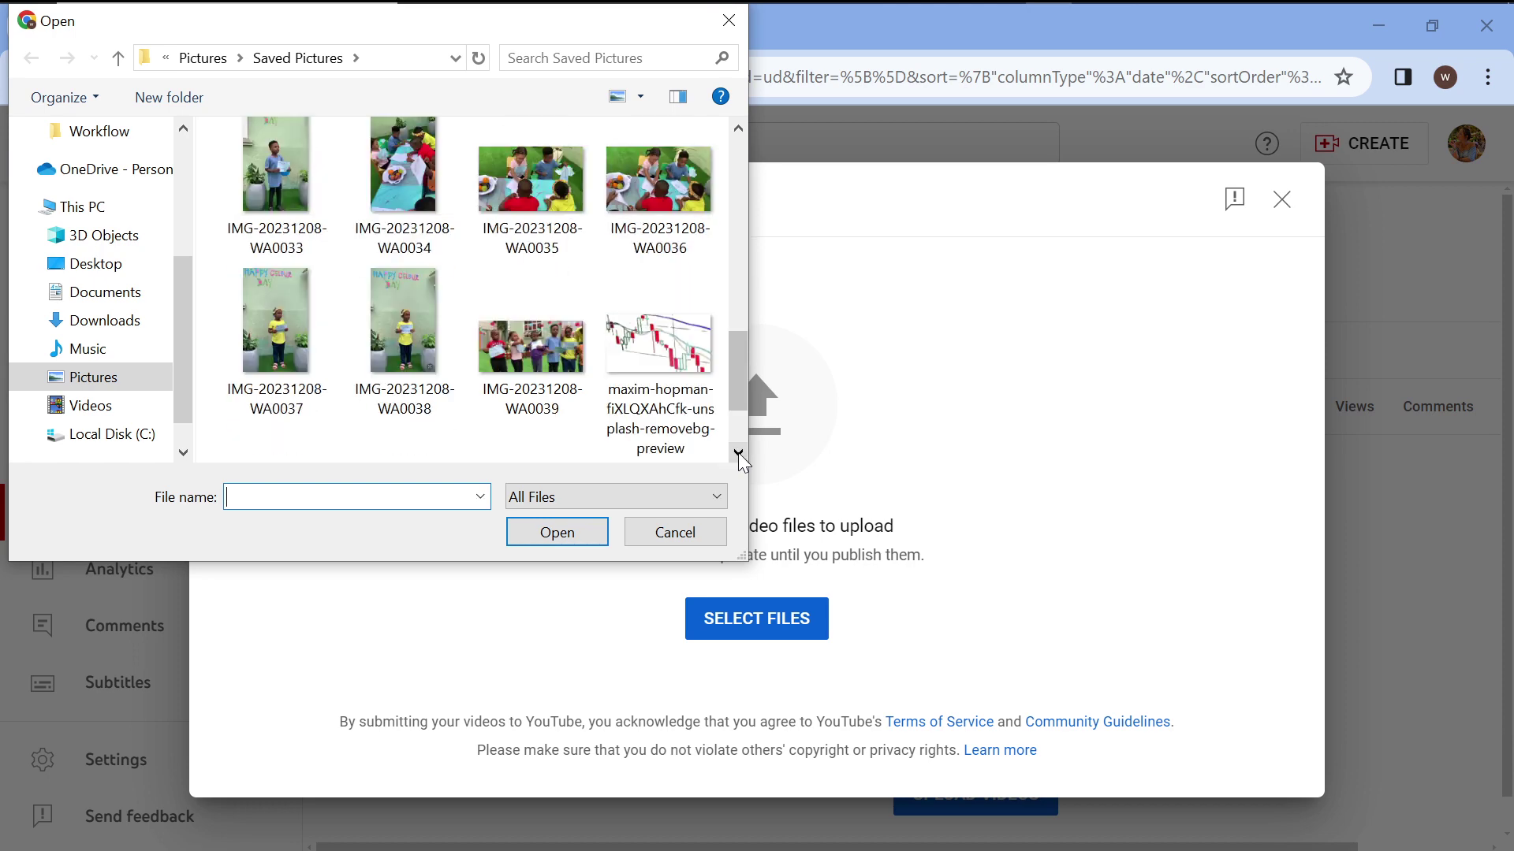
click(738, 452)
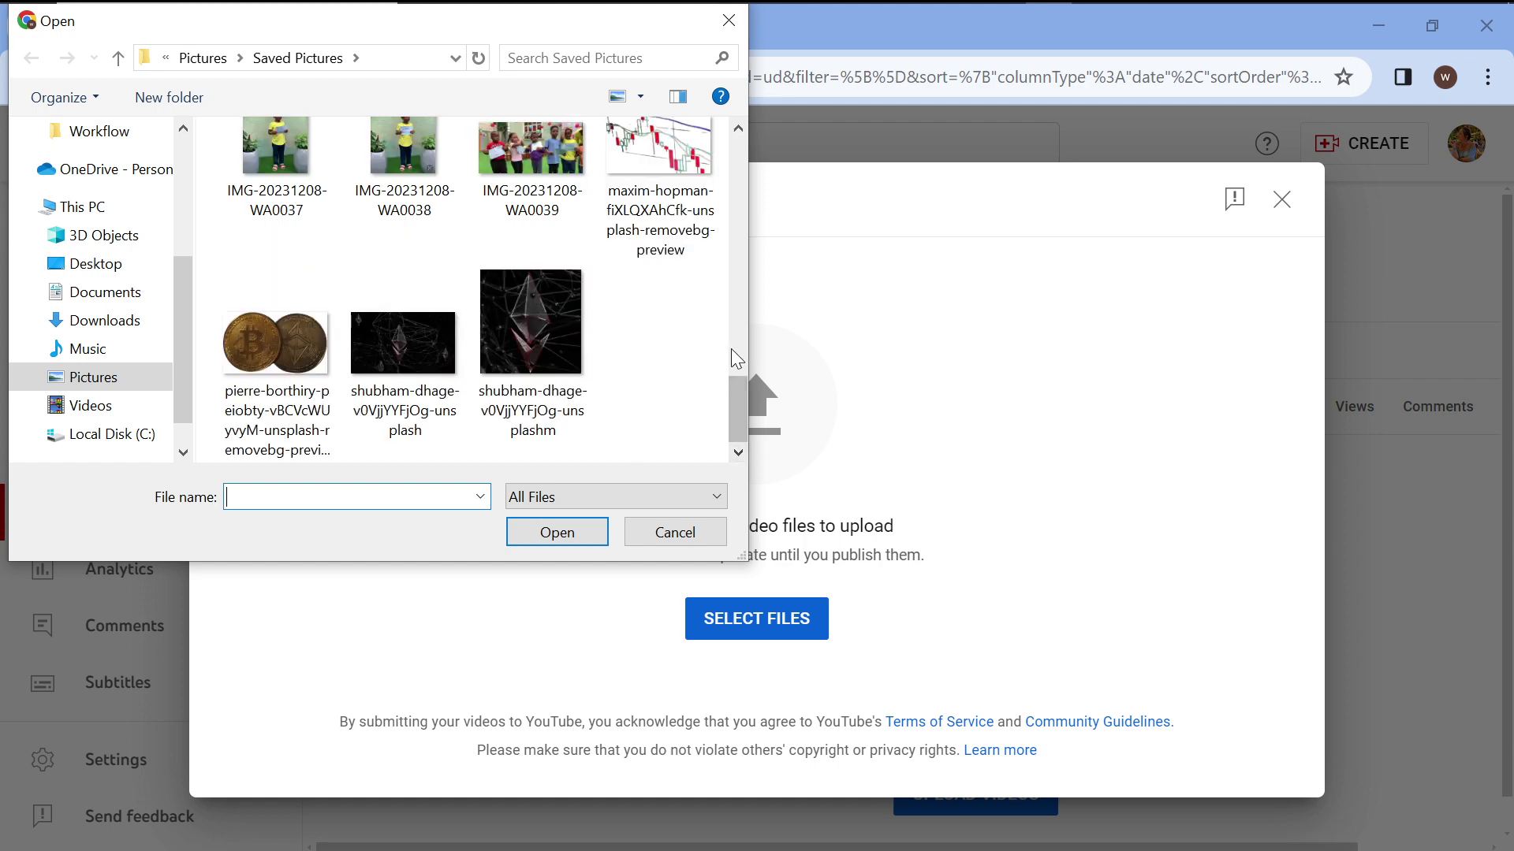
drag(730, 433, 722, 256)
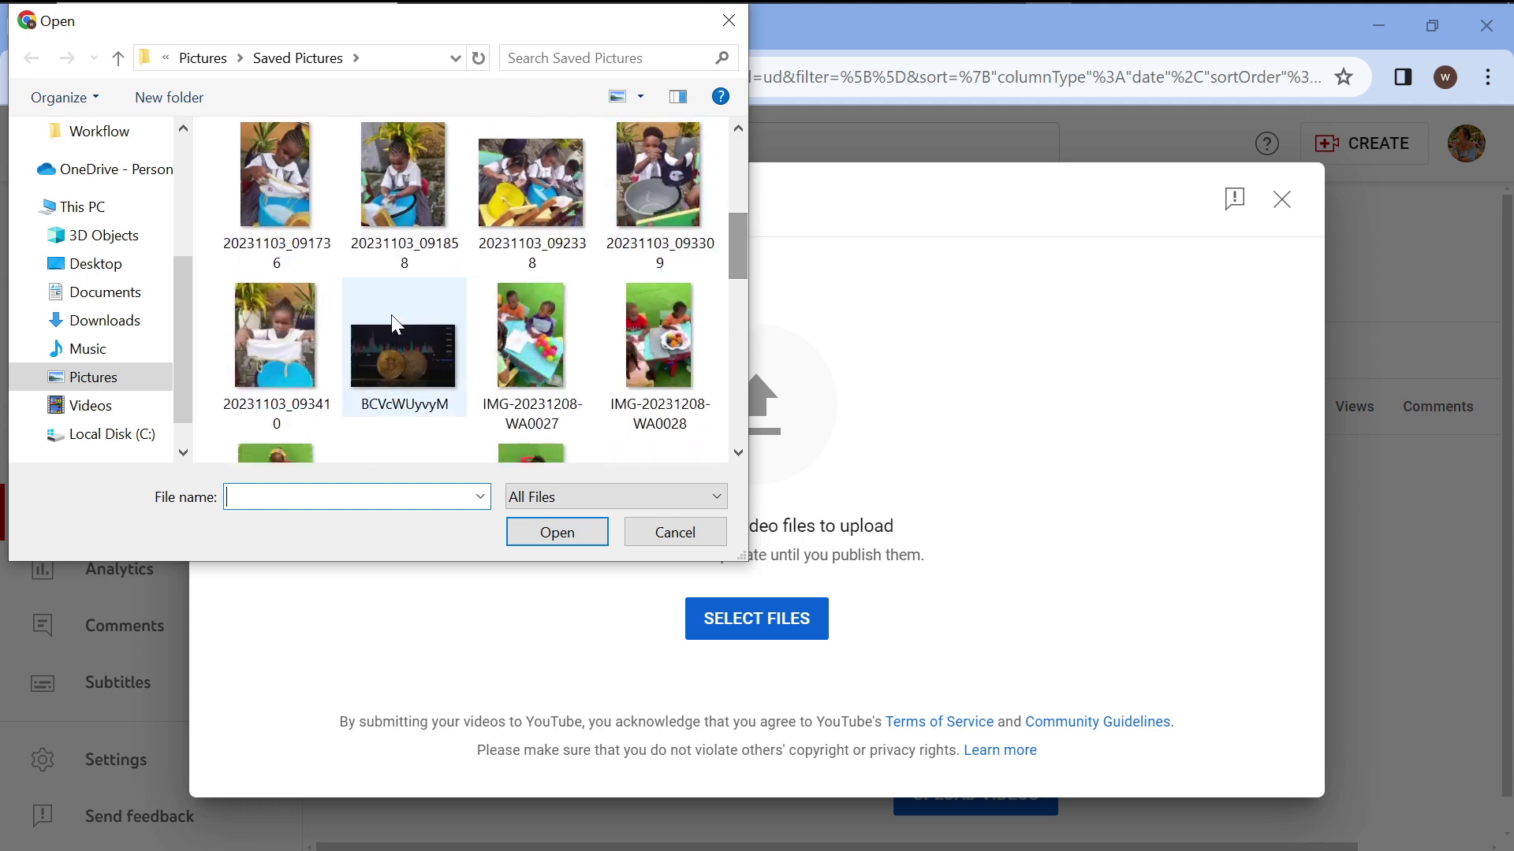
Choose the 42-second MP4 VID_0177023 from the Videos folder.
click(119, 412)
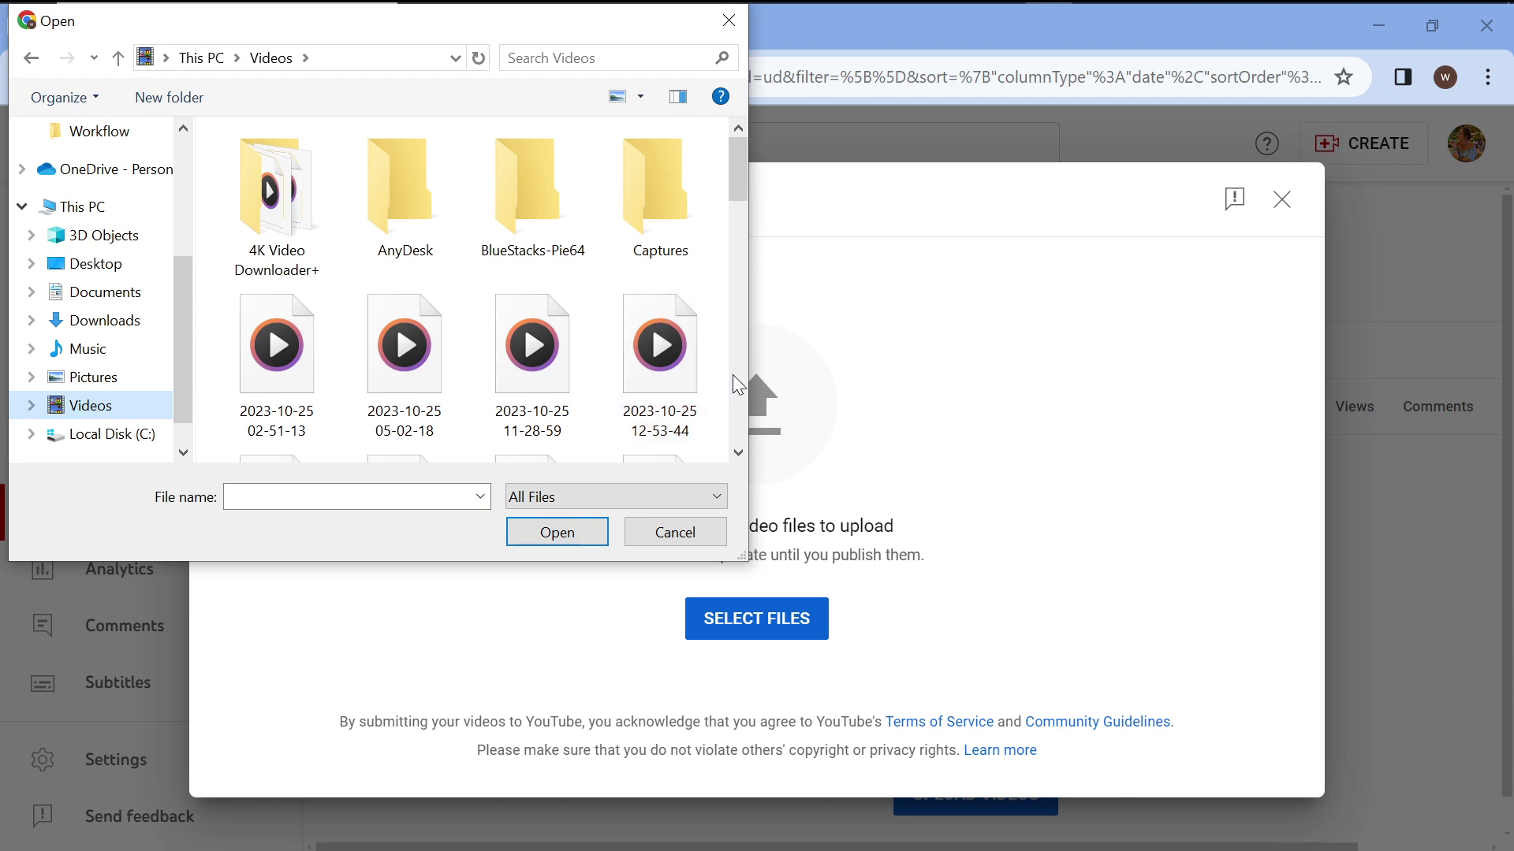
drag(733, 170, 764, 428)
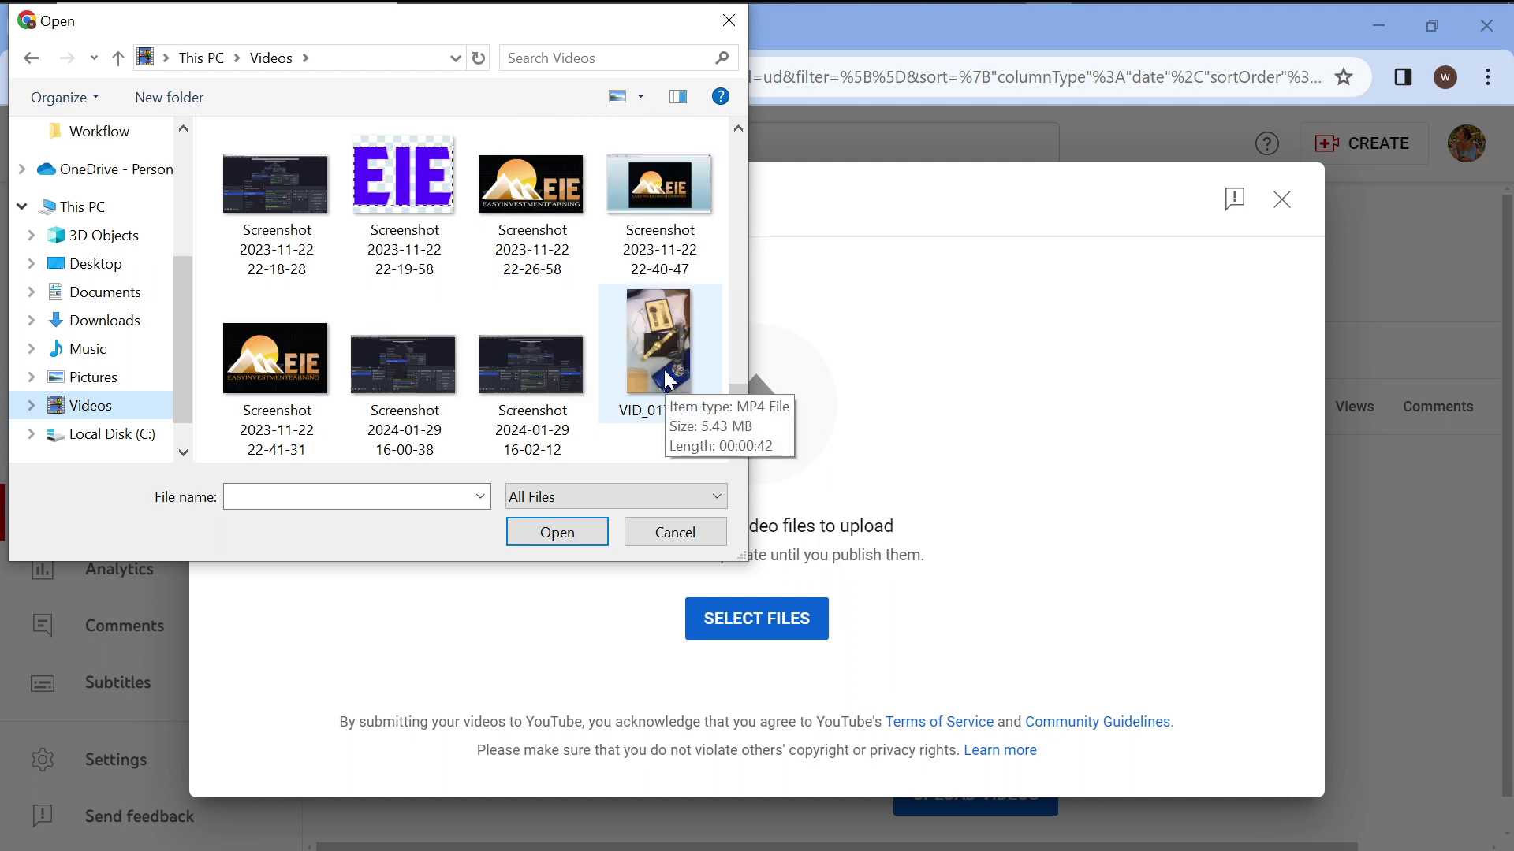
double_click(670, 381)
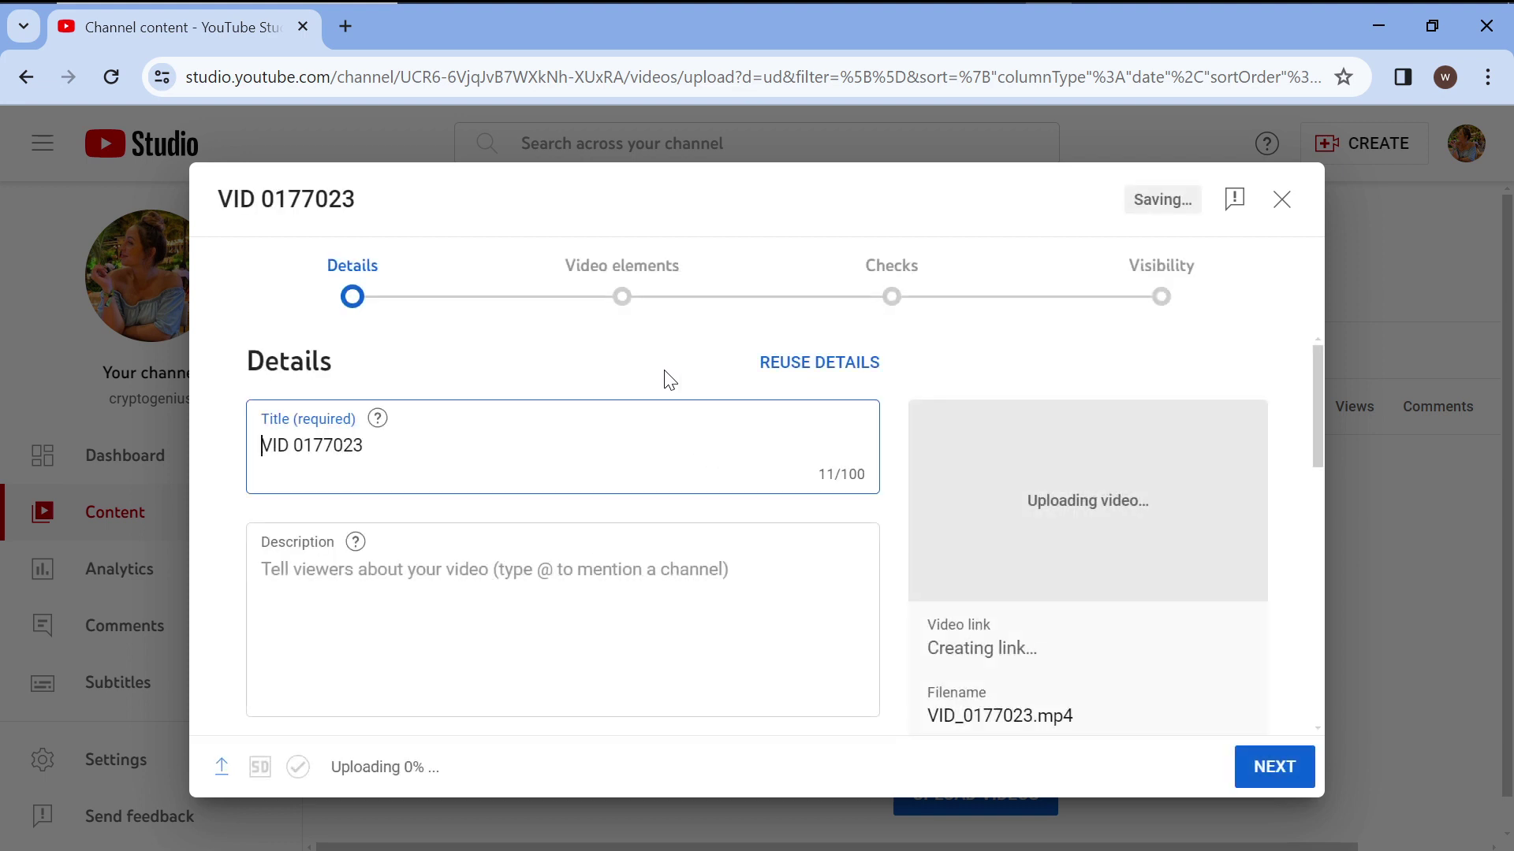
Replace the default title with 'How to create a delivery website'.
drag(439, 483, 153, 457)
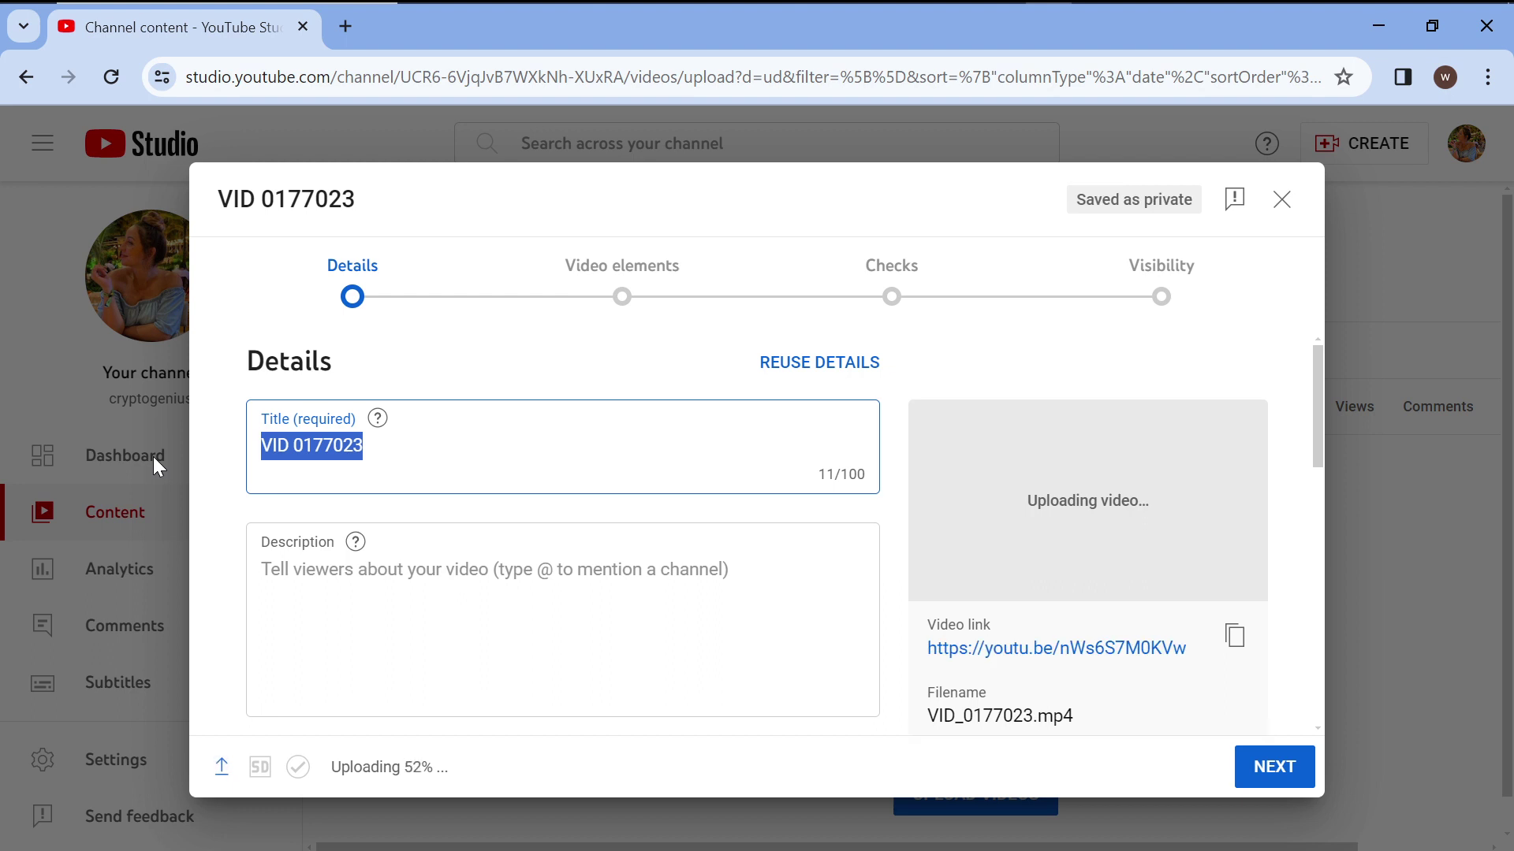
text(Good)
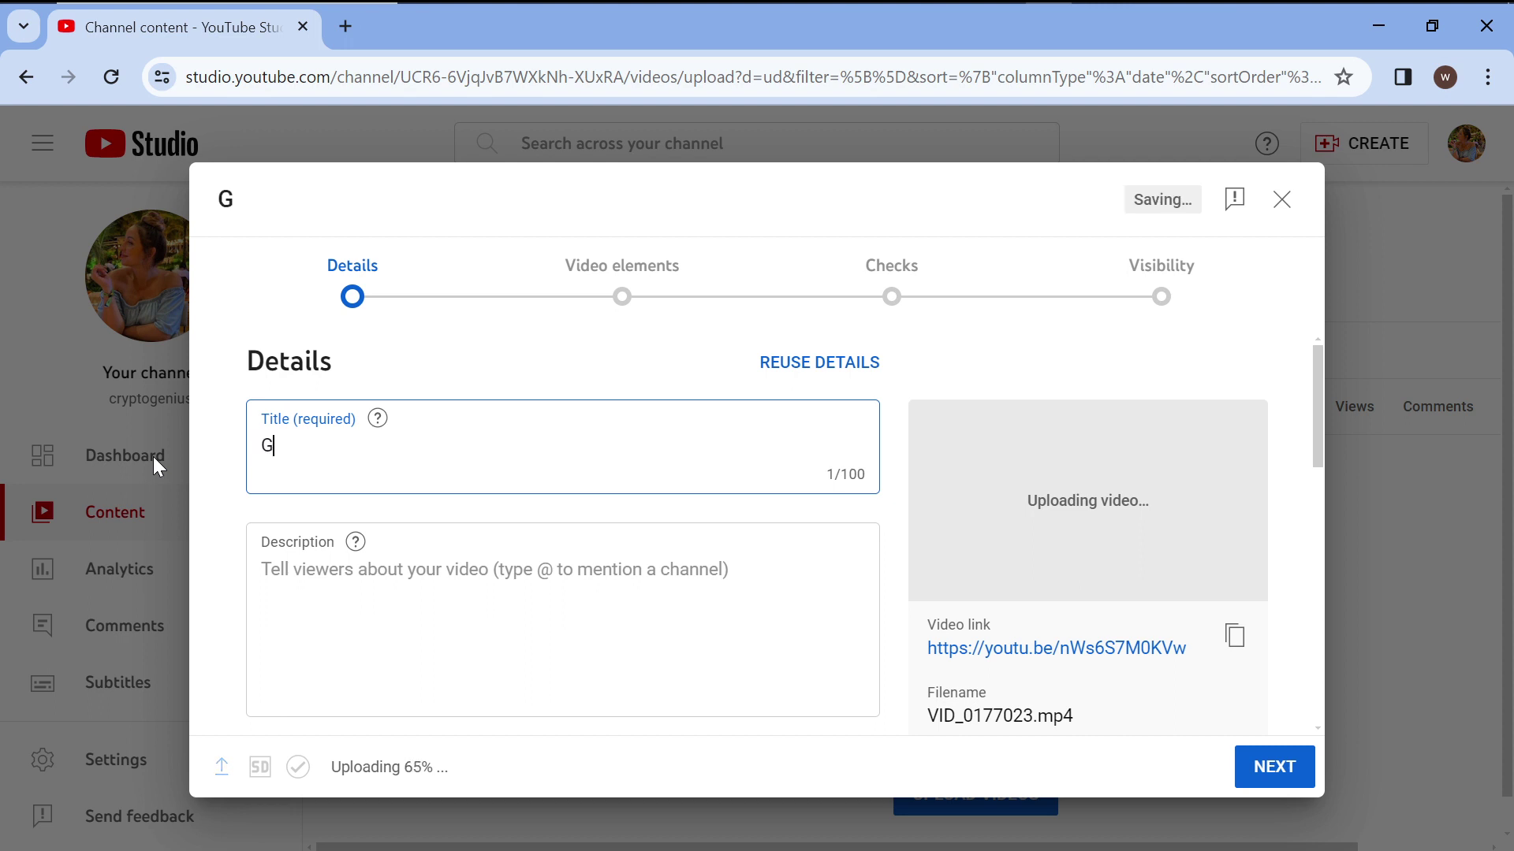
key(BackSpace)
key(BackSpace)
key(BackSpace)
key(BackSpace)
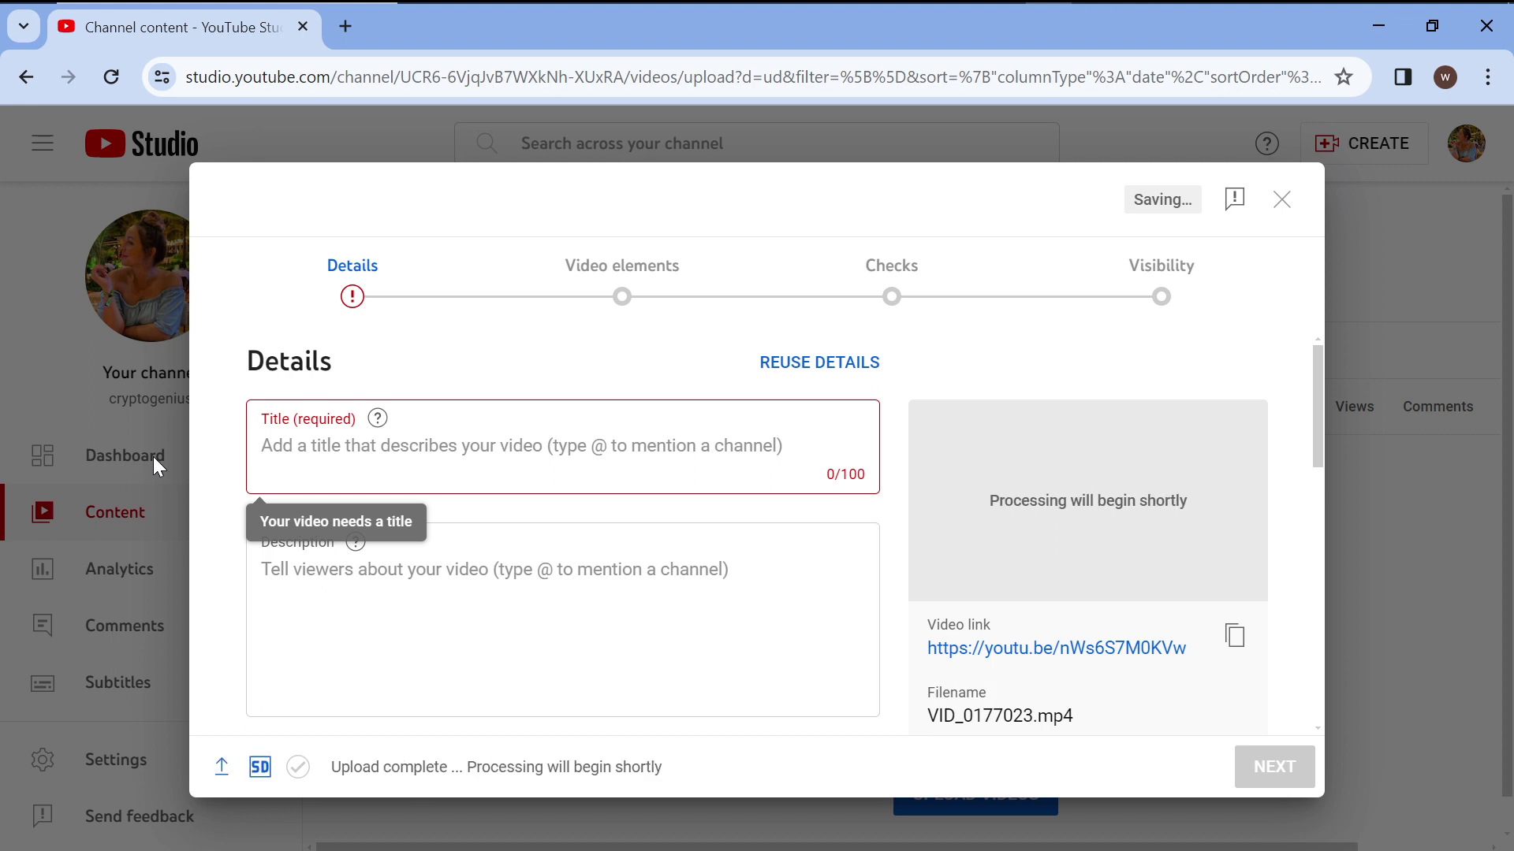
text(Ho)
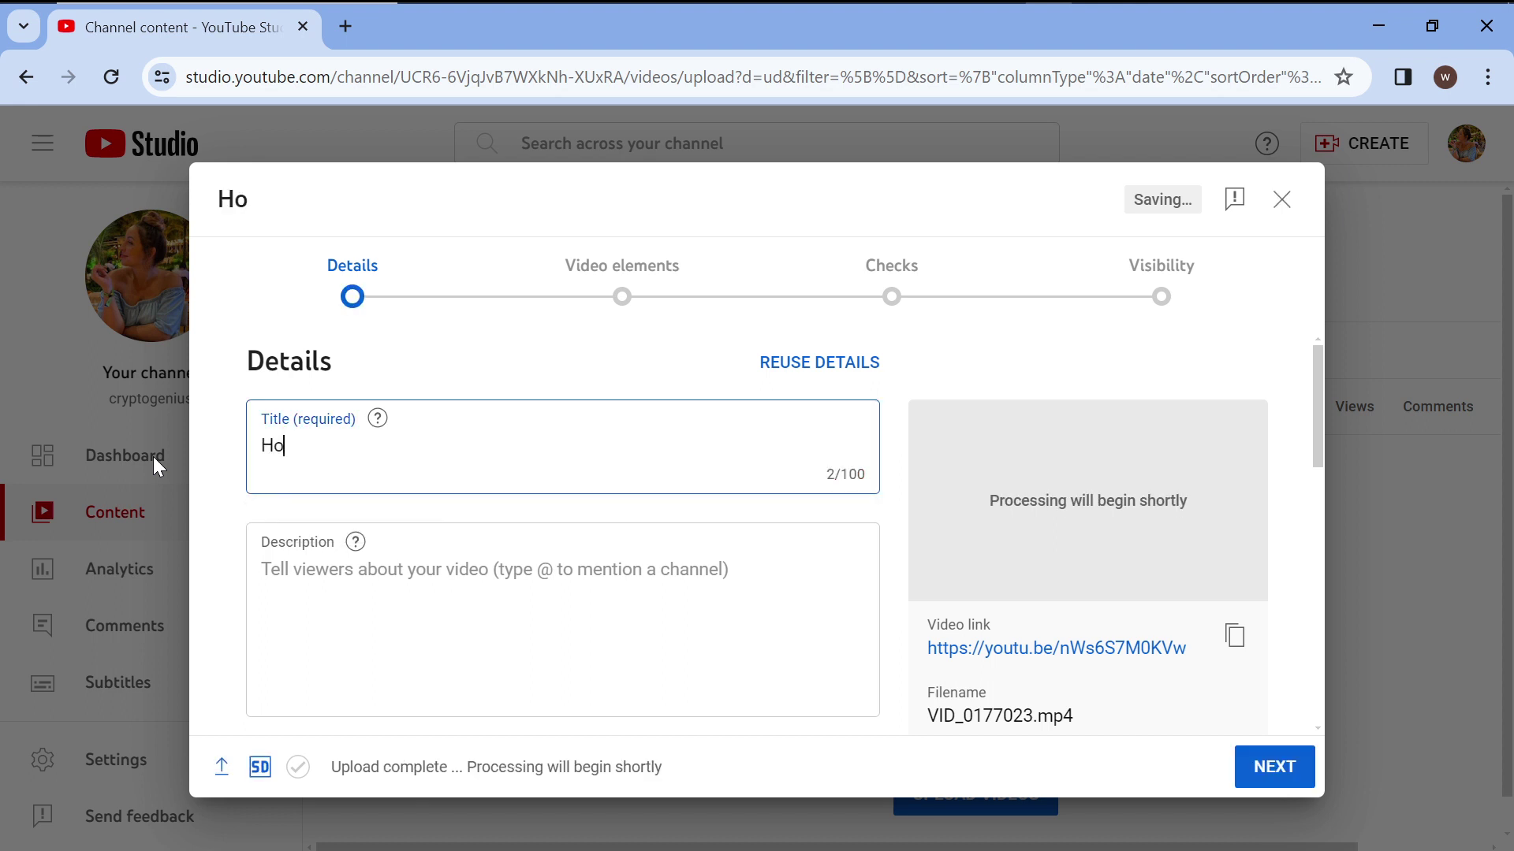
text(w to creat)
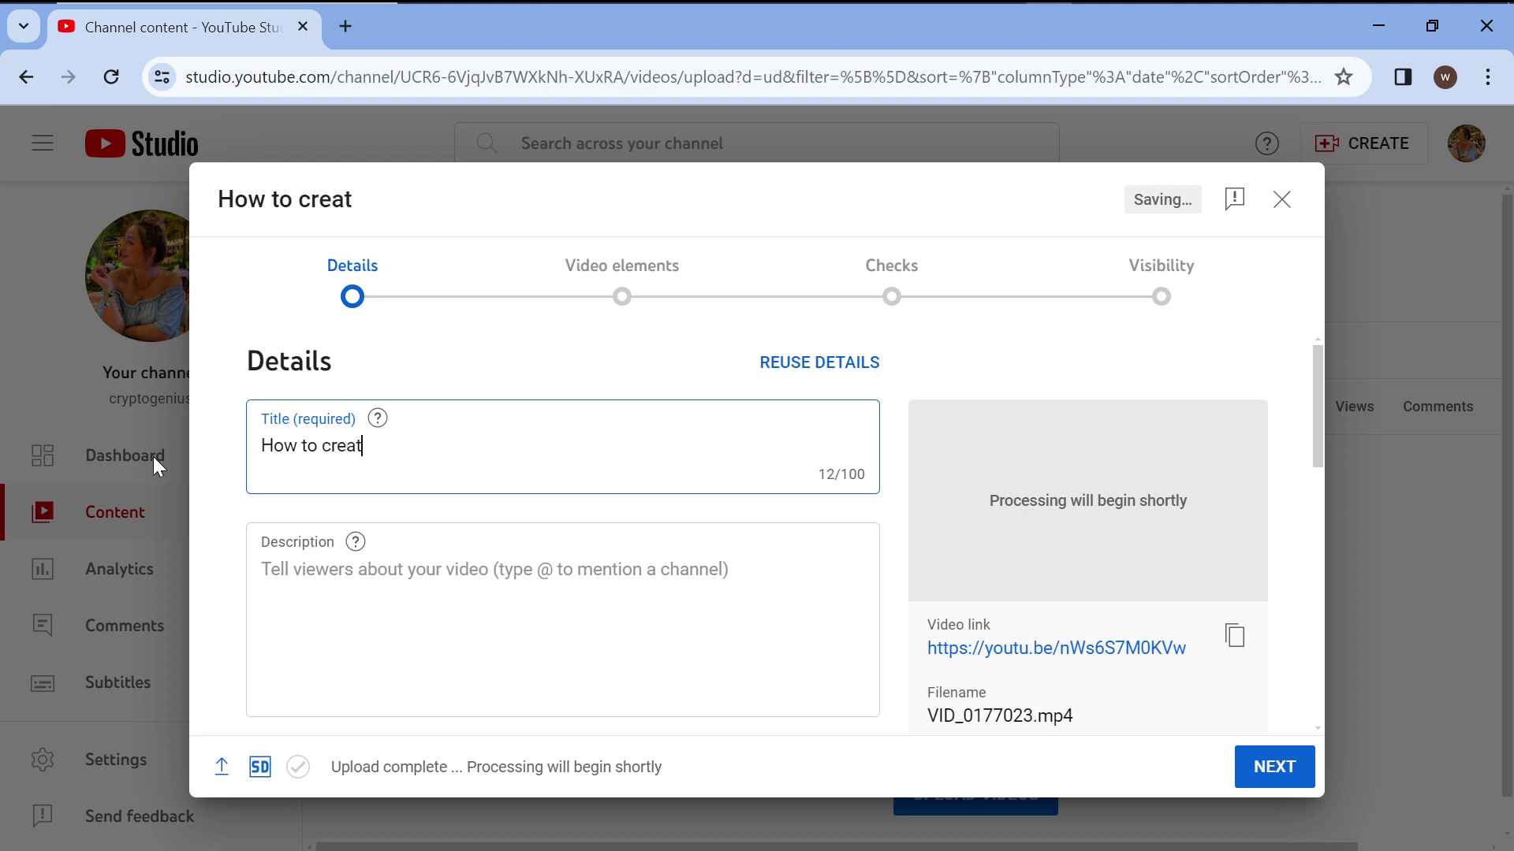
text(e a delivery )
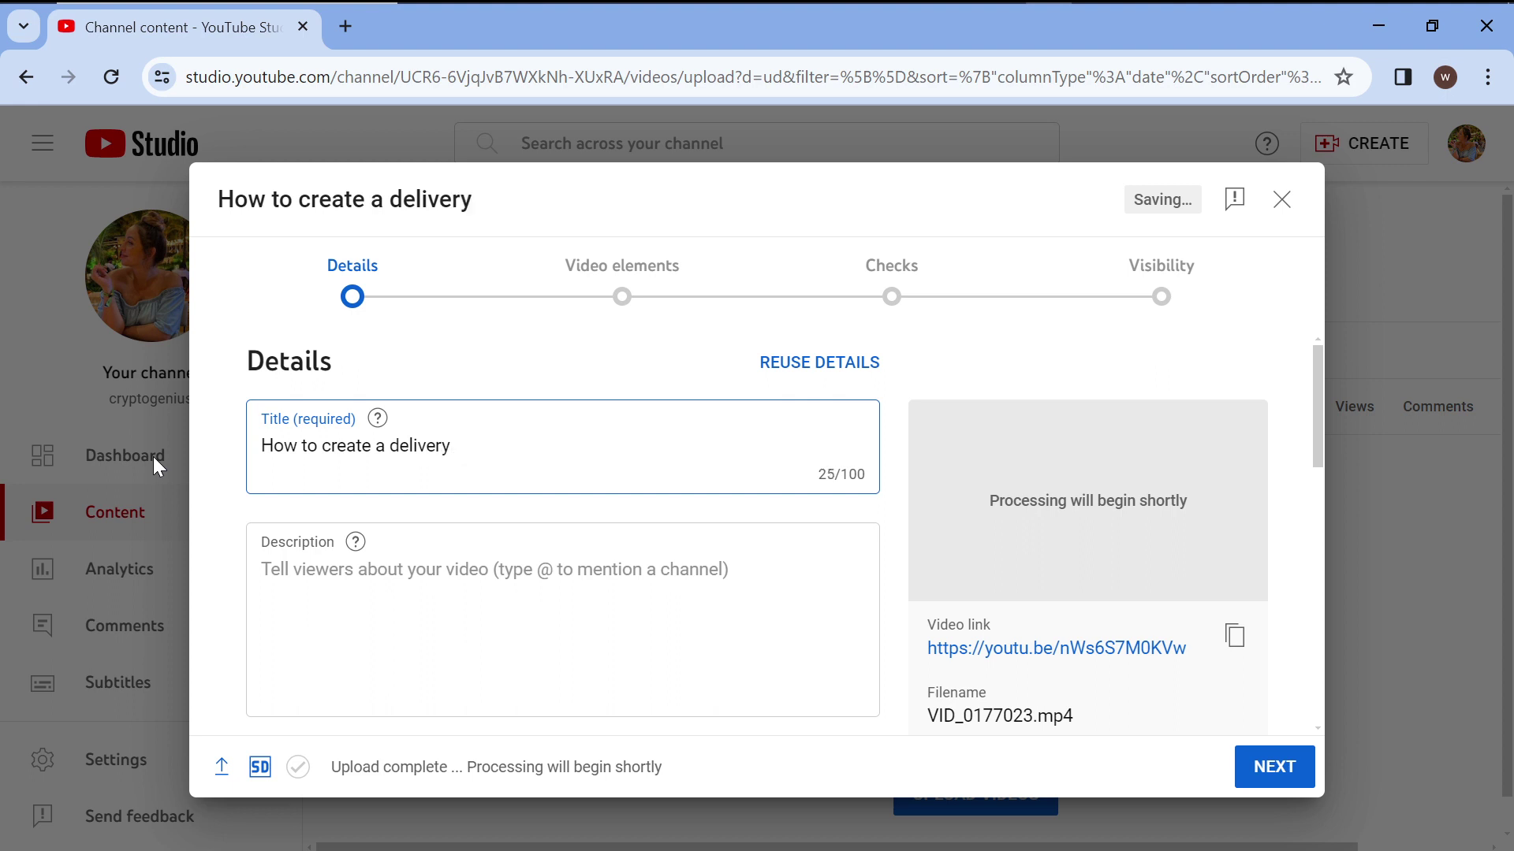
text(website)
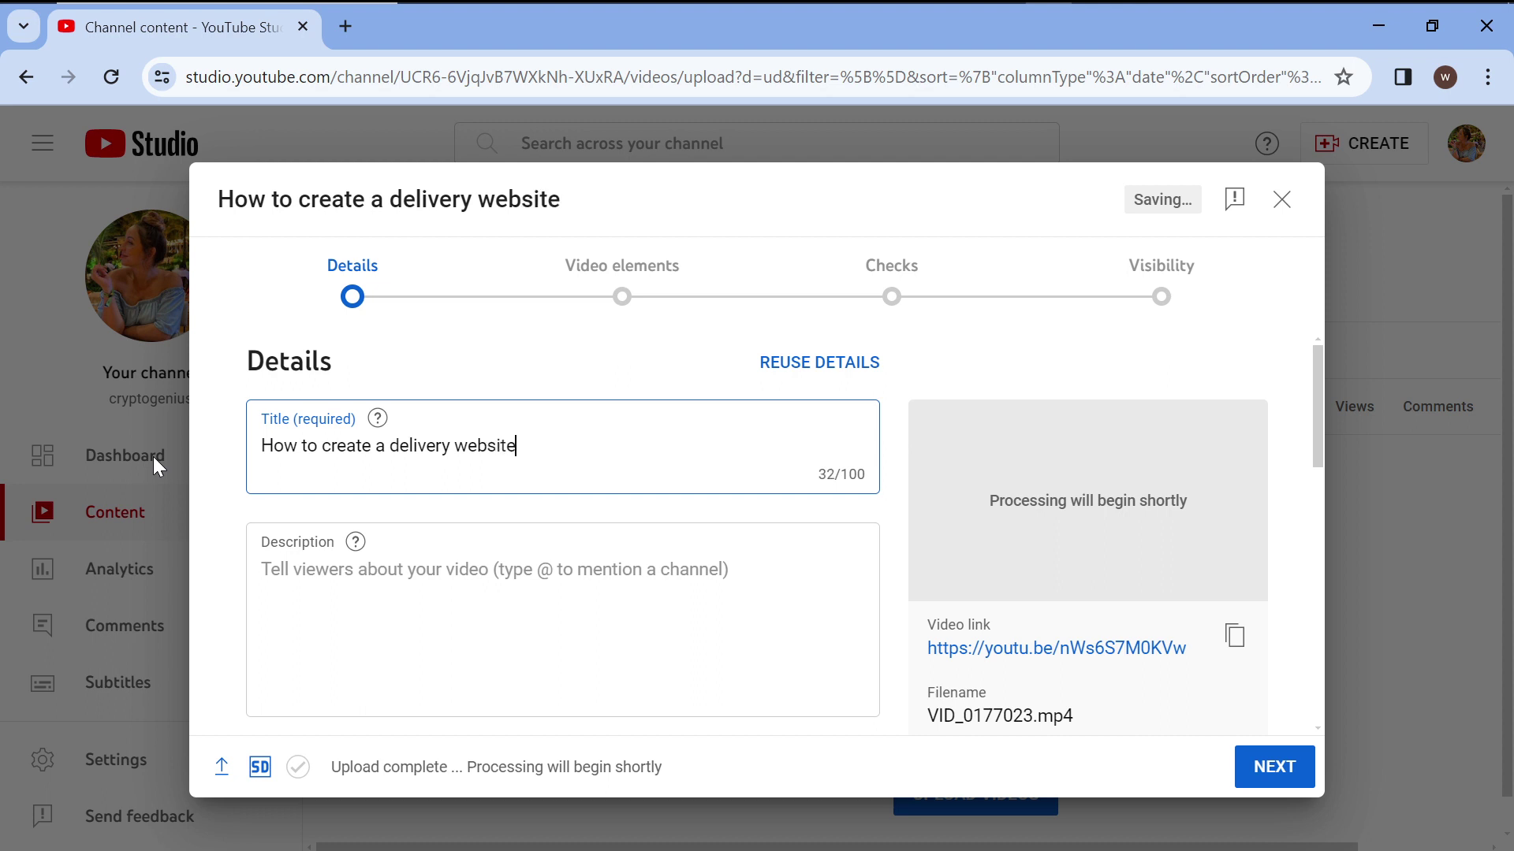
click(379, 557)
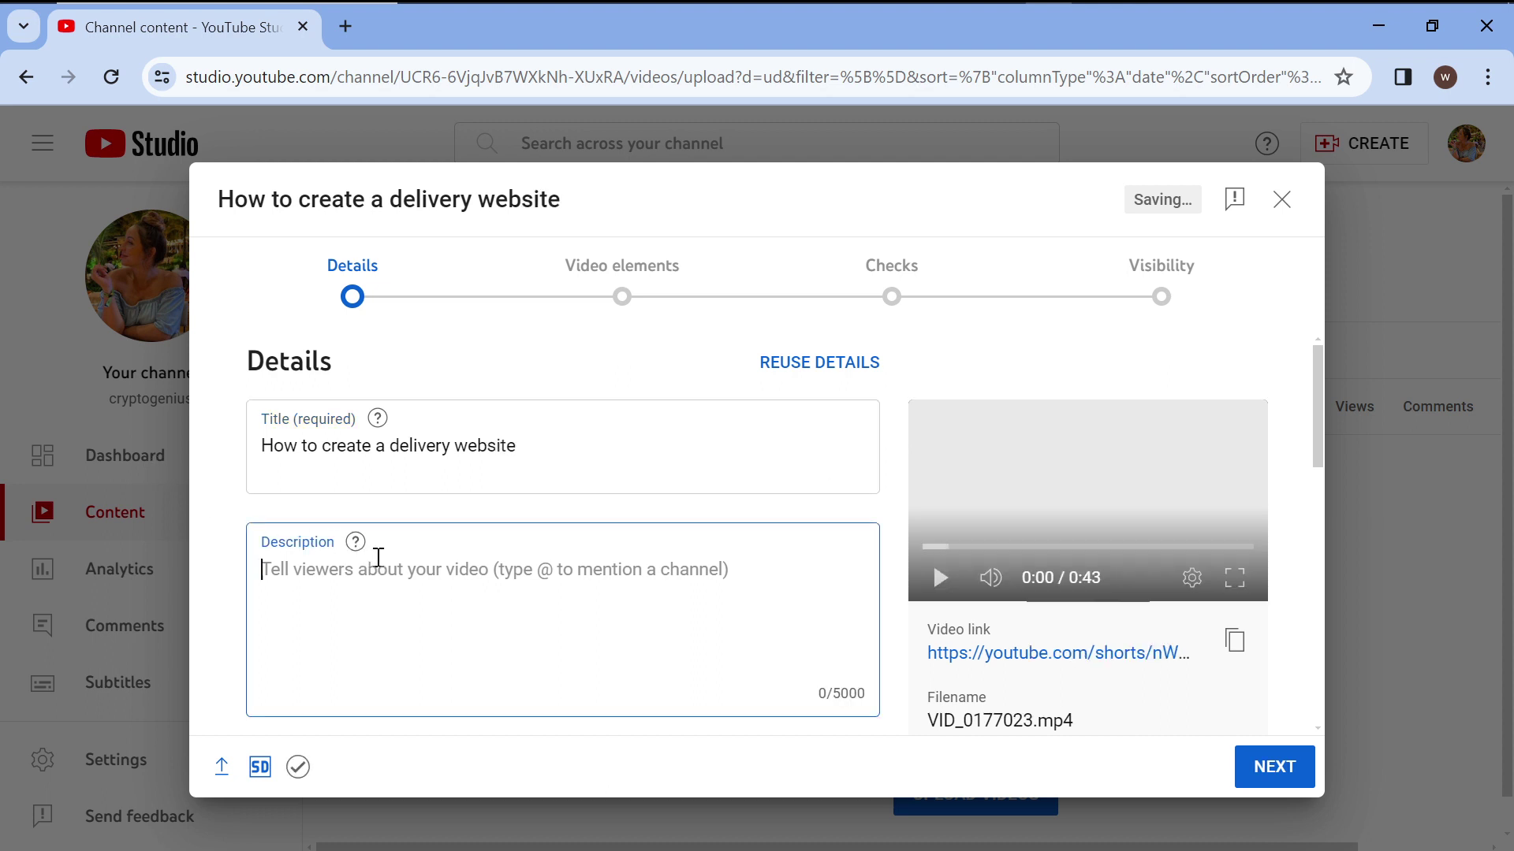
Write the description 'In this video you will learn how to create a delivery website', fixing typos.
text(In t)
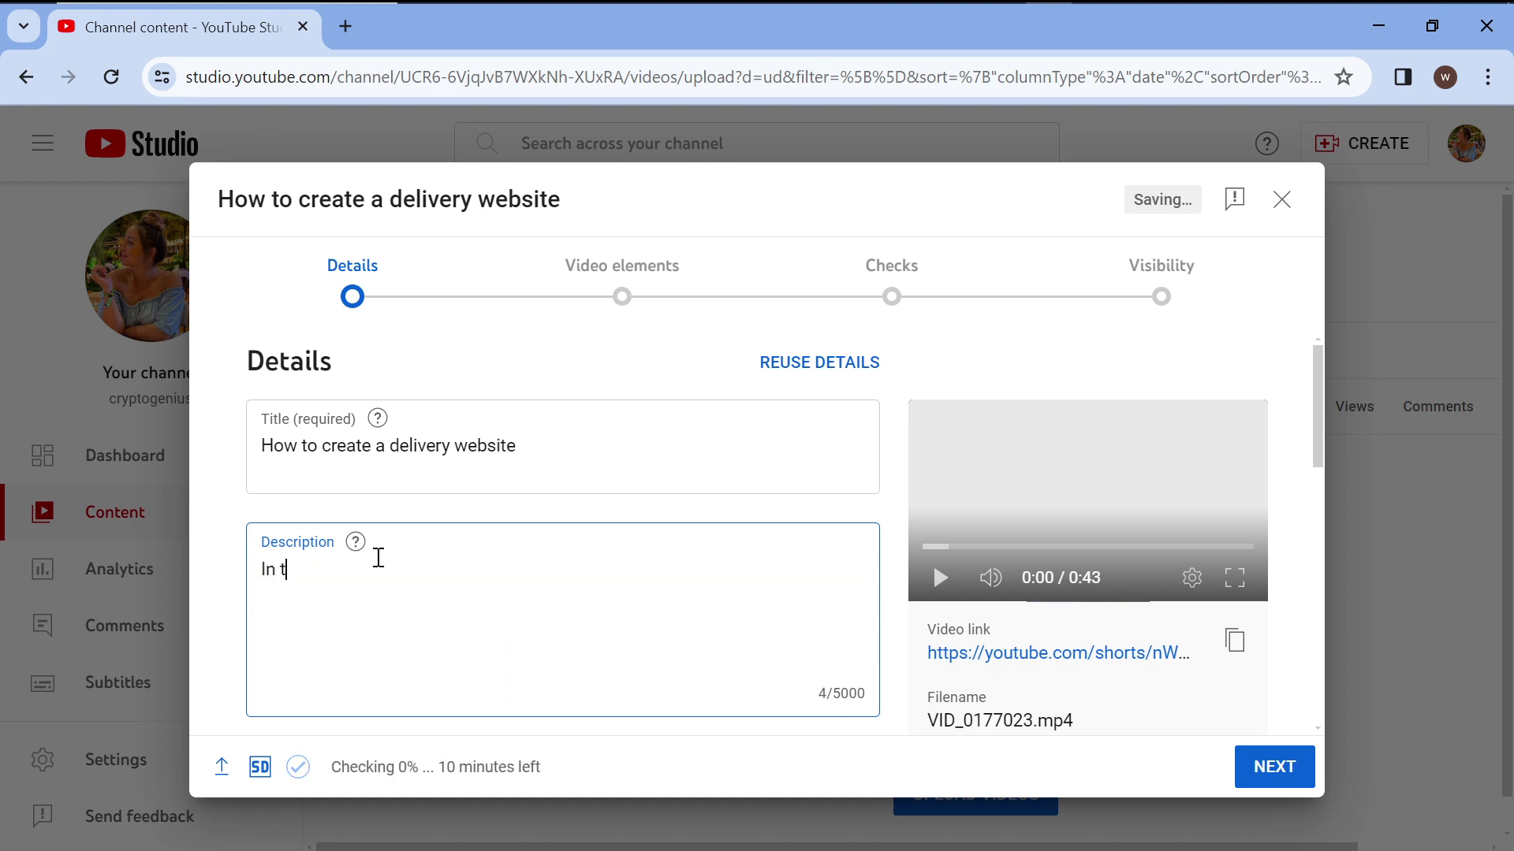
text(his video you s)
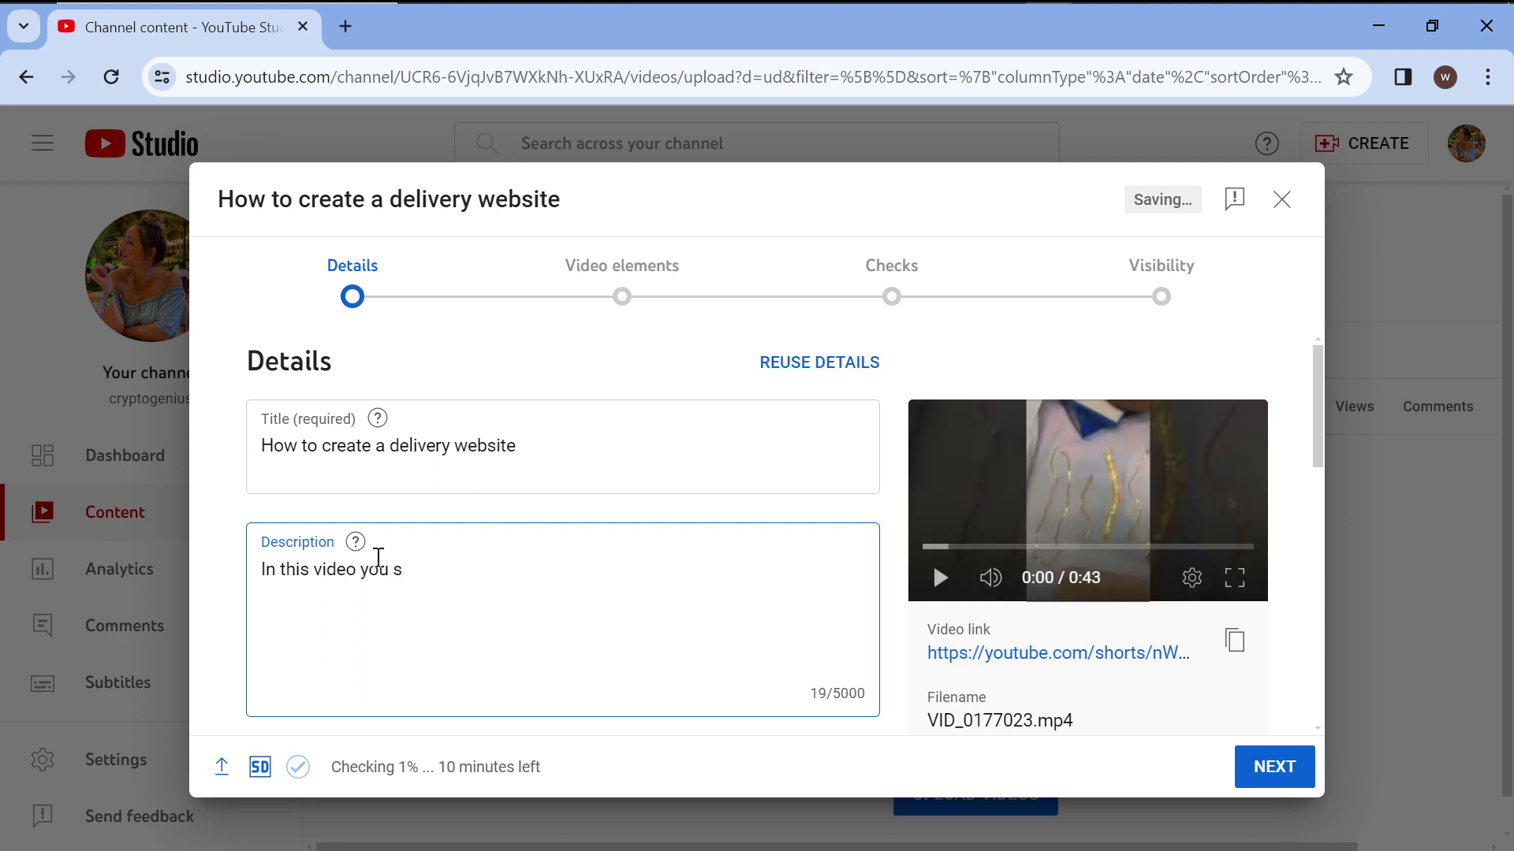
text(a)
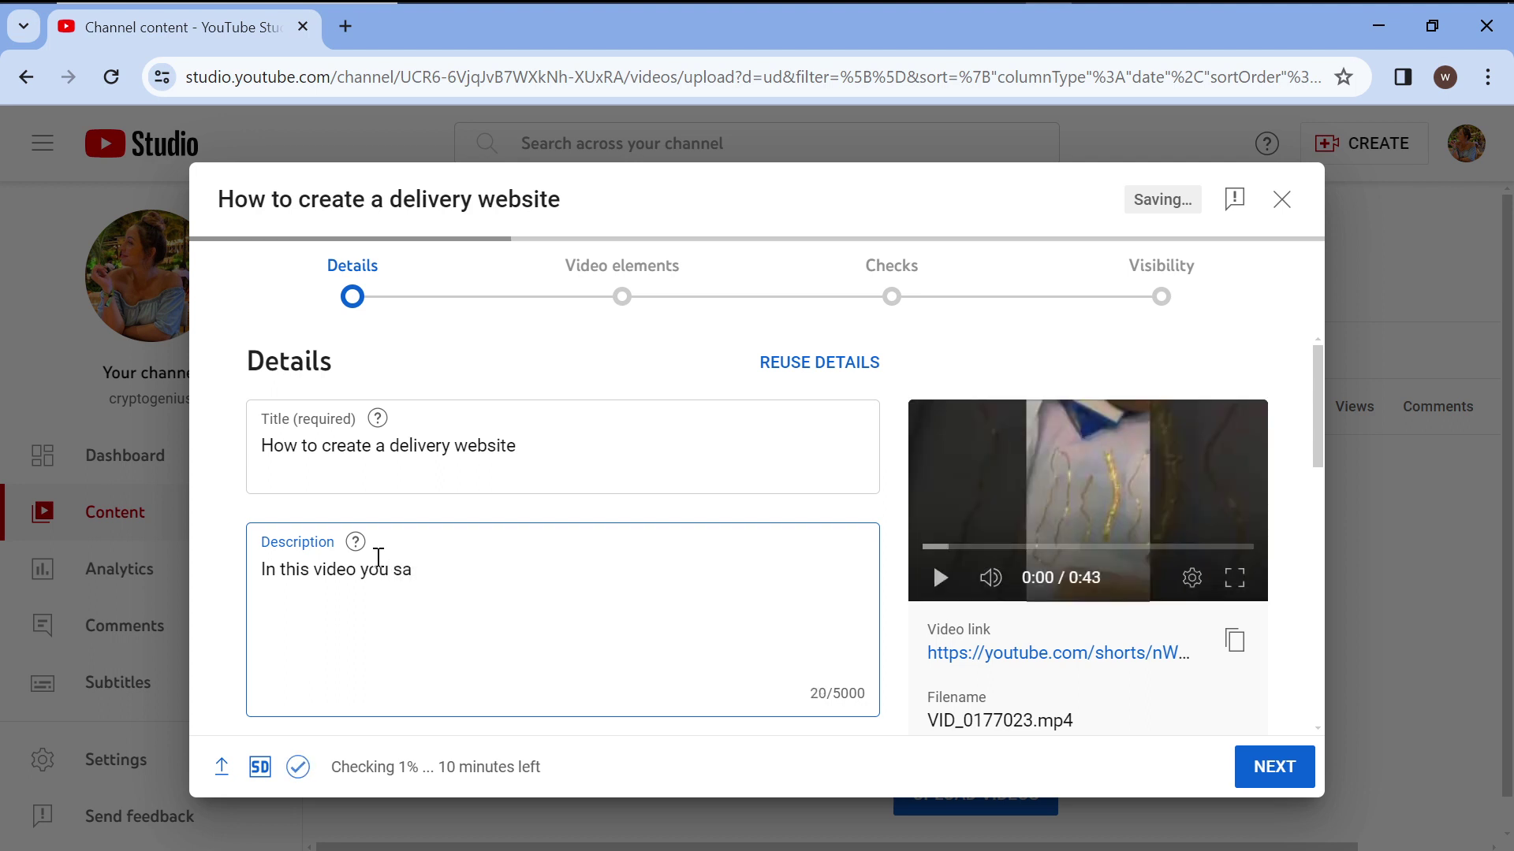
key(BackSpace)
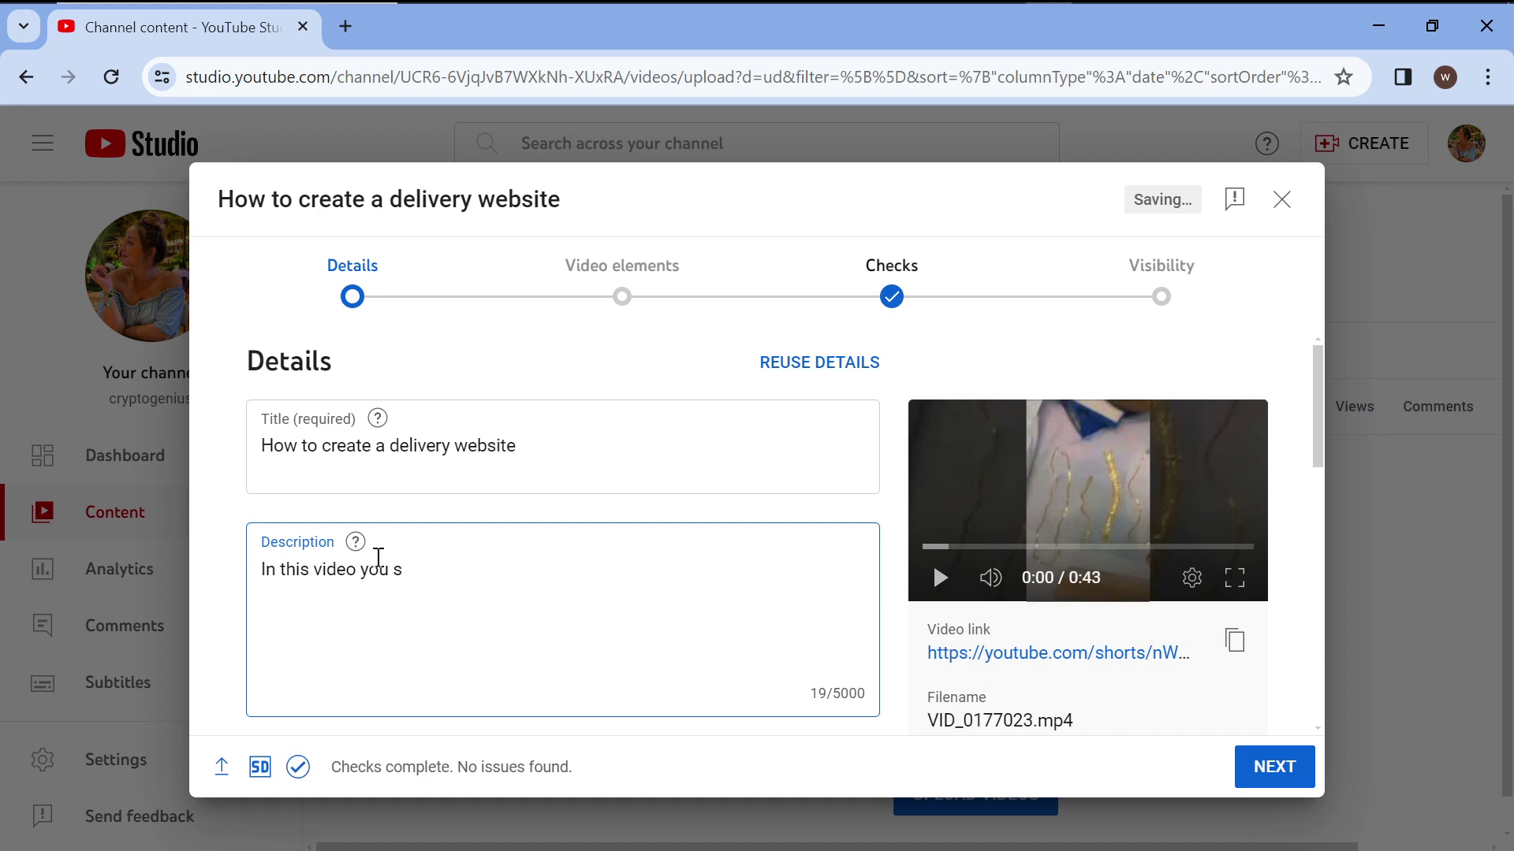
text(ha)
key(BackSpace)
key(BackSpace)
key(BackSpace)
text(will learn how to)
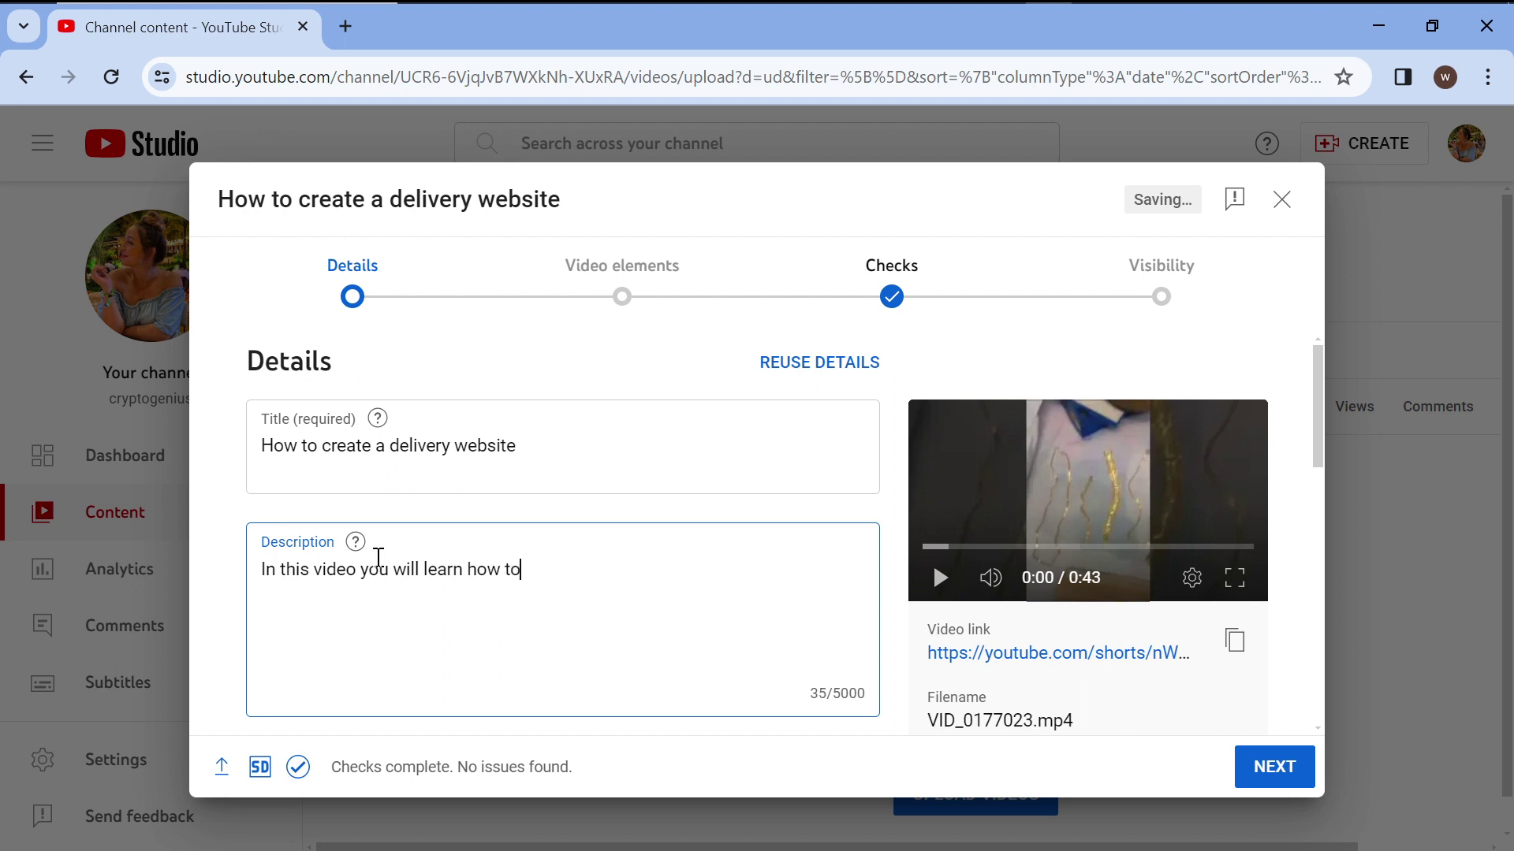
text( create a delivery )
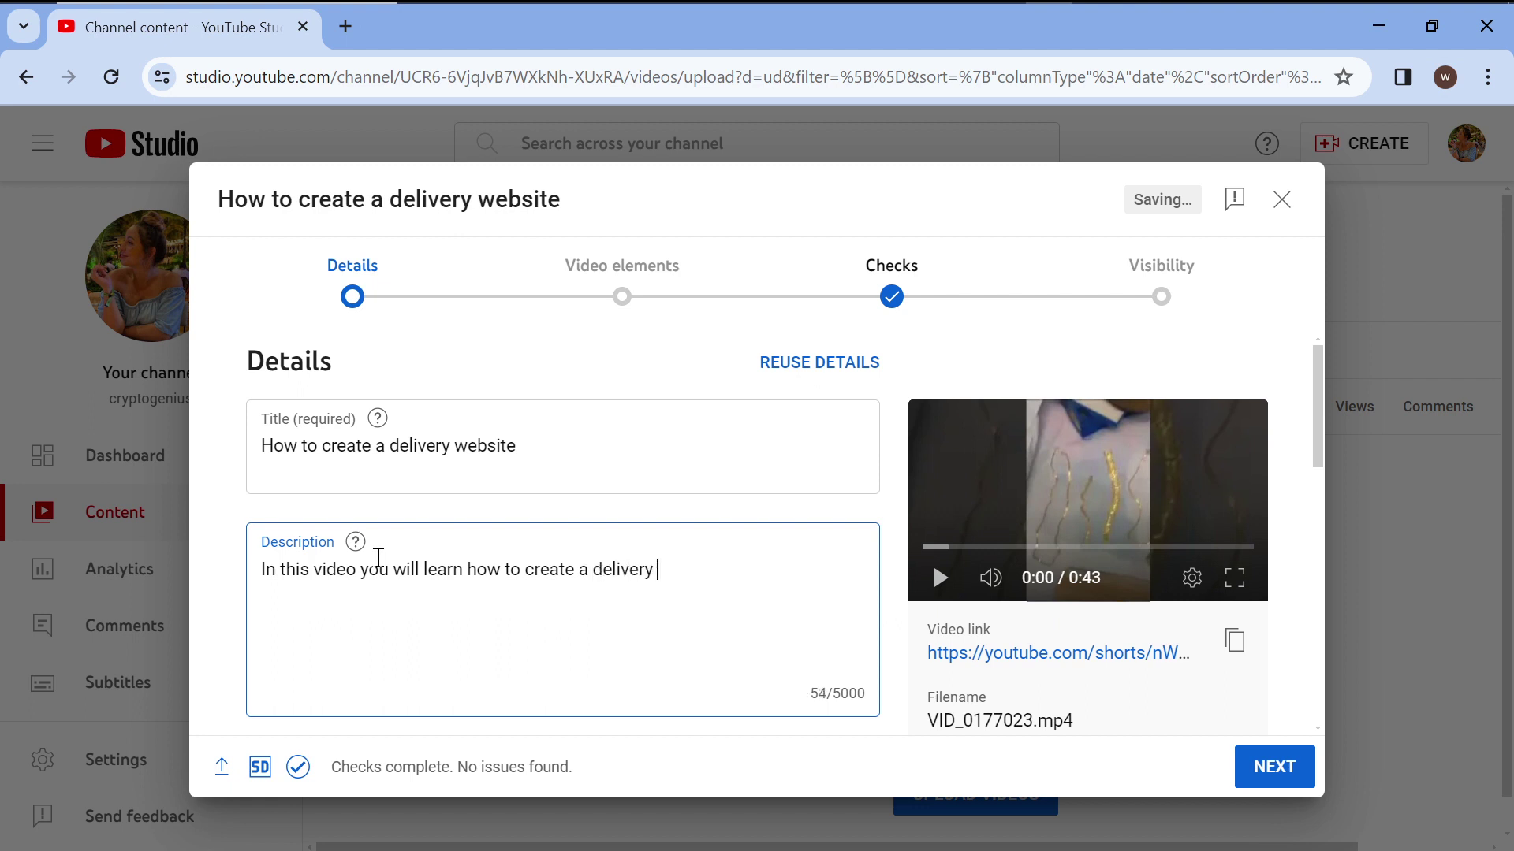
text(website)
Open the empty Playlists selector and start creating a new playlist.
scroll(520, 654, down, 4)
scroll(520, 658, up, 3)
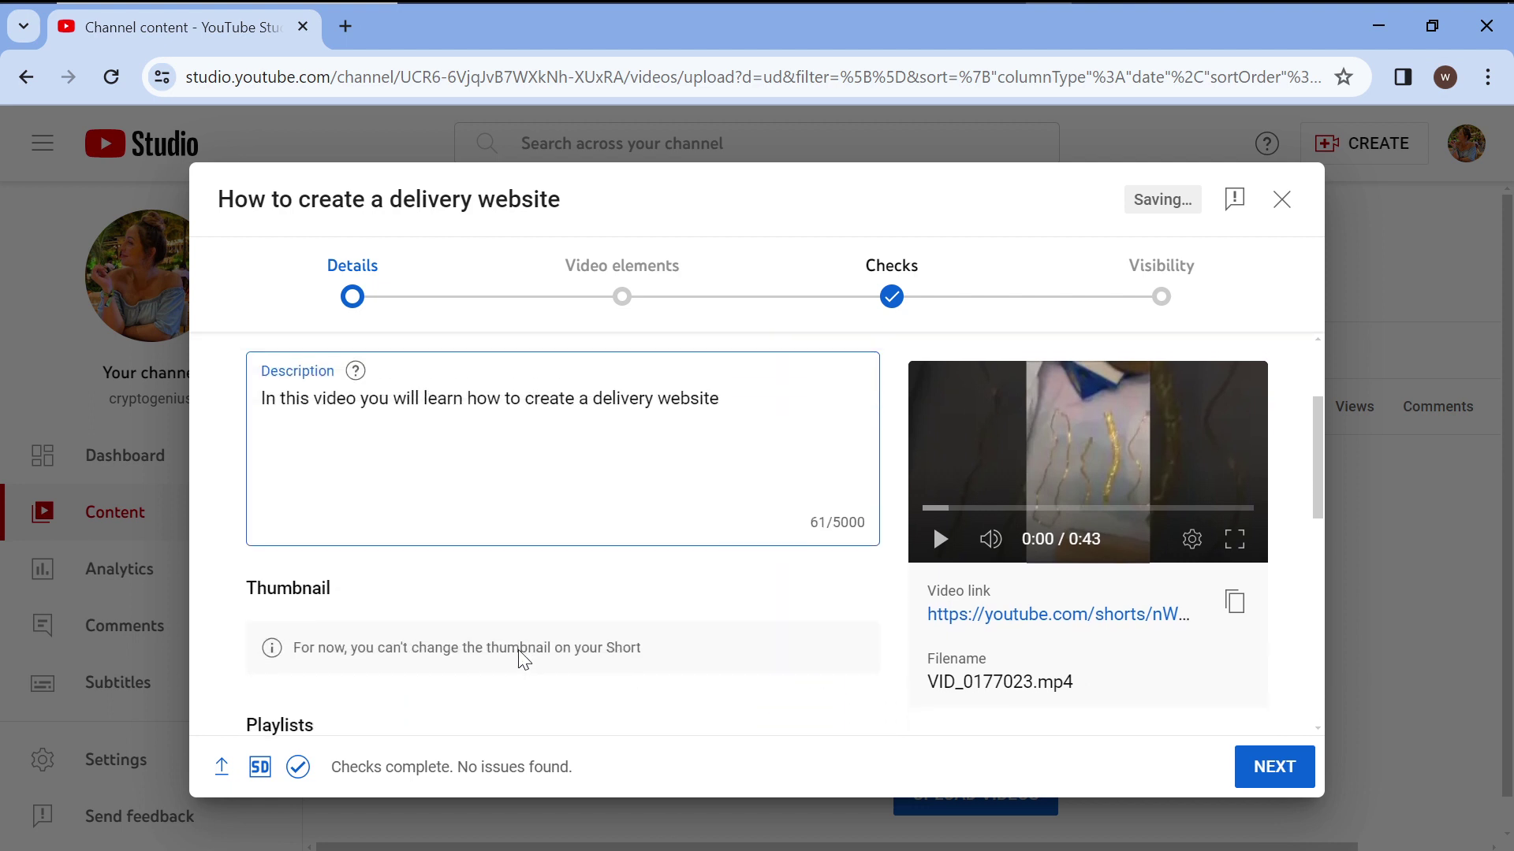
scroll(503, 691, down, 2)
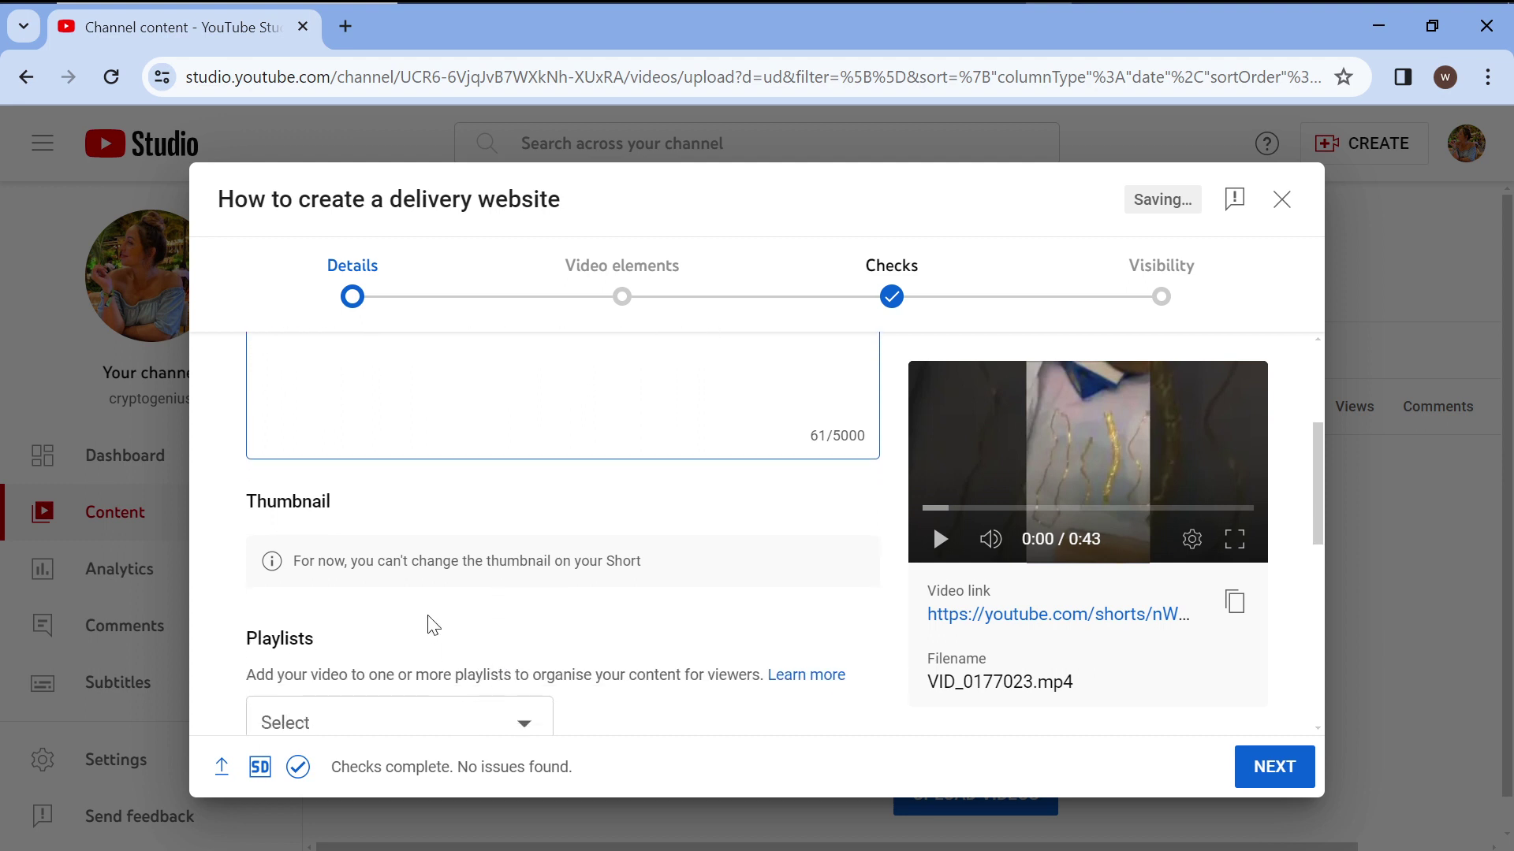
scroll(652, 597, up, 3)
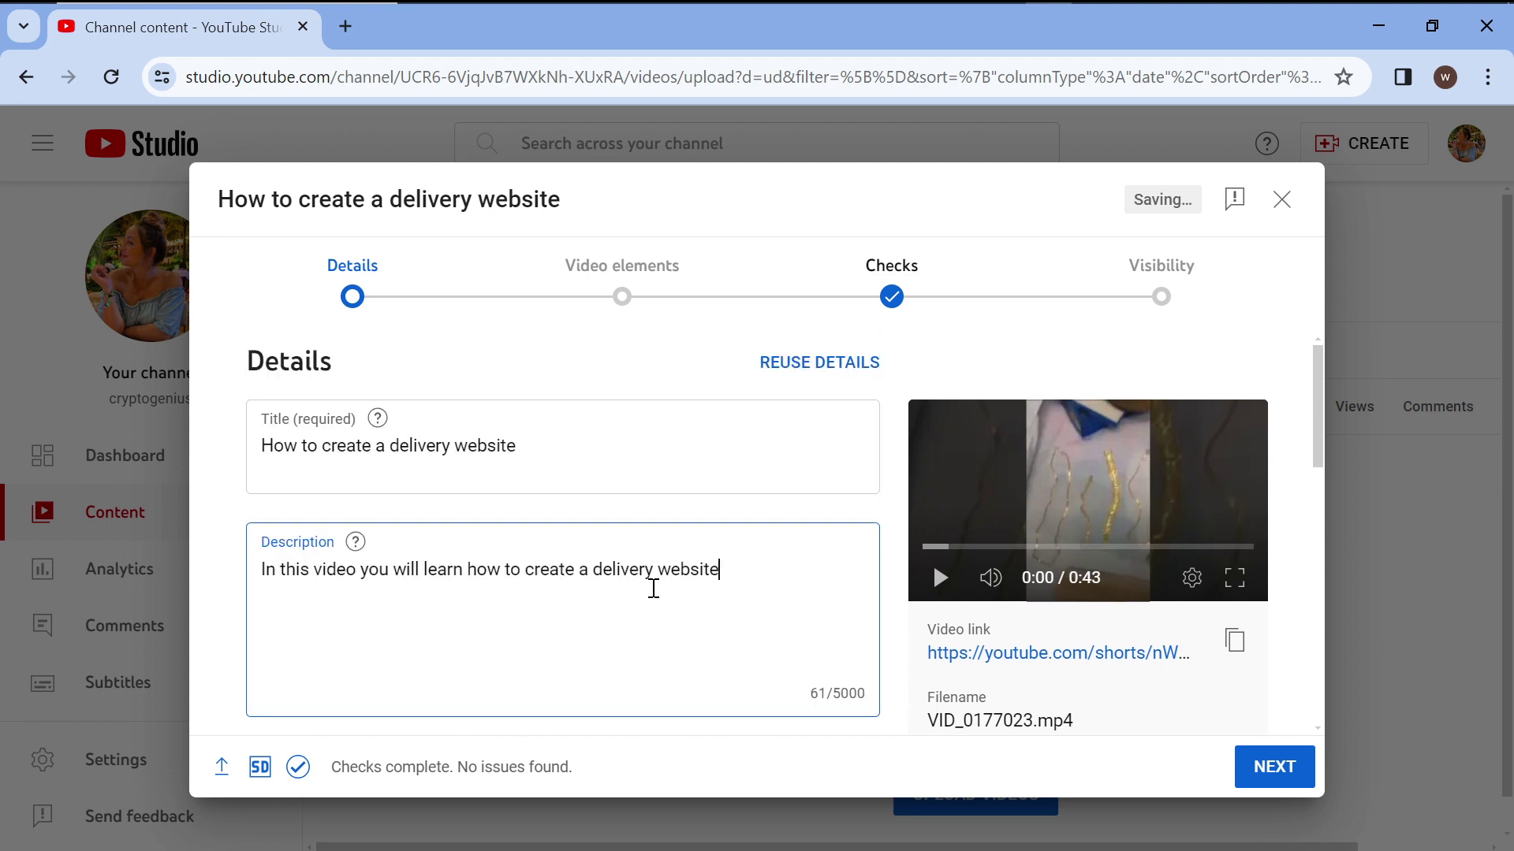
scroll(653, 589, down, 4)
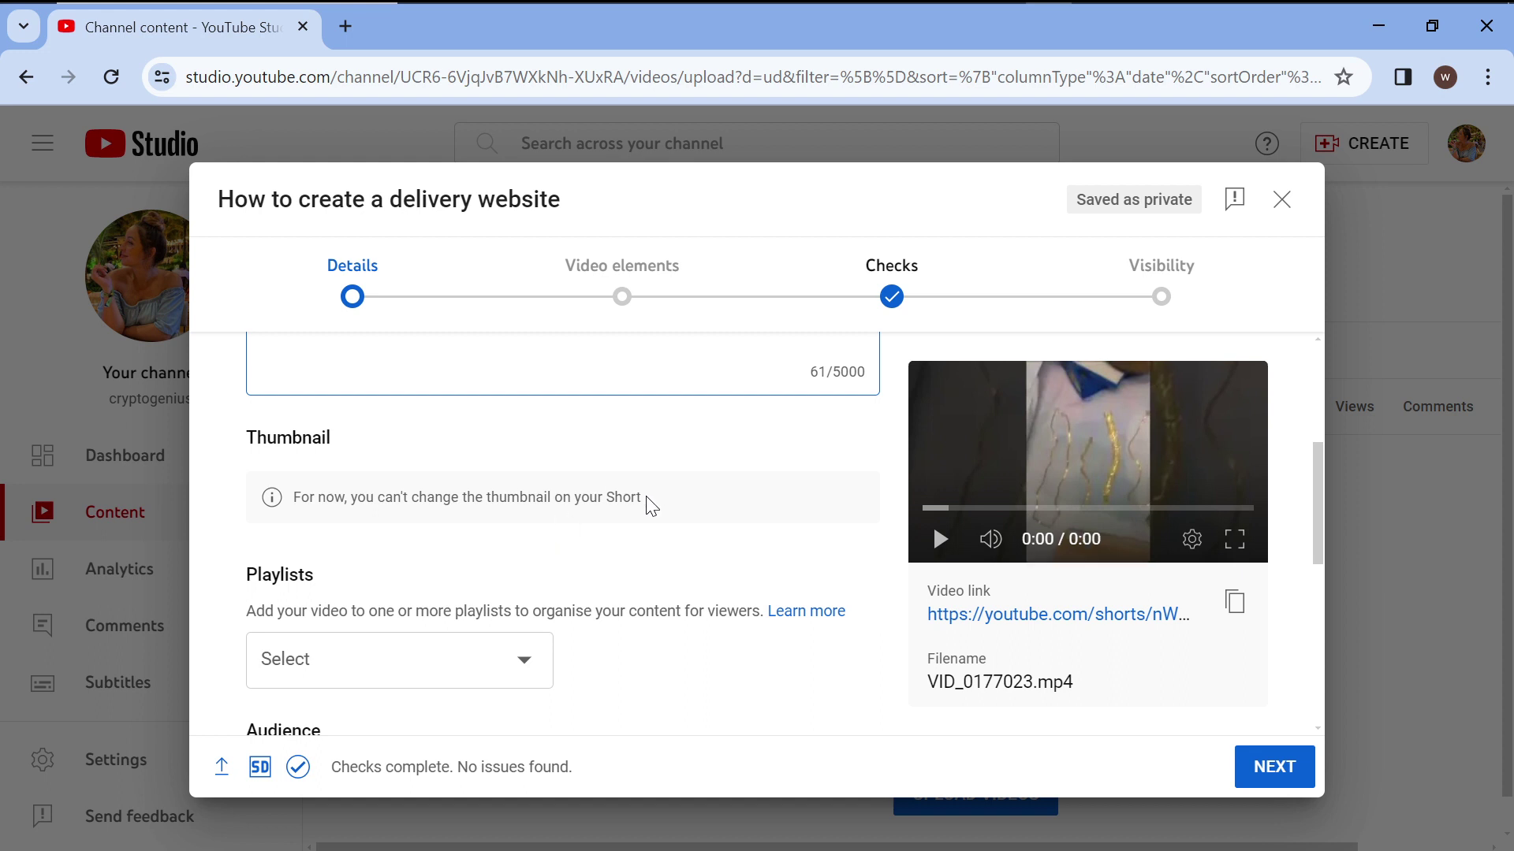
scroll(625, 536, down, 1)
scroll(625, 536, down, 1)
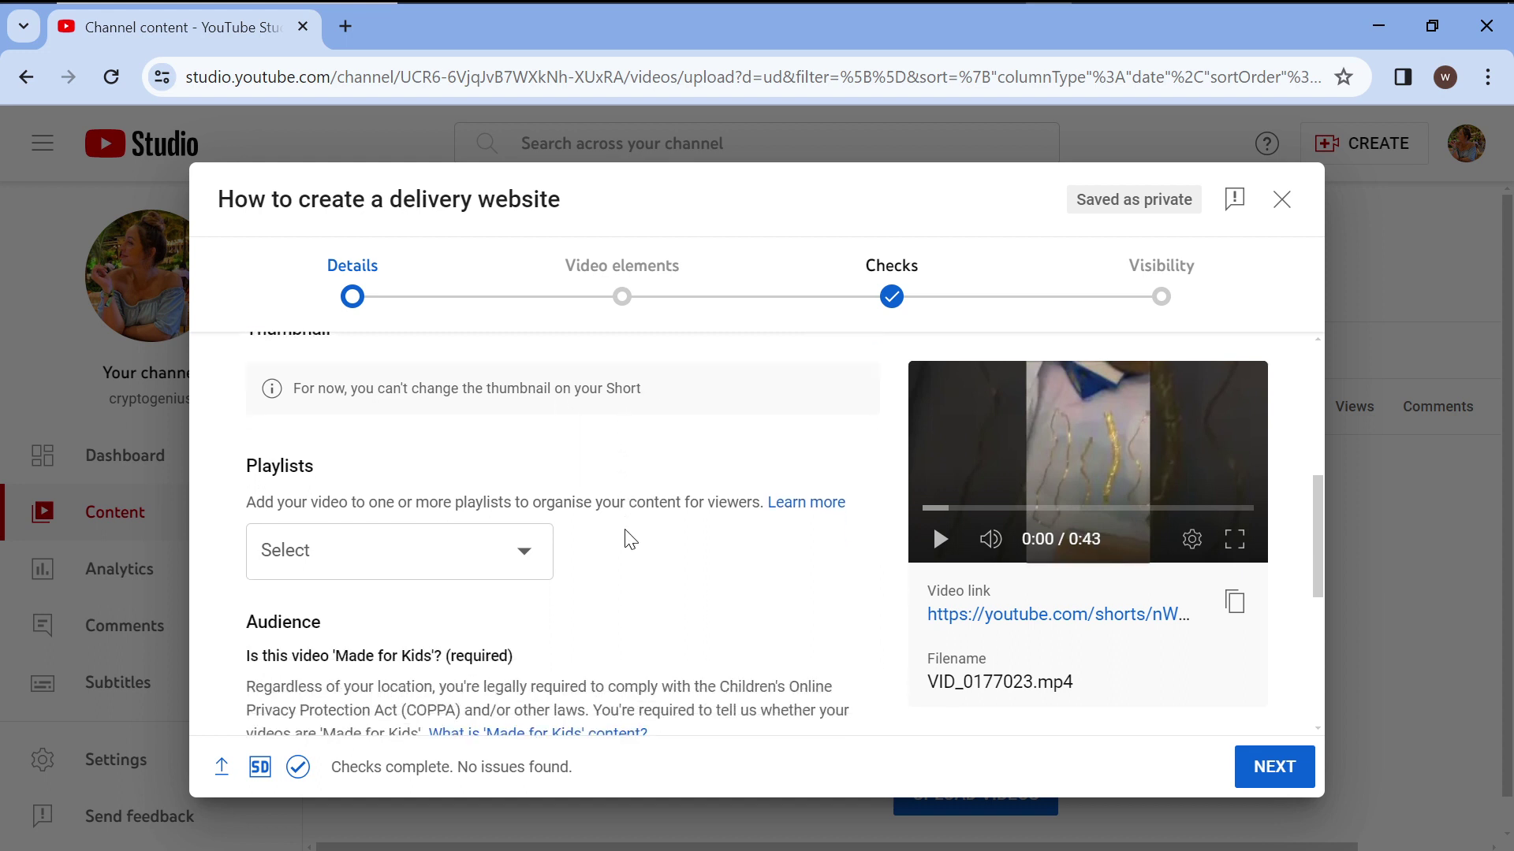
click(527, 511)
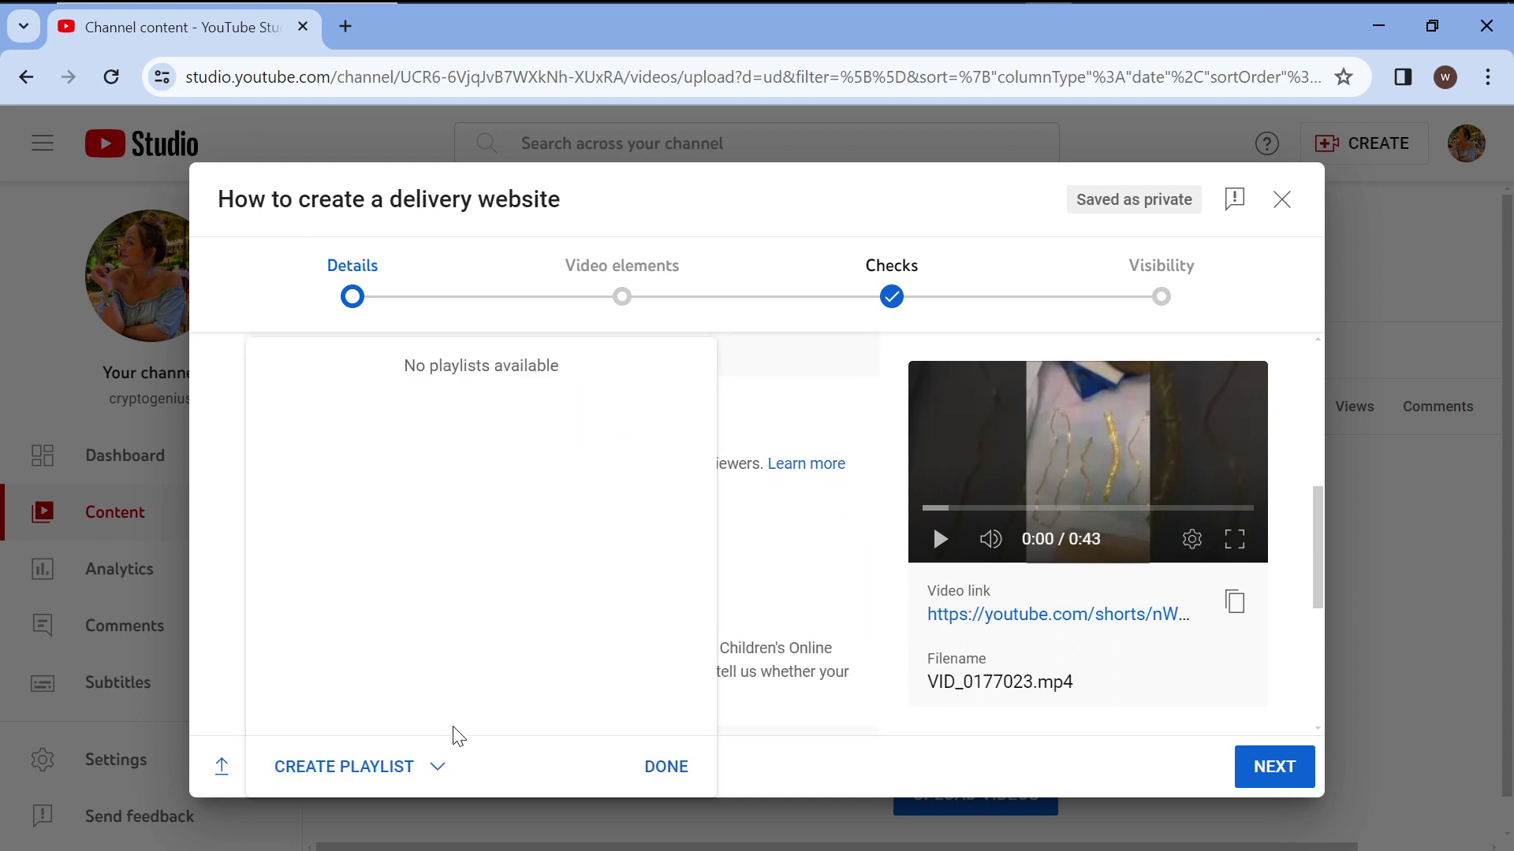
click(365, 774)
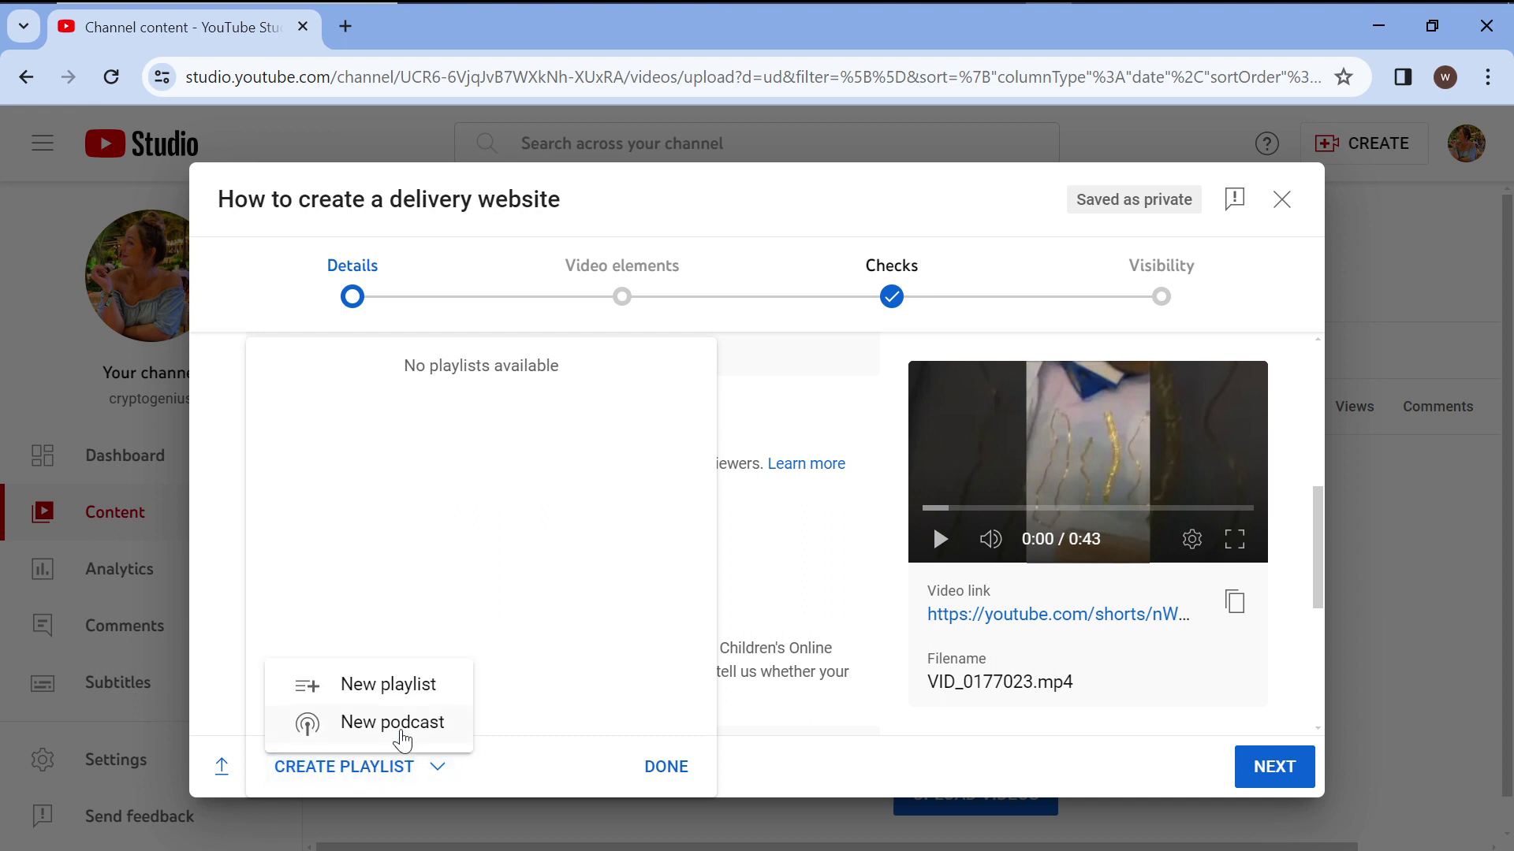
click(398, 683)
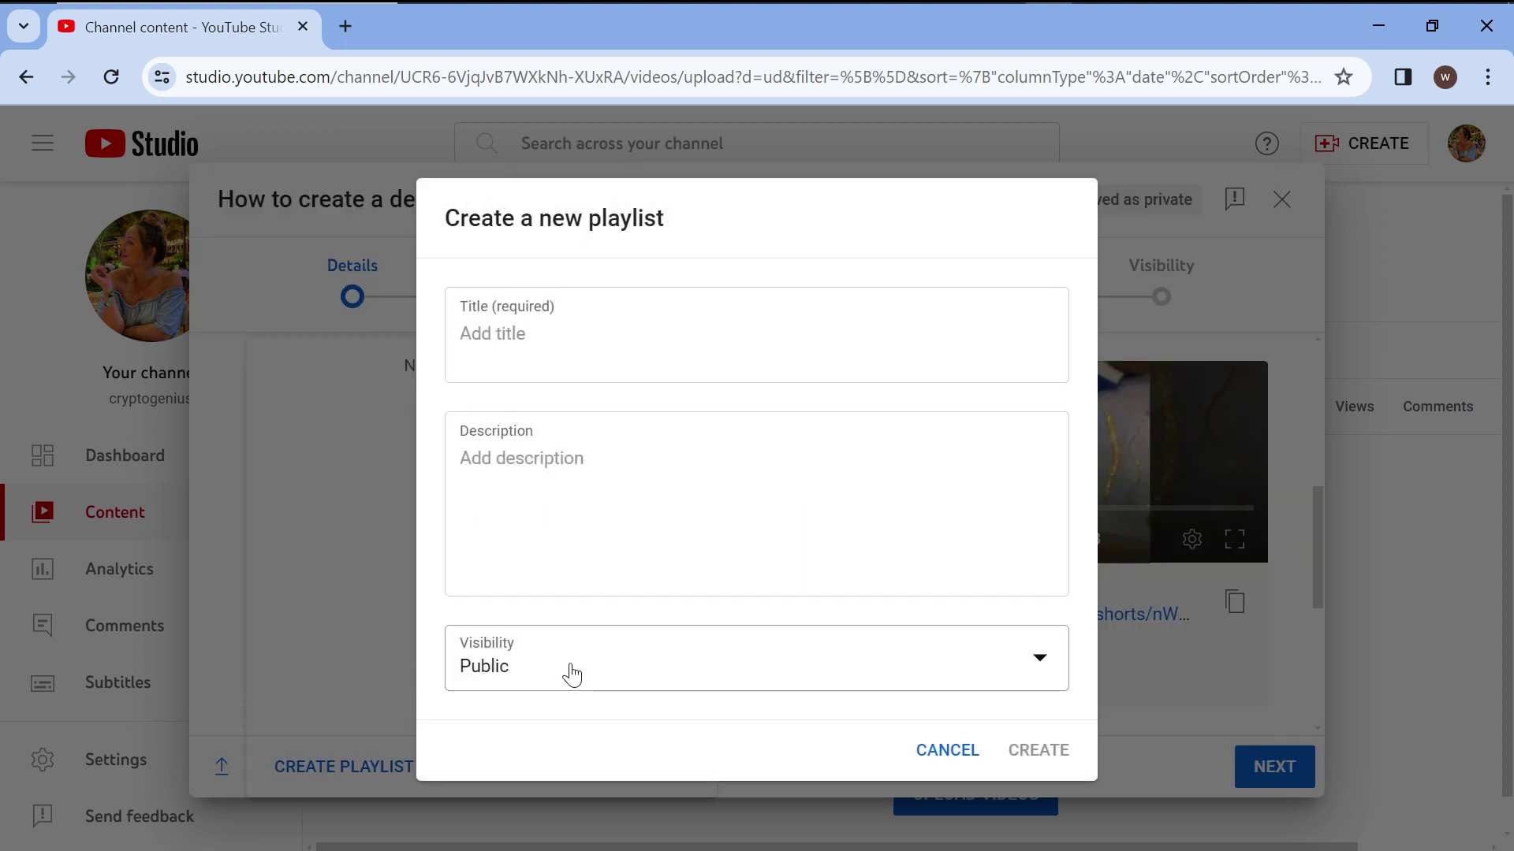
Create a playlist titled 'Blog' with the description 'Website blog'.
click(579, 352)
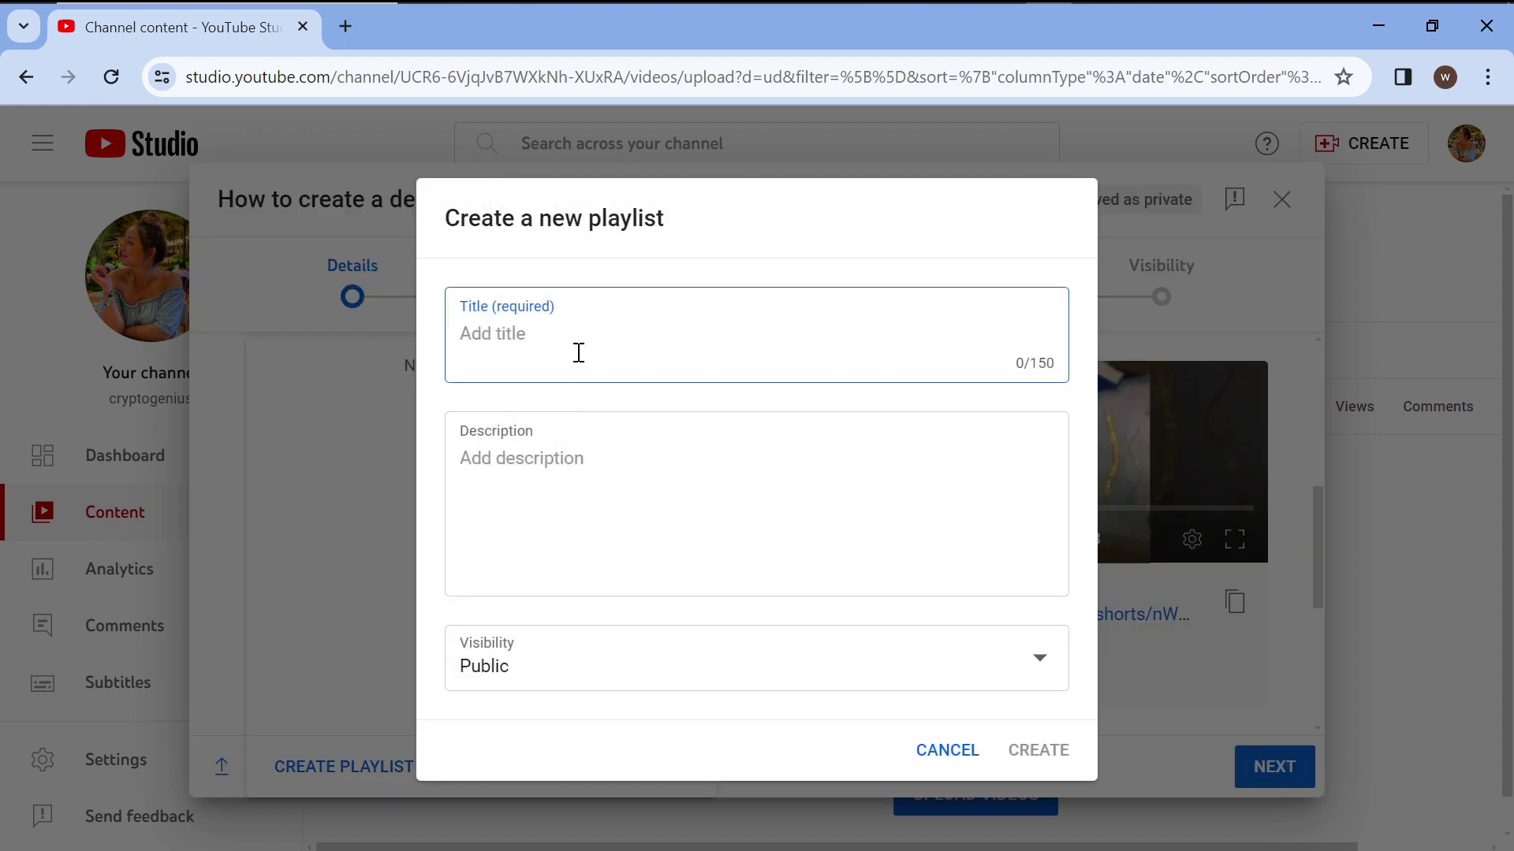
text(B)
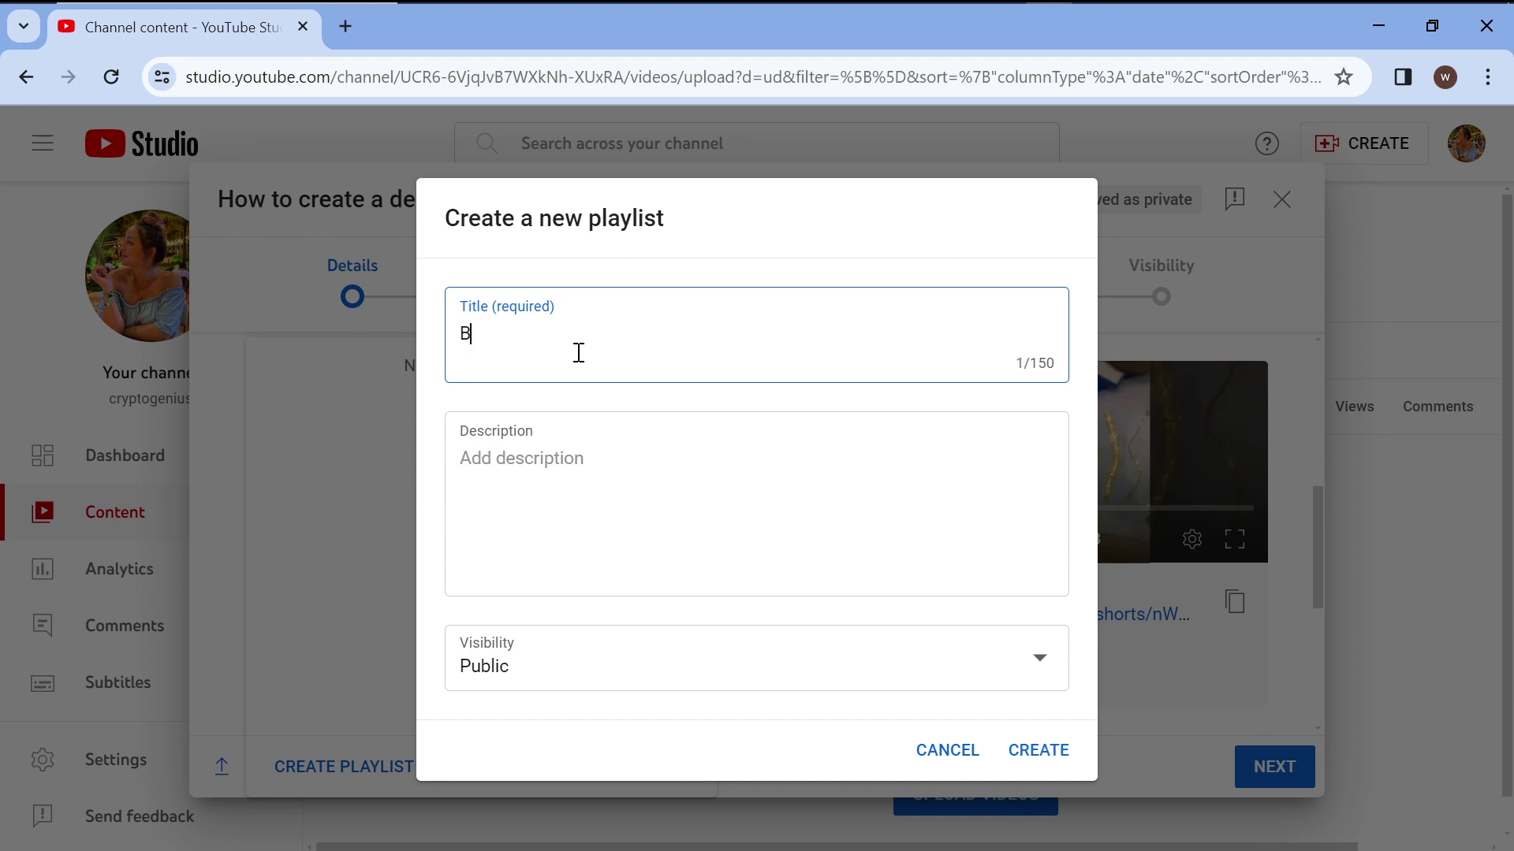
text(log)
click(630, 463)
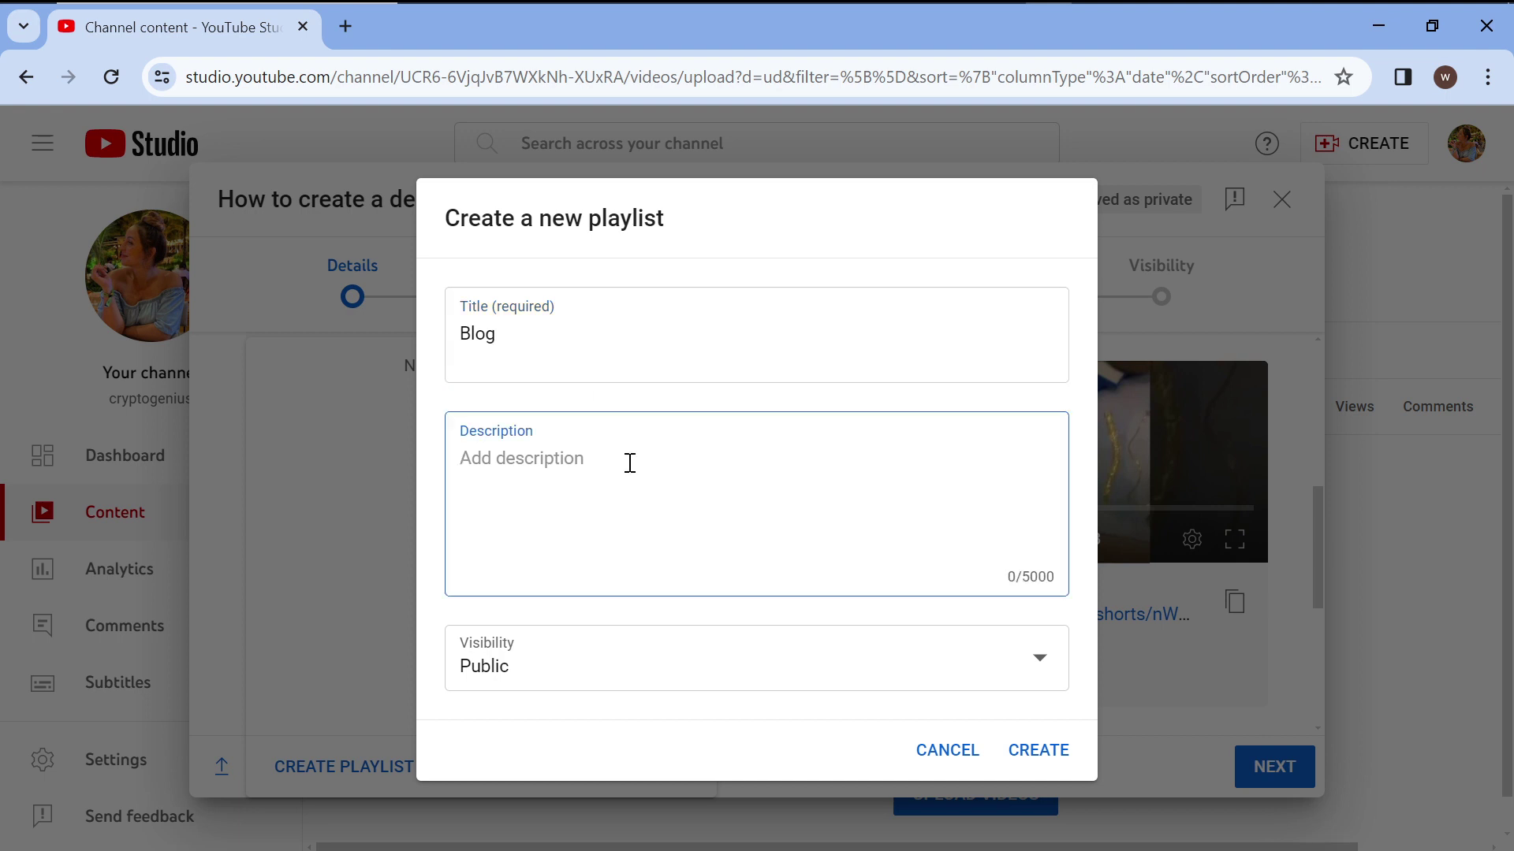
text(Webs)
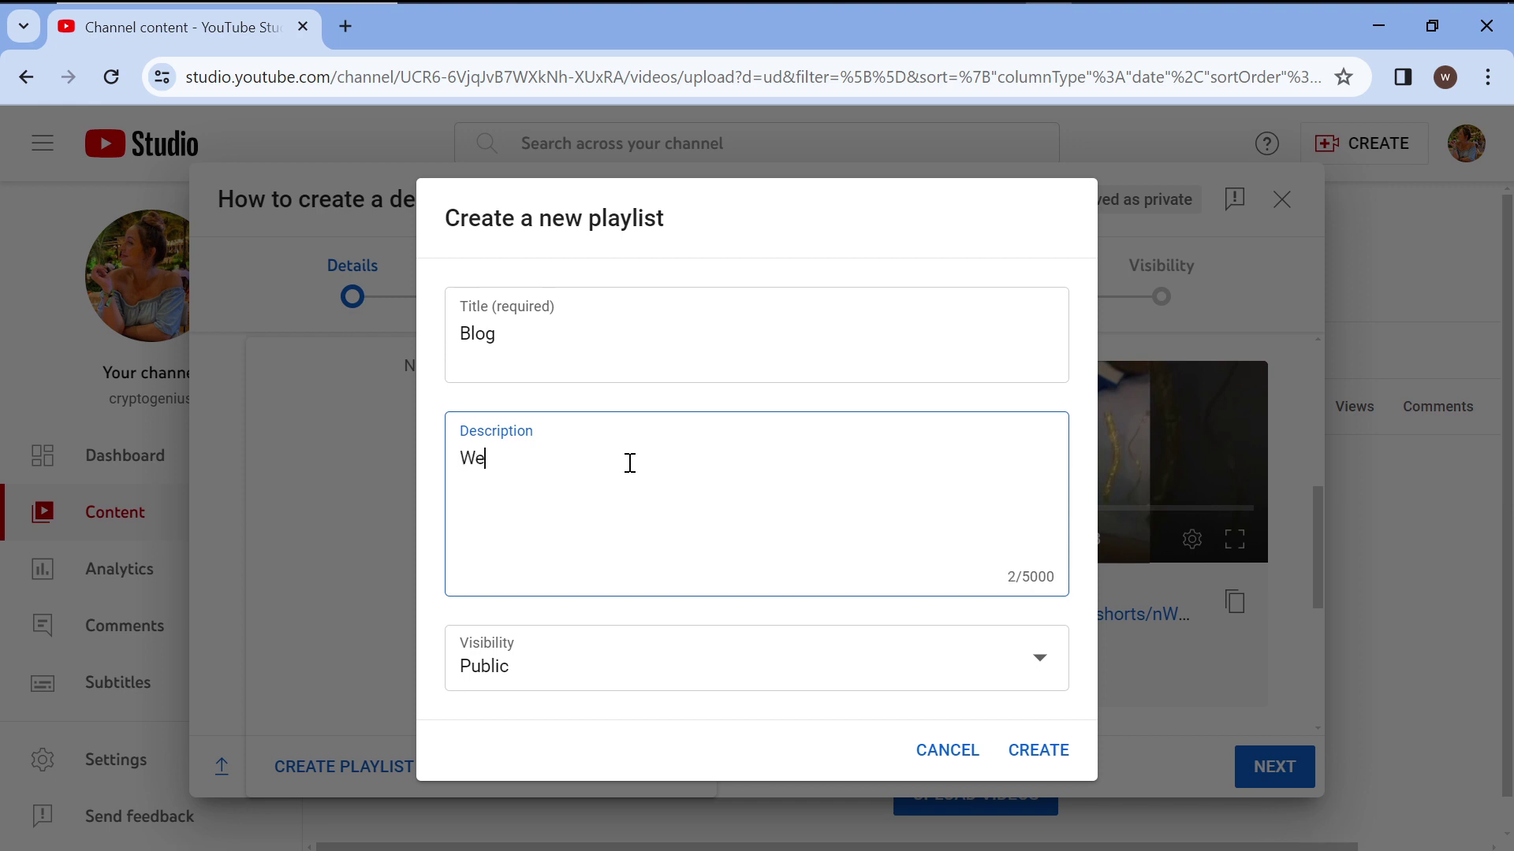
text(ite blog)
click(1027, 753)
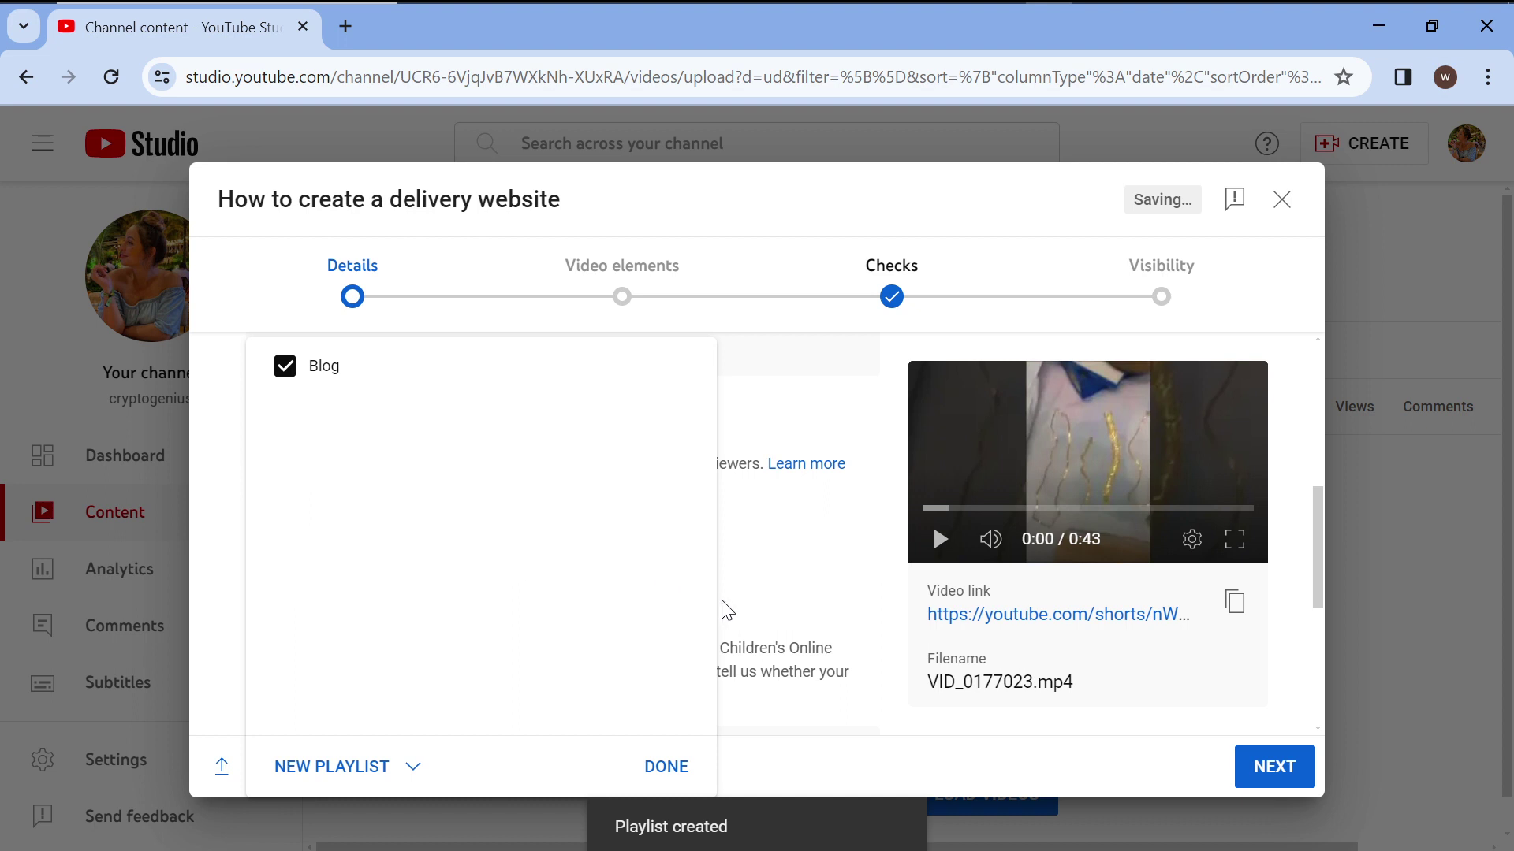
Add the Short to the Blog playlist and mark it as not 'Made for Kids'.
click(648, 769)
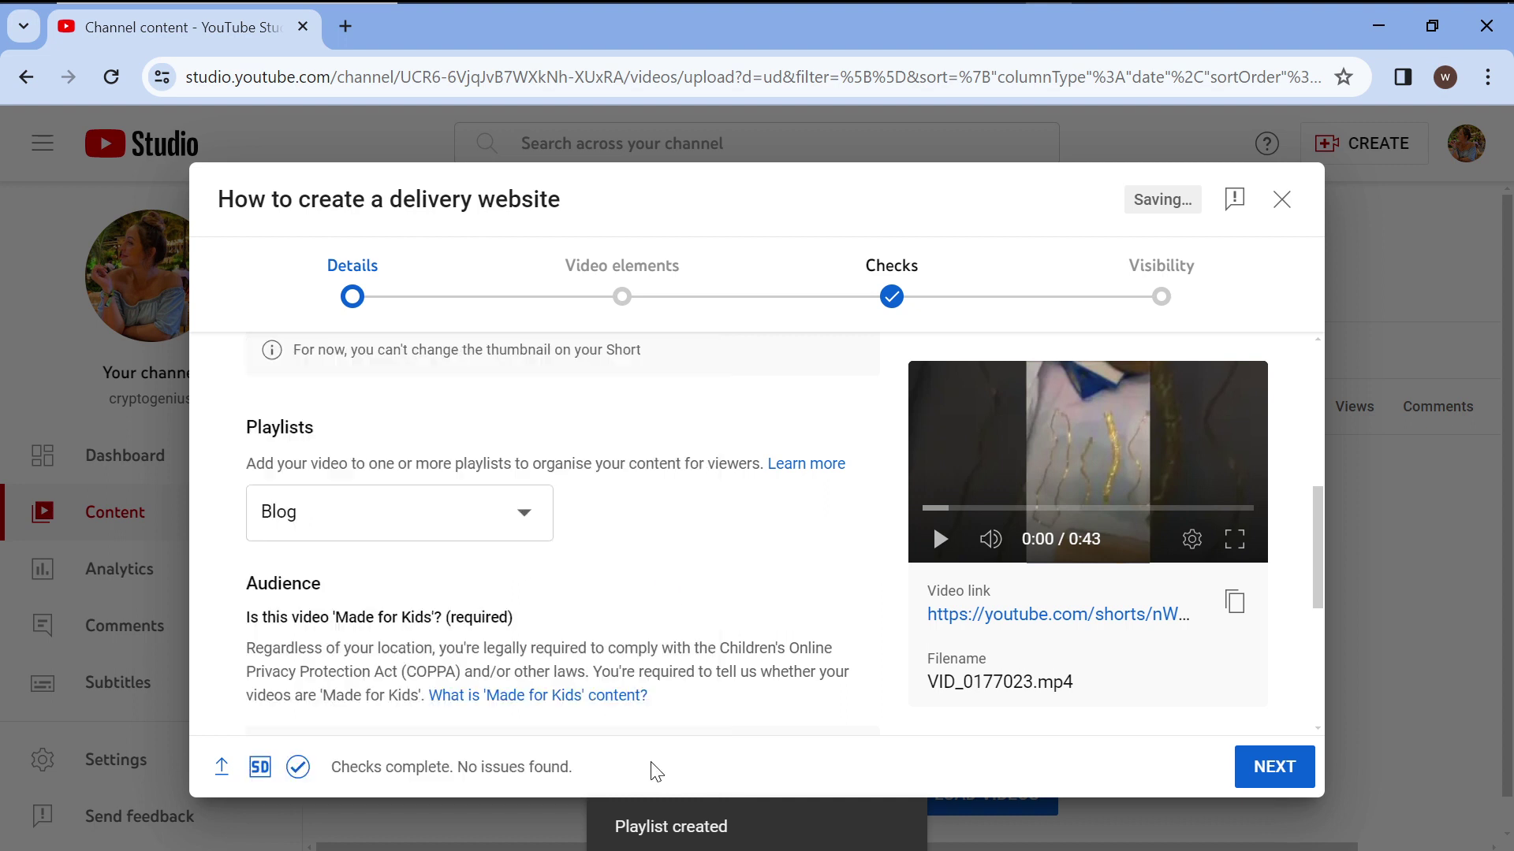
scroll(600, 607, down, 3)
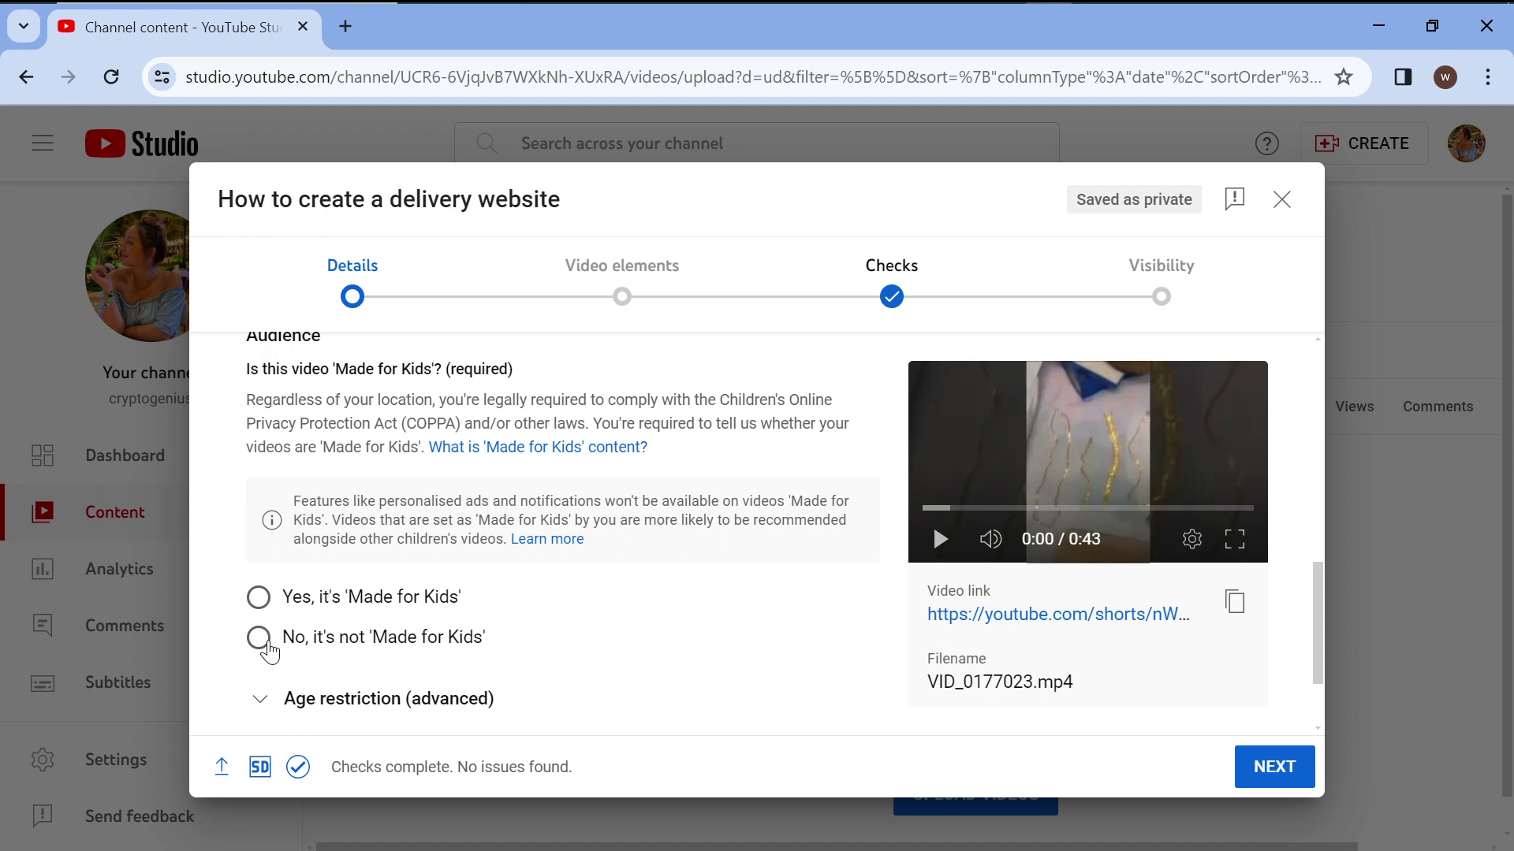
click(264, 646)
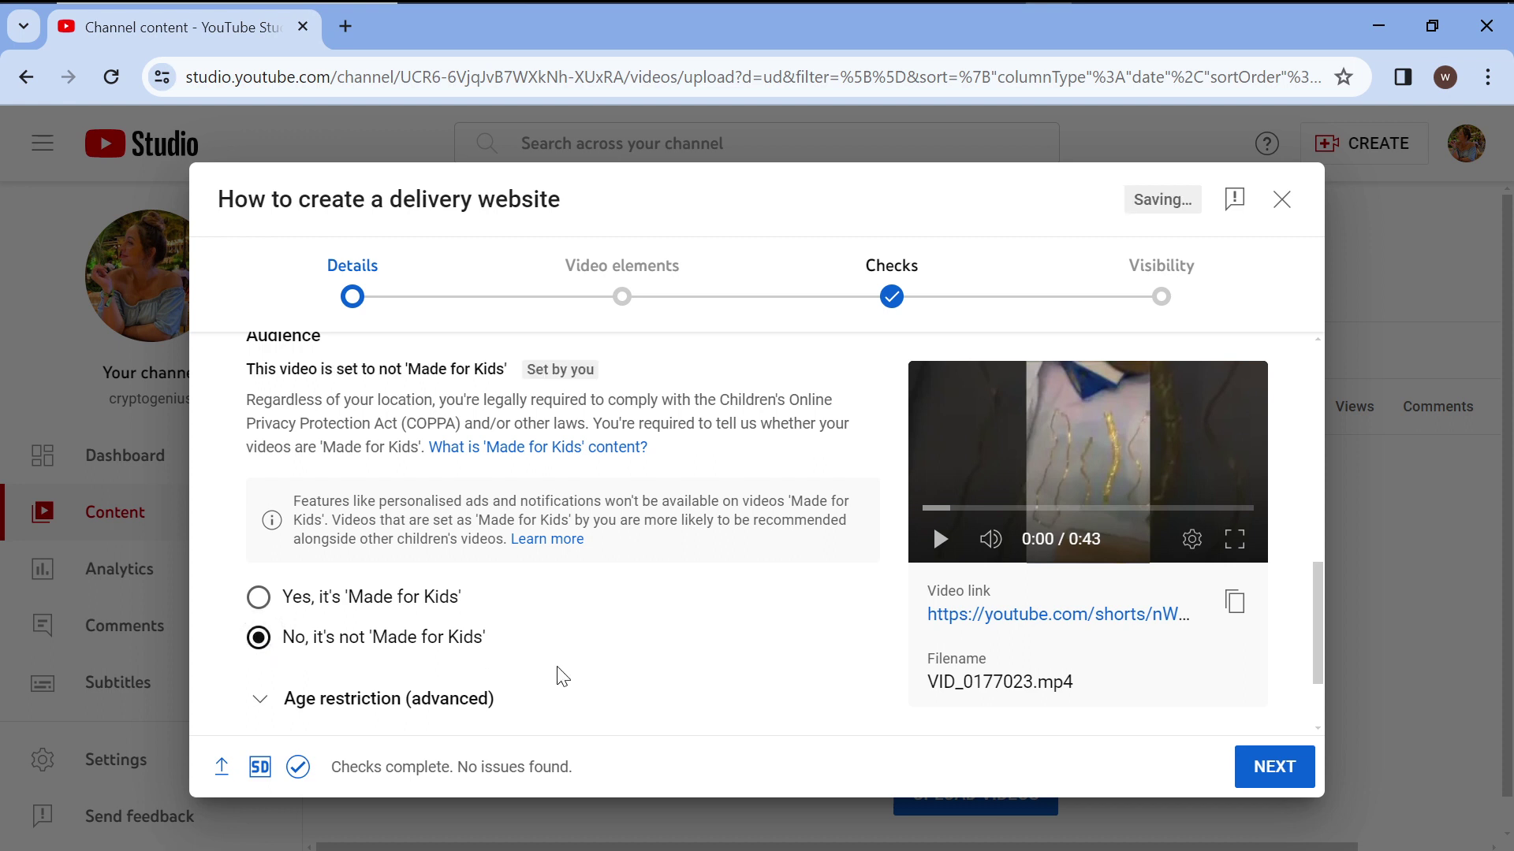
scroll(562, 675, down, 2)
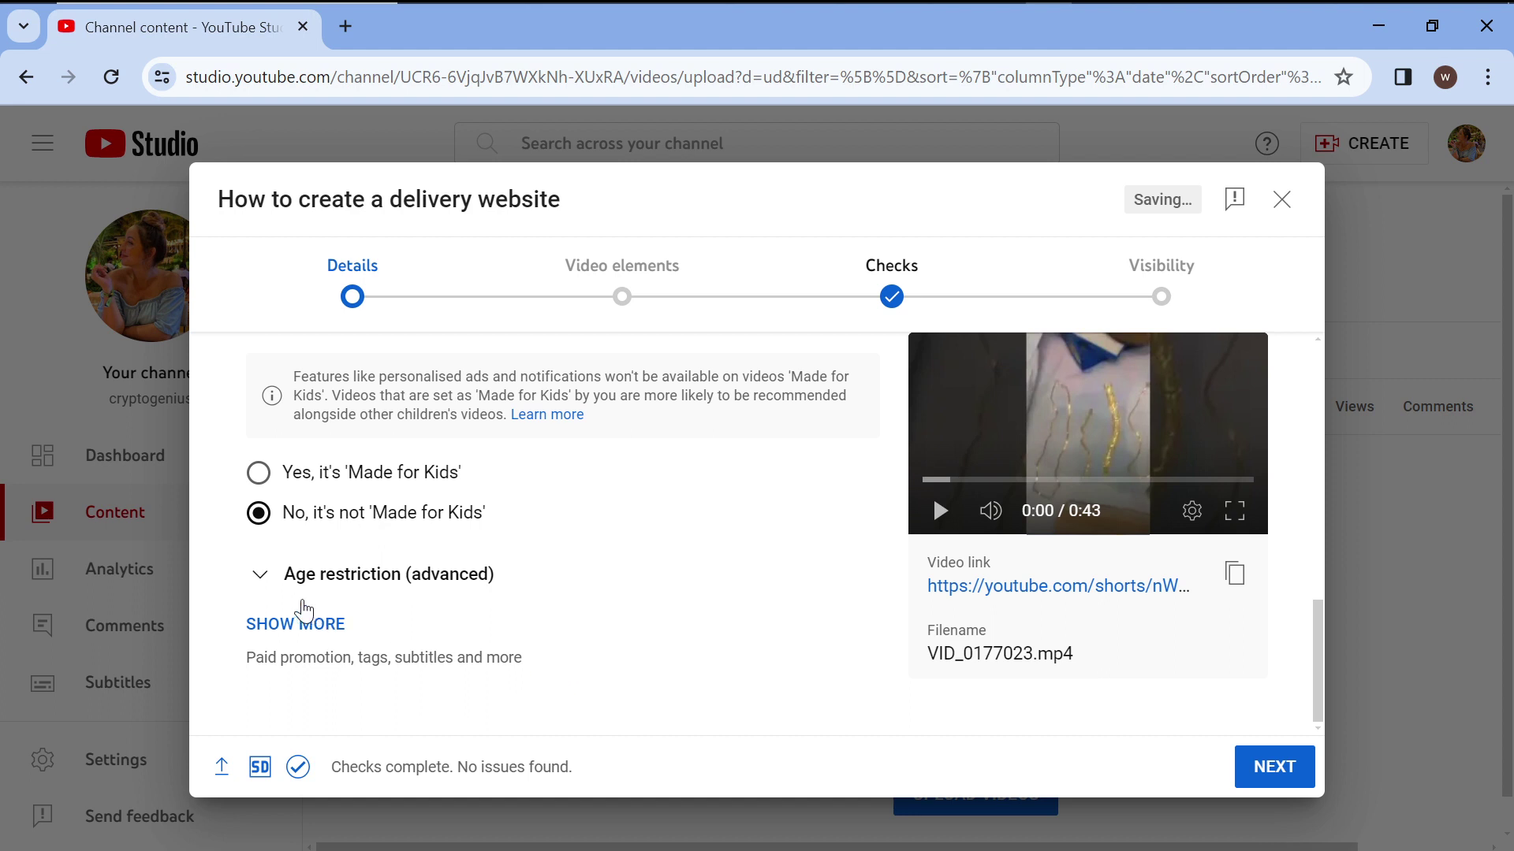
Show more details, scroll past paid promotion, chapters, places and concepts, and focus the Tags field.
click(293, 631)
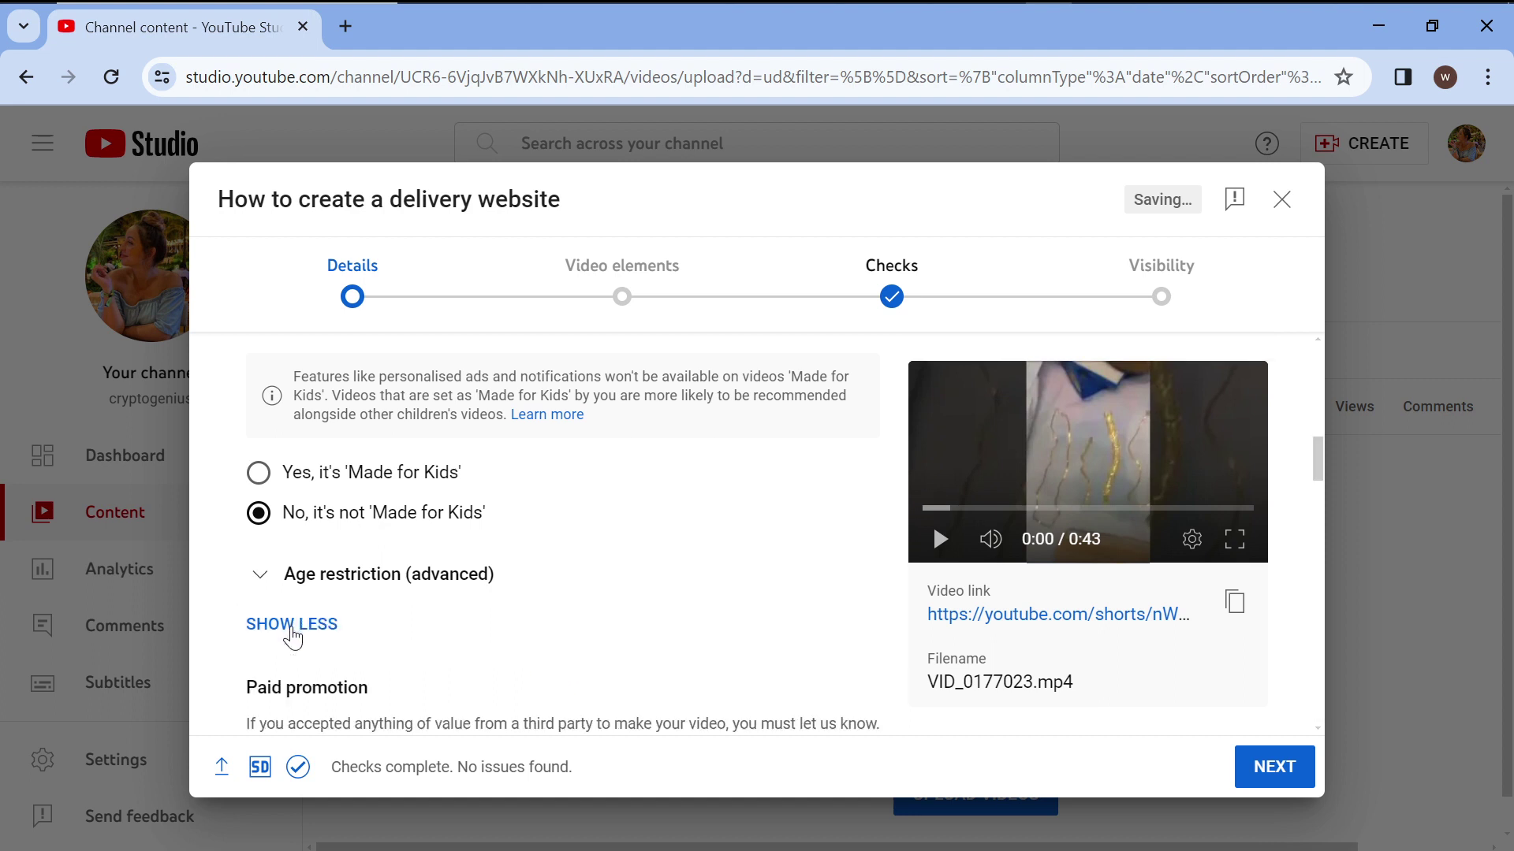
scroll(293, 637, down, 5)
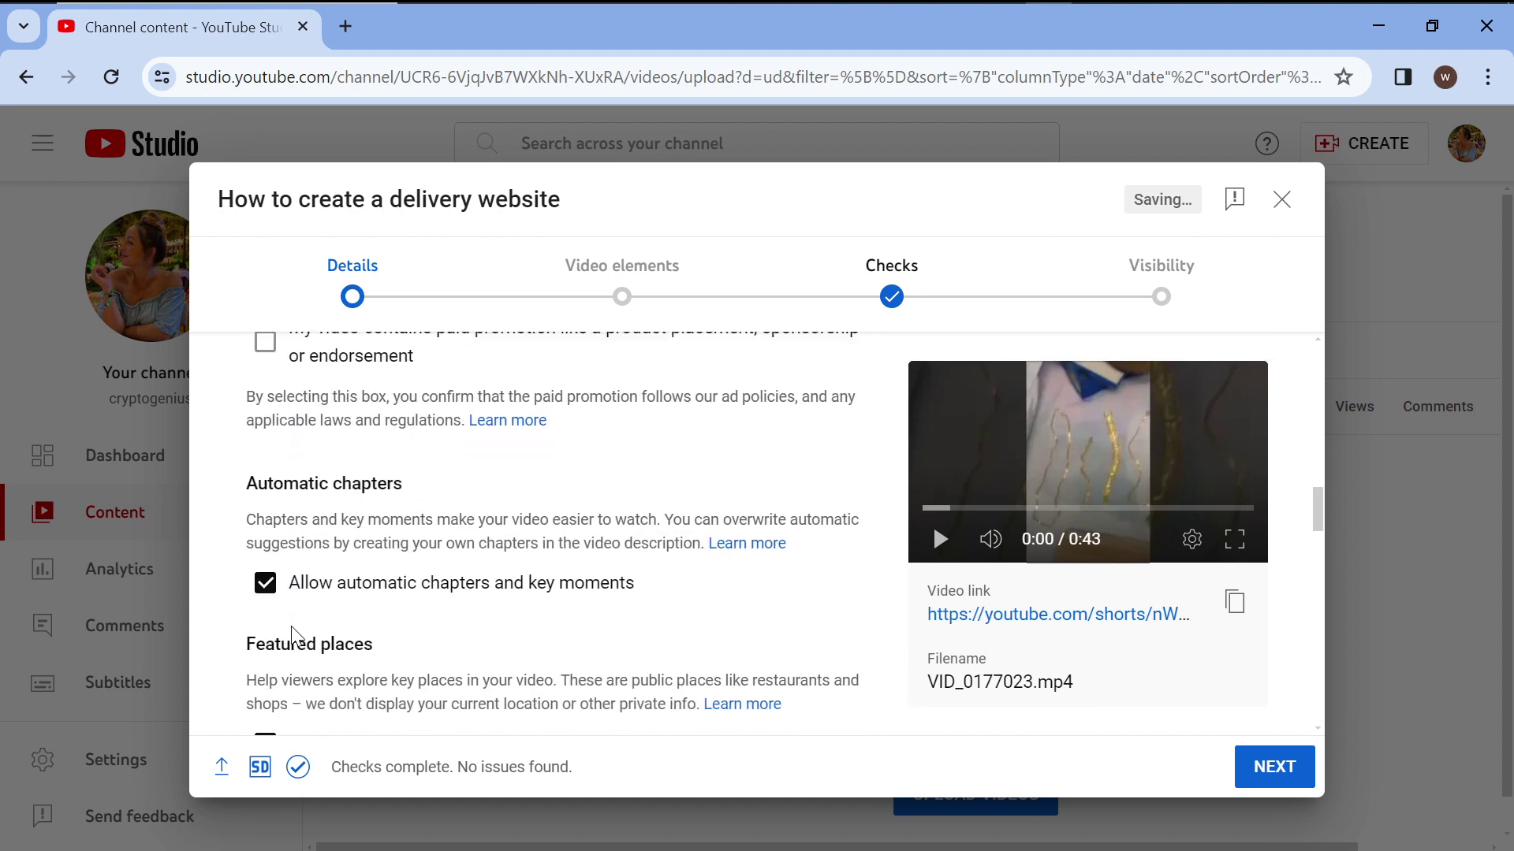
scroll(294, 637, down, 3)
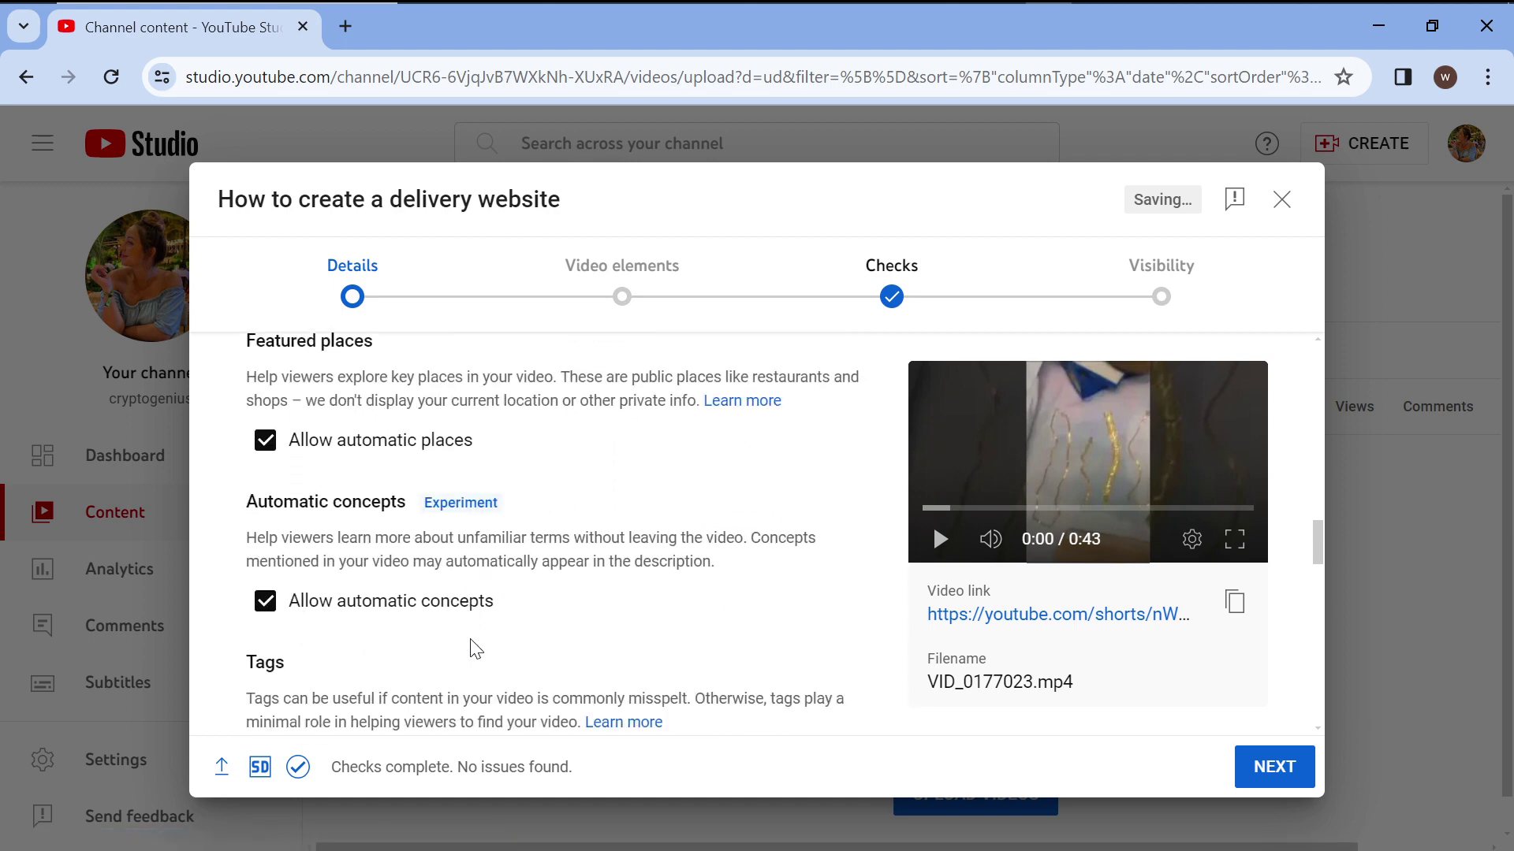
scroll(471, 639, down, 5)
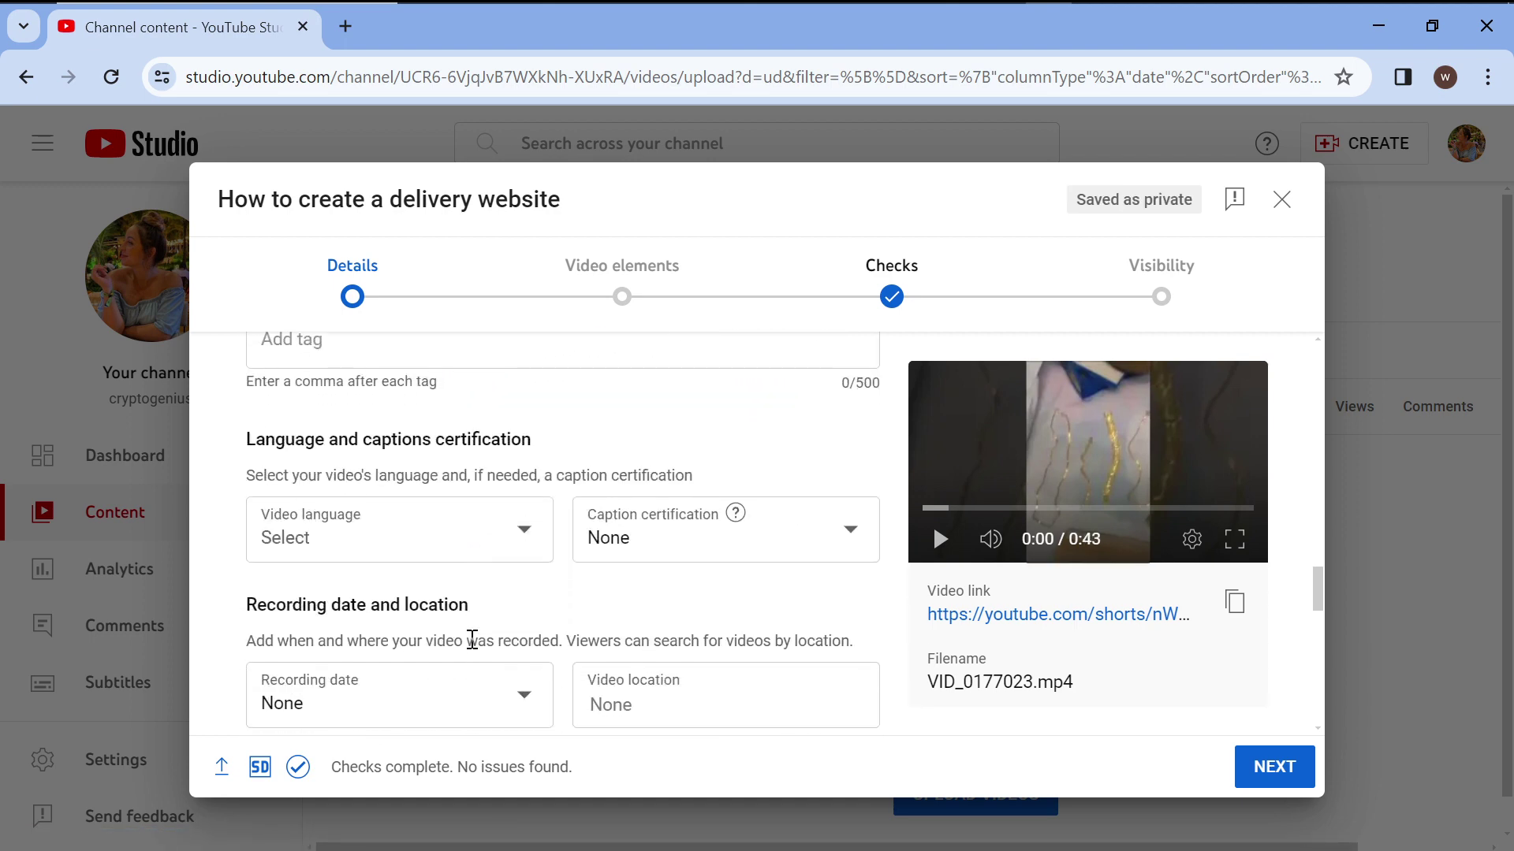
scroll(583, 457, up, 4)
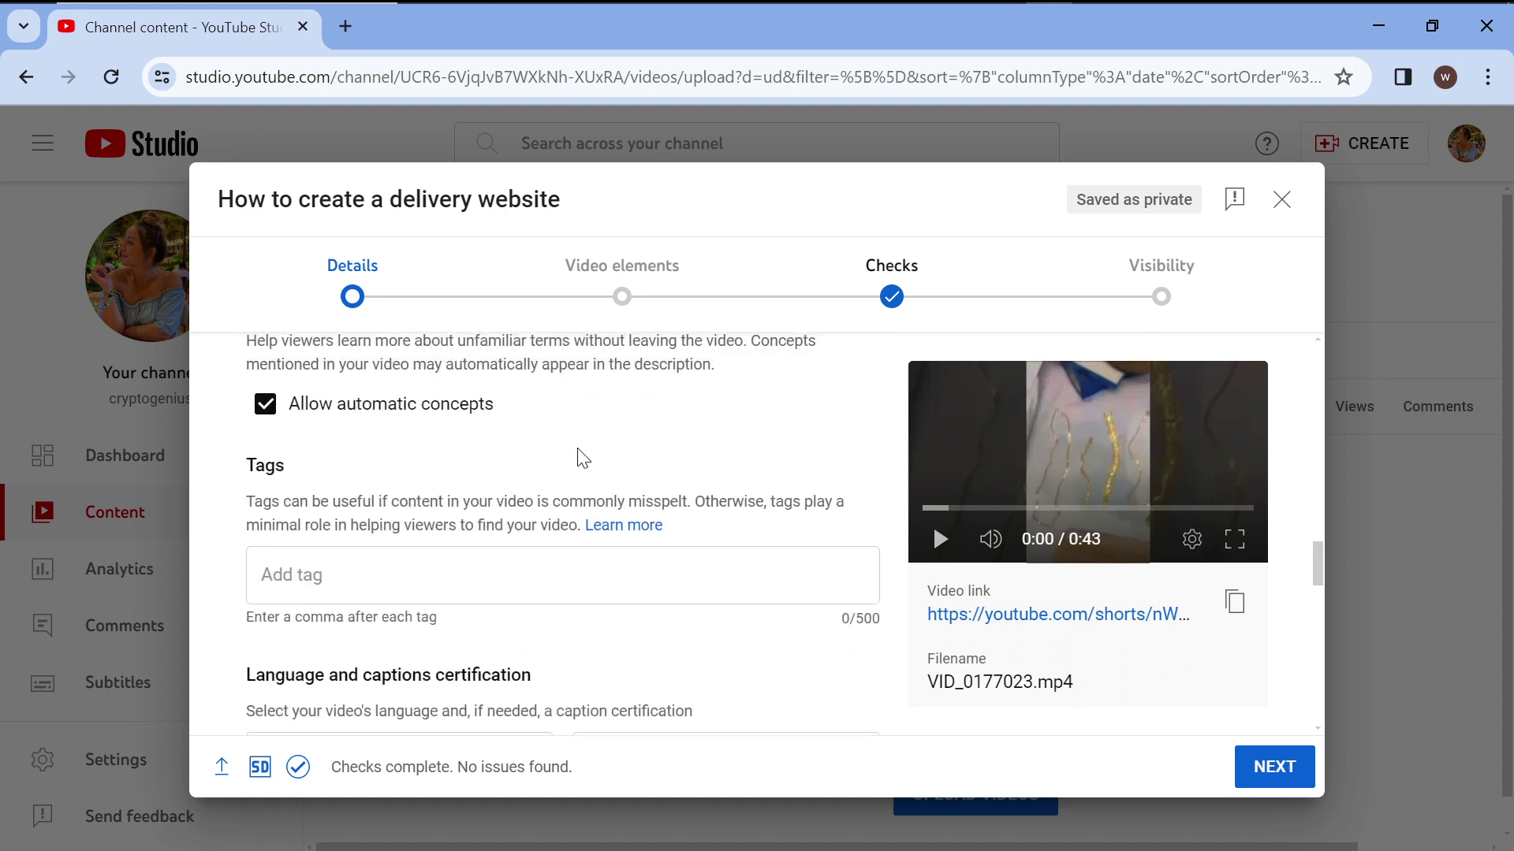
click(369, 636)
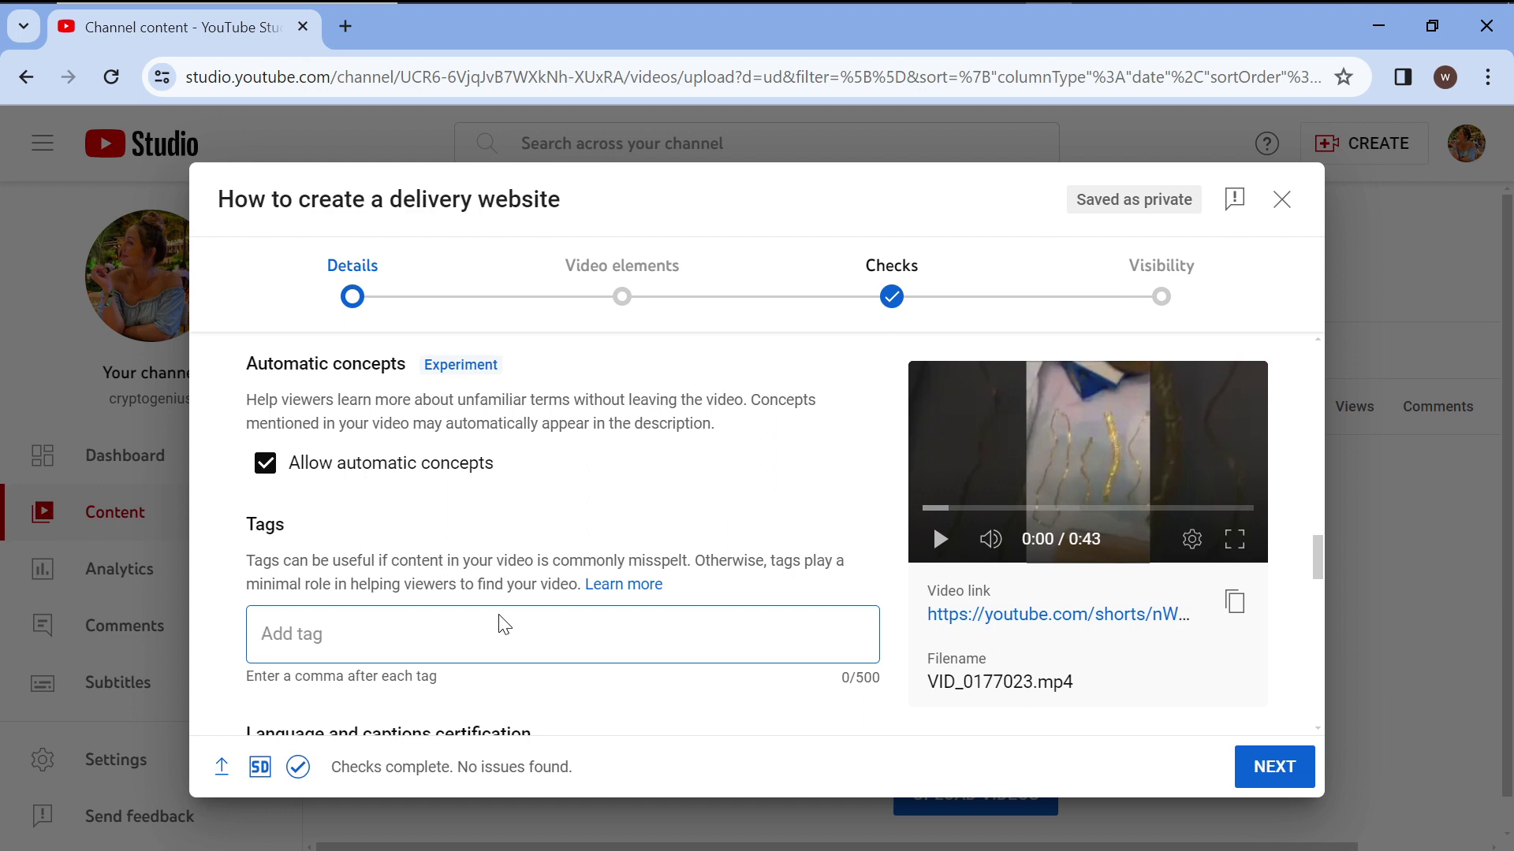
Add tags 'delivery website', 'how do i create a delivery website', 'How to create a logistics website', 'I want a delivery website for my business'.
text(delivery website)
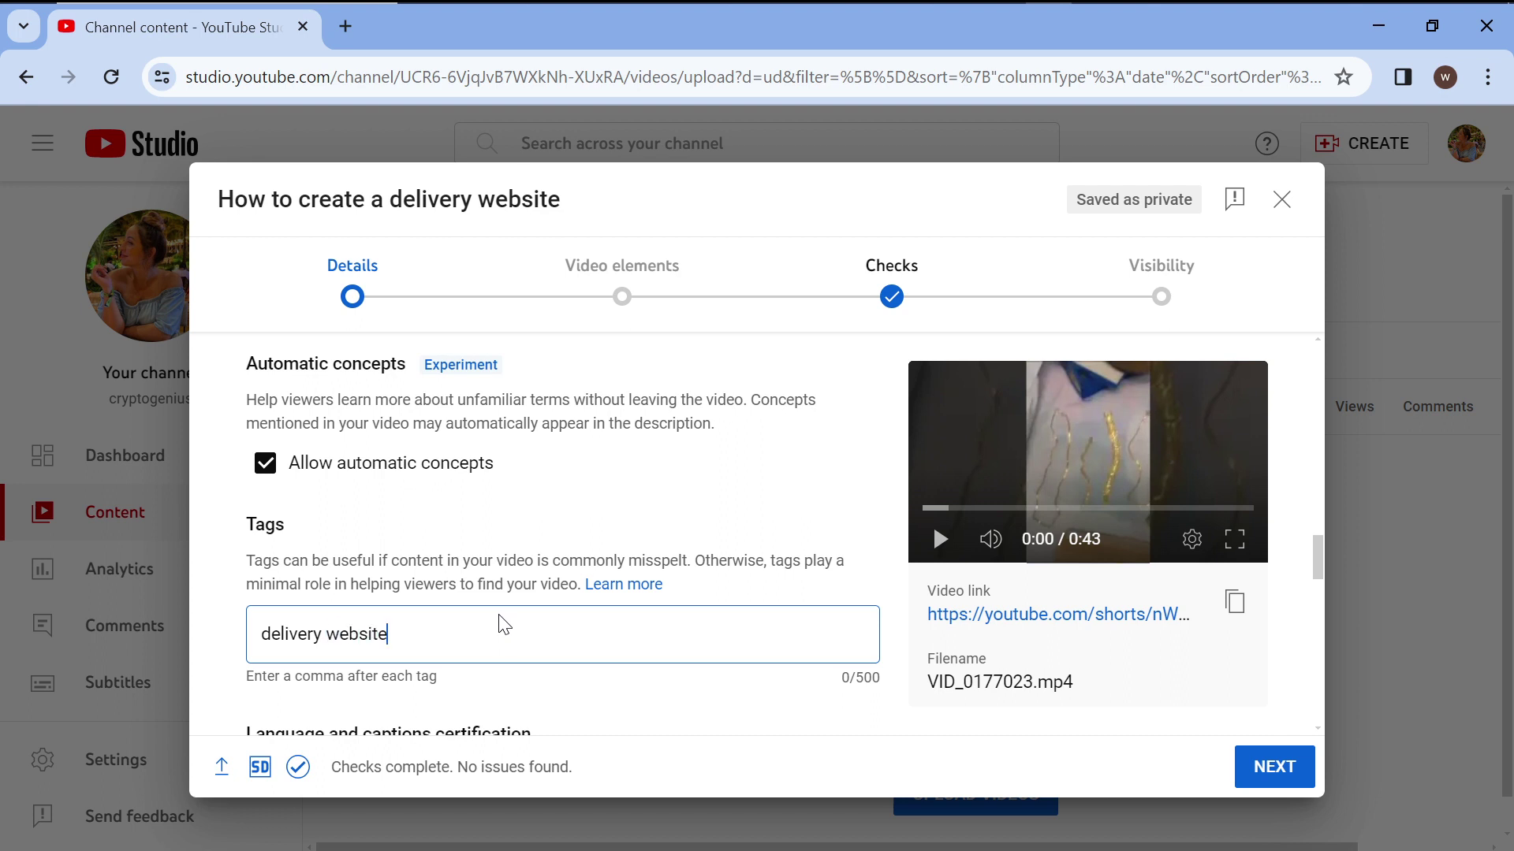
text(,)
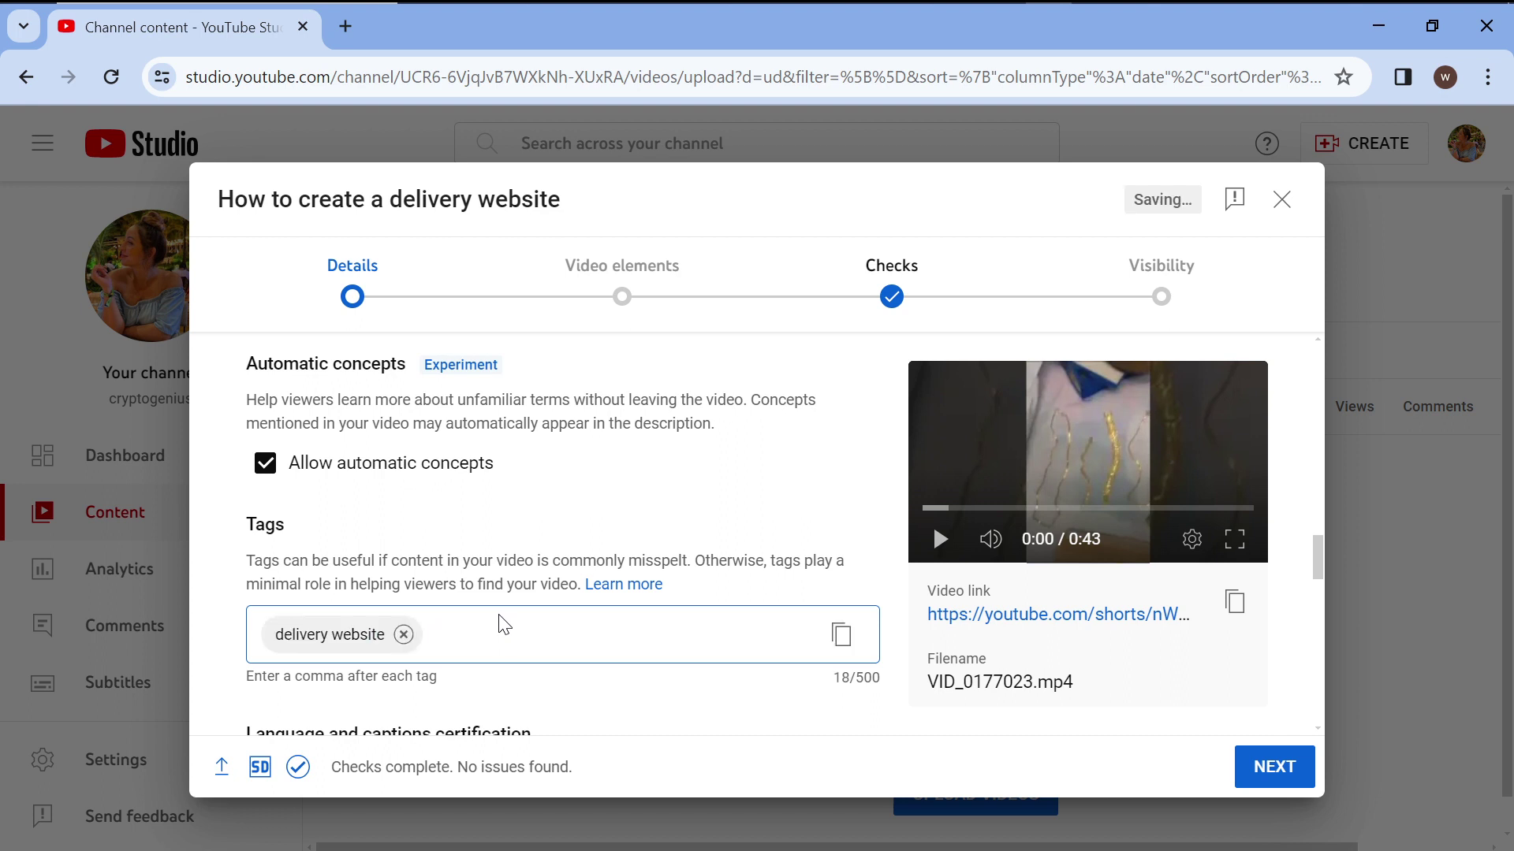
text(how do i create )
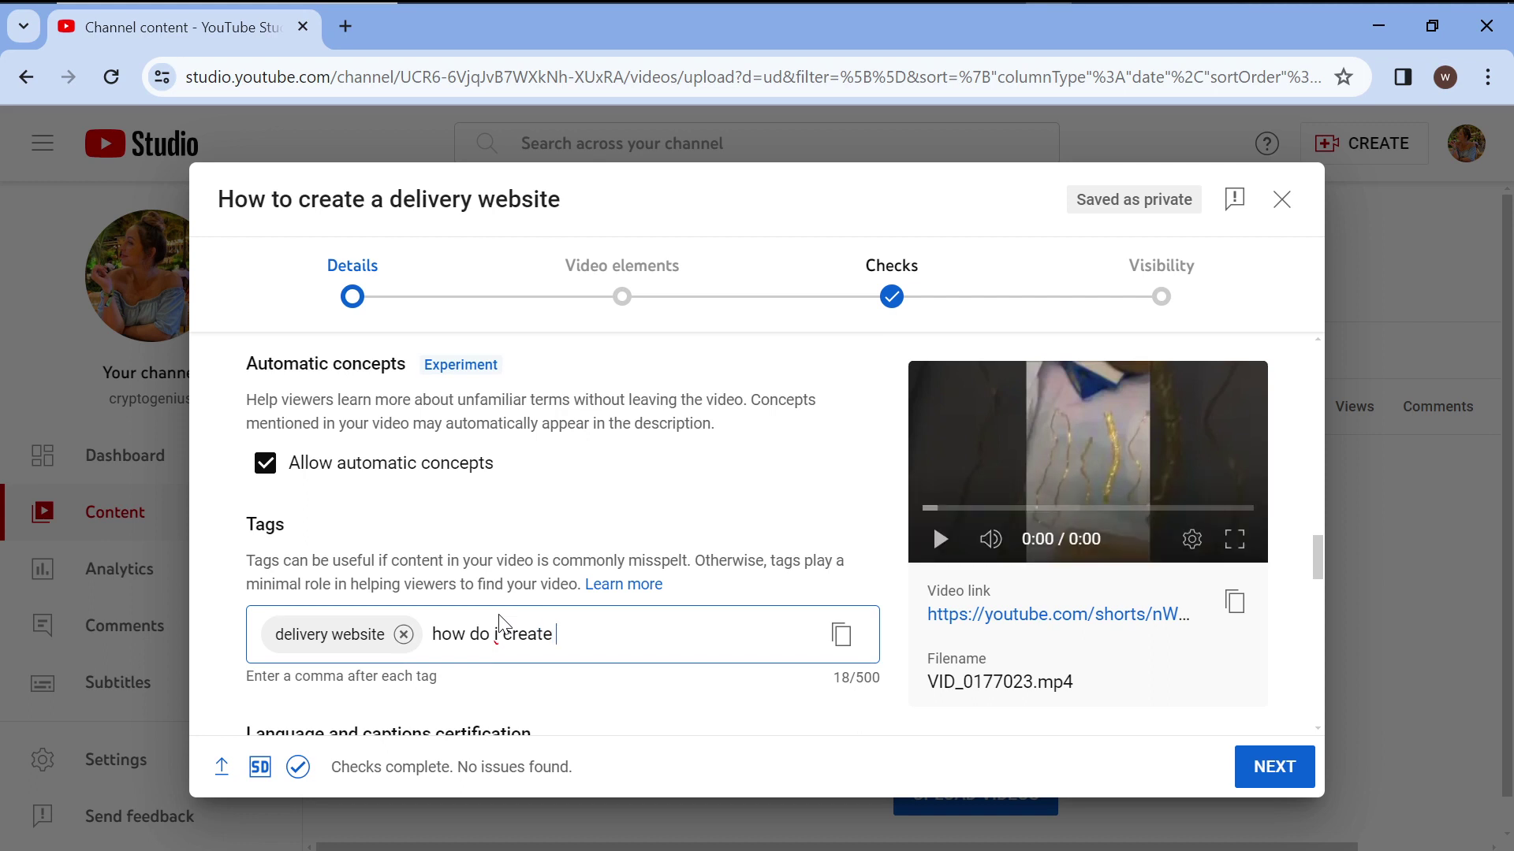
text(a delivery w)
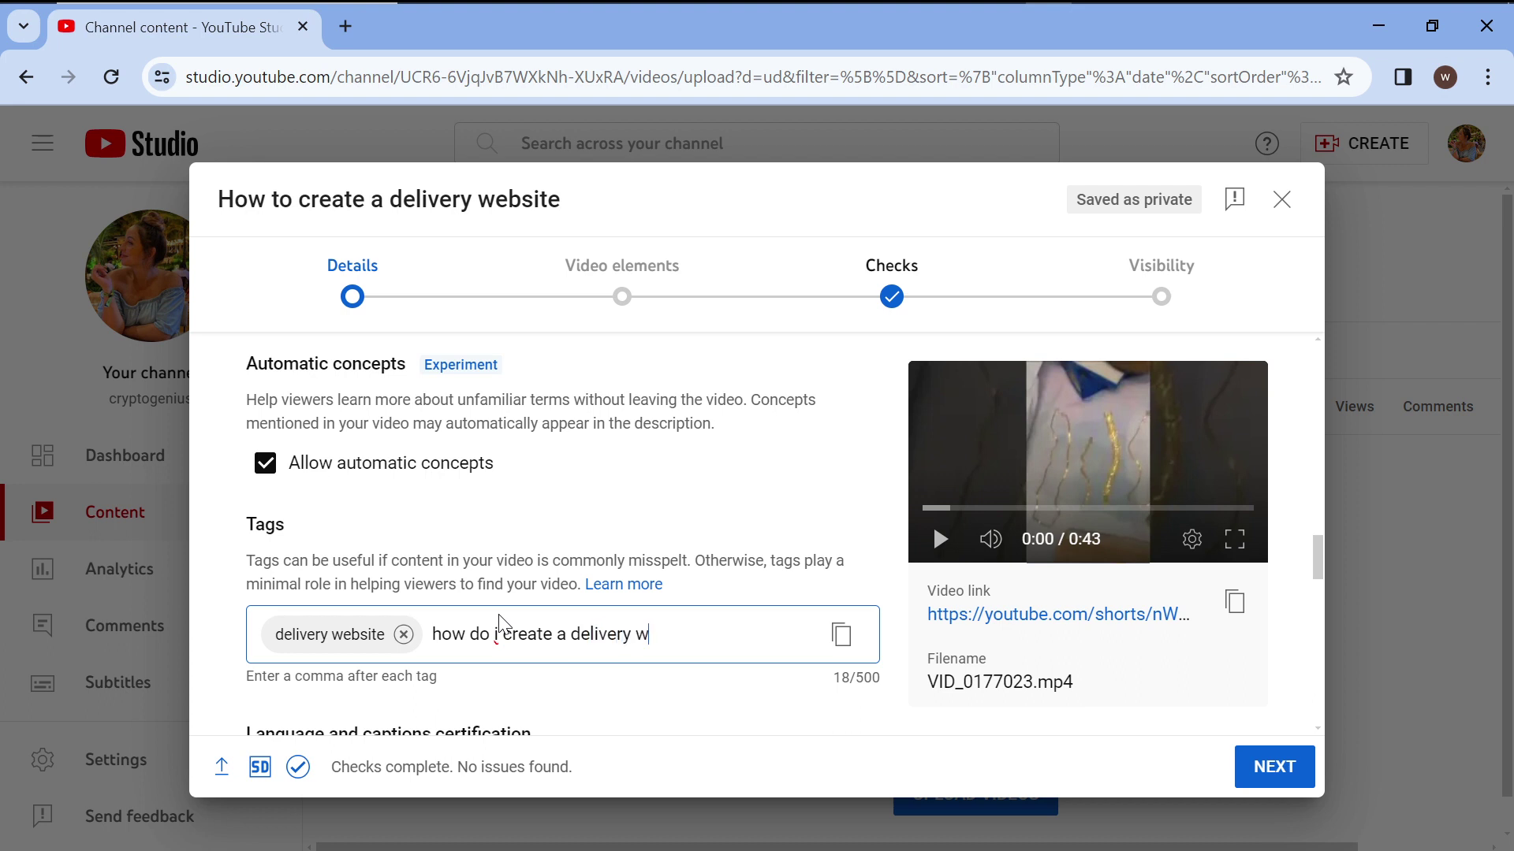
text(ebsite, )
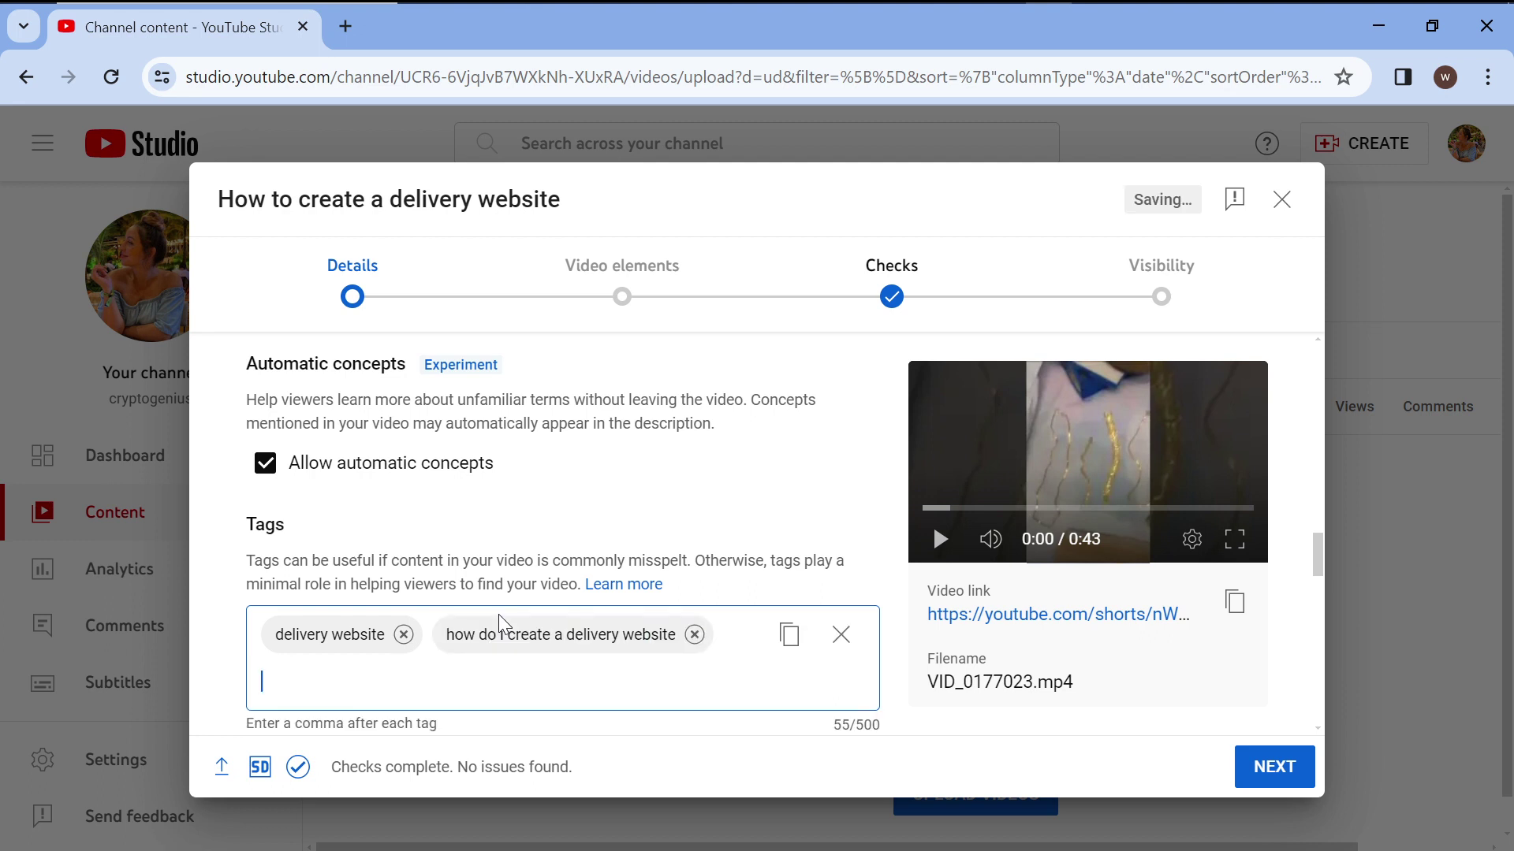
text(How to creat)
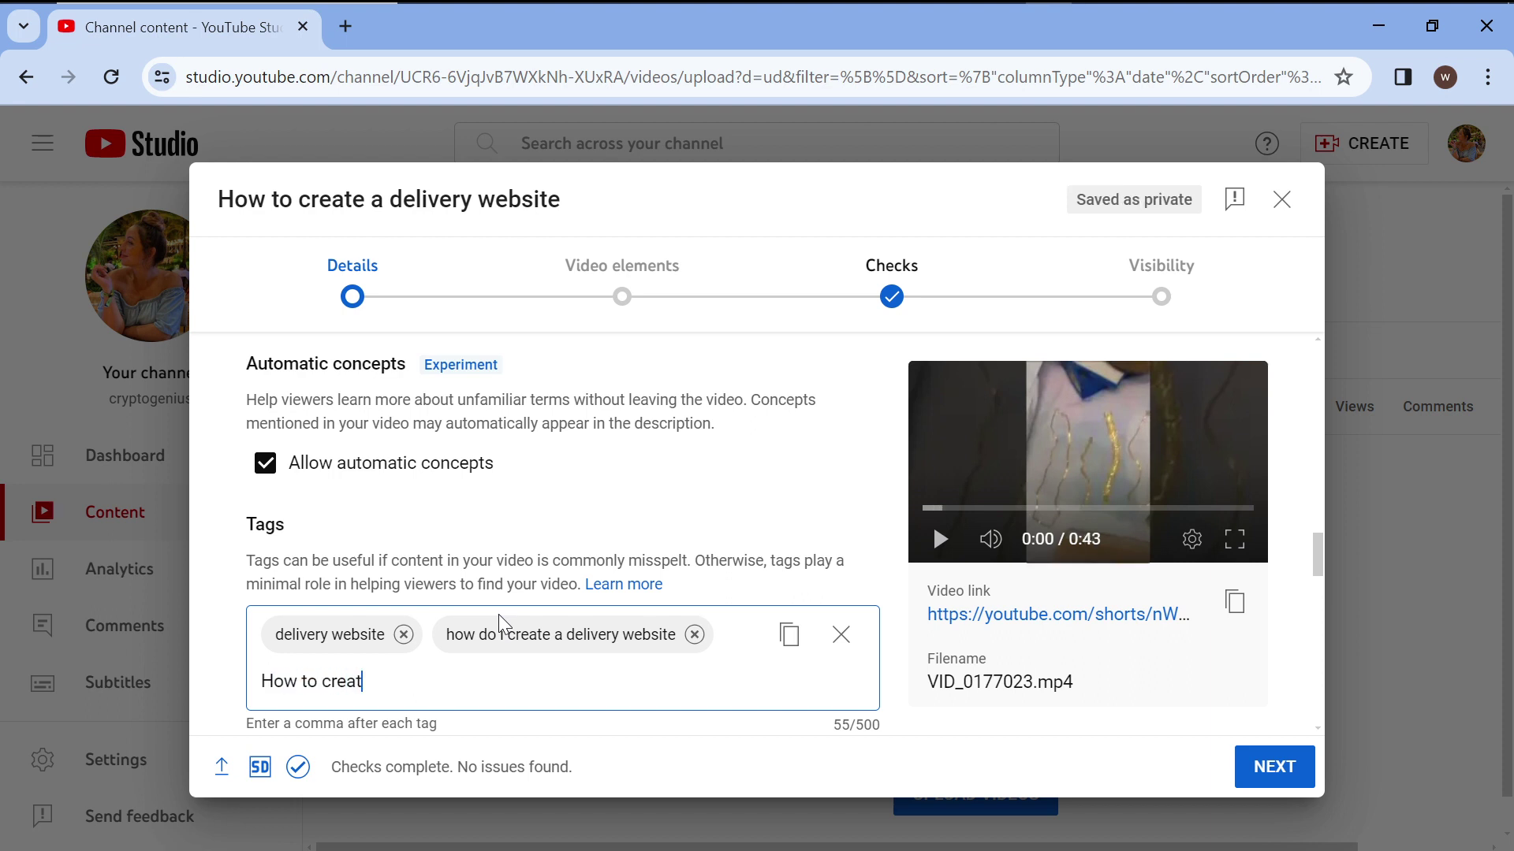
text(e a logistics websit)
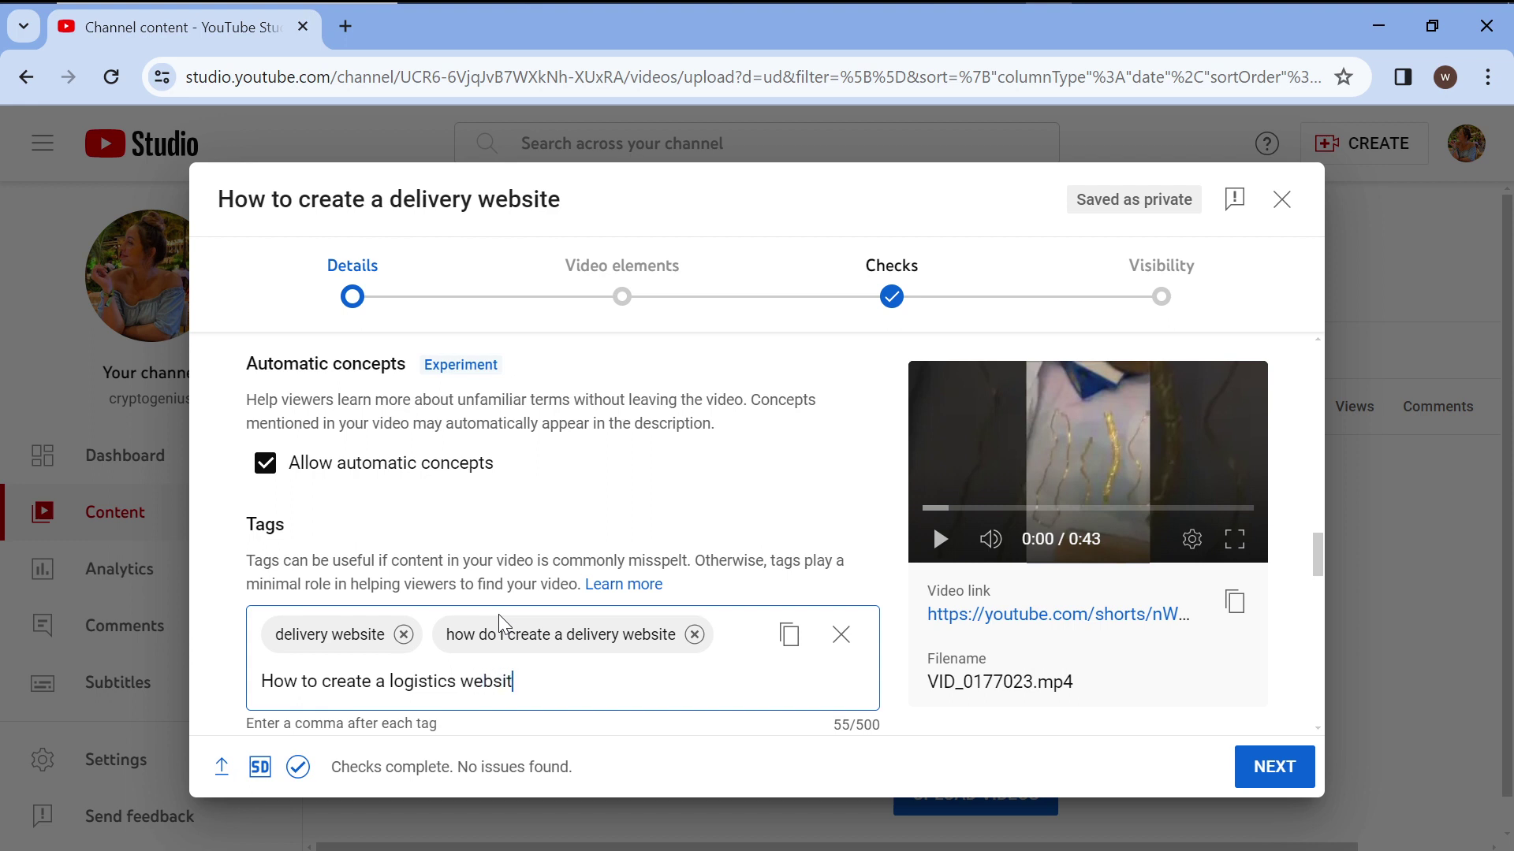
text(e)
key(comma)
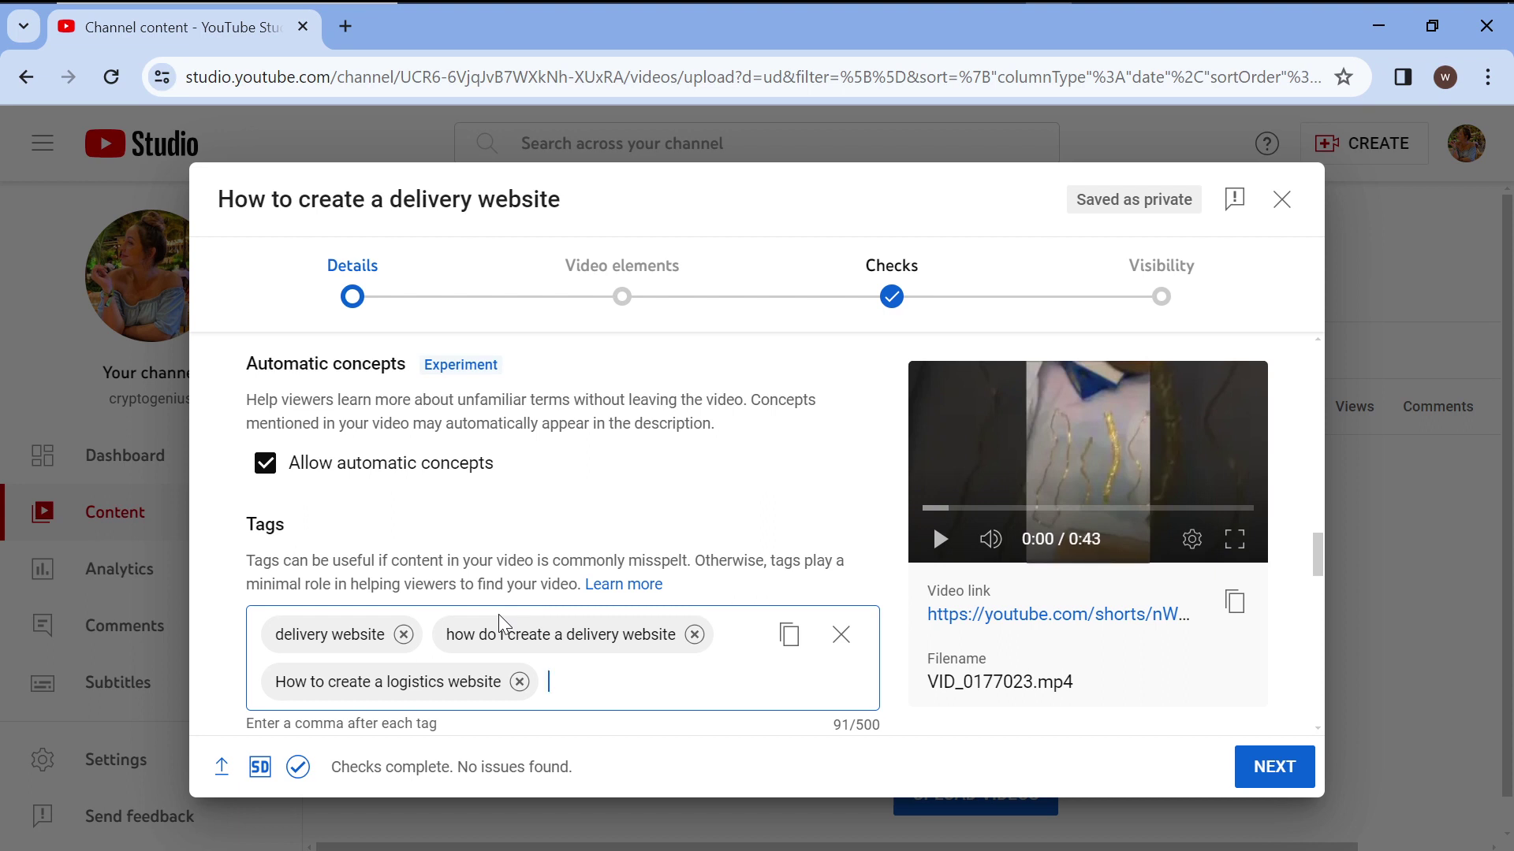
text(I want a delivery )
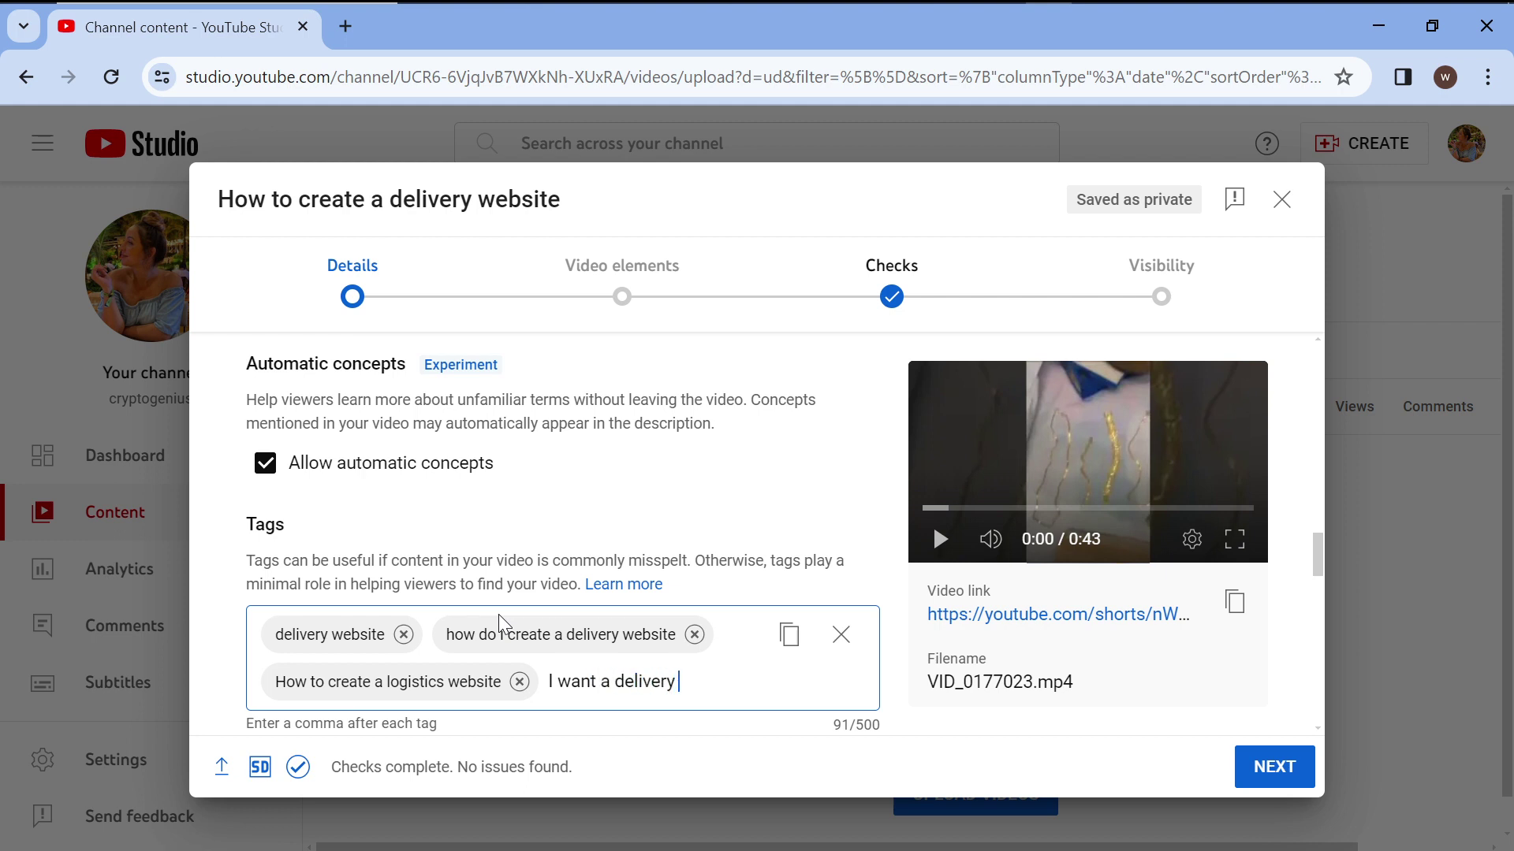
text(website for)
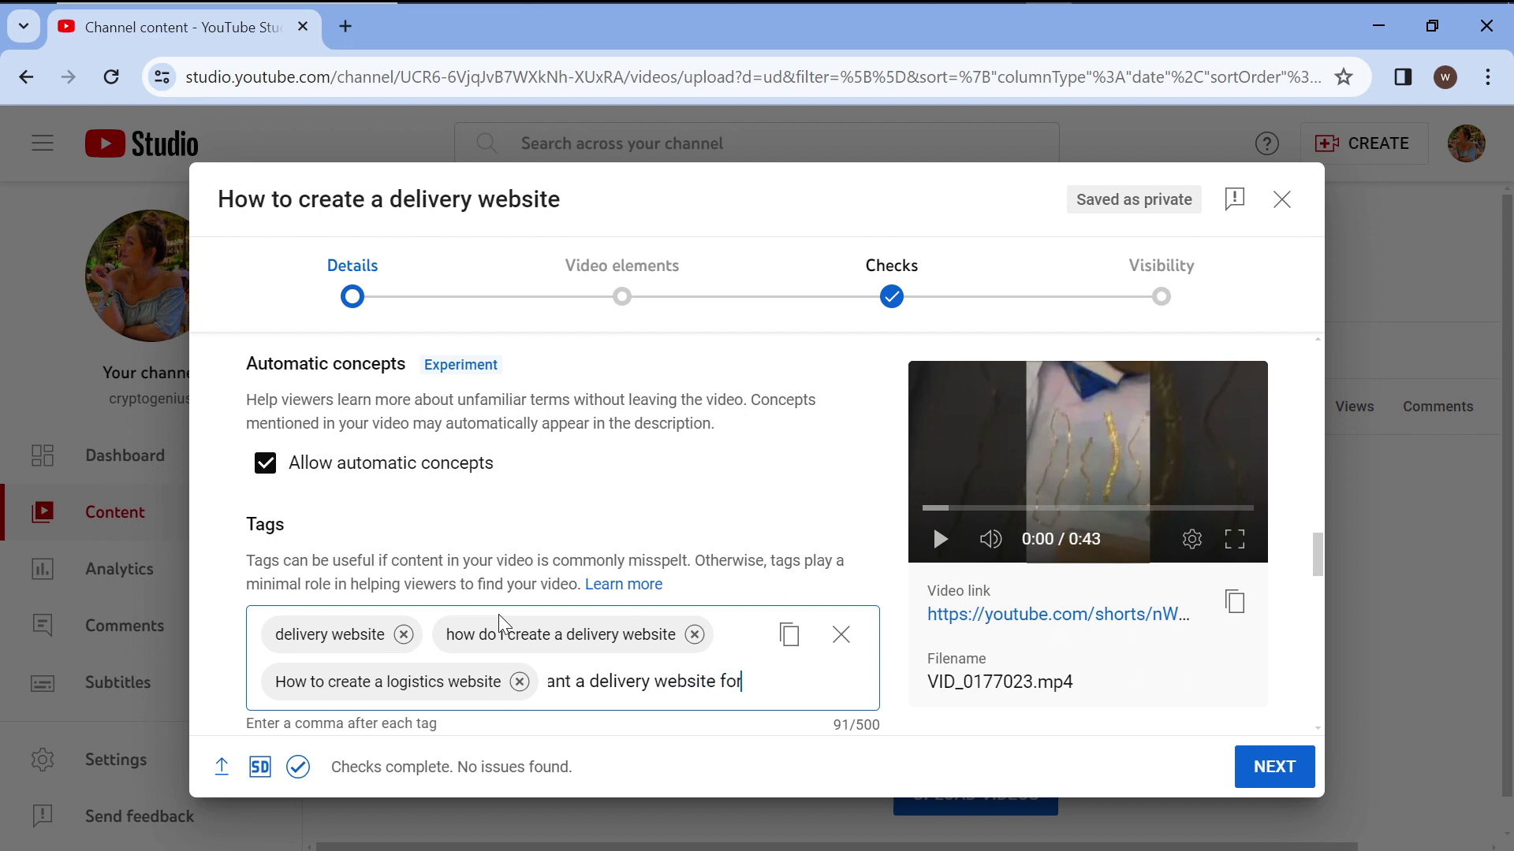
text( my b)
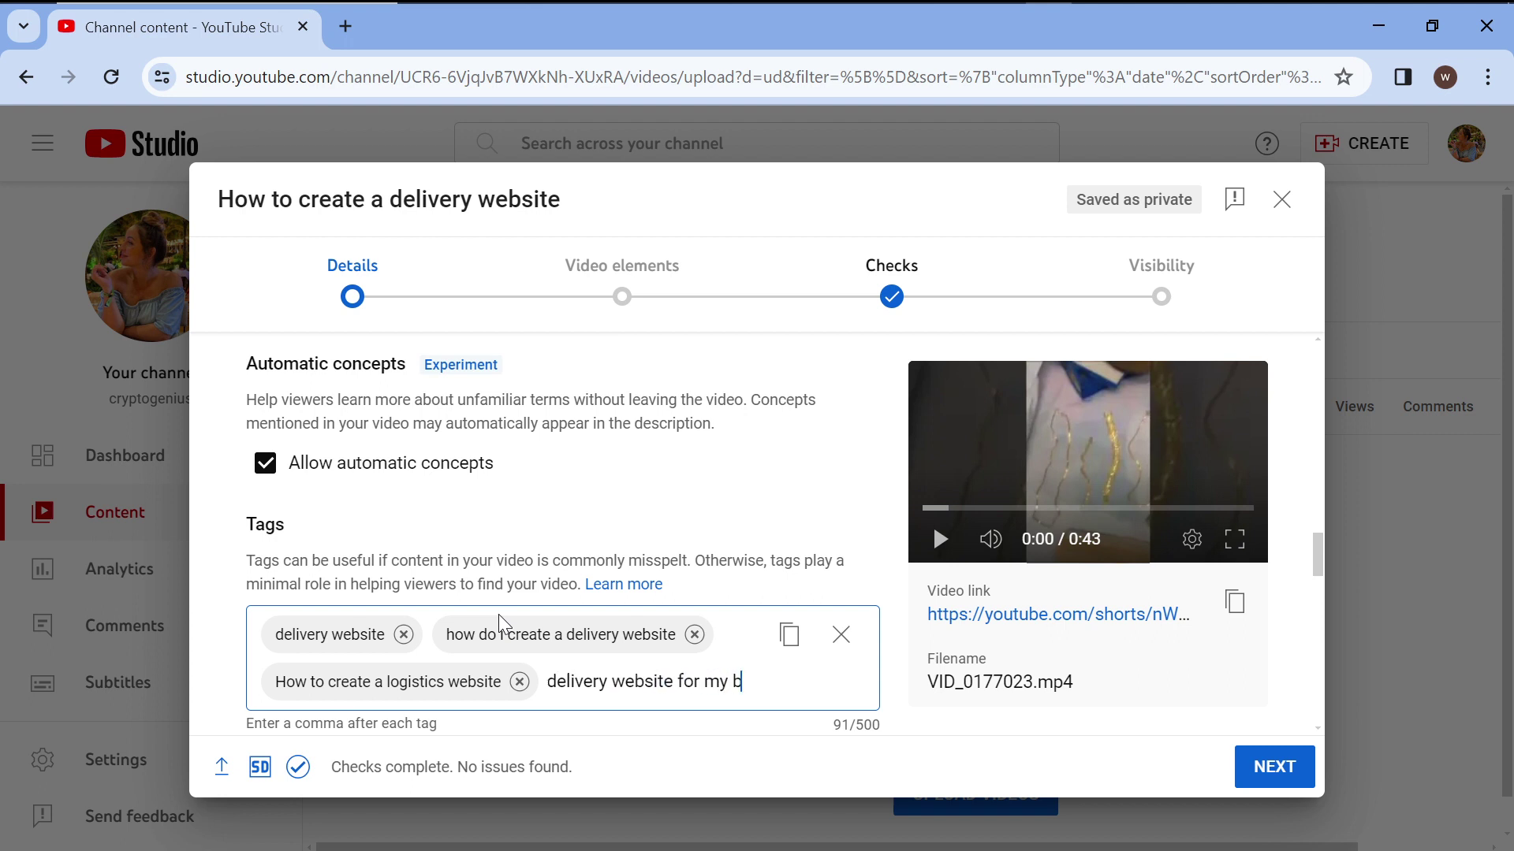
text(usines)
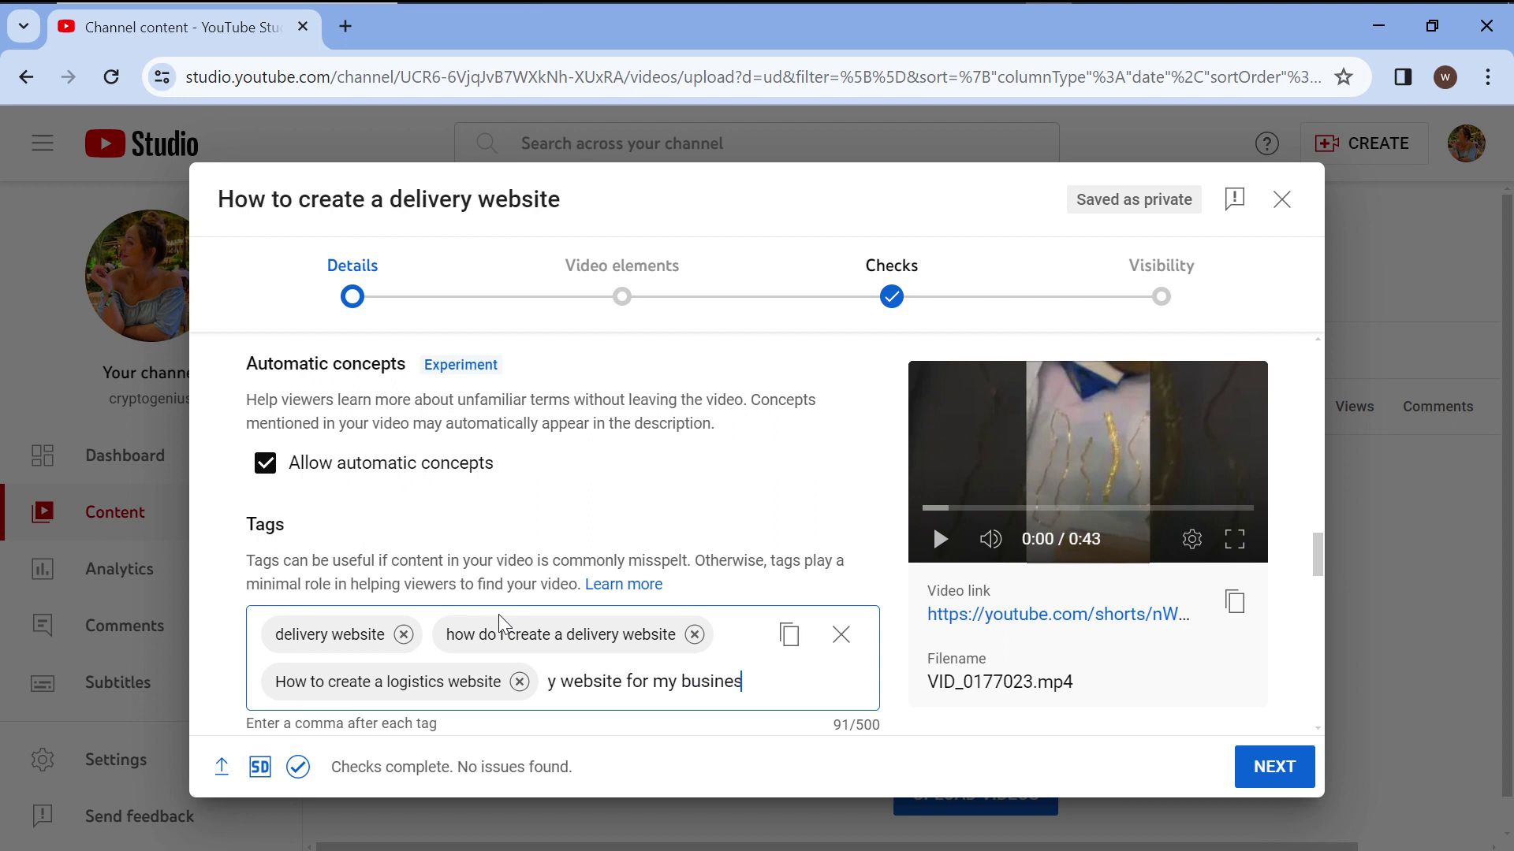
text(s,)
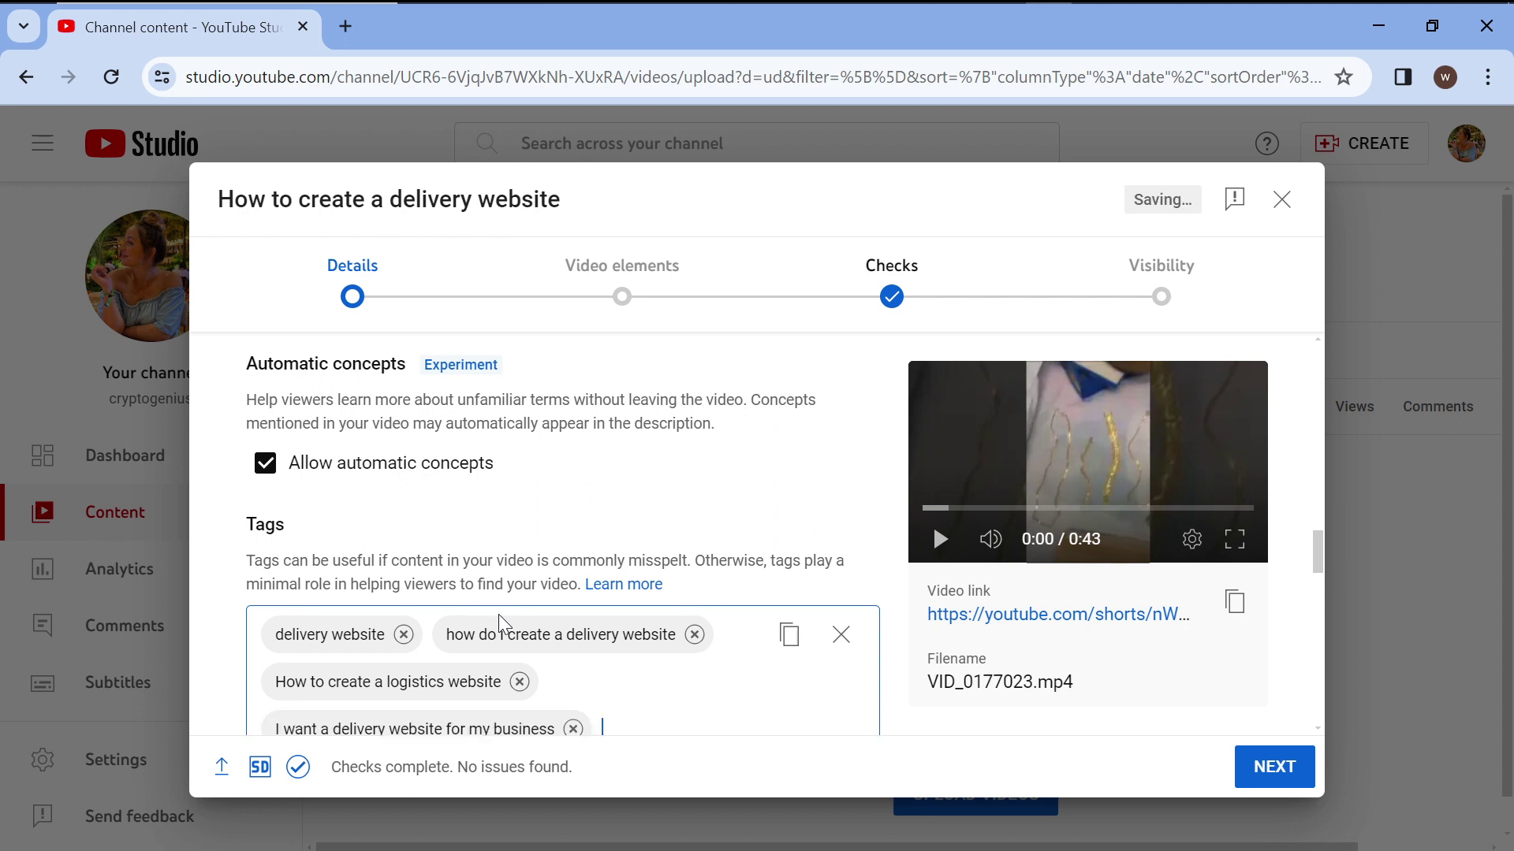
scroll(498, 615, down, 4)
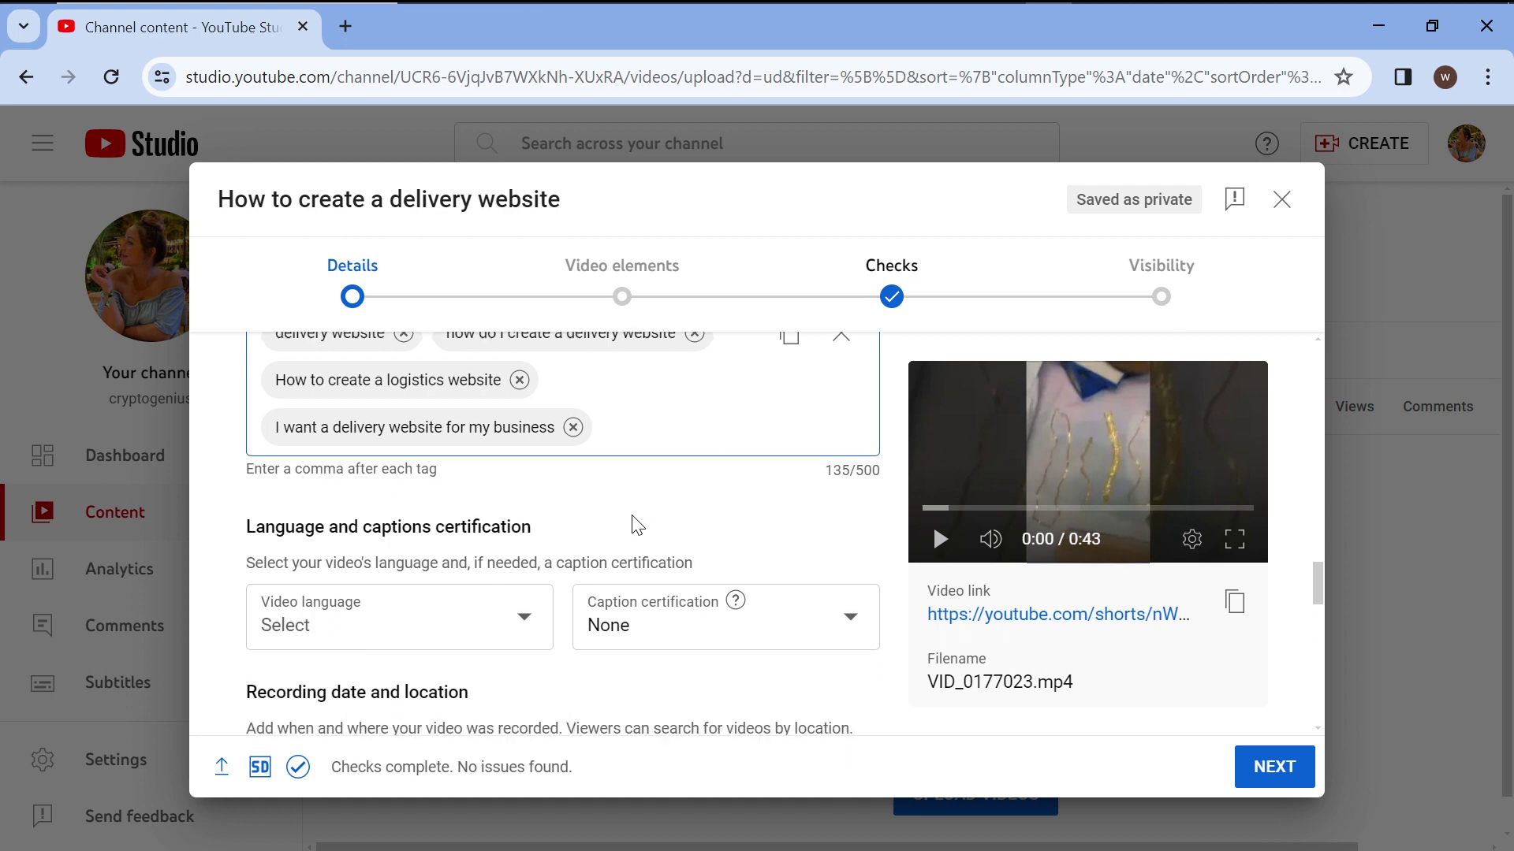
Set the video language to English (United Kingdom).
scroll(583, 560, down, 1)
click(526, 604)
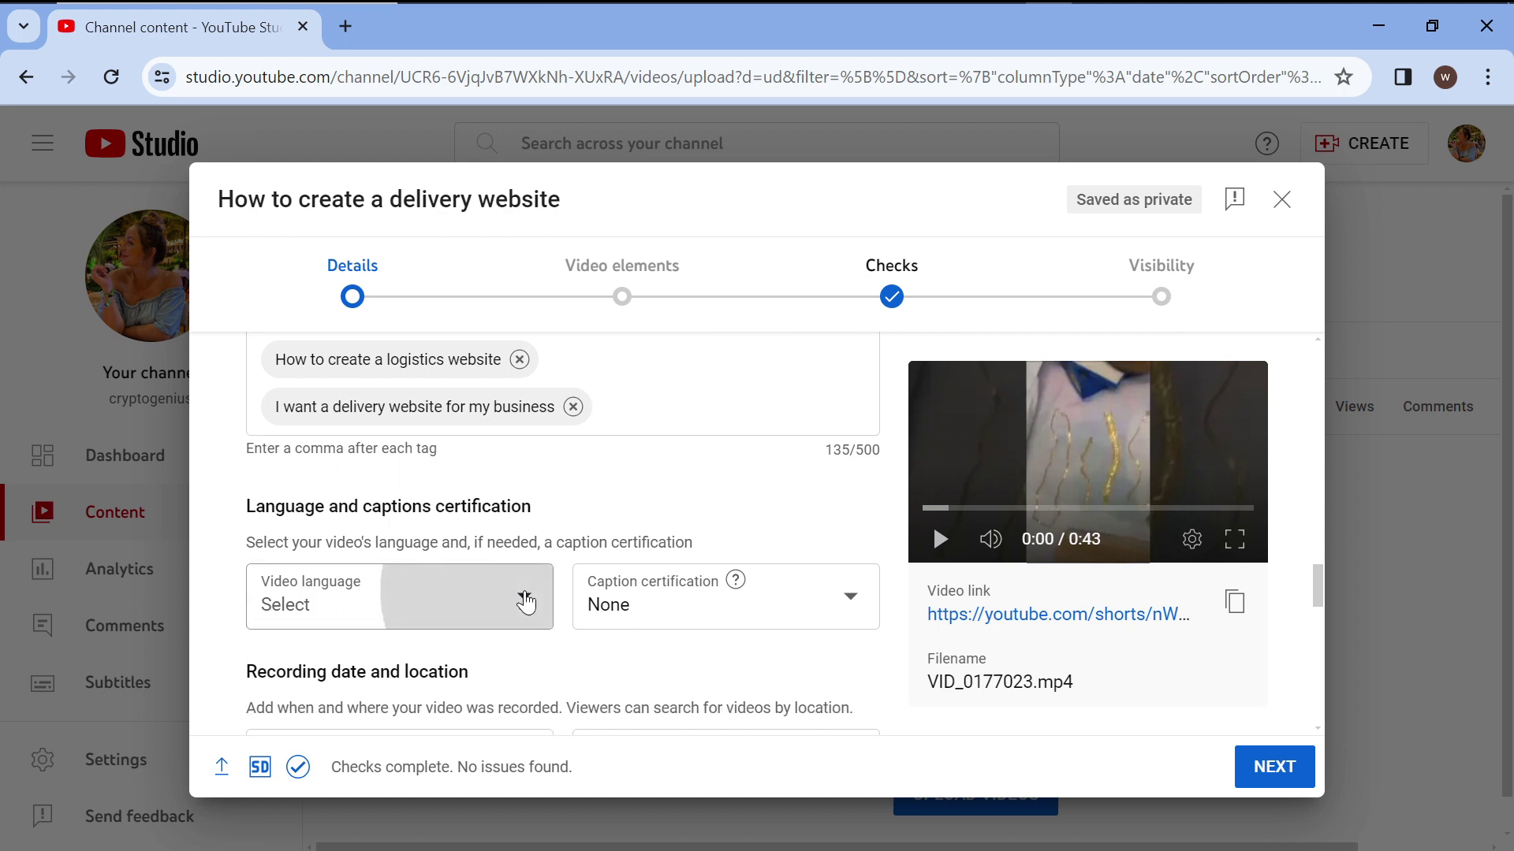
scroll(457, 378, down, 20)
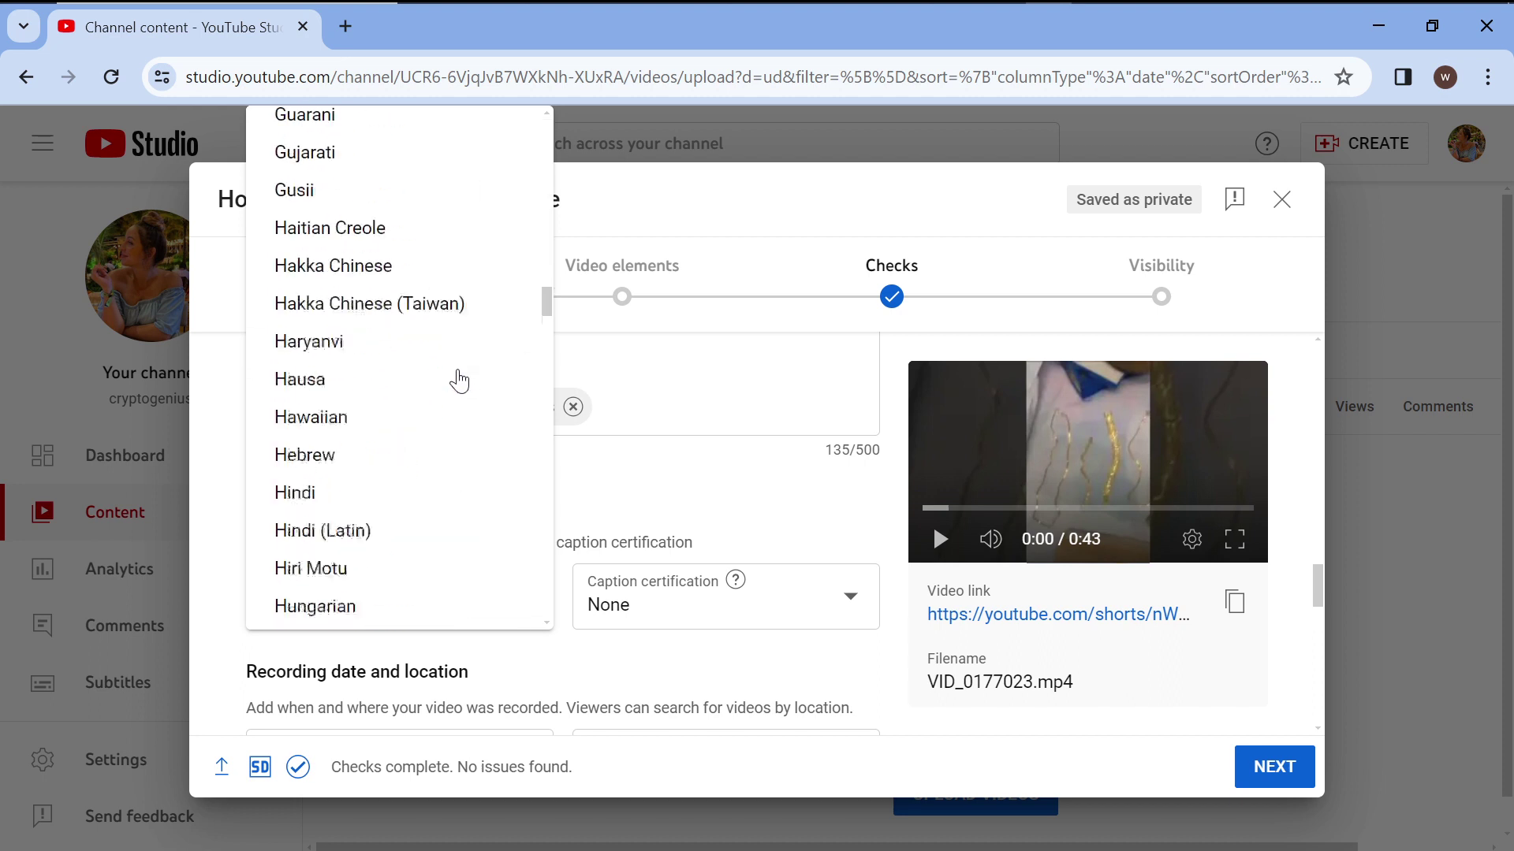
scroll(459, 381, down, 2)
scroll(459, 381, up, 7)
scroll(459, 381, up, 5)
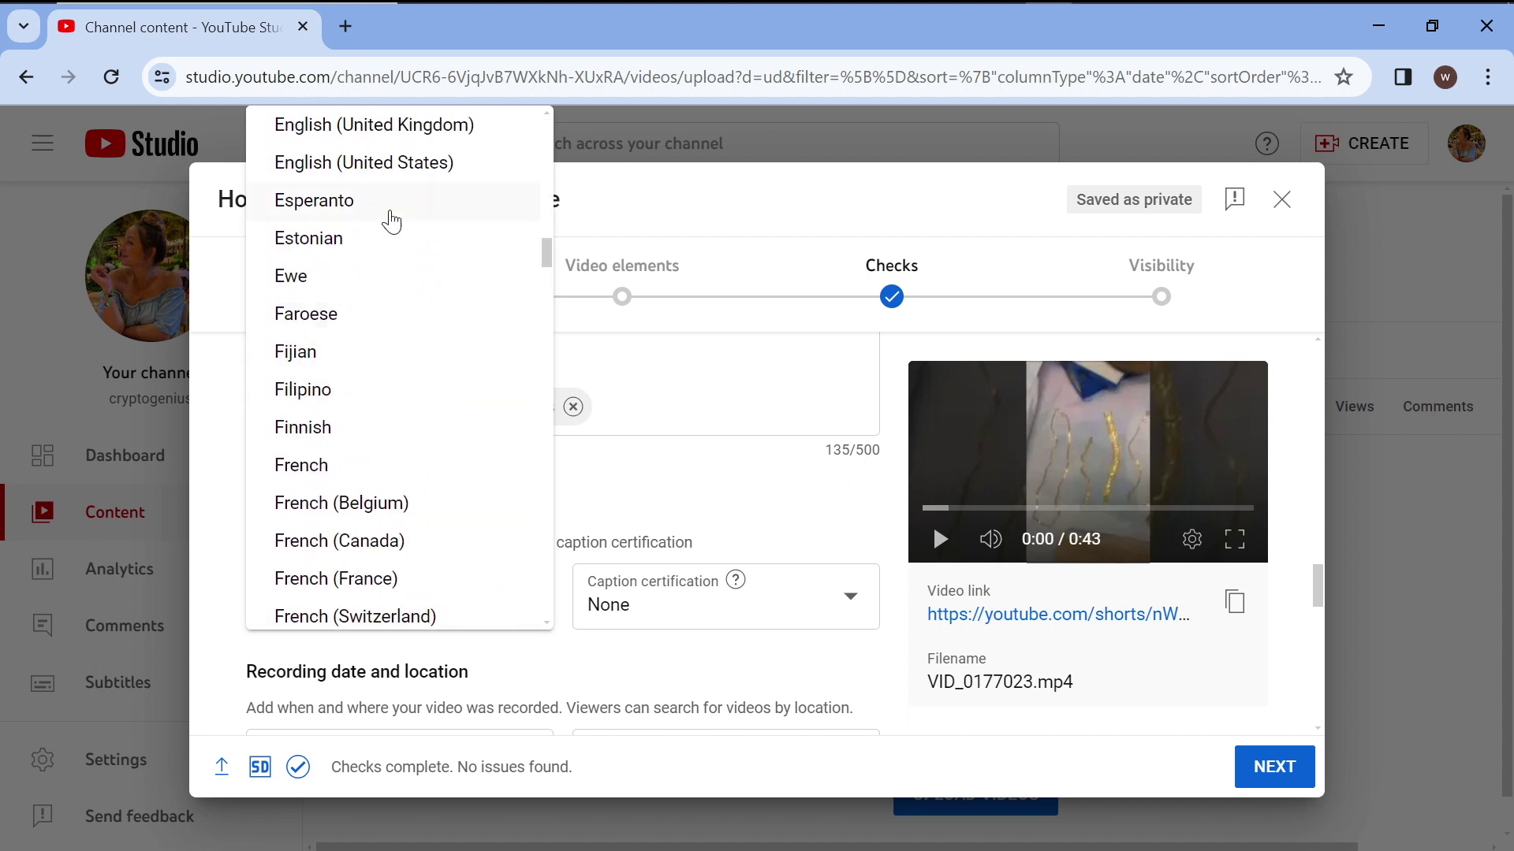
scroll(392, 184, up, 2)
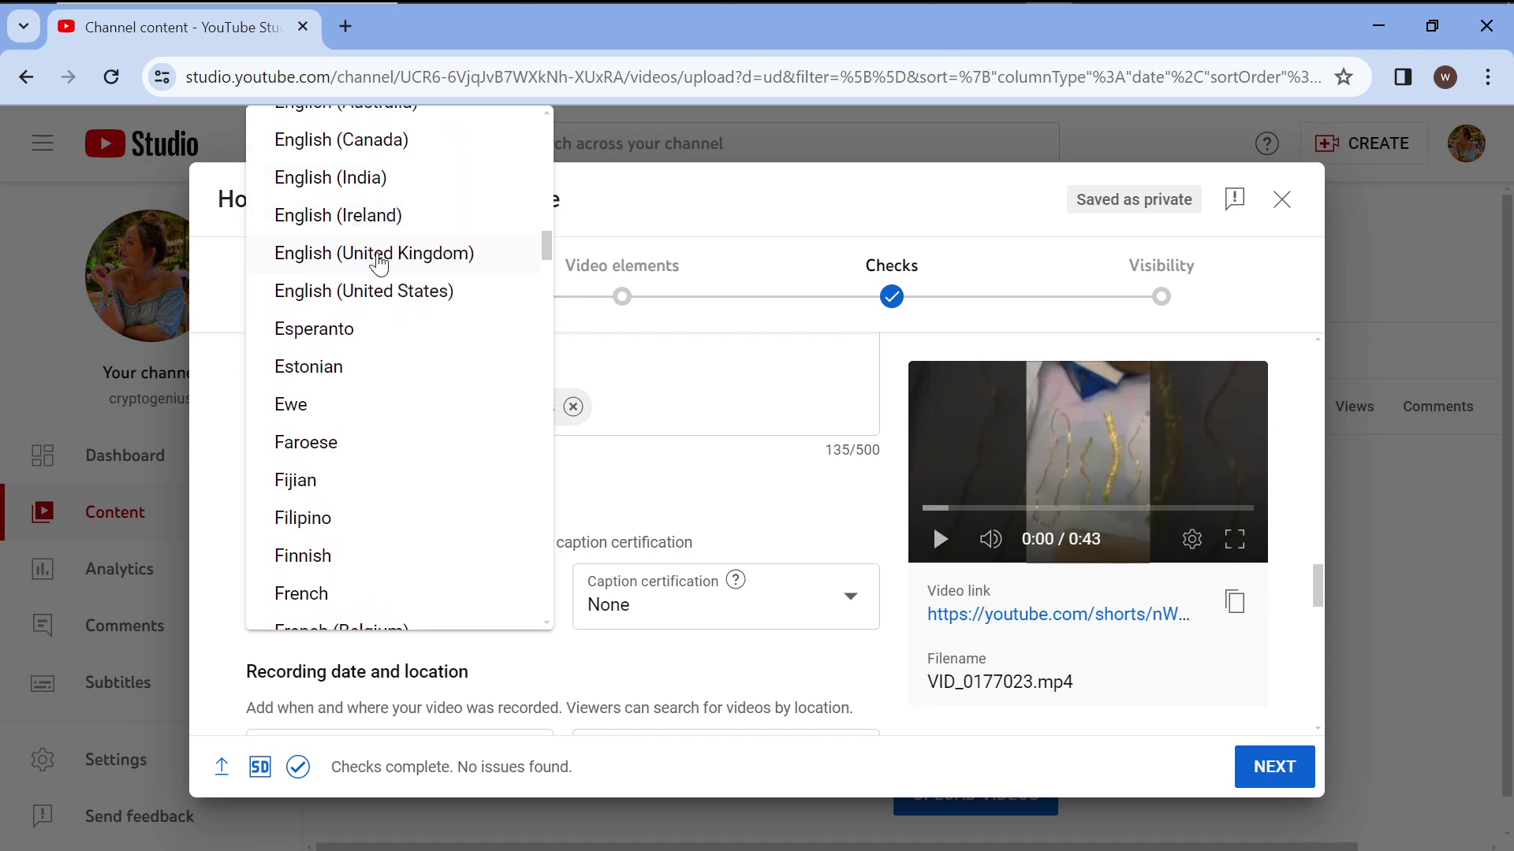
click(371, 256)
scroll(622, 552, down, 4)
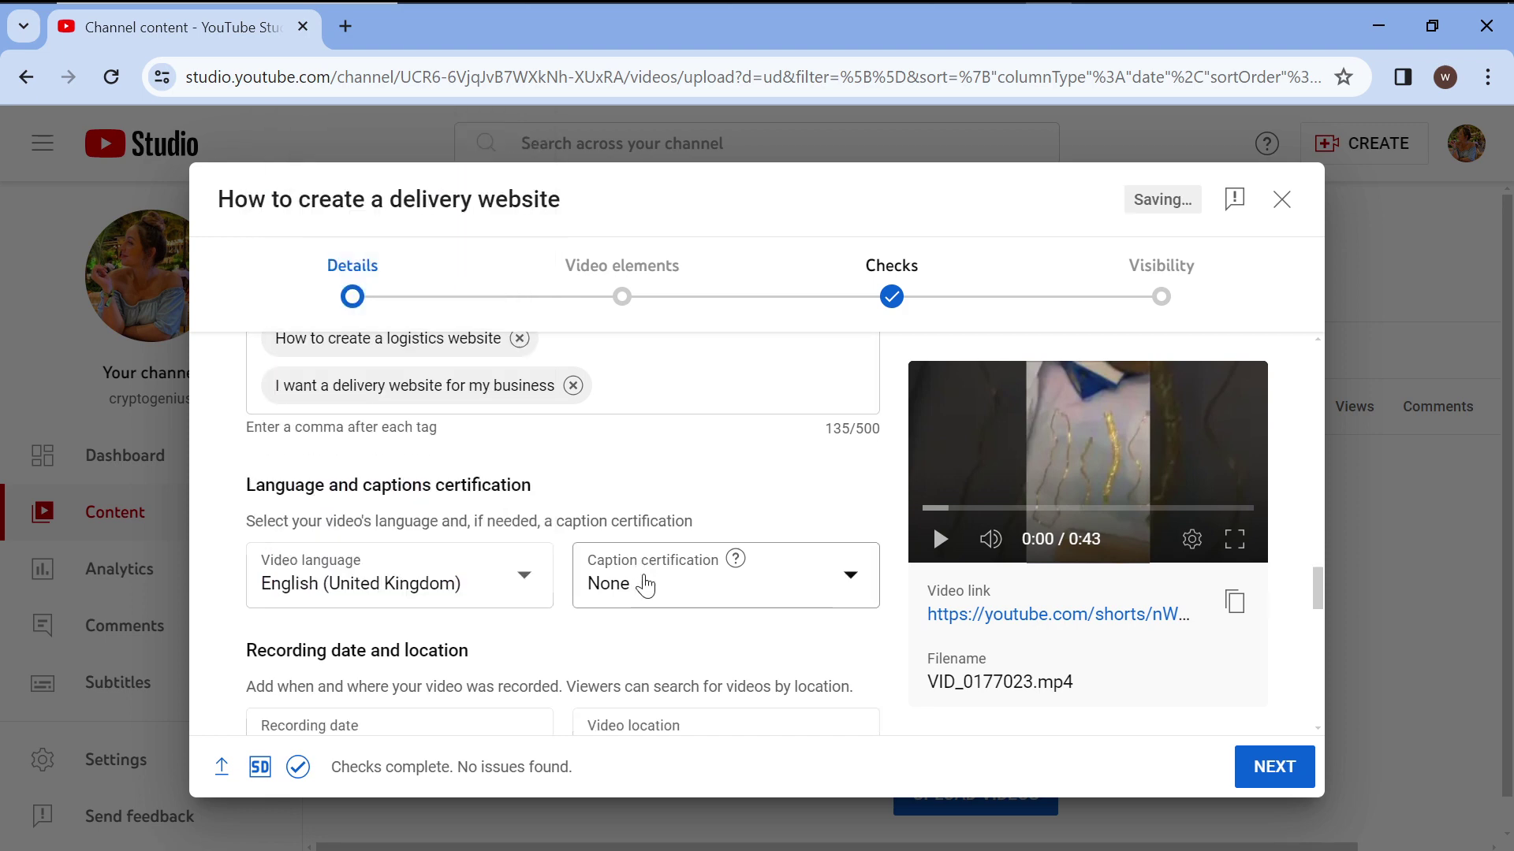
scroll(642, 584, up, 3)
Leave caption certification set to None.
click(674, 570)
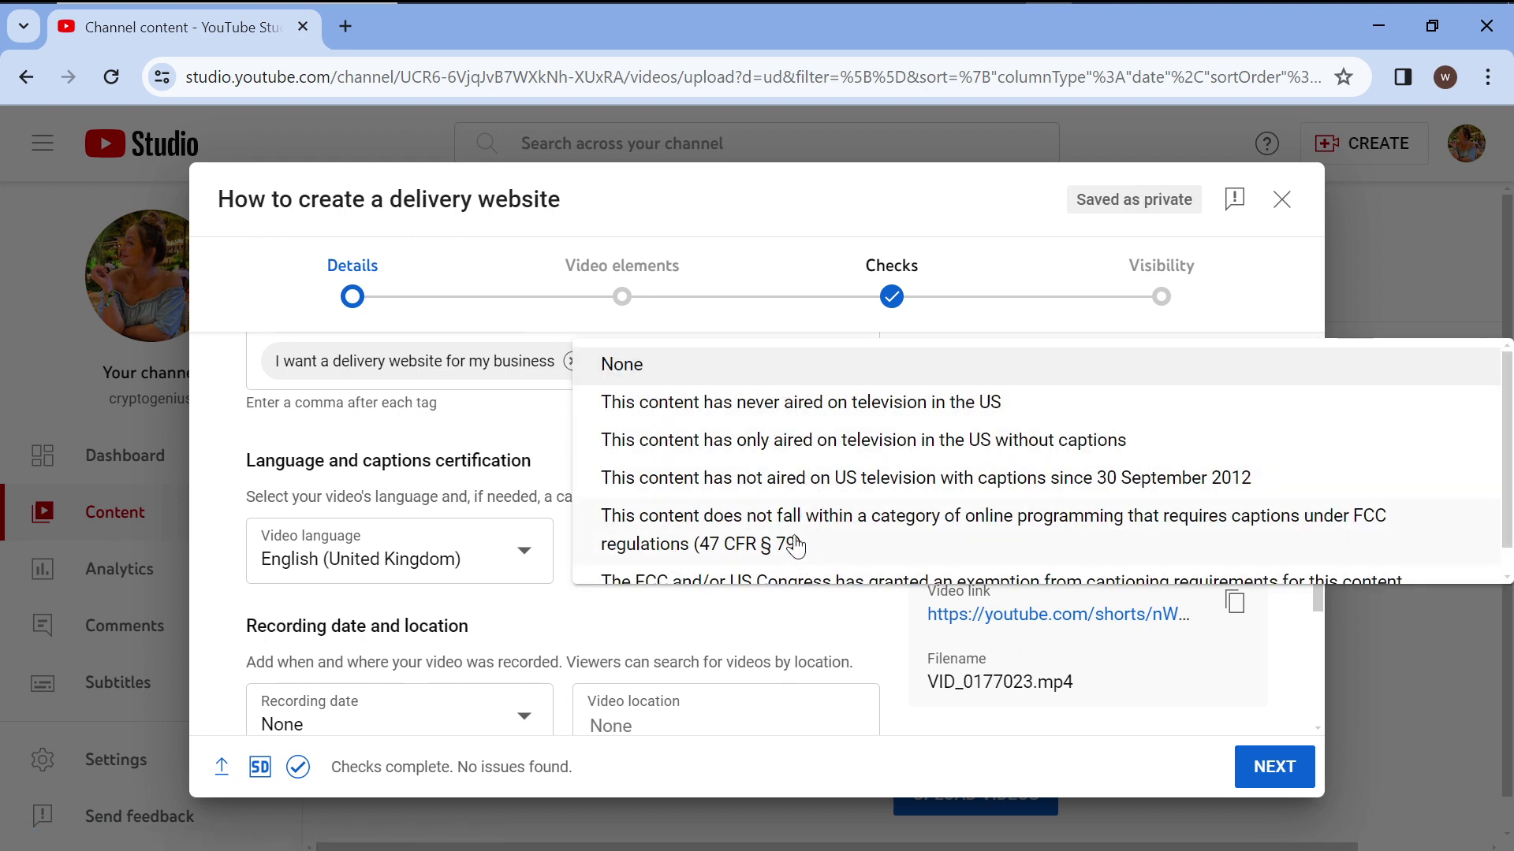
click(747, 631)
scroll(683, 626, down, 7)
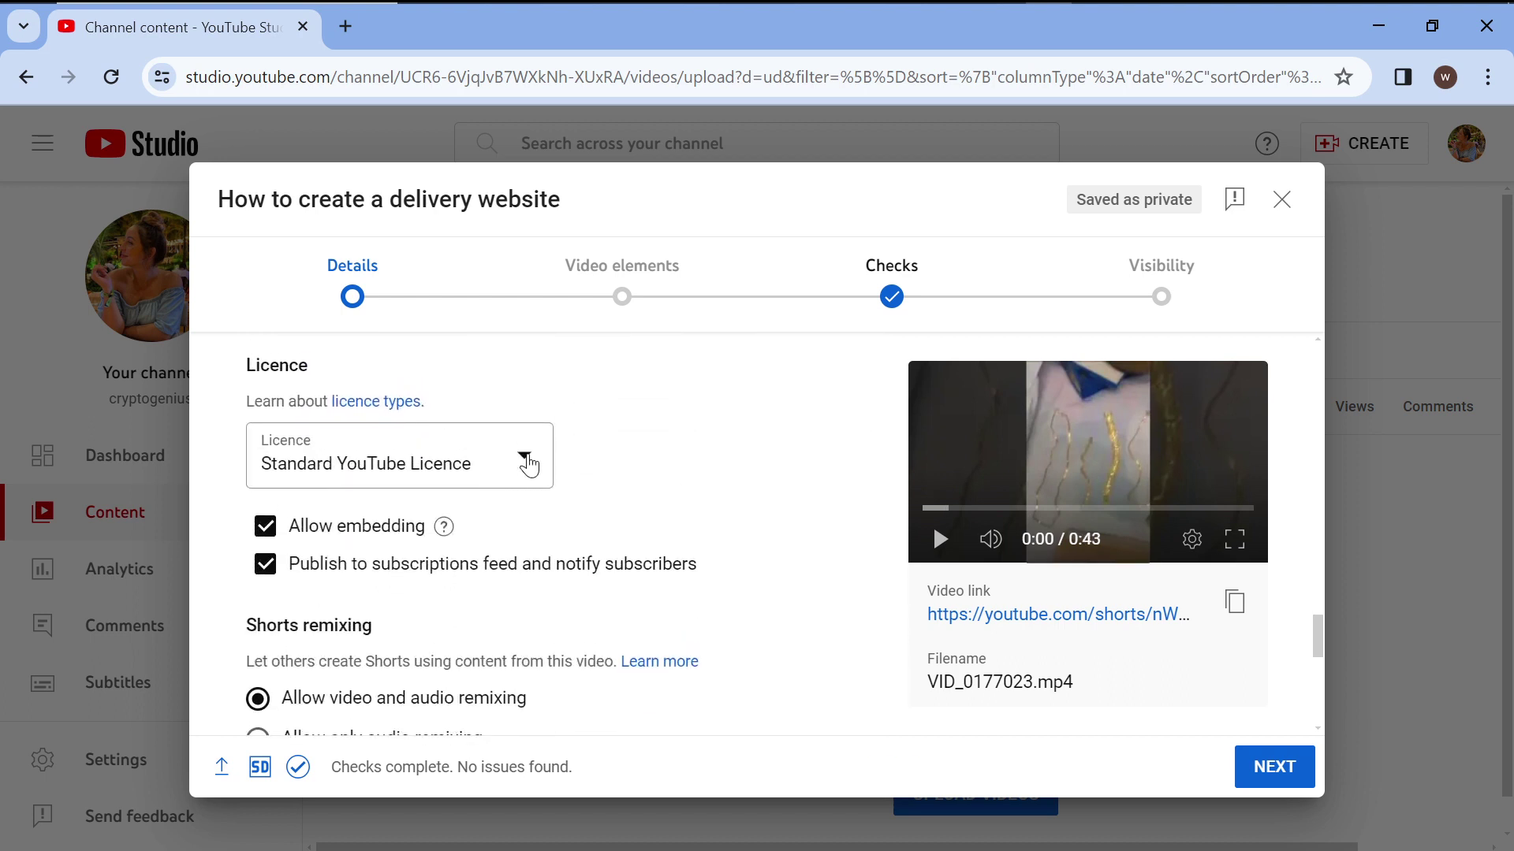
scroll(526, 465, up, 4)
Set the recording date to 11 Feb 2024 and the video location to Lekki Phase 1.
click(536, 576)
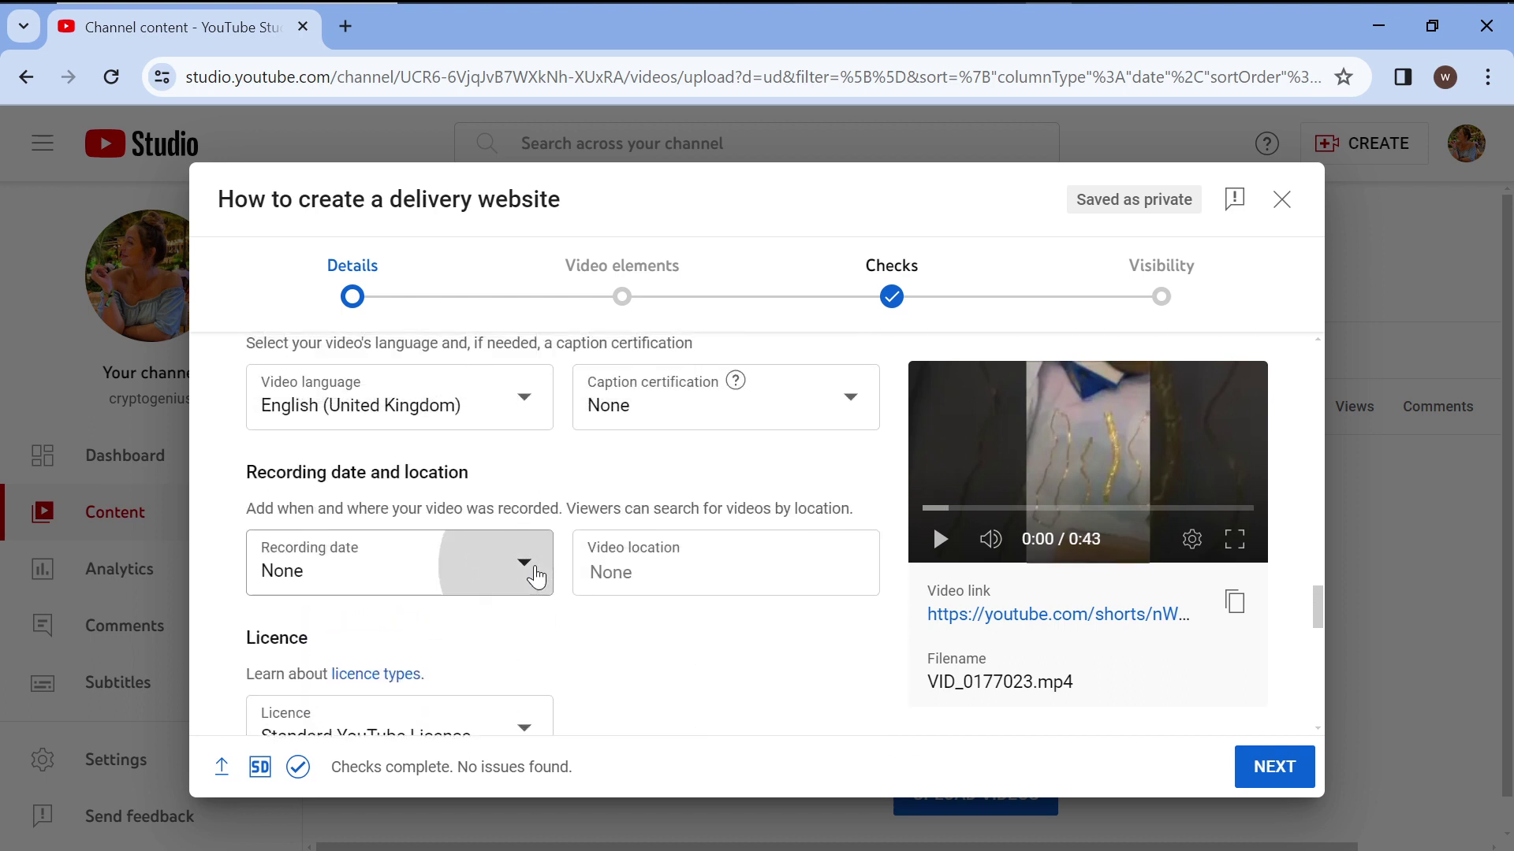
click(539, 393)
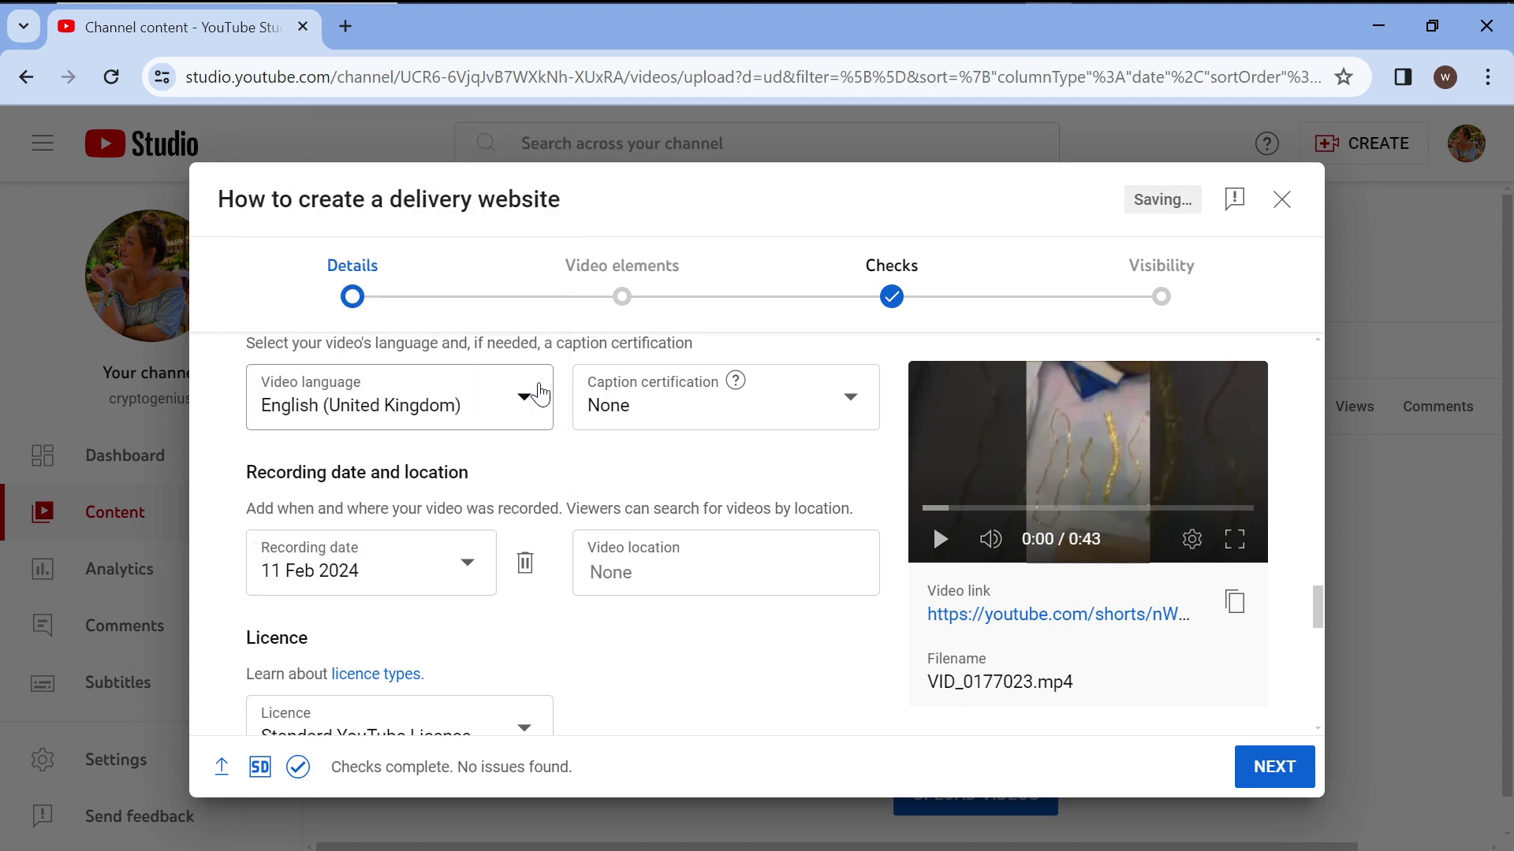
click(663, 576)
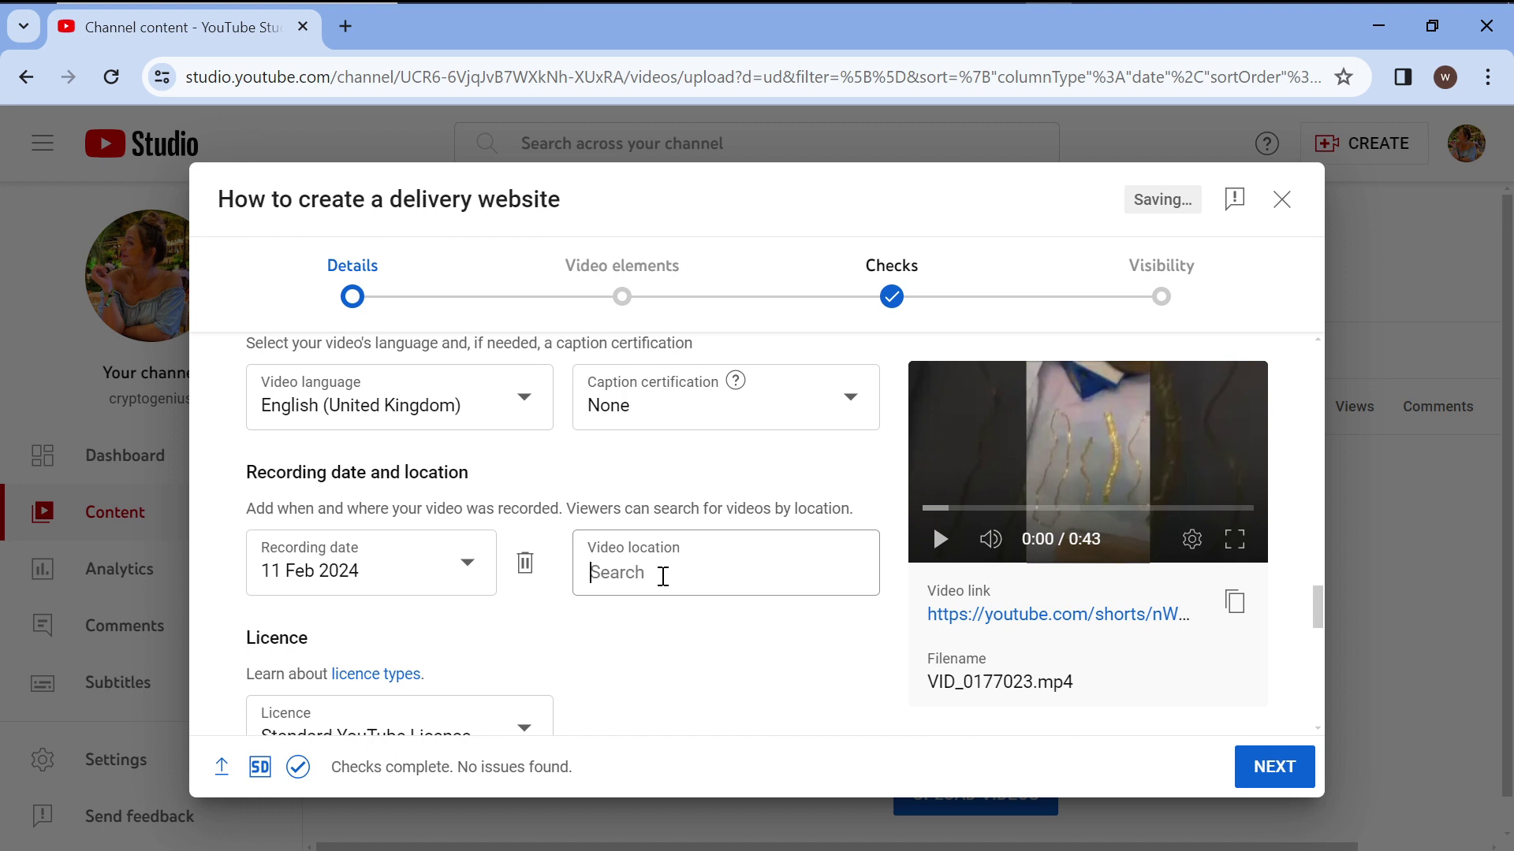
text(Lekii)
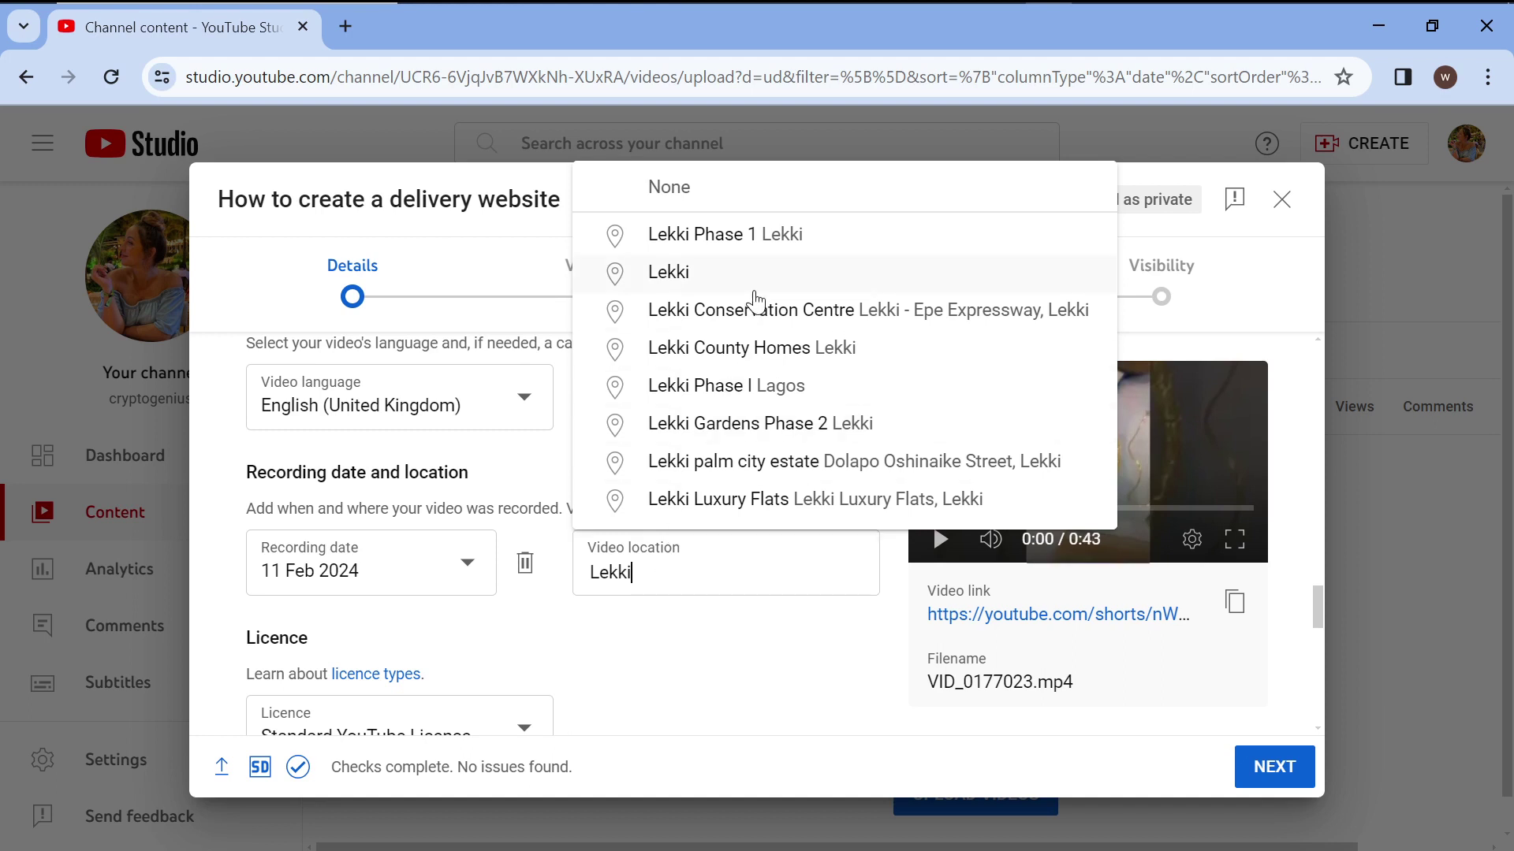
click(757, 247)
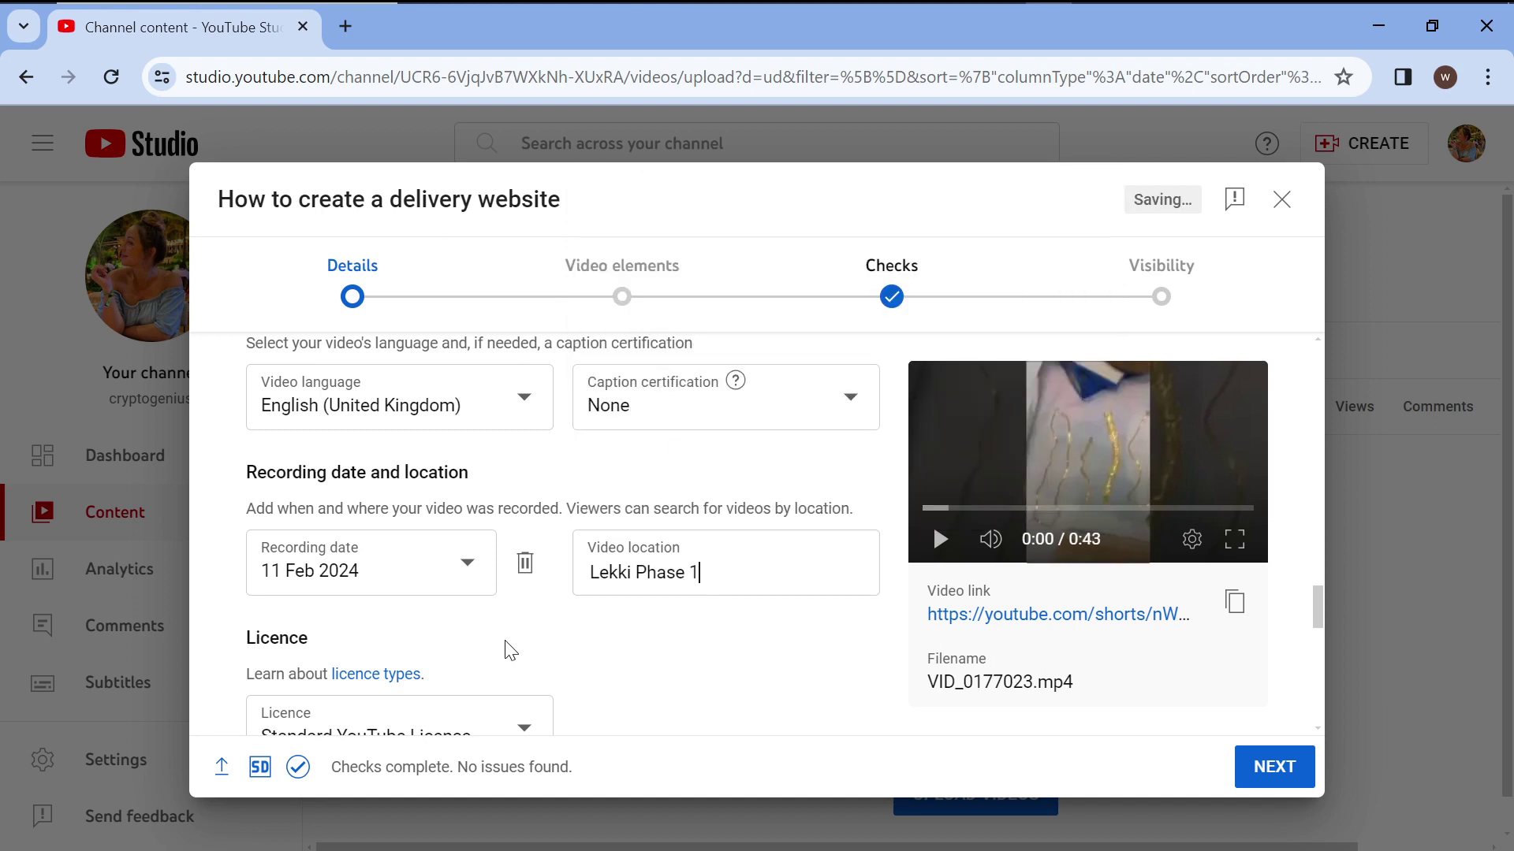
scroll(507, 648, down, 3)
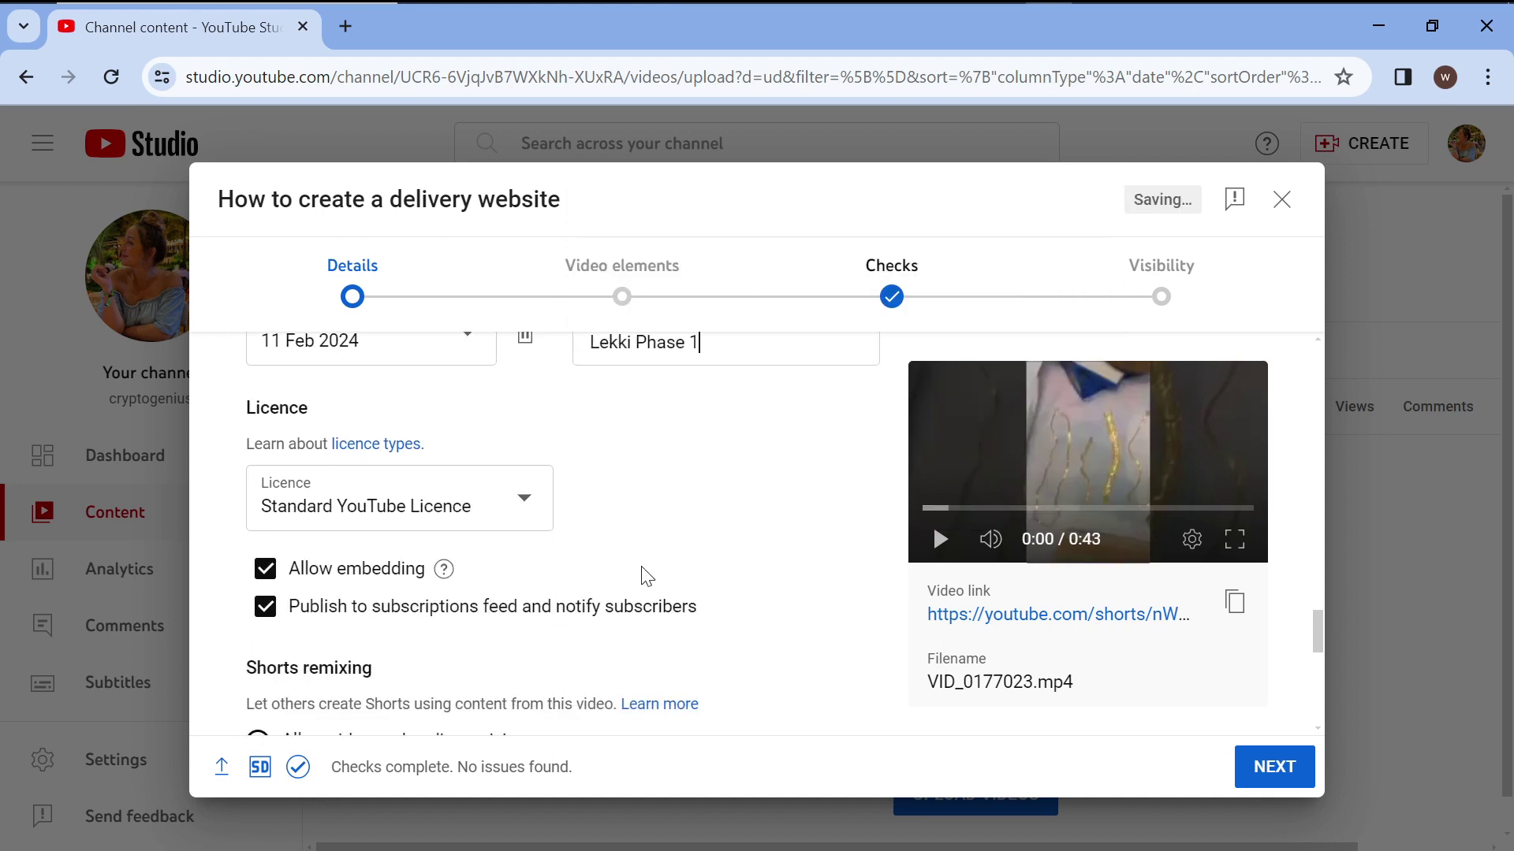
Keep the video category as People and blogs.
scroll(646, 576, down, 3)
scroll(648, 579, down, 2)
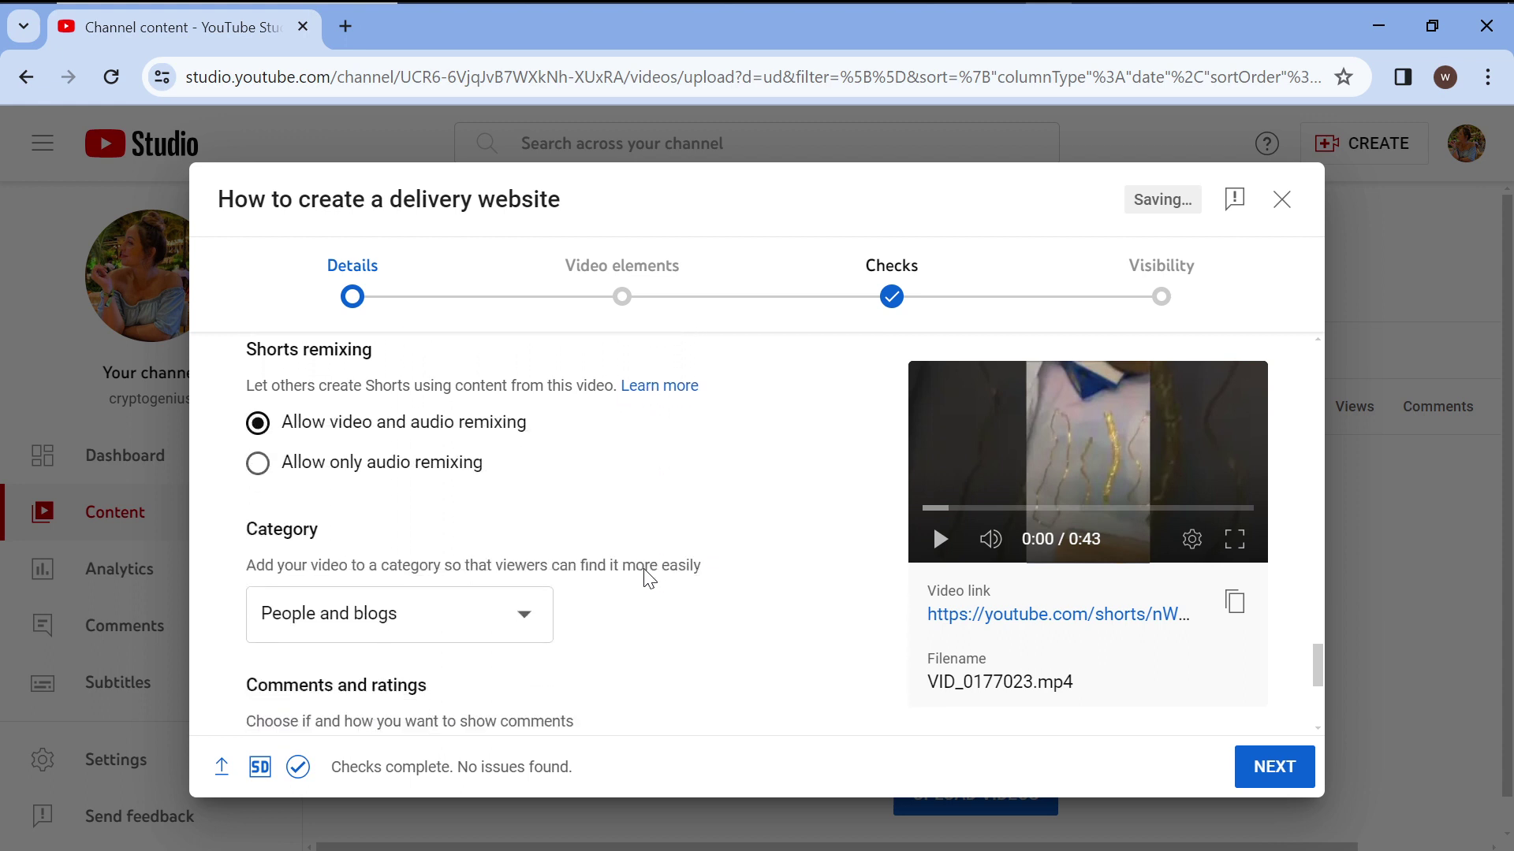
scroll(648, 579, up, 3)
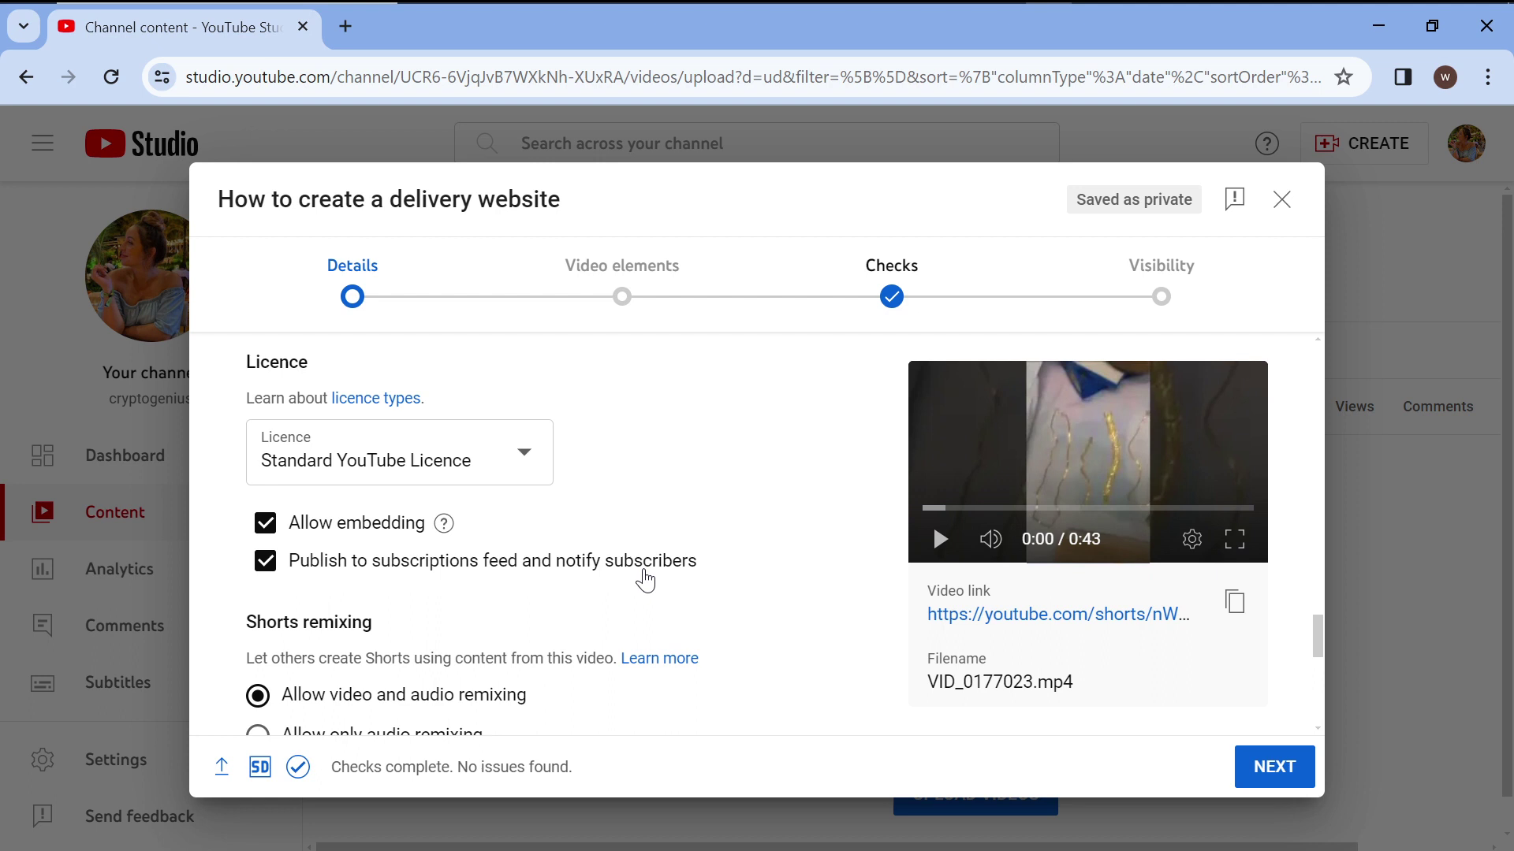
scroll(645, 581, down, 2)
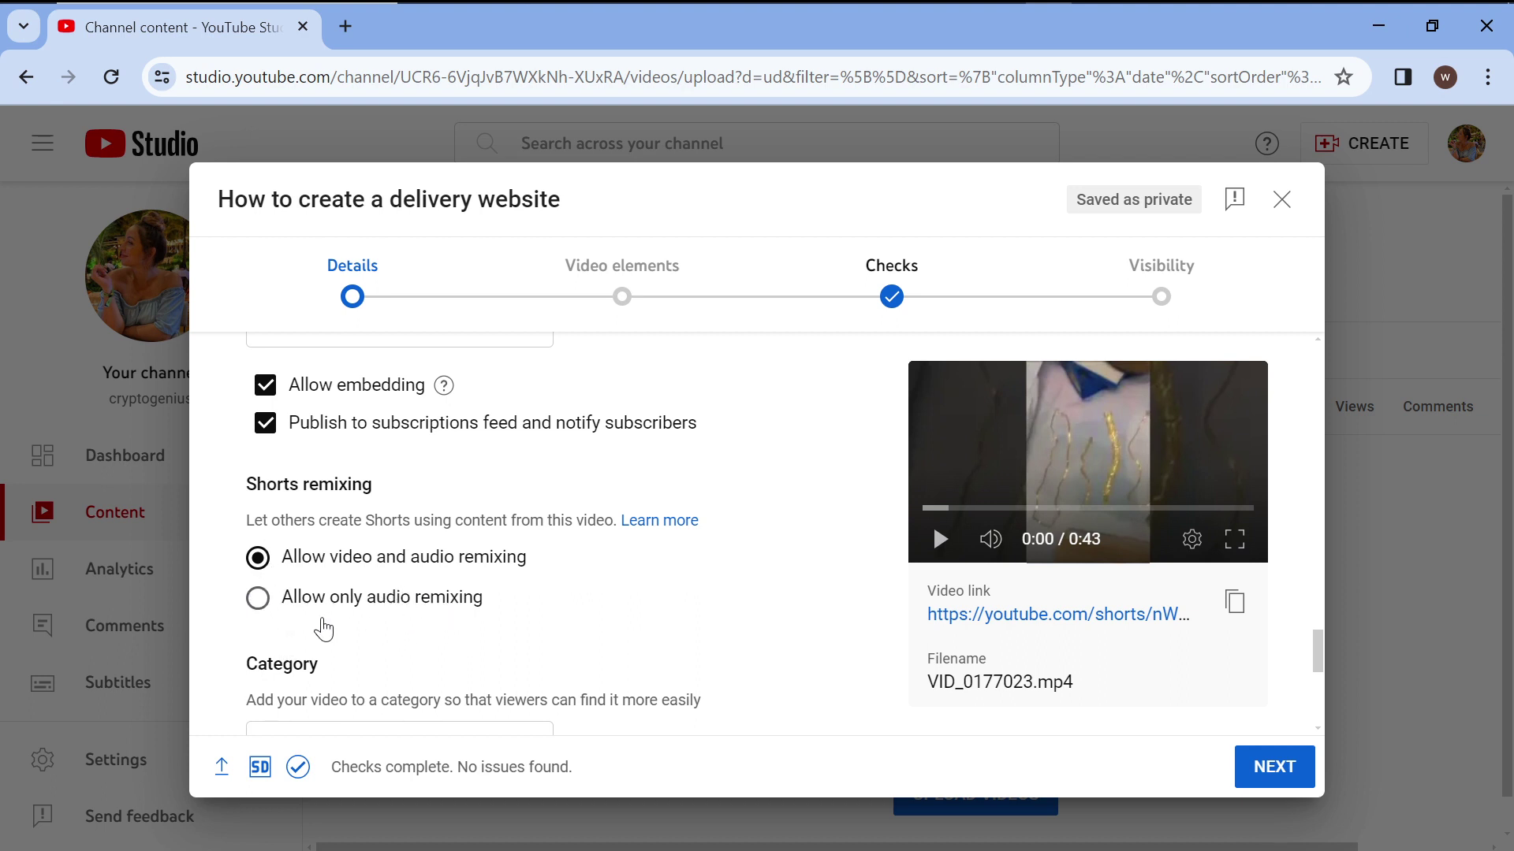
scroll(596, 626, down, 1)
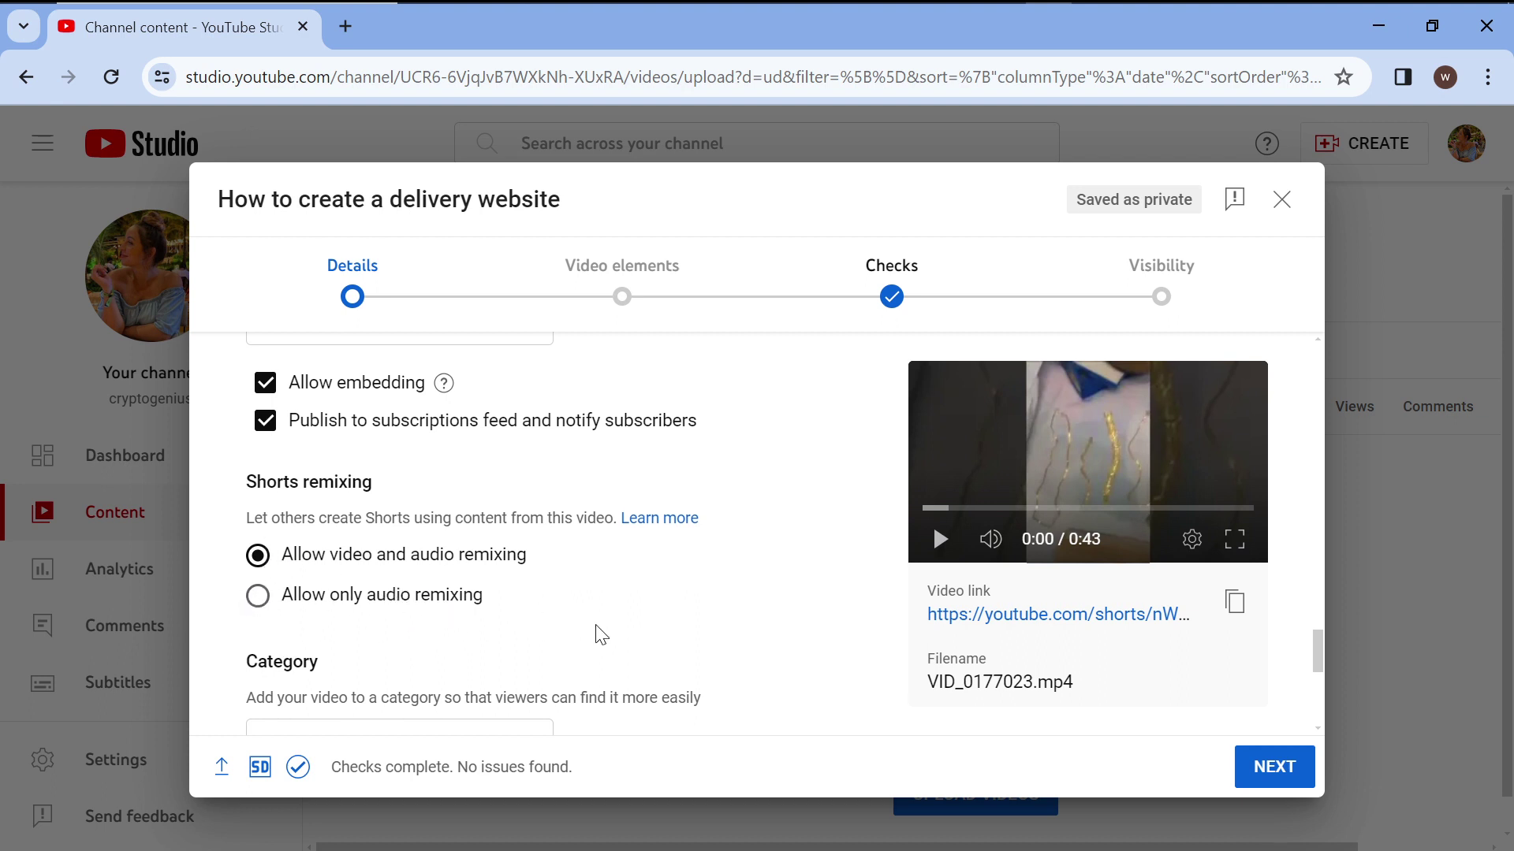
scroll(597, 634, down, 3)
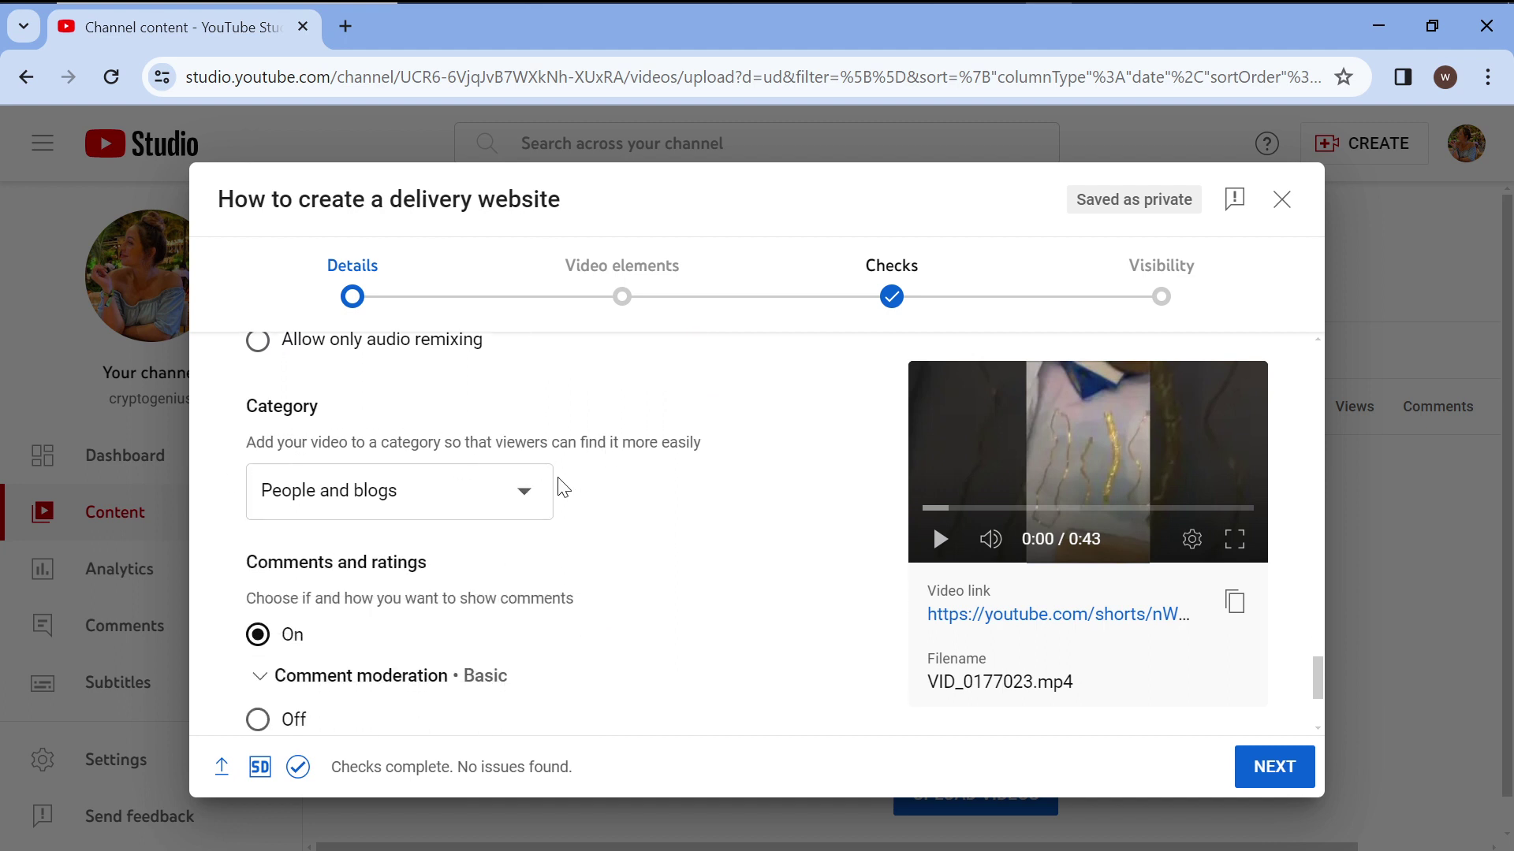
click(527, 507)
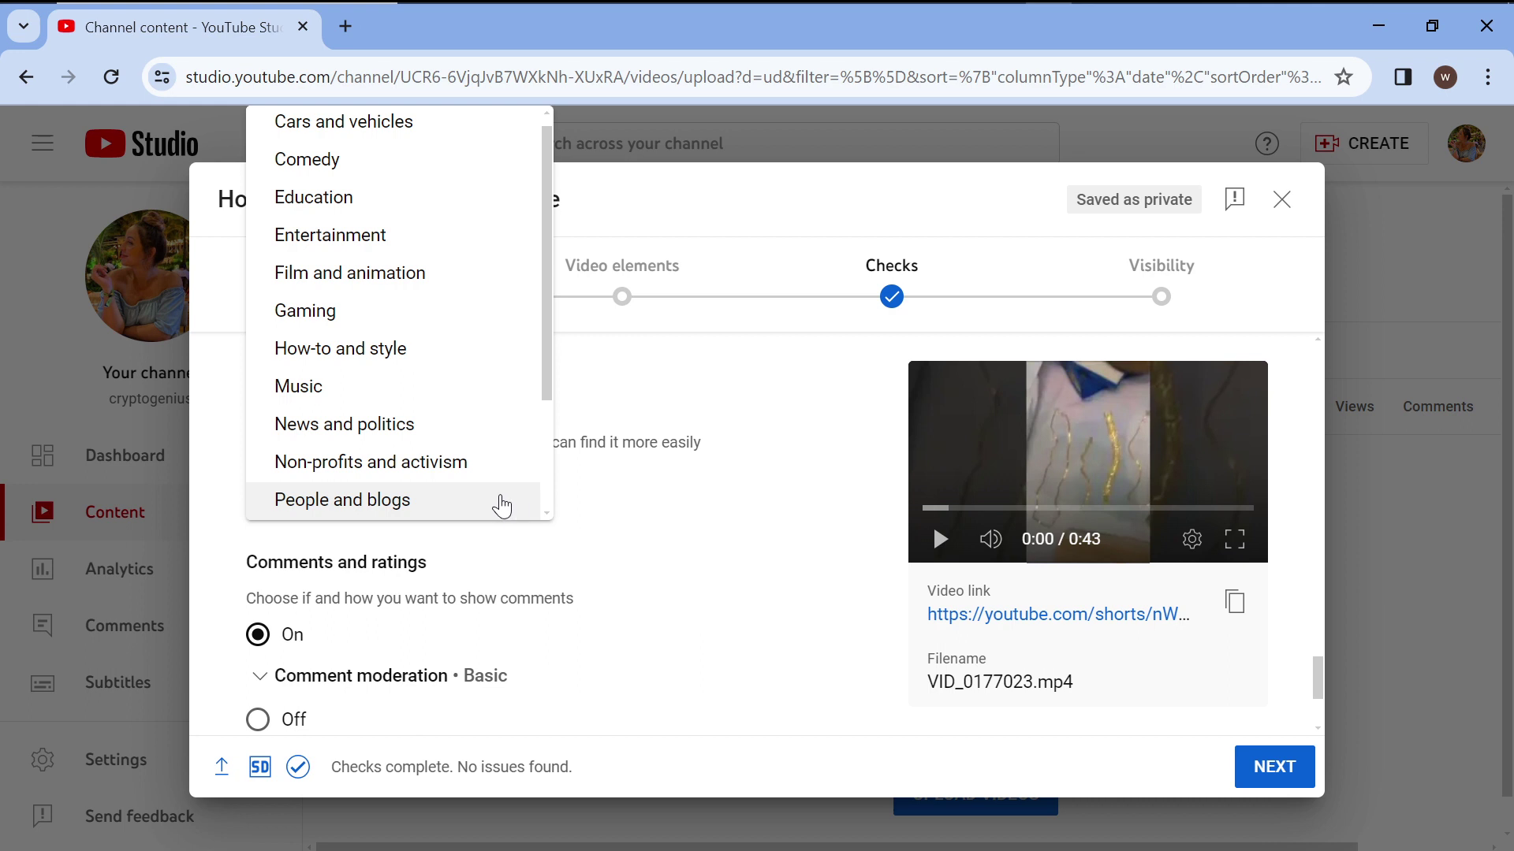
click(479, 511)
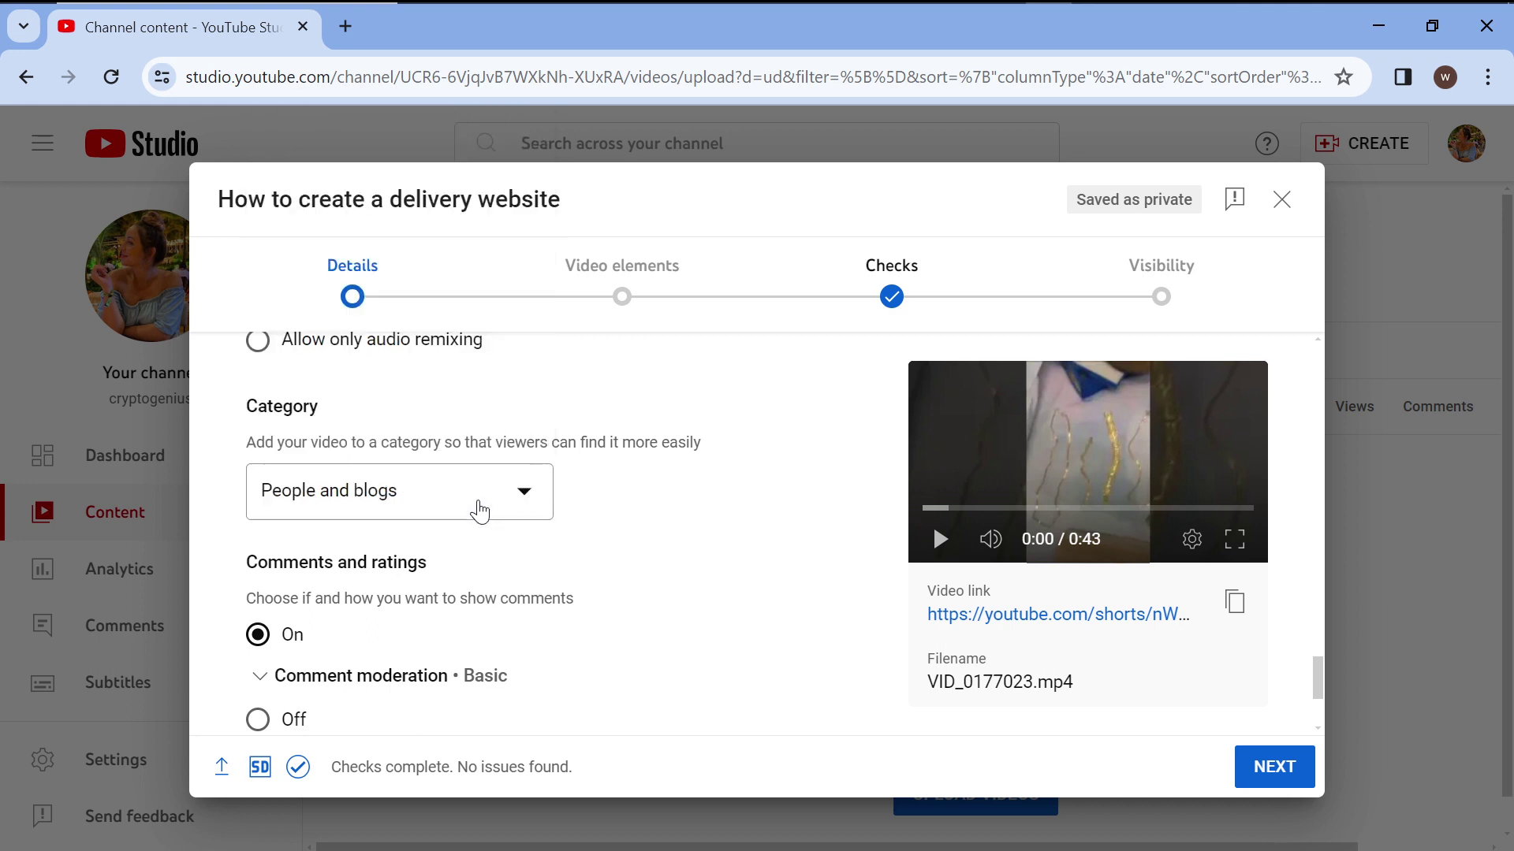
click(479, 511)
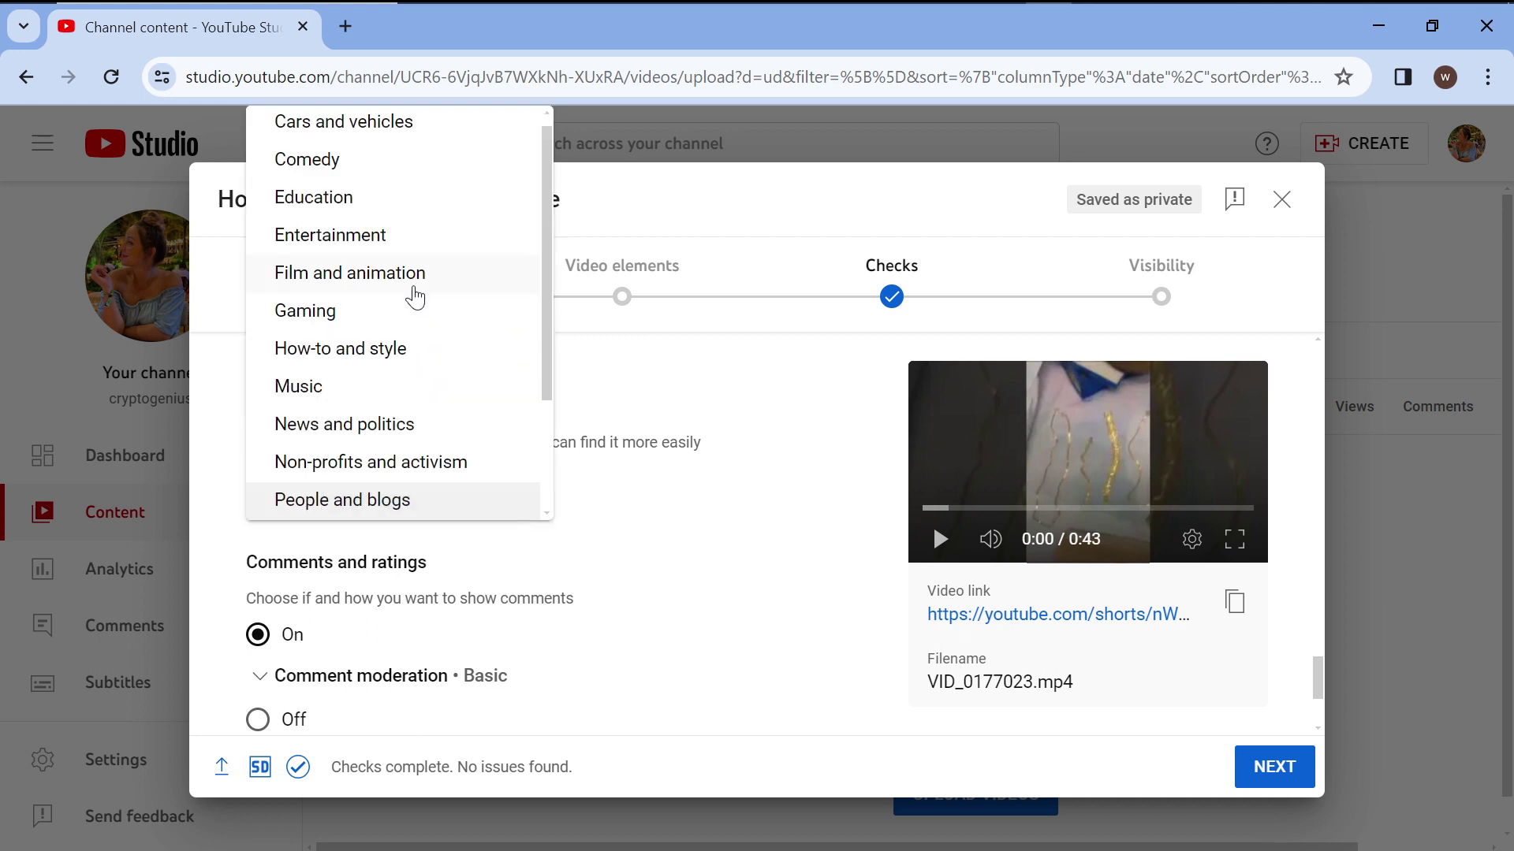
scroll(399, 291, down, 3)
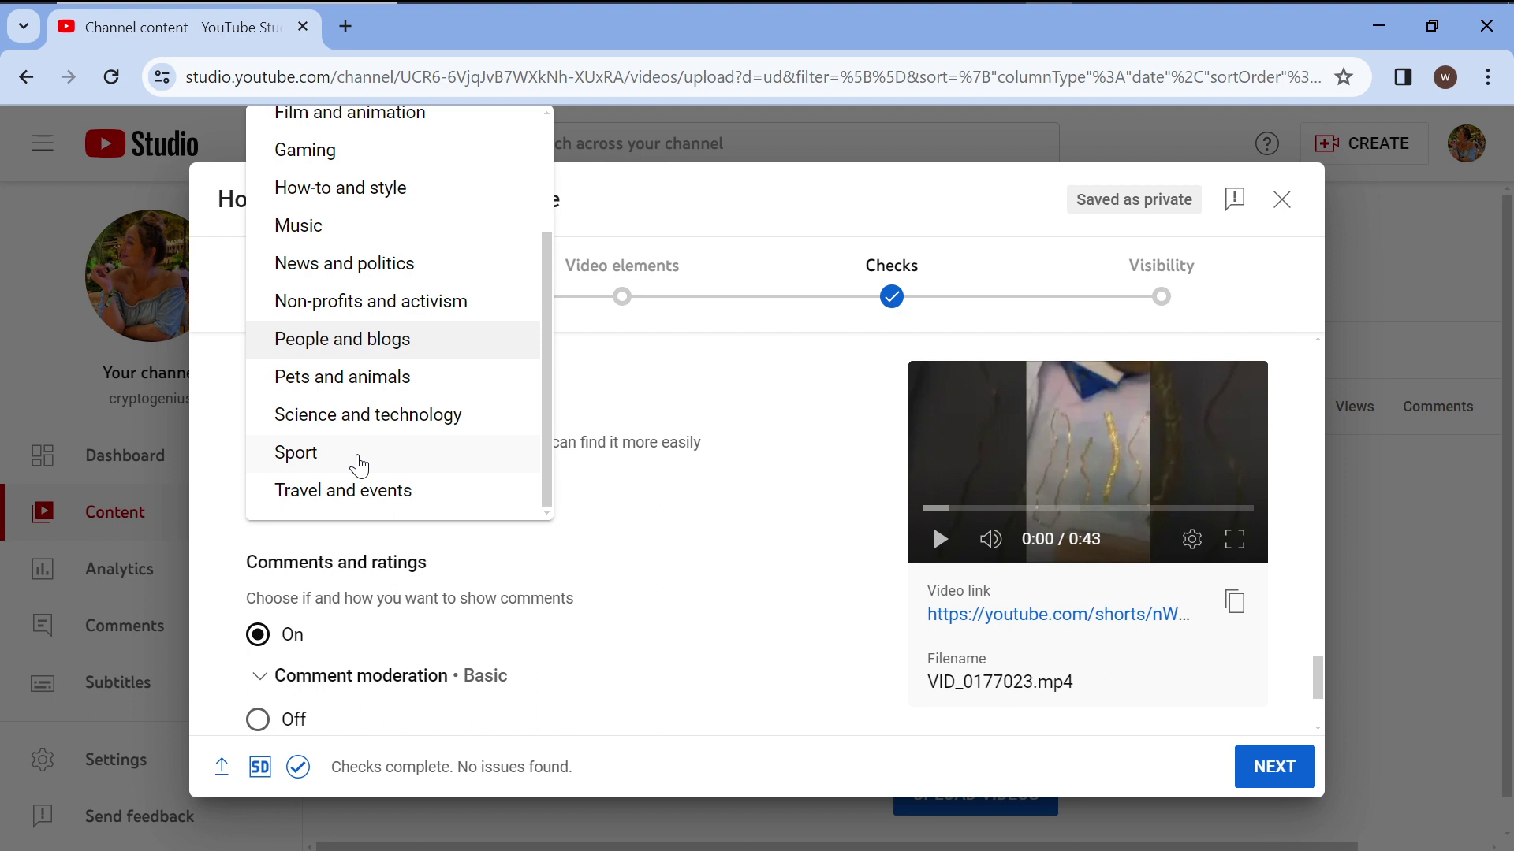
scroll(399, 371, up, 3)
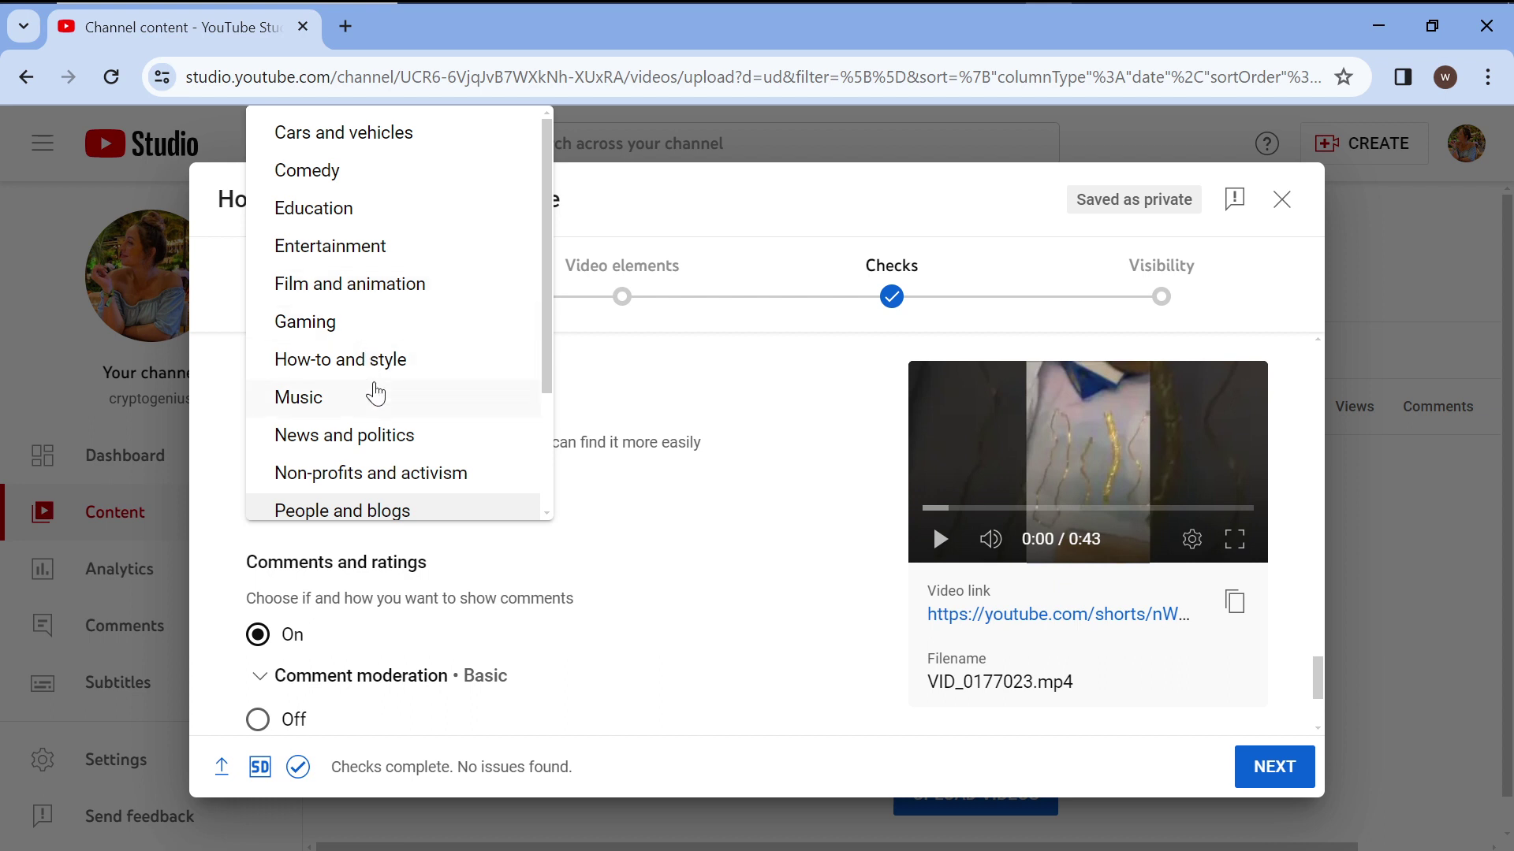
click(437, 510)
Advance the upload to the Video elements step.
scroll(629, 641, down, 2)
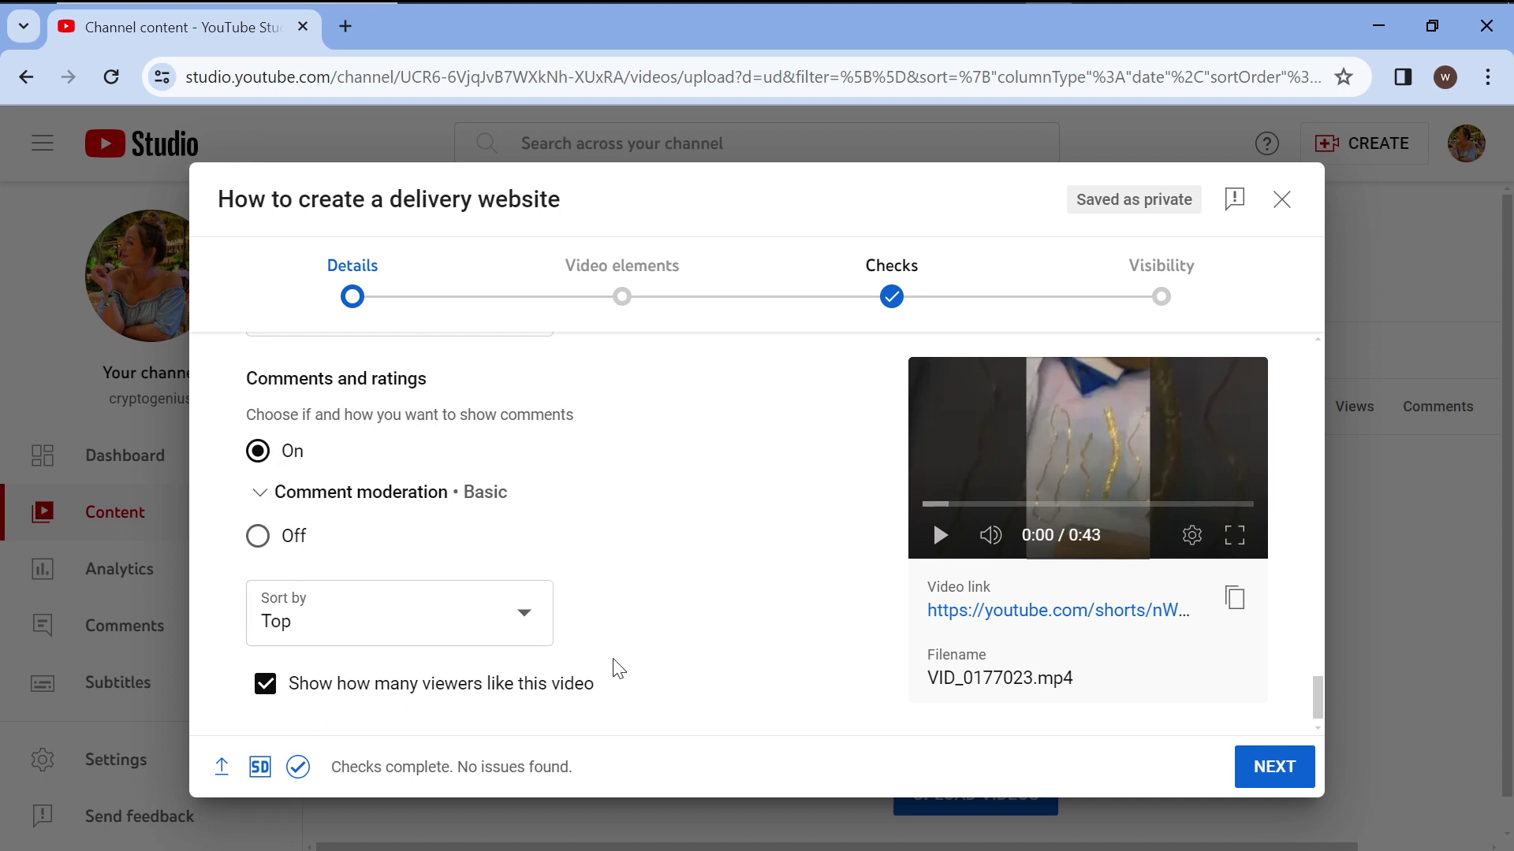
scroll(615, 667, down, 1)
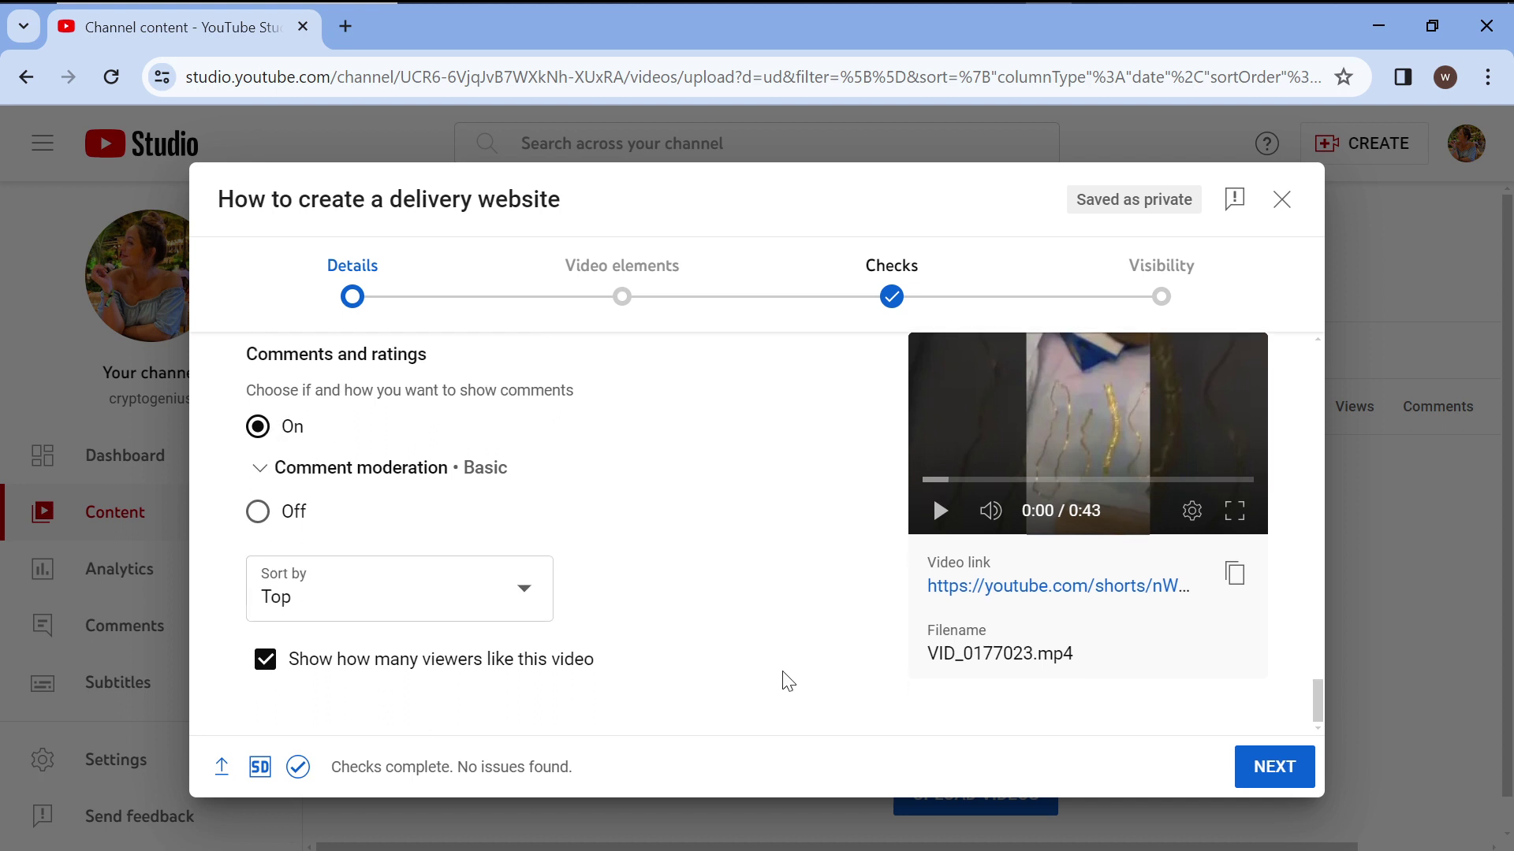
scroll(788, 682, up, 10)
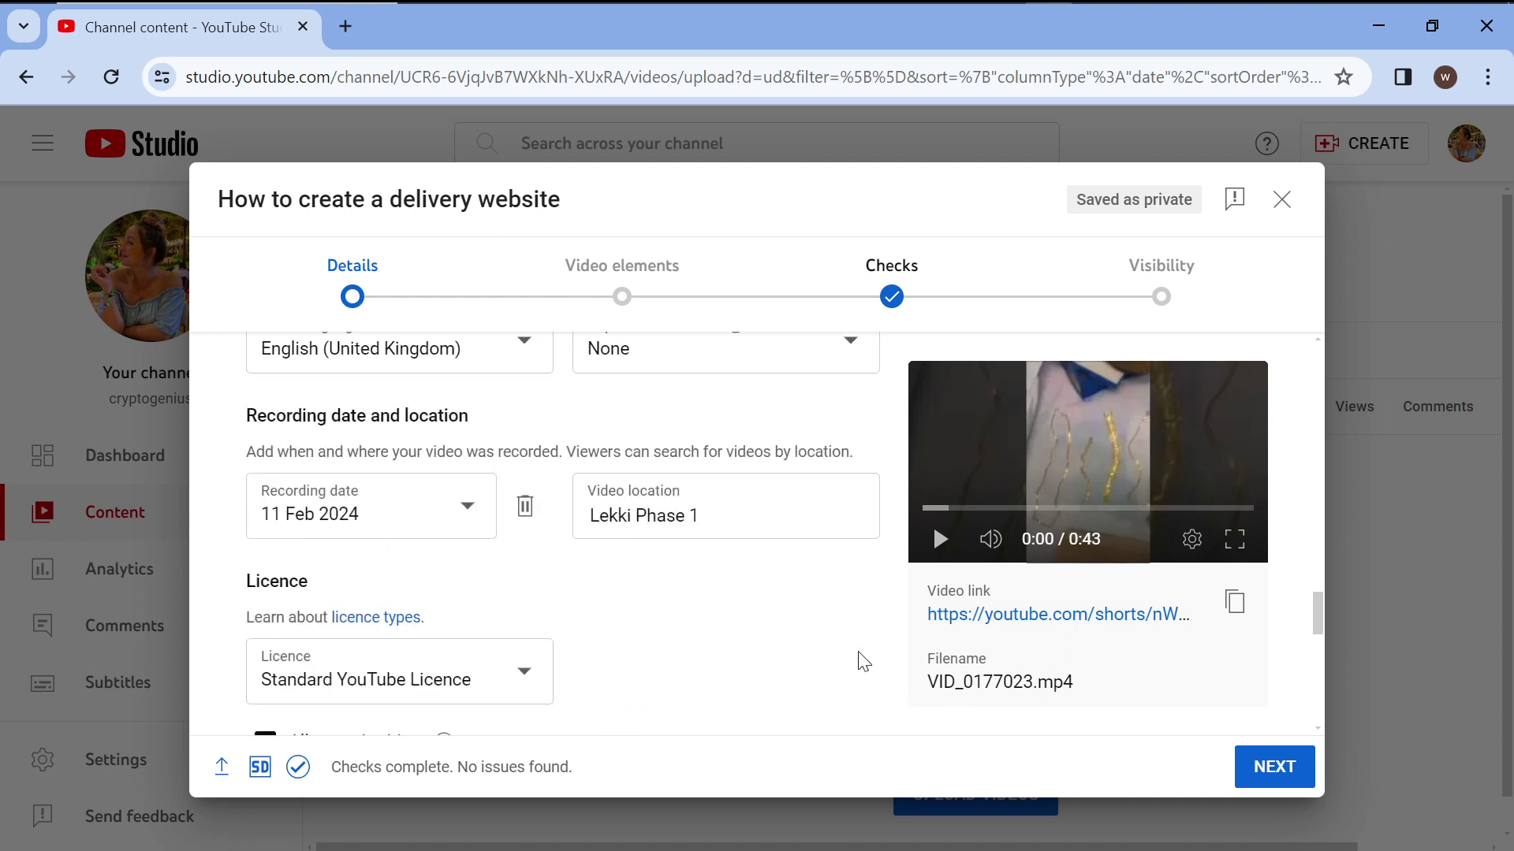
click(1289, 776)
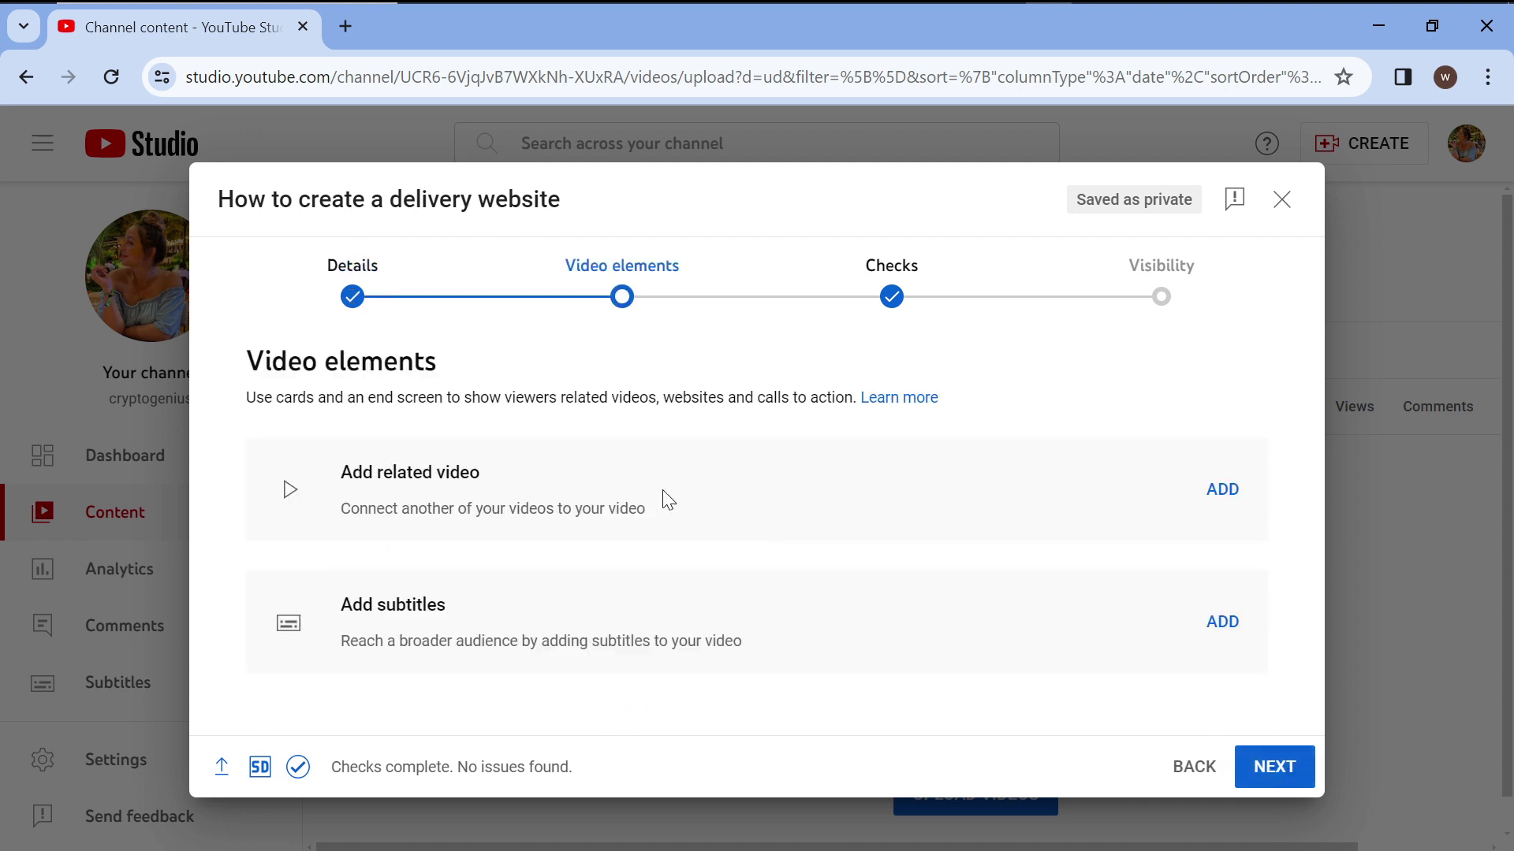
Try to link a related video and choose building channel history for verification.
click(1225, 489)
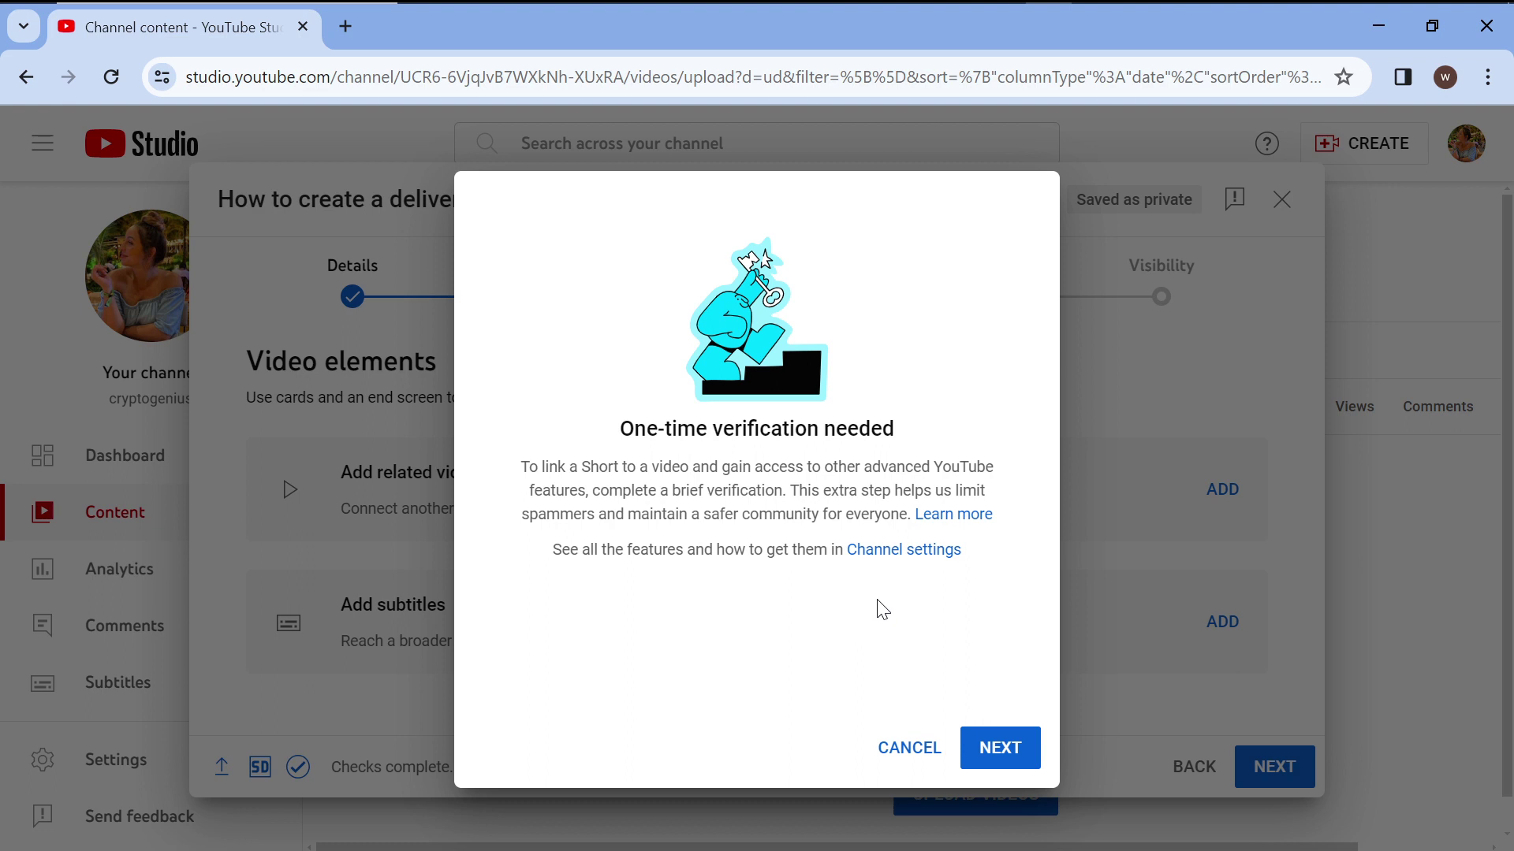
click(1015, 754)
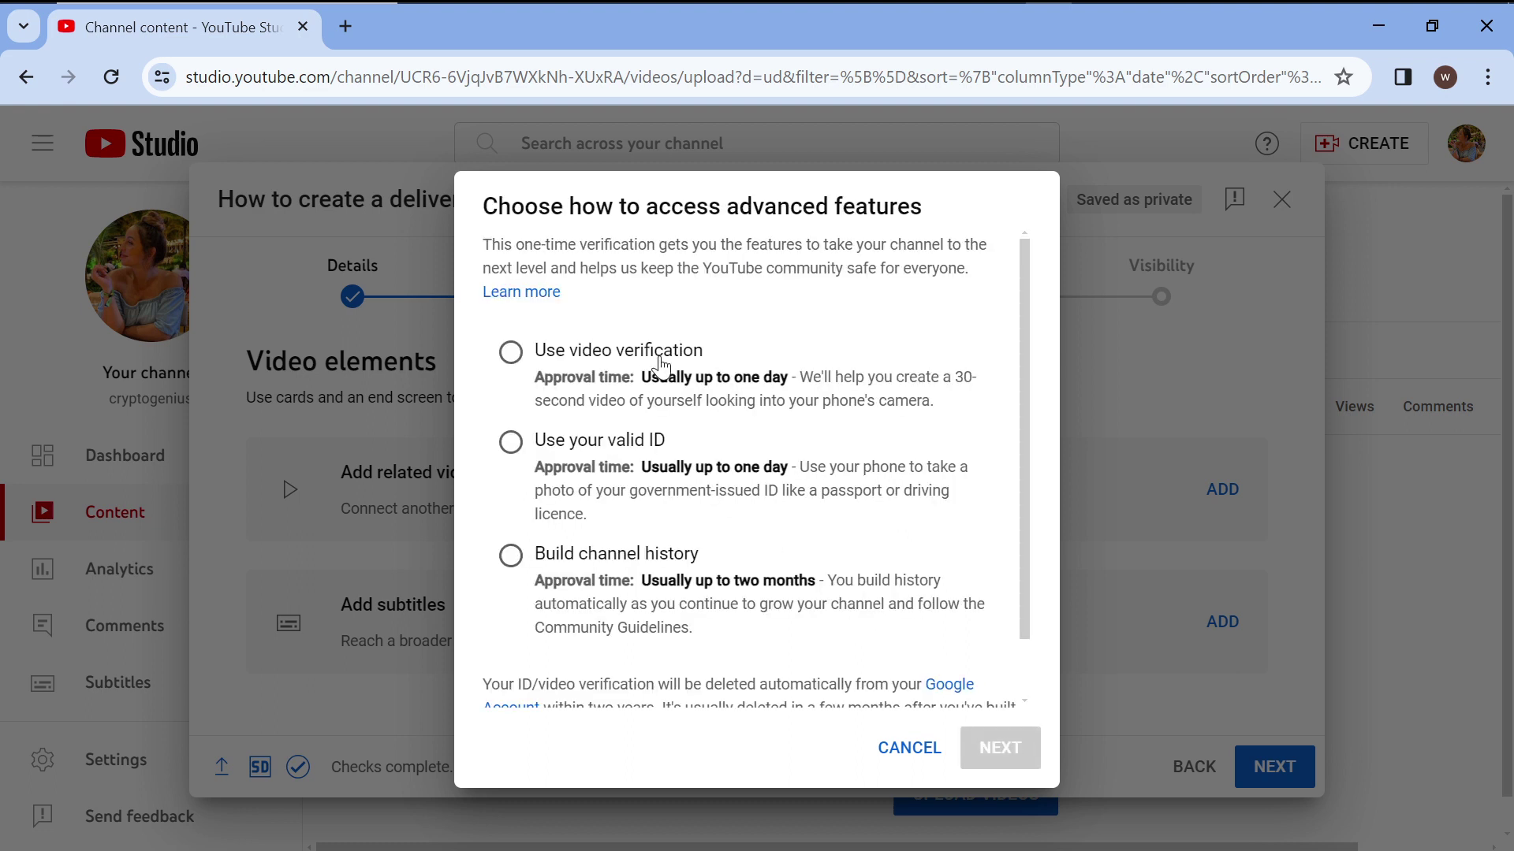
scroll(651, 323, down, 2)
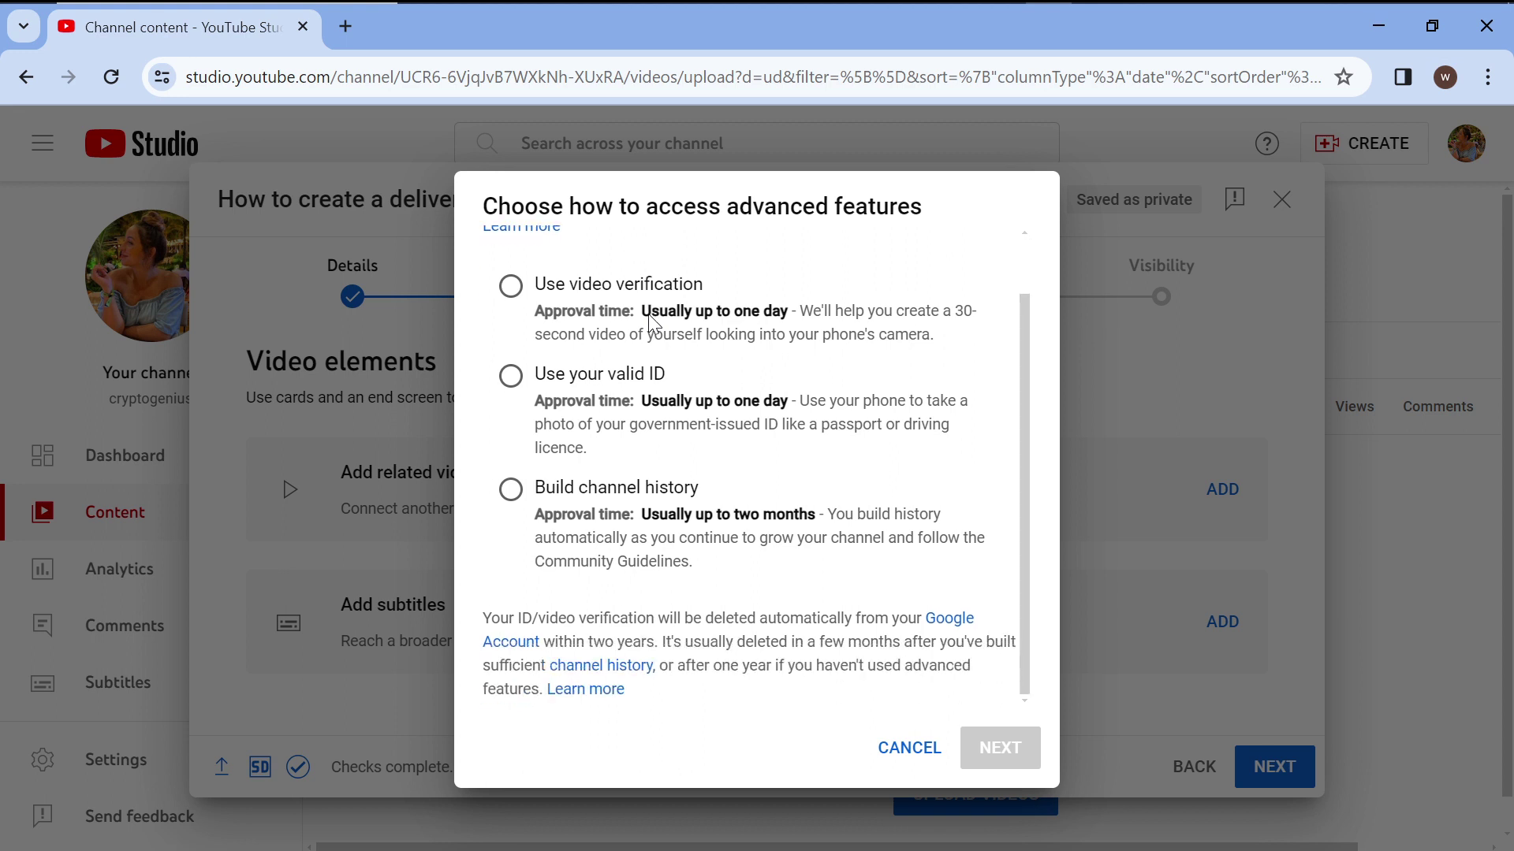
scroll(648, 314, up, 2)
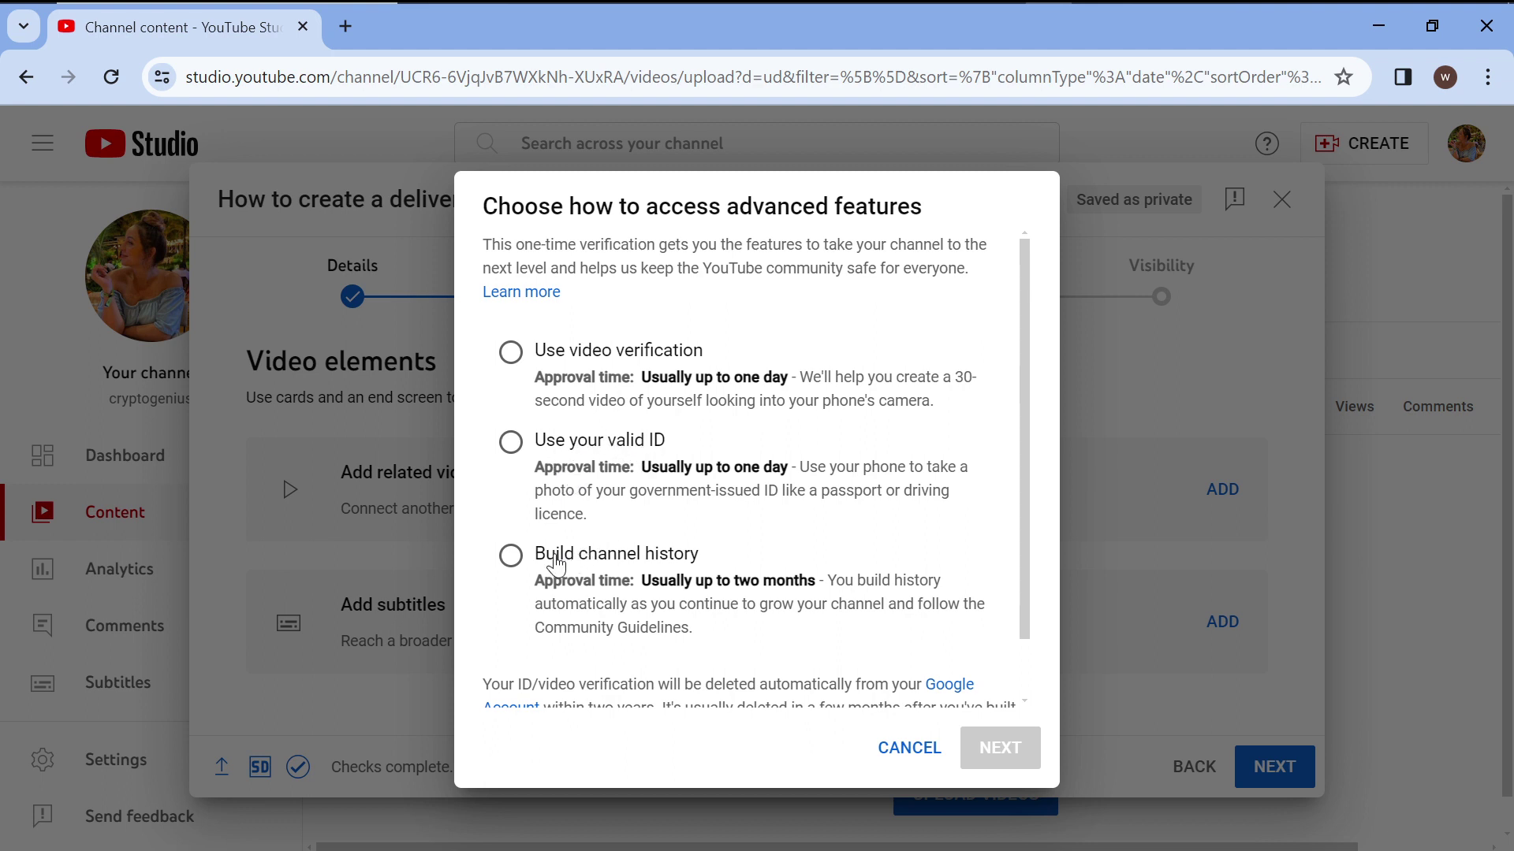
click(511, 558)
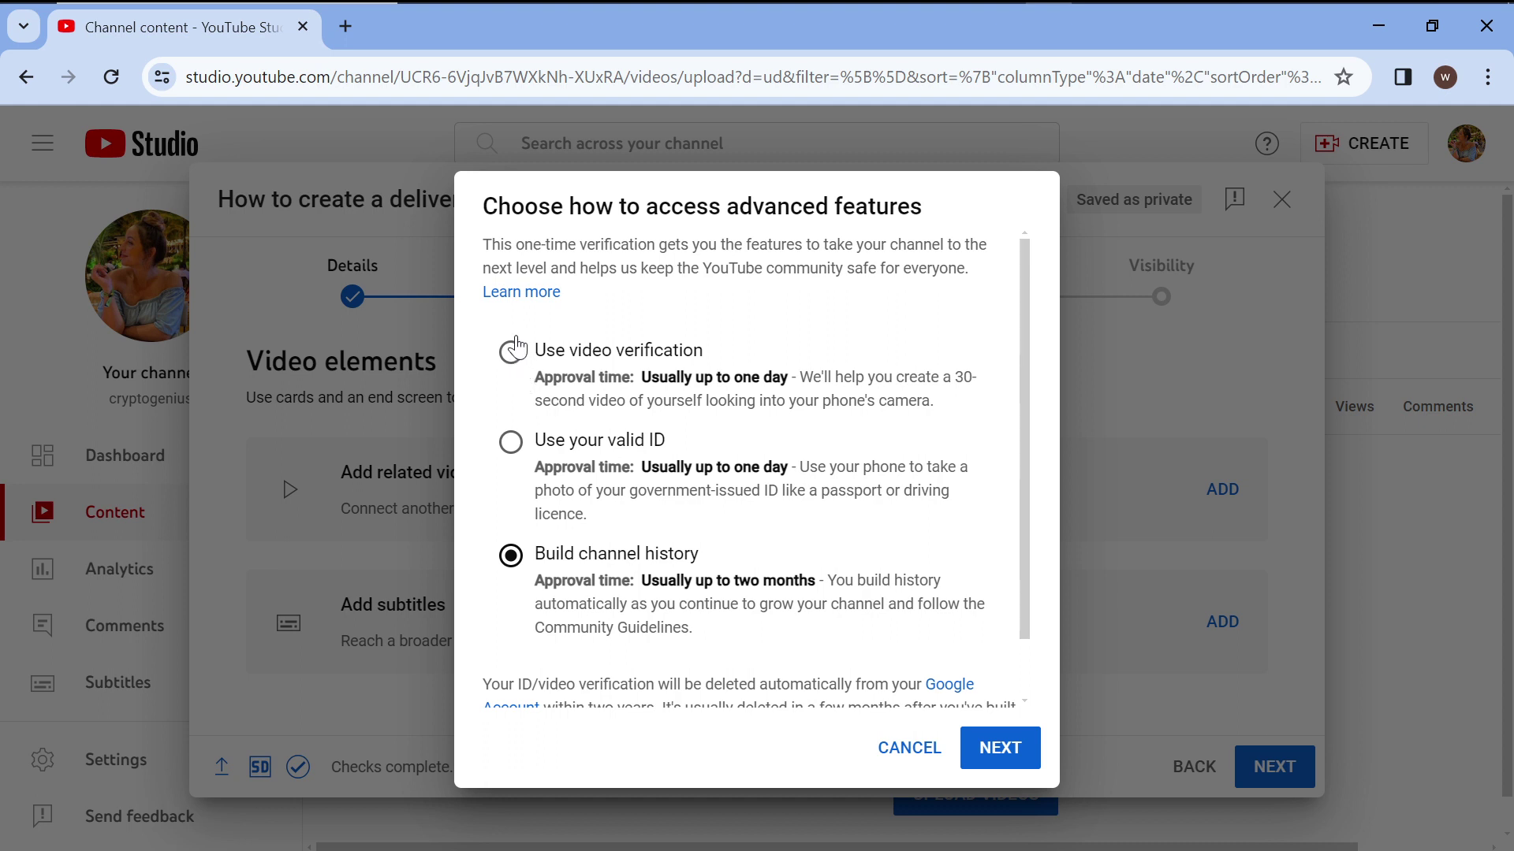
click(1017, 753)
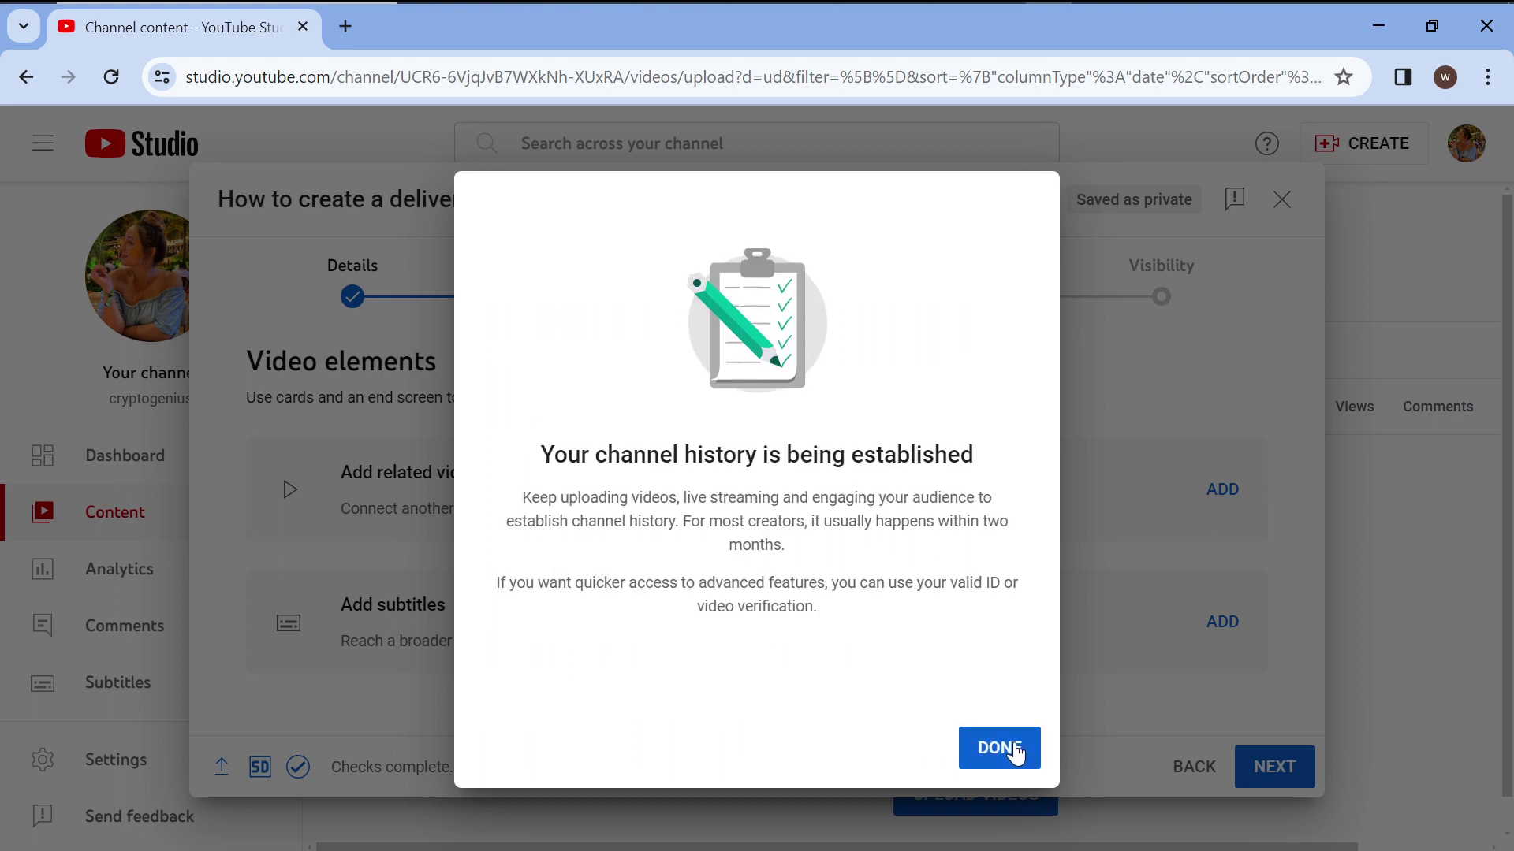
click(1012, 755)
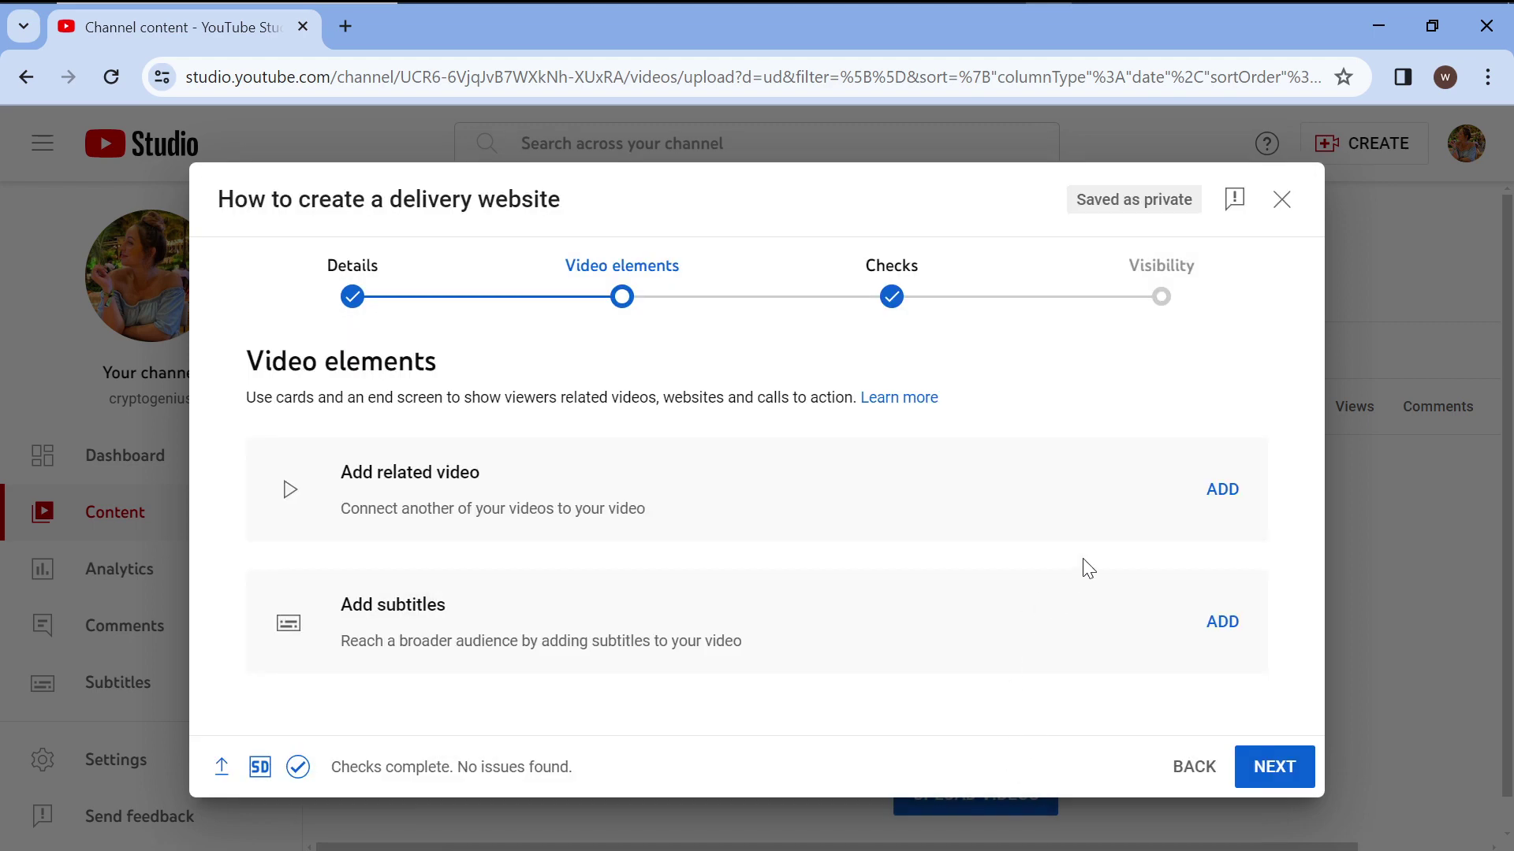
Retry linking a related video, choose video verification, and start phone number verification.
click(1221, 490)
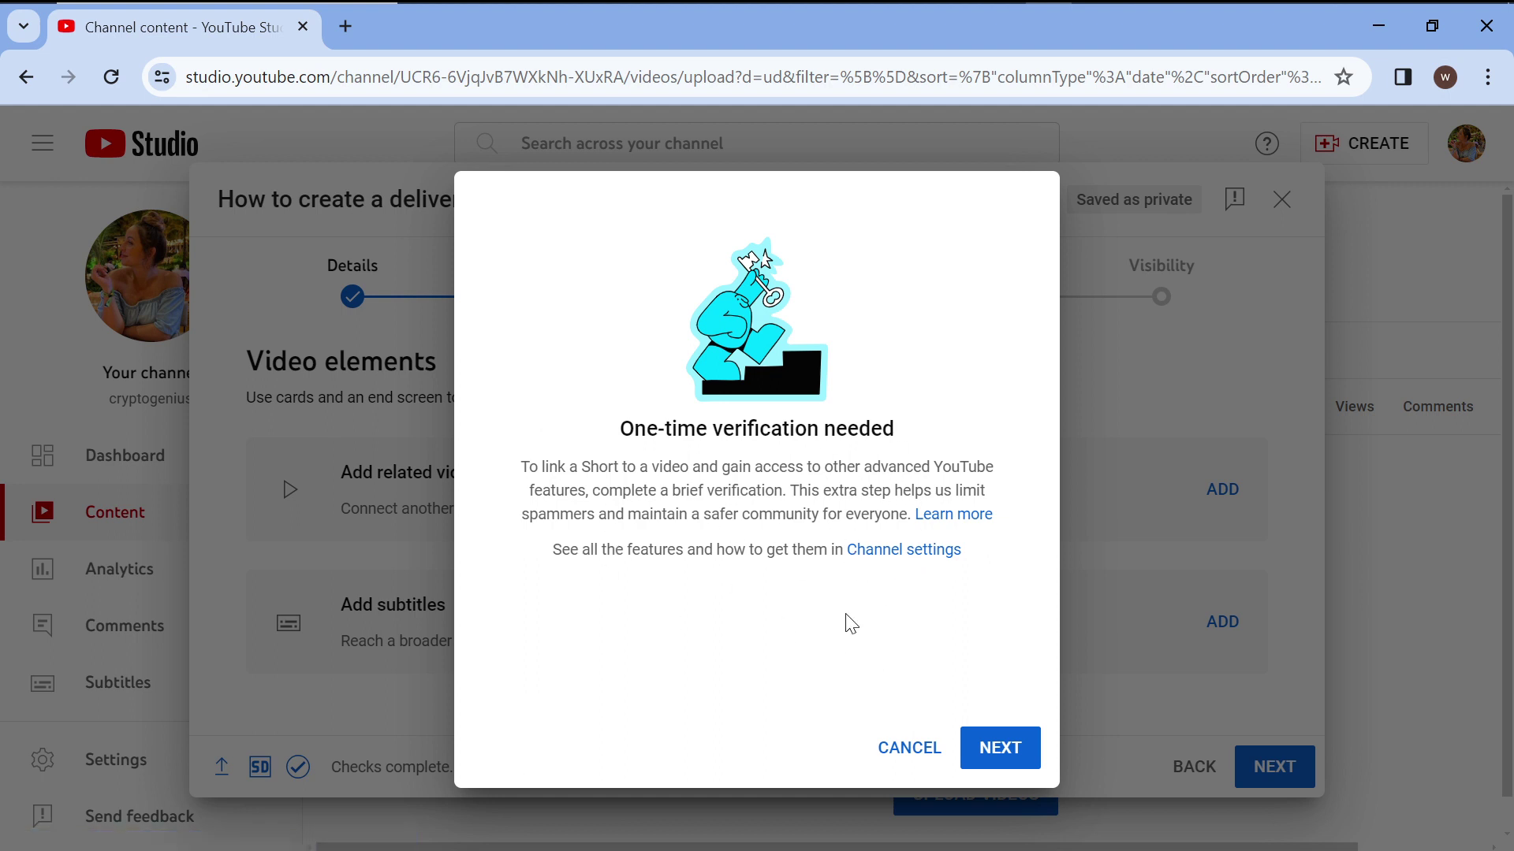
click(990, 751)
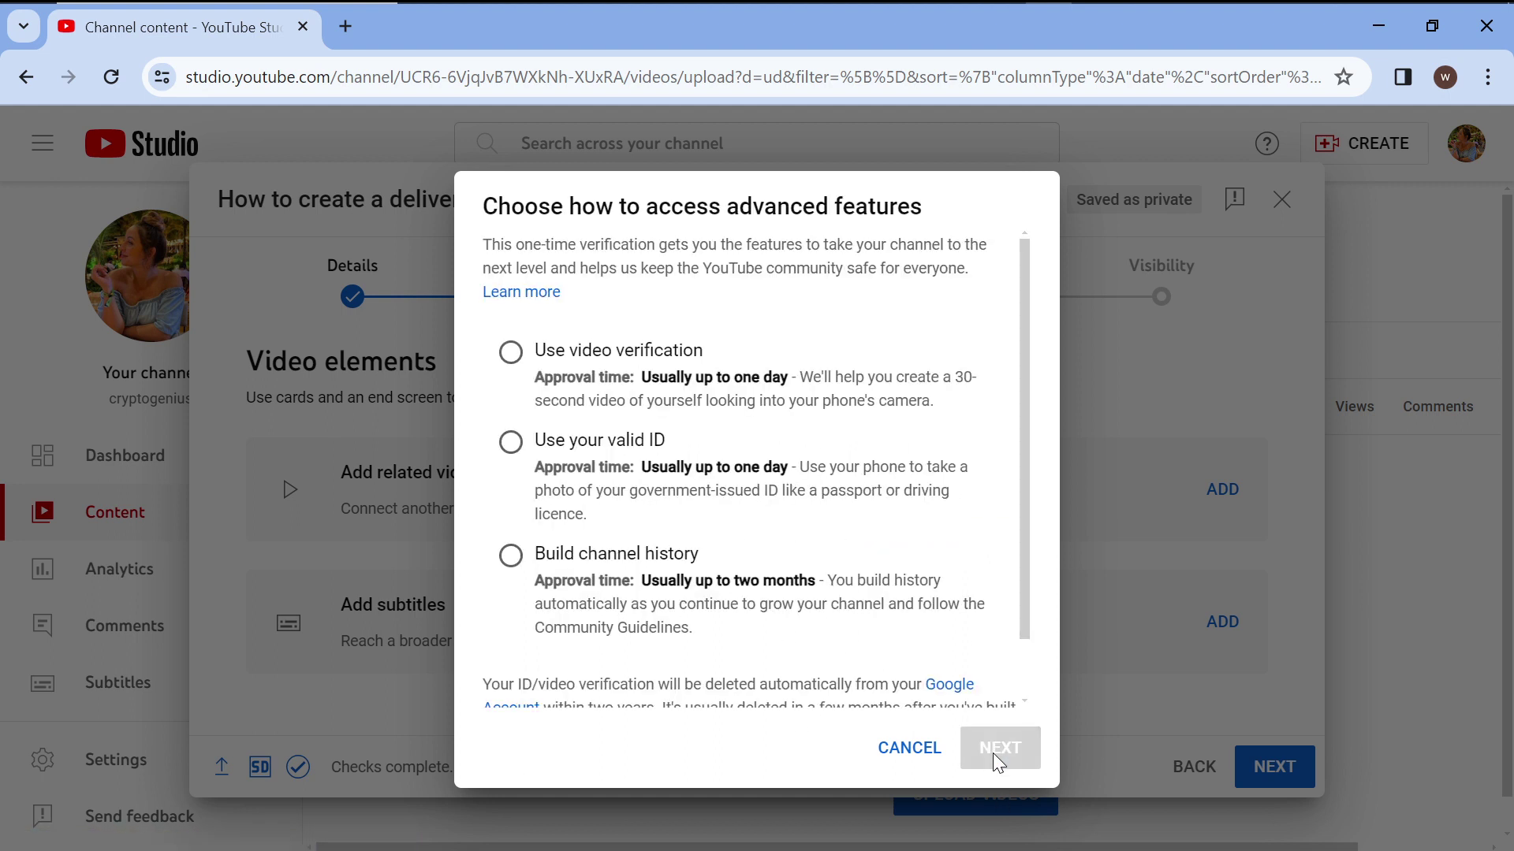
click(508, 355)
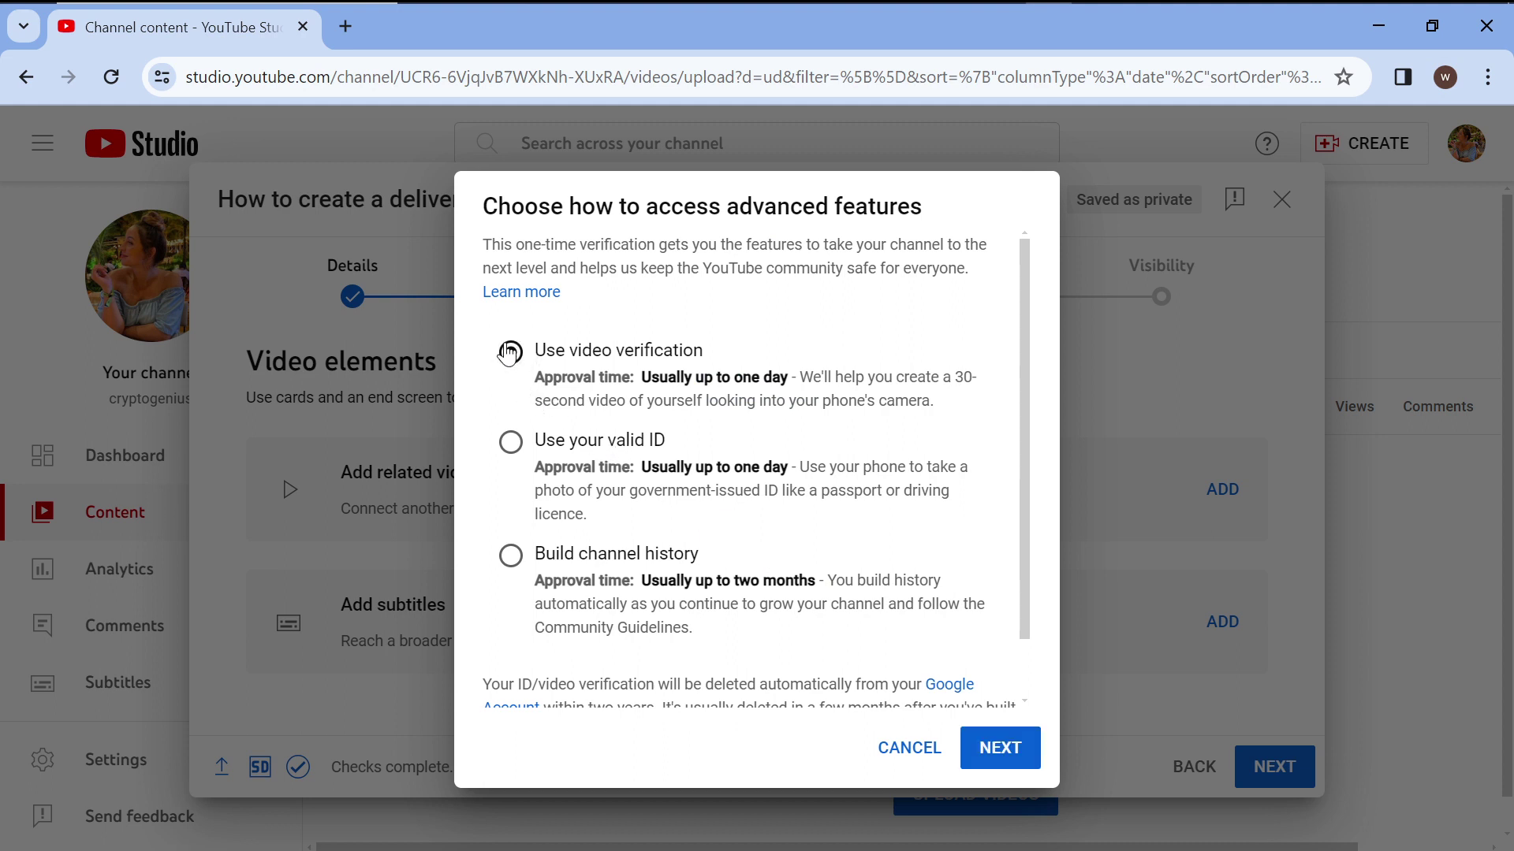
click(994, 745)
click(1001, 752)
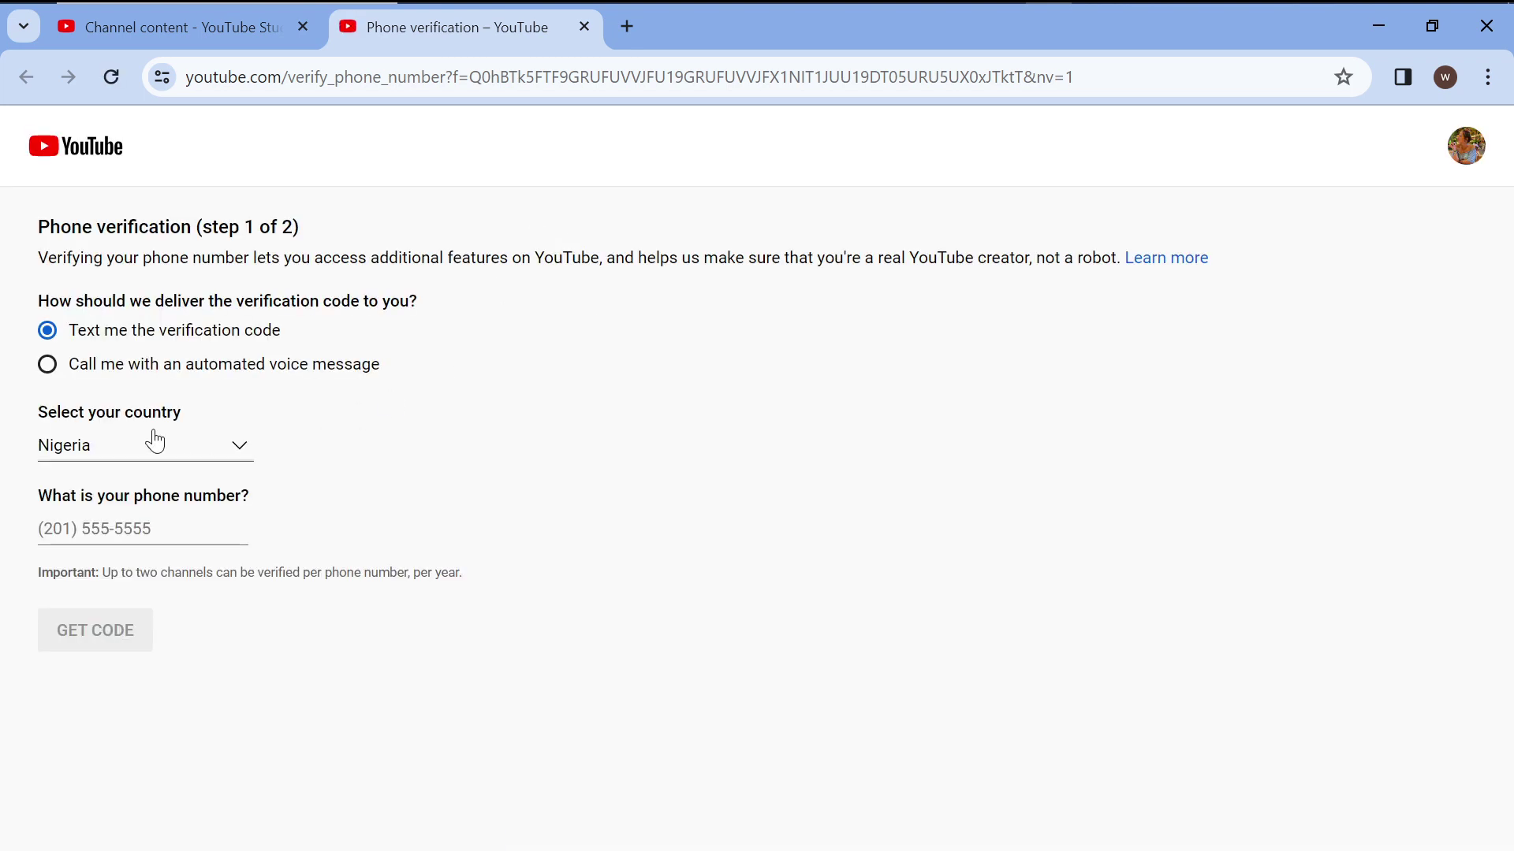
Choose automated voice call, enter a phone number, and request the verification code.
click(148, 443)
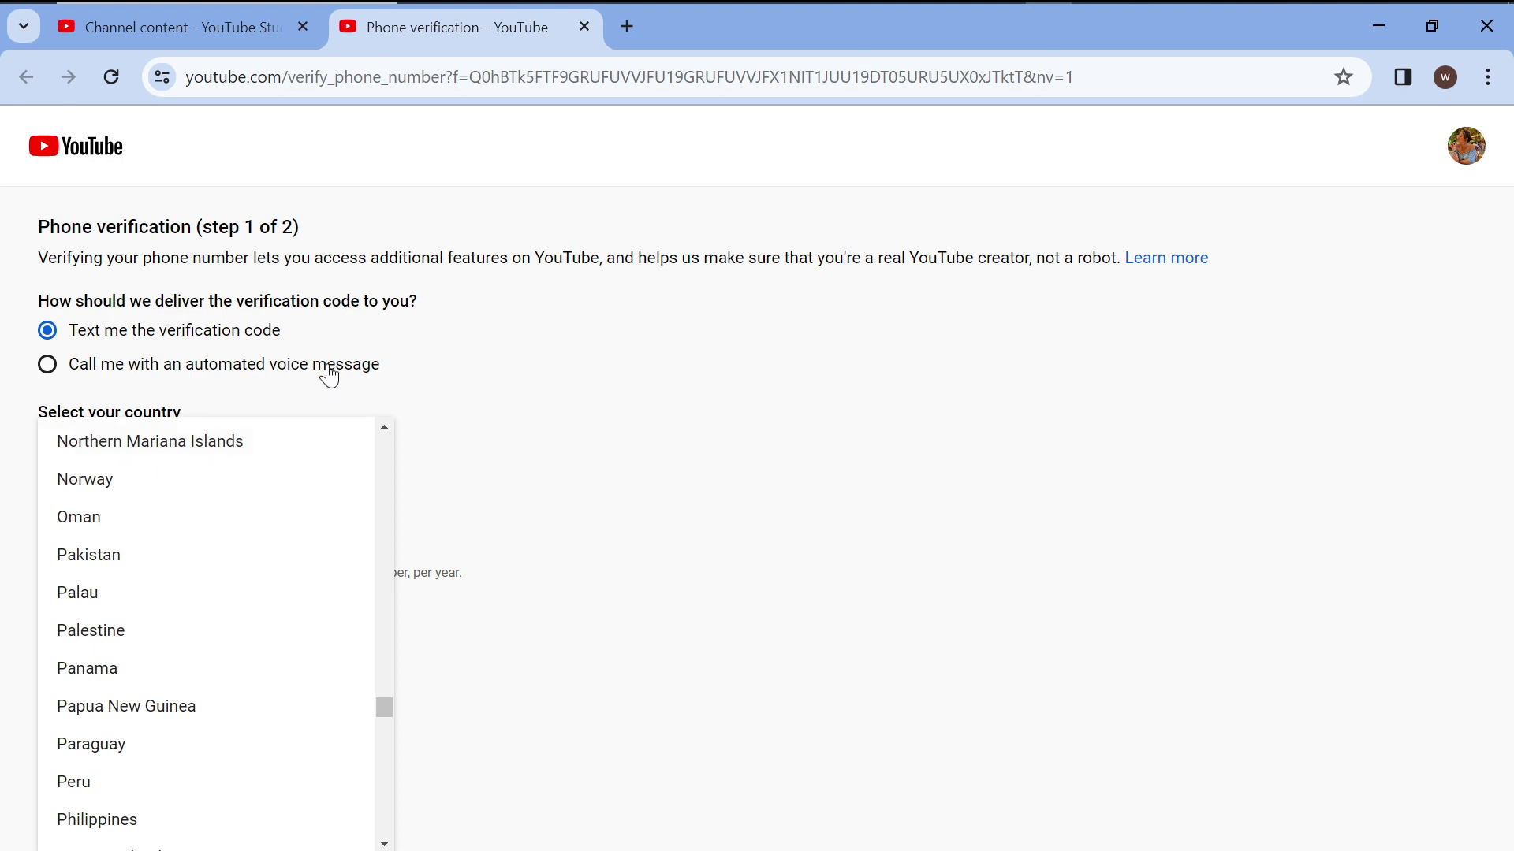
click(426, 379)
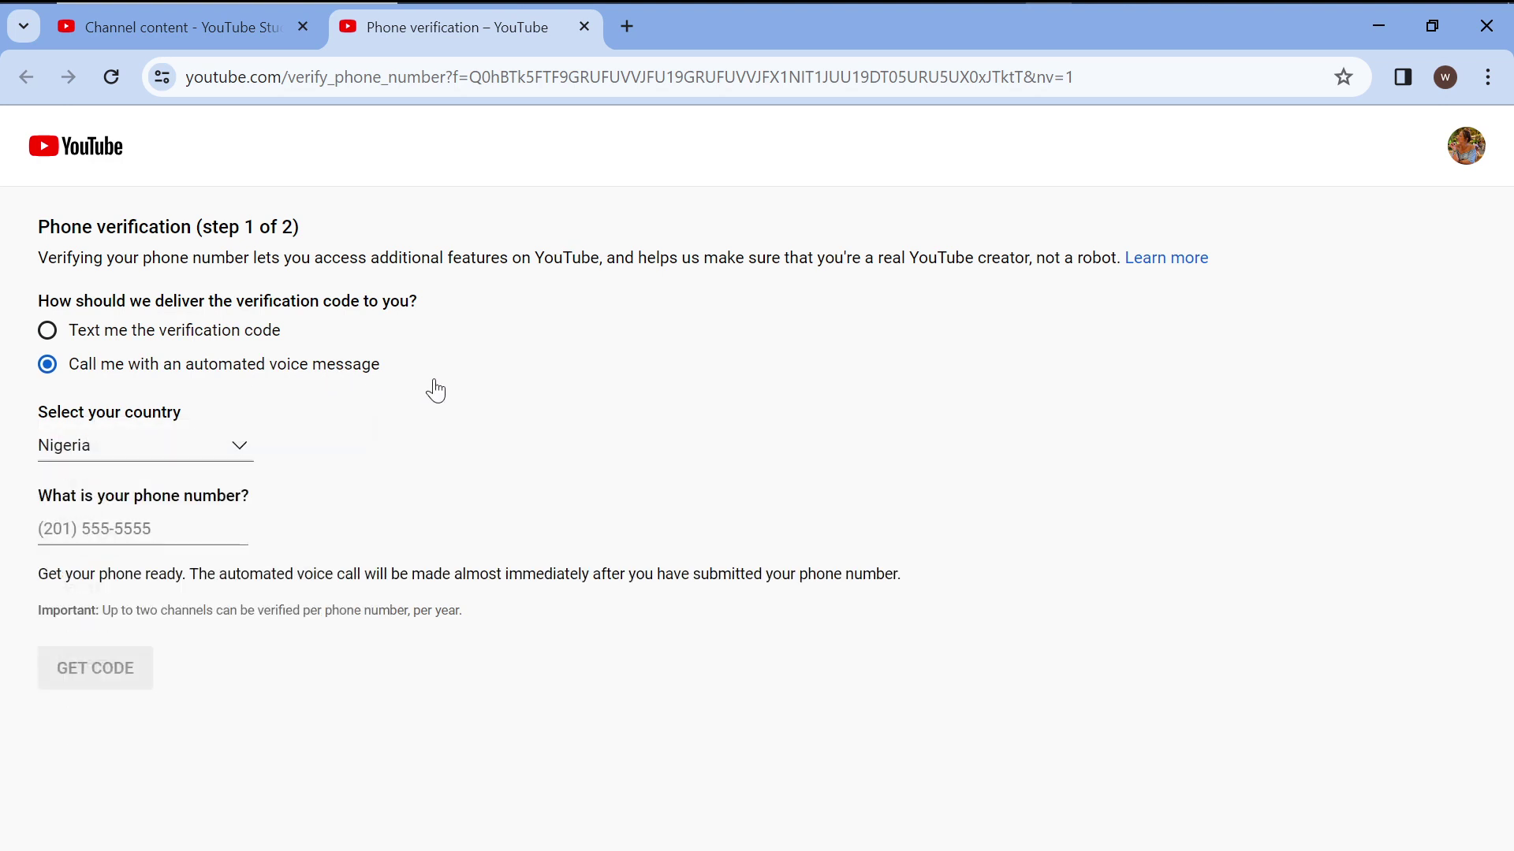
click(106, 533)
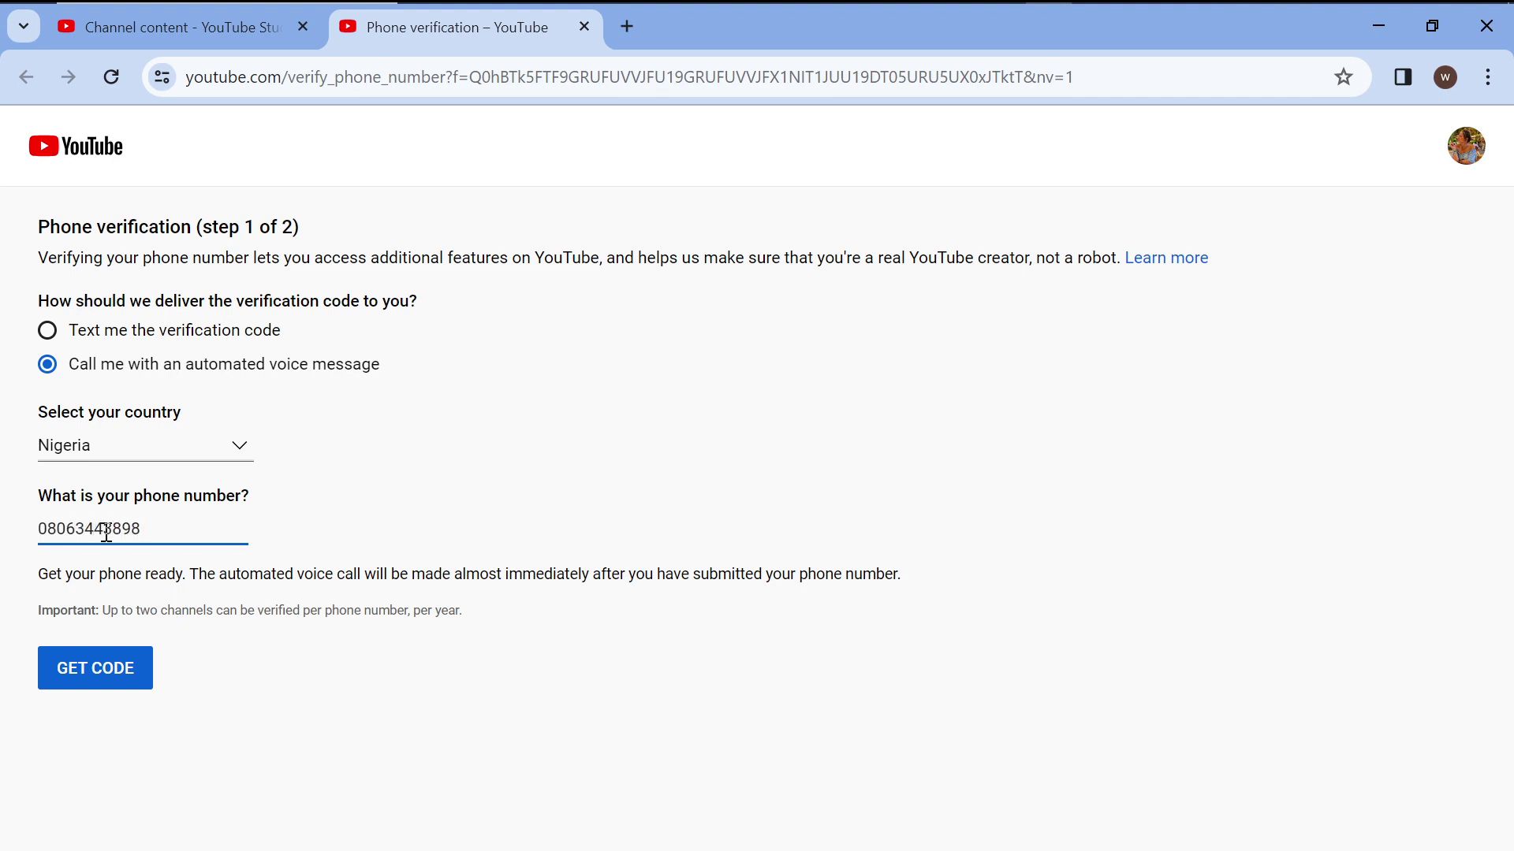
click(116, 672)
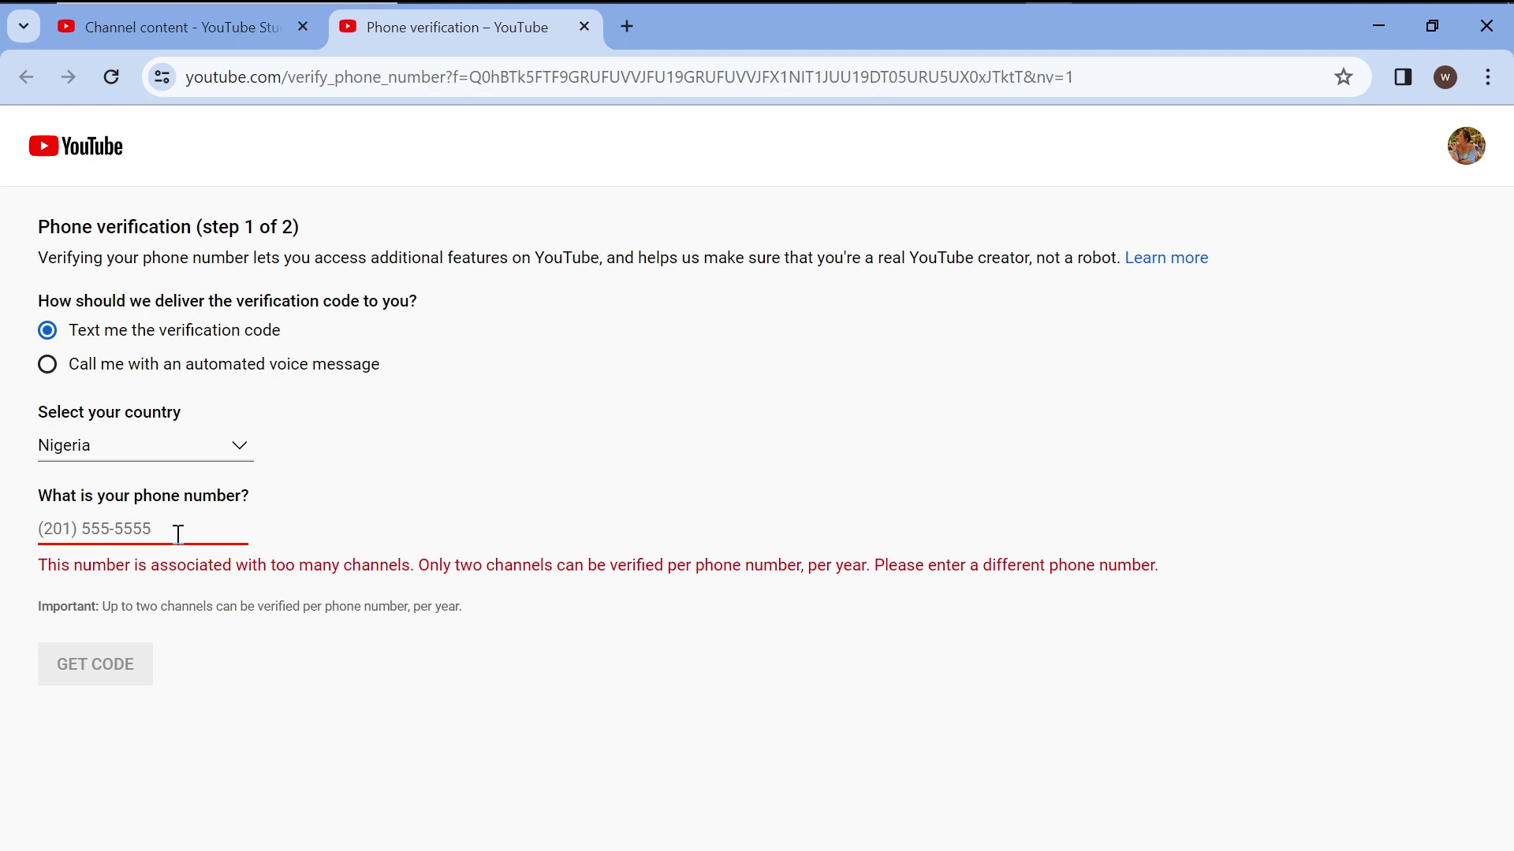
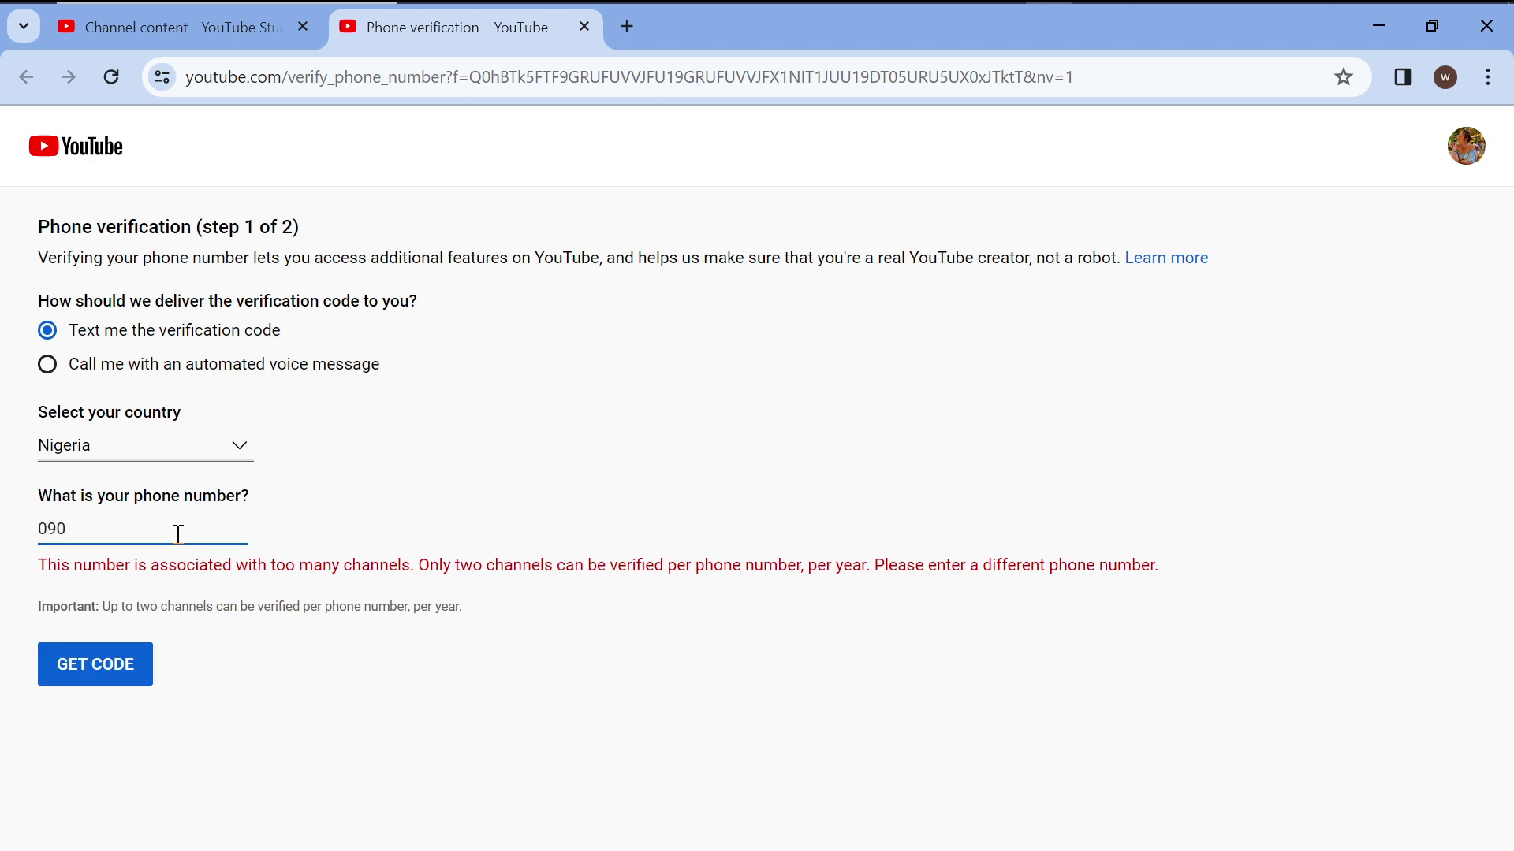
Retry with a different phone number, then return to the Channel content page in Studio.
click(110, 662)
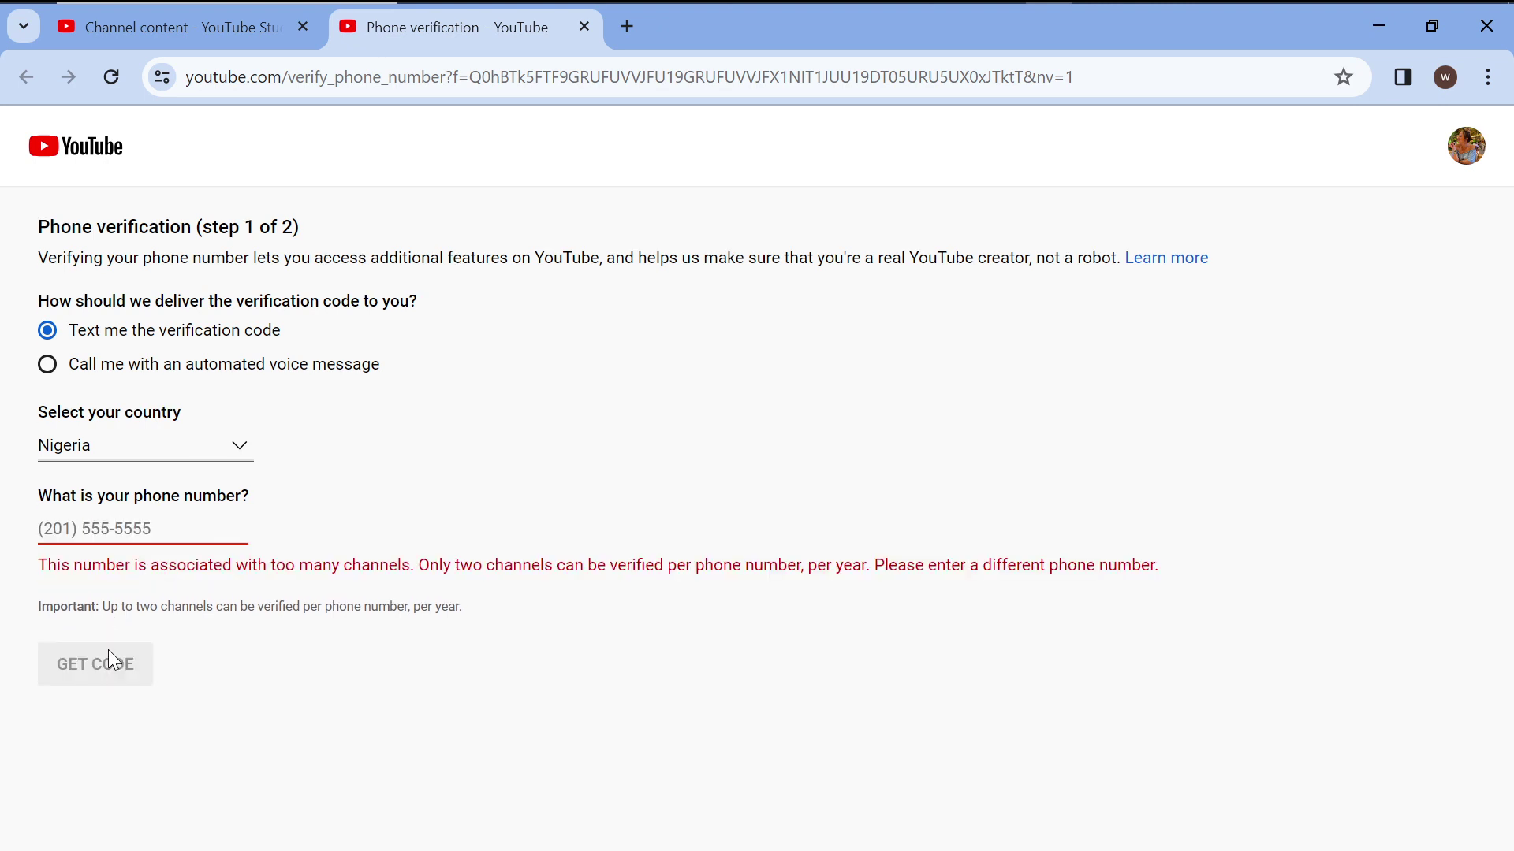
click(170, 527)
click(216, 31)
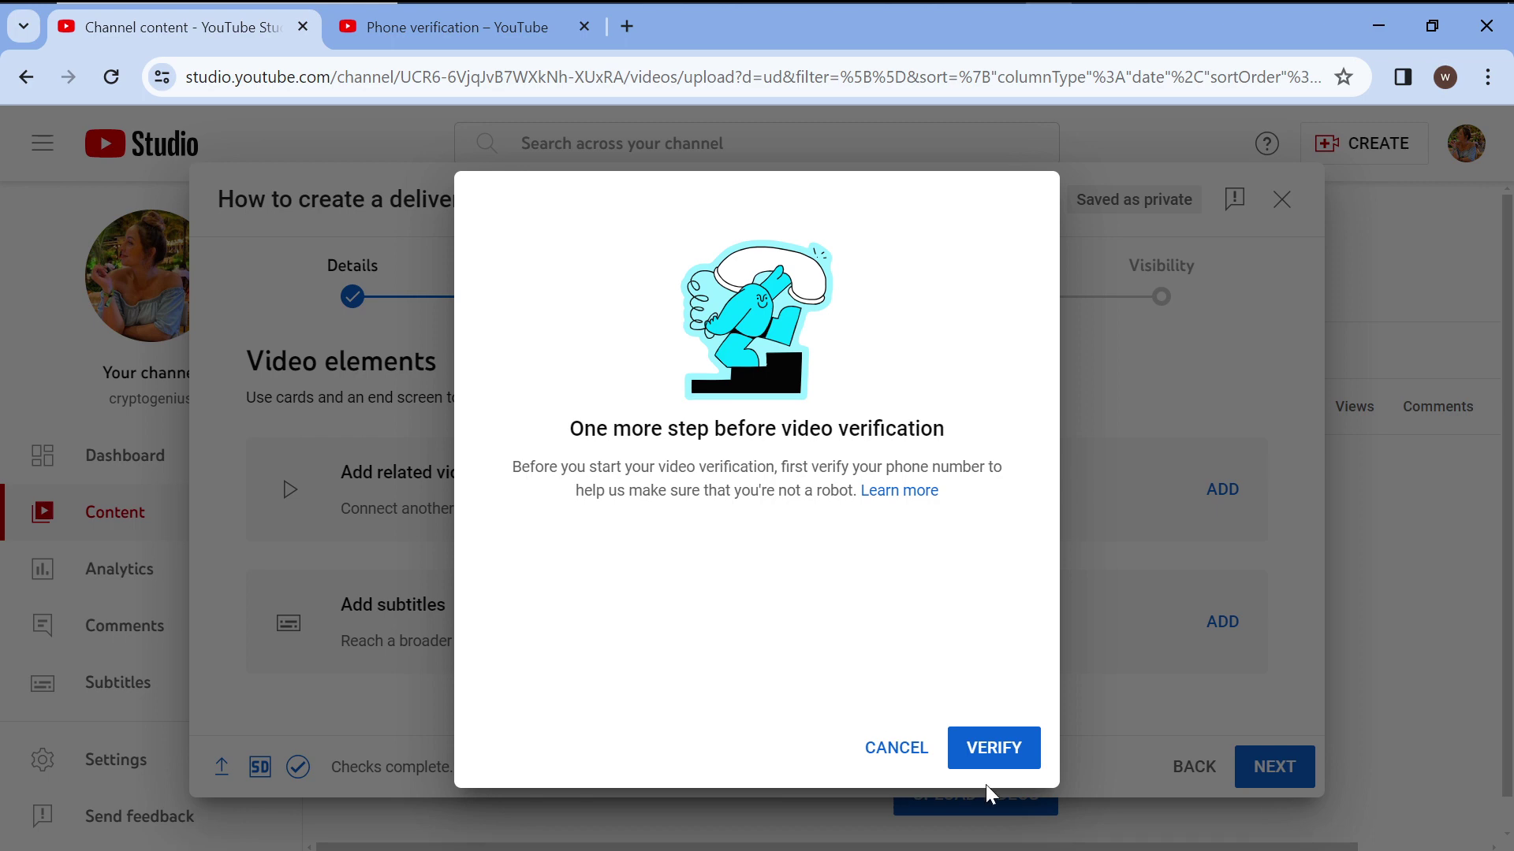
Dismiss the verify prompt, close the subtitle editor without adding subtitles, and advance to Checks.
click(899, 747)
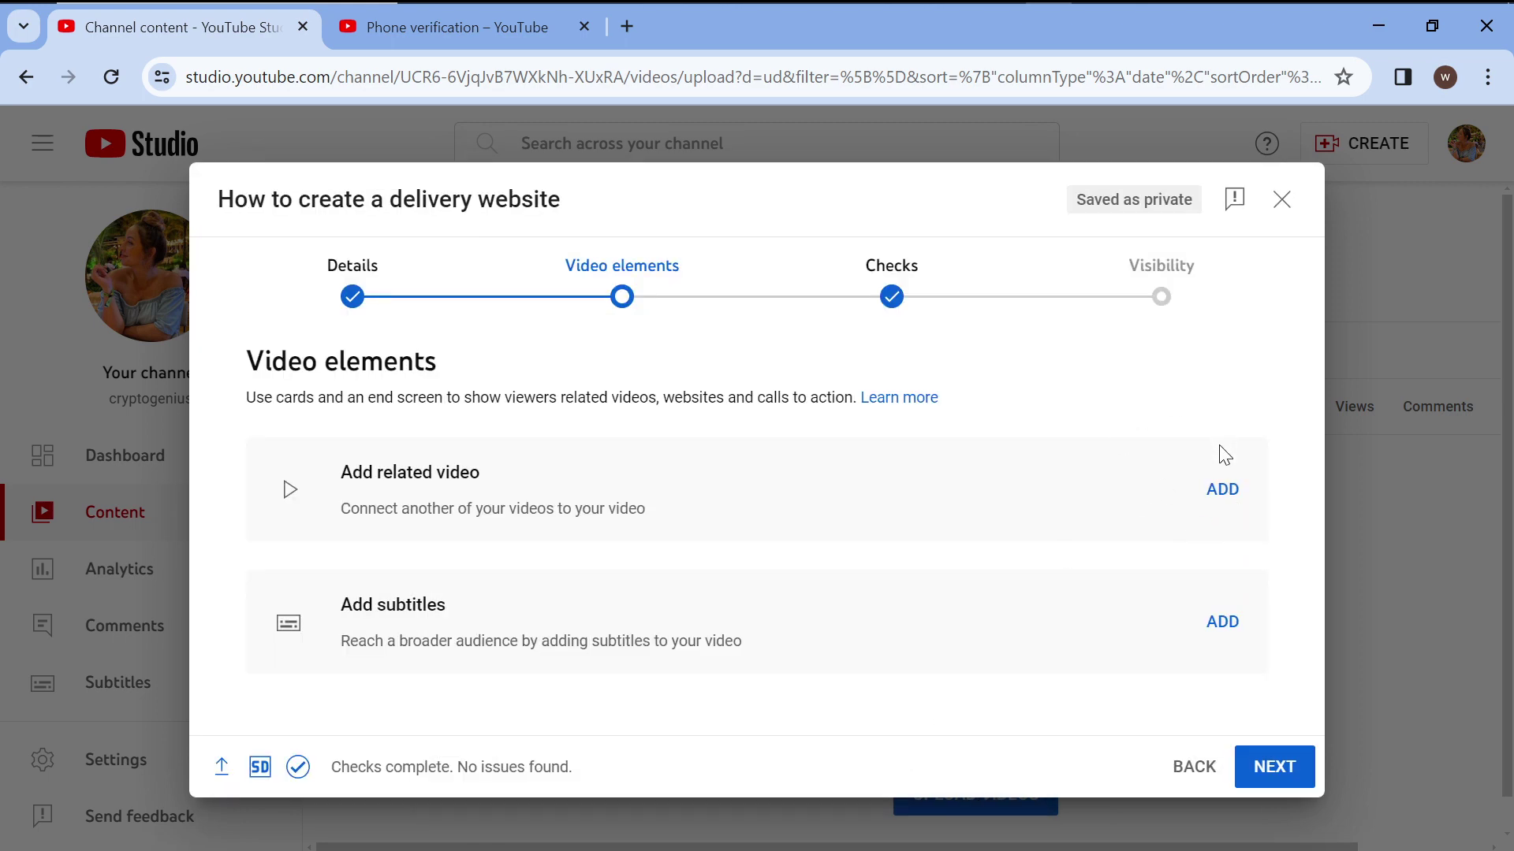
click(1222, 627)
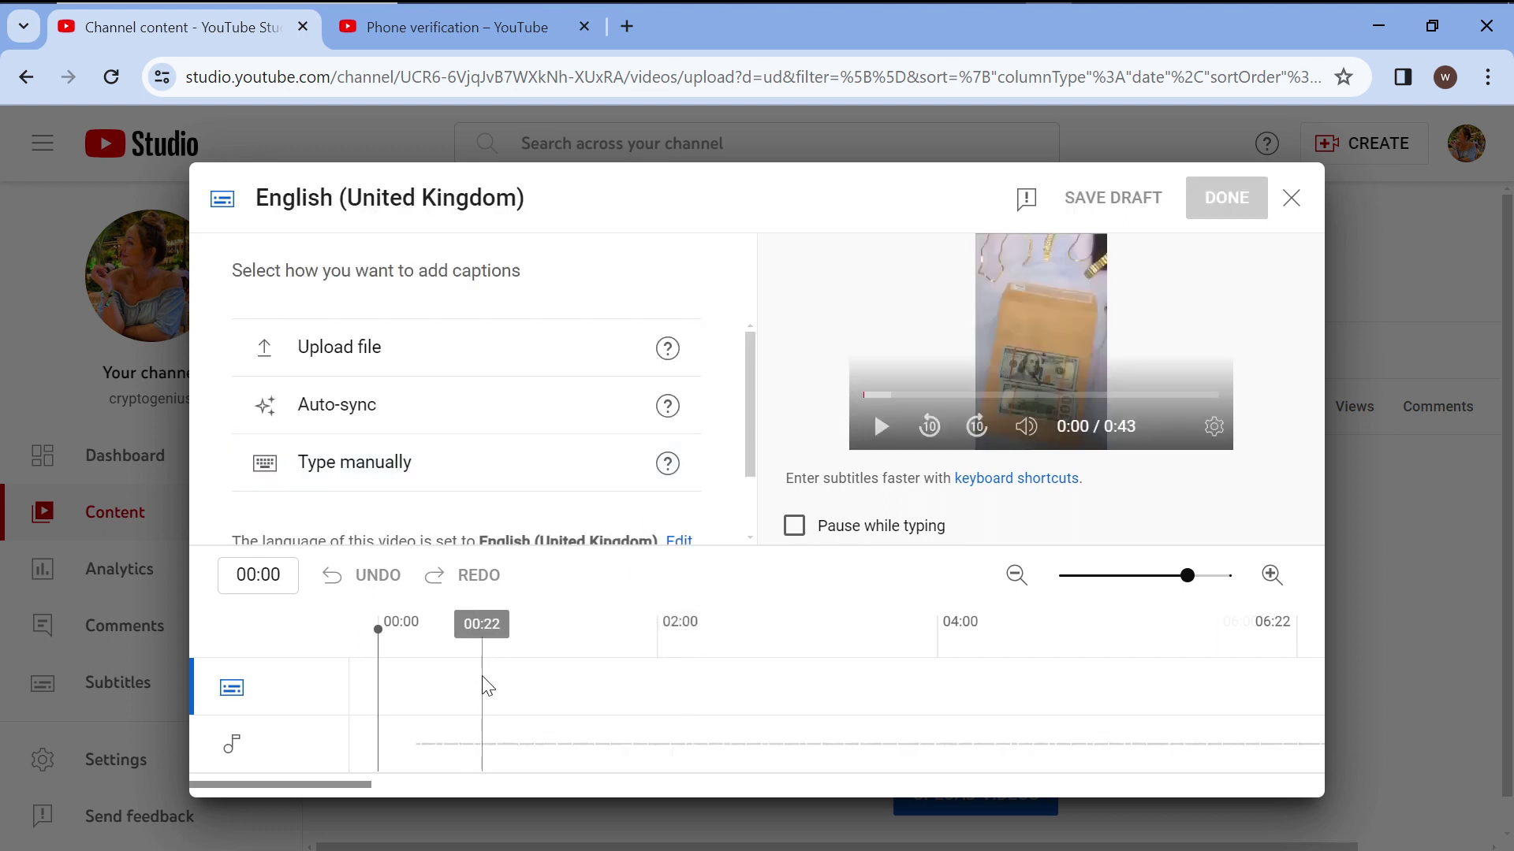
click(473, 648)
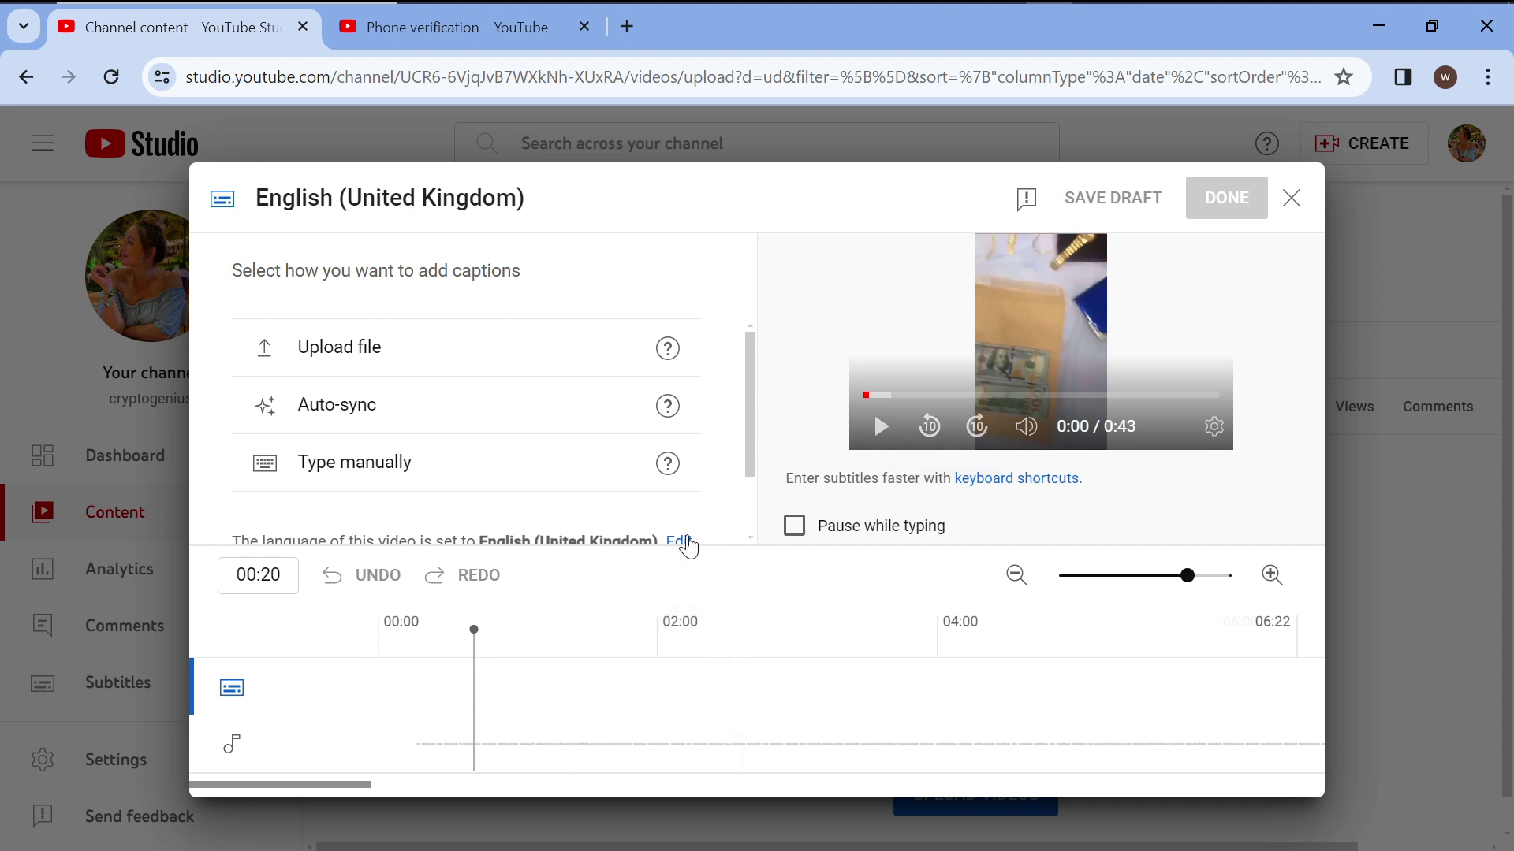
click(638, 660)
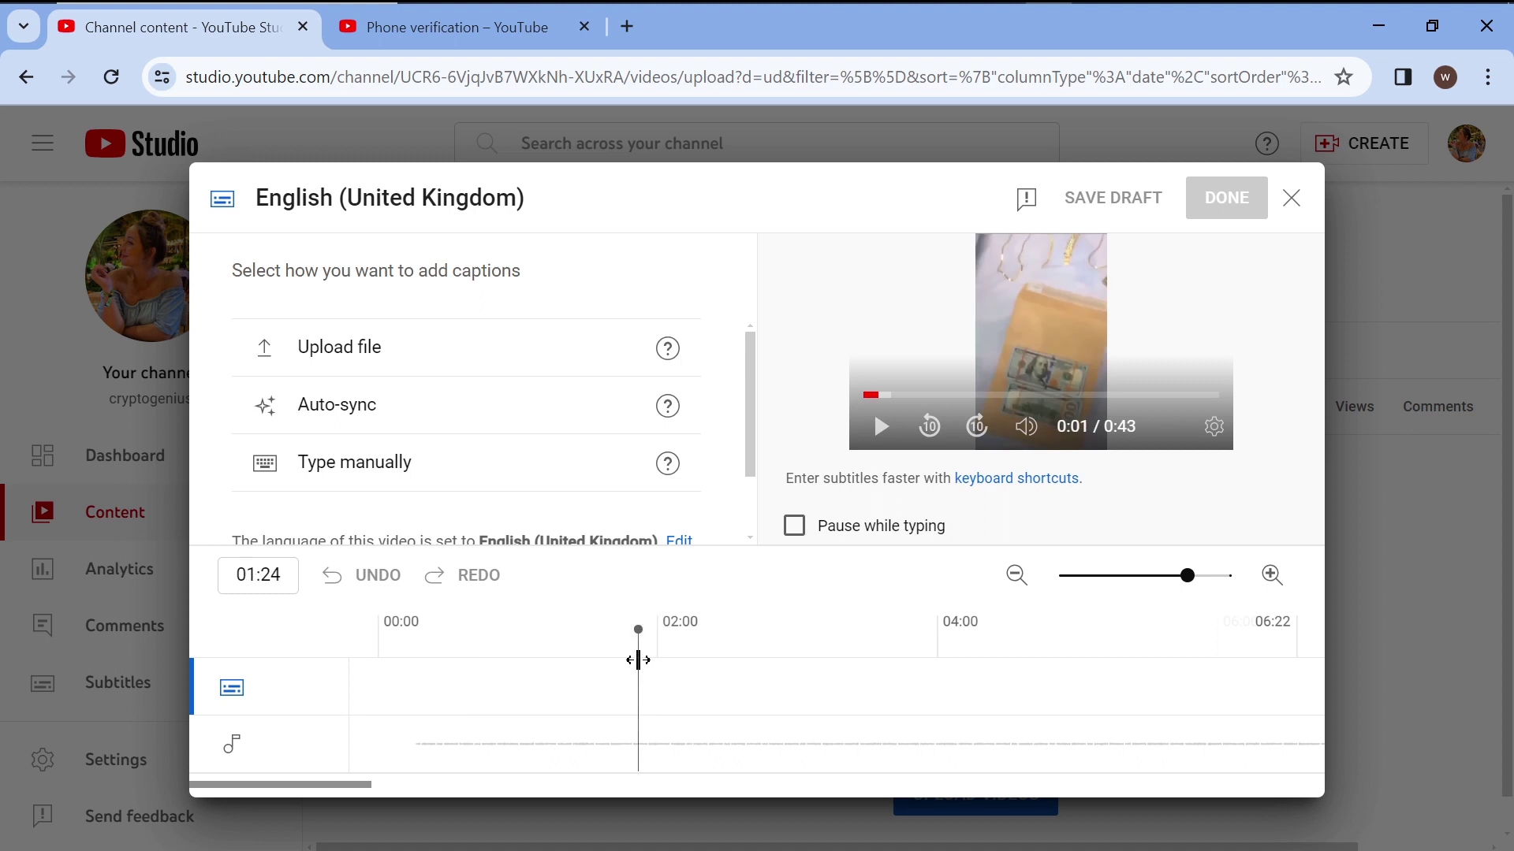
click(799, 645)
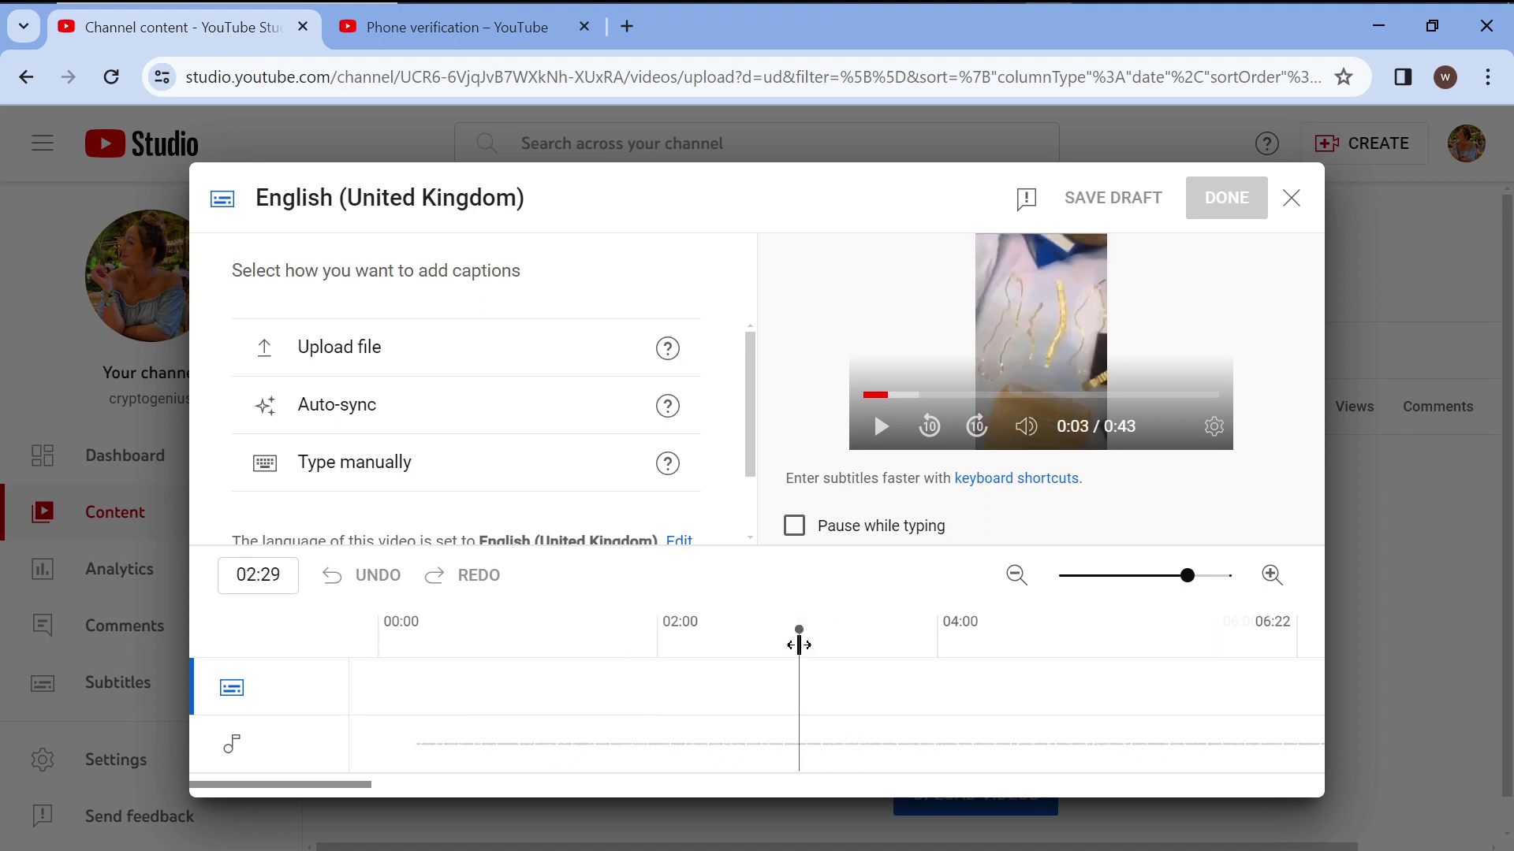
click(1292, 197)
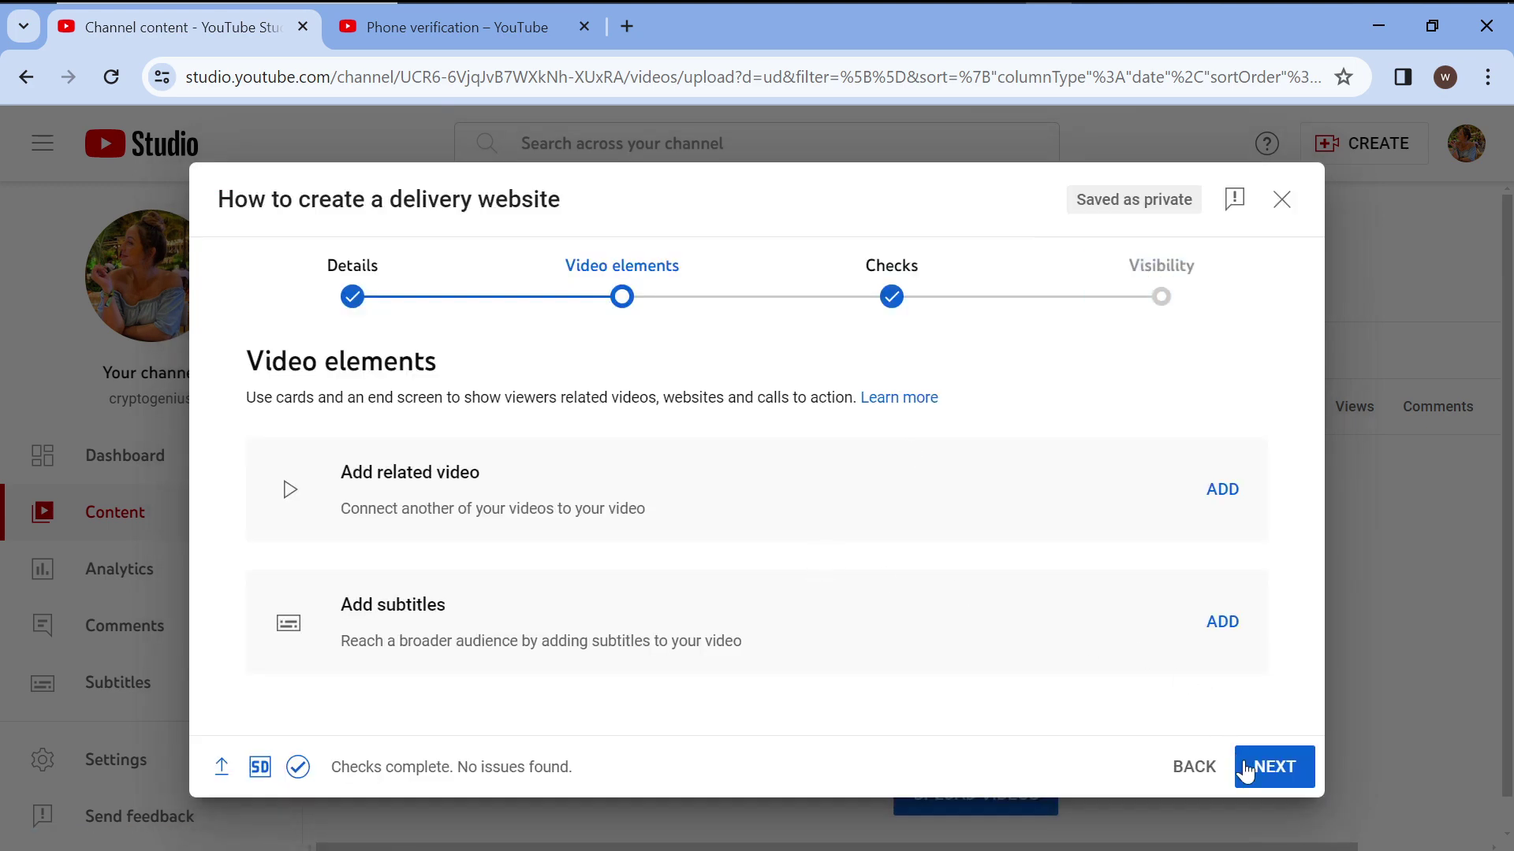
click(1271, 784)
Set the Short's visibility to Public, publish it, and close the Video published dialog.
click(1272, 785)
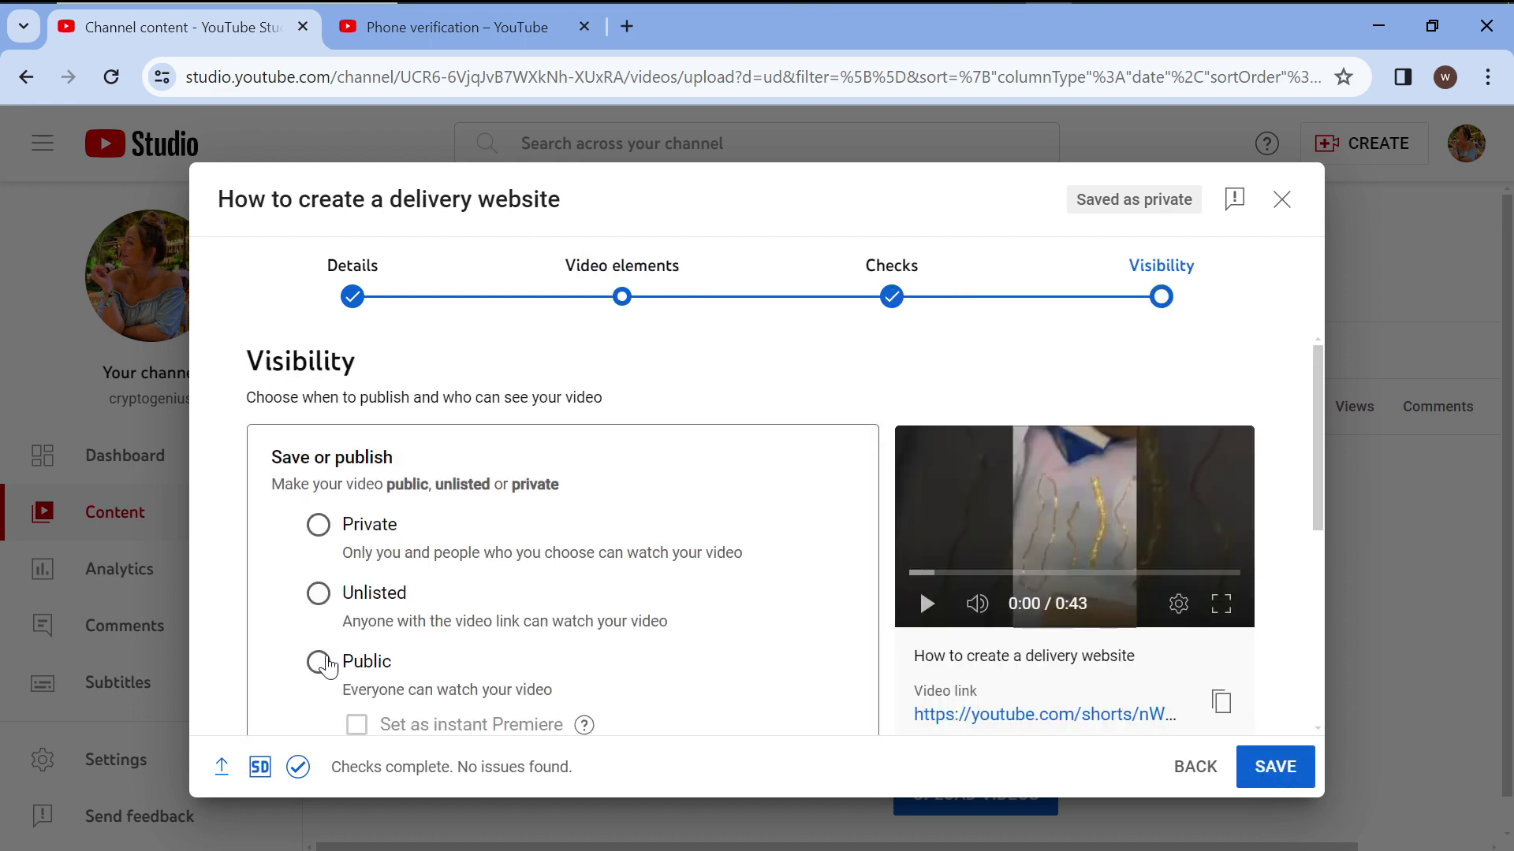
click(321, 662)
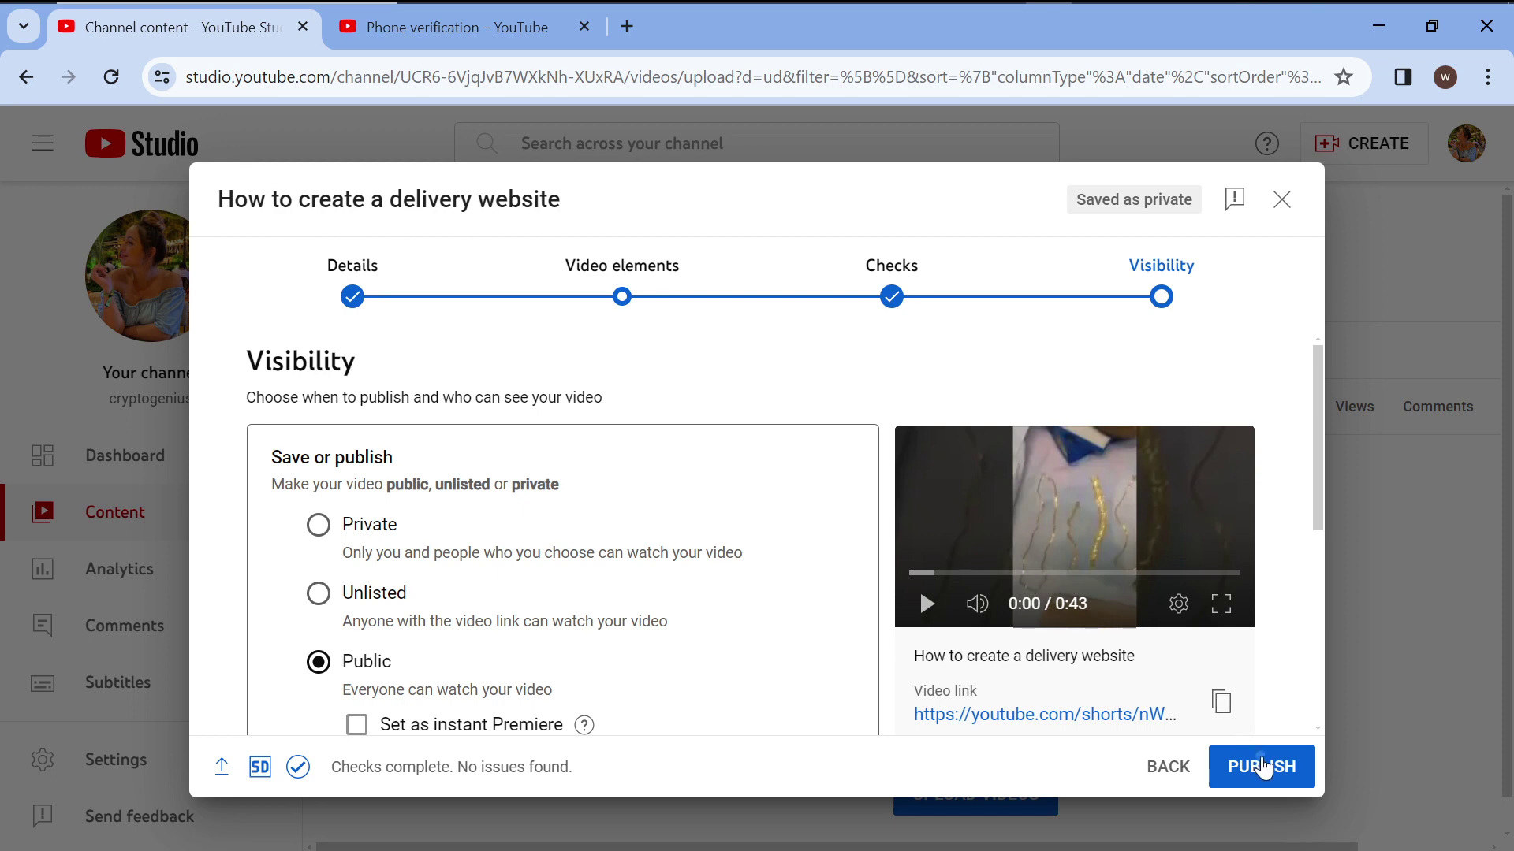
click(1261, 765)
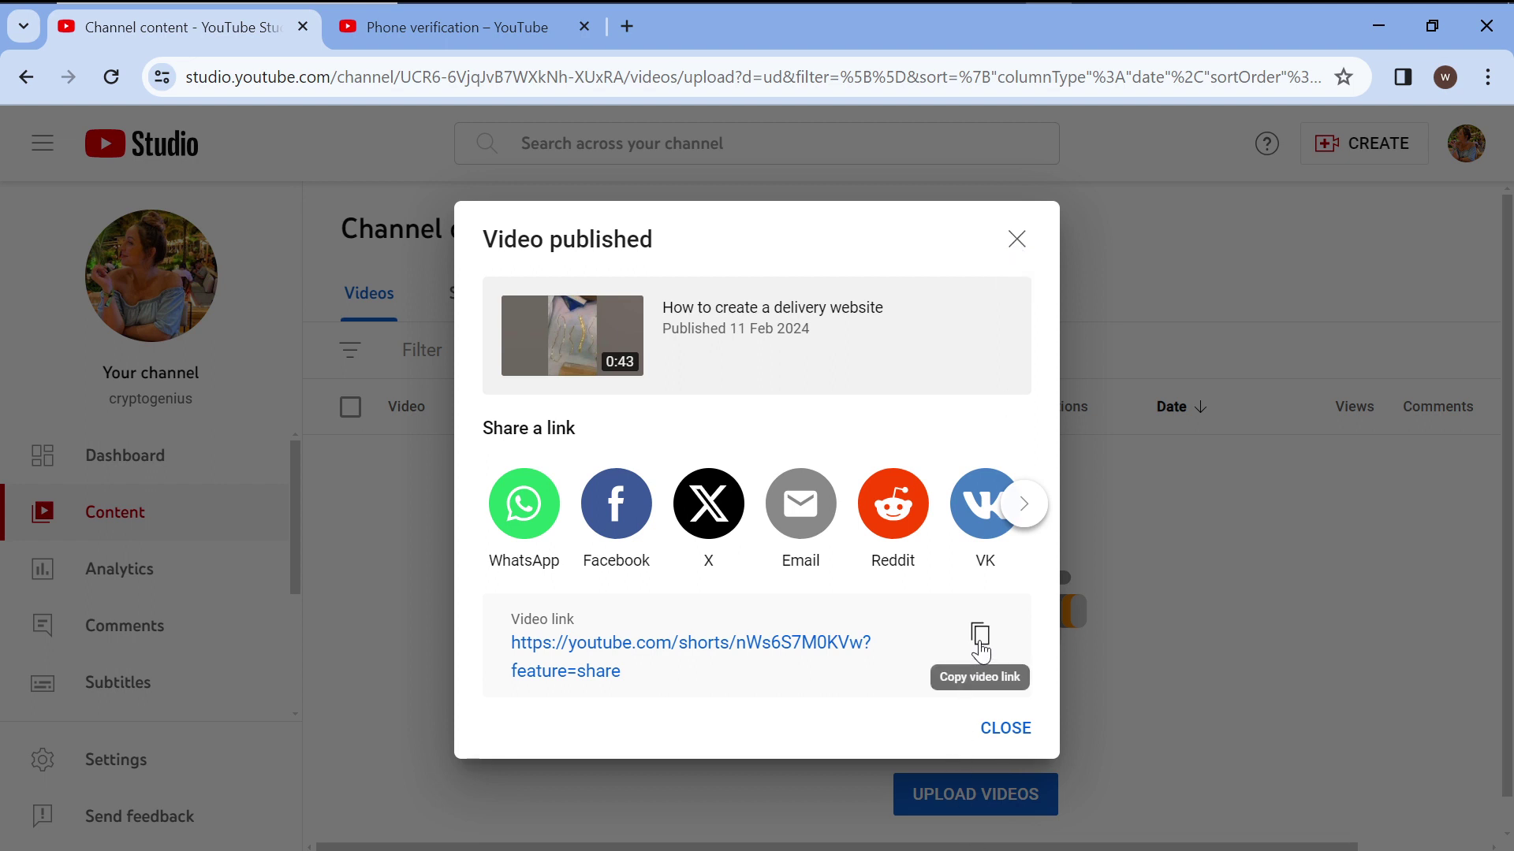
click(1017, 239)
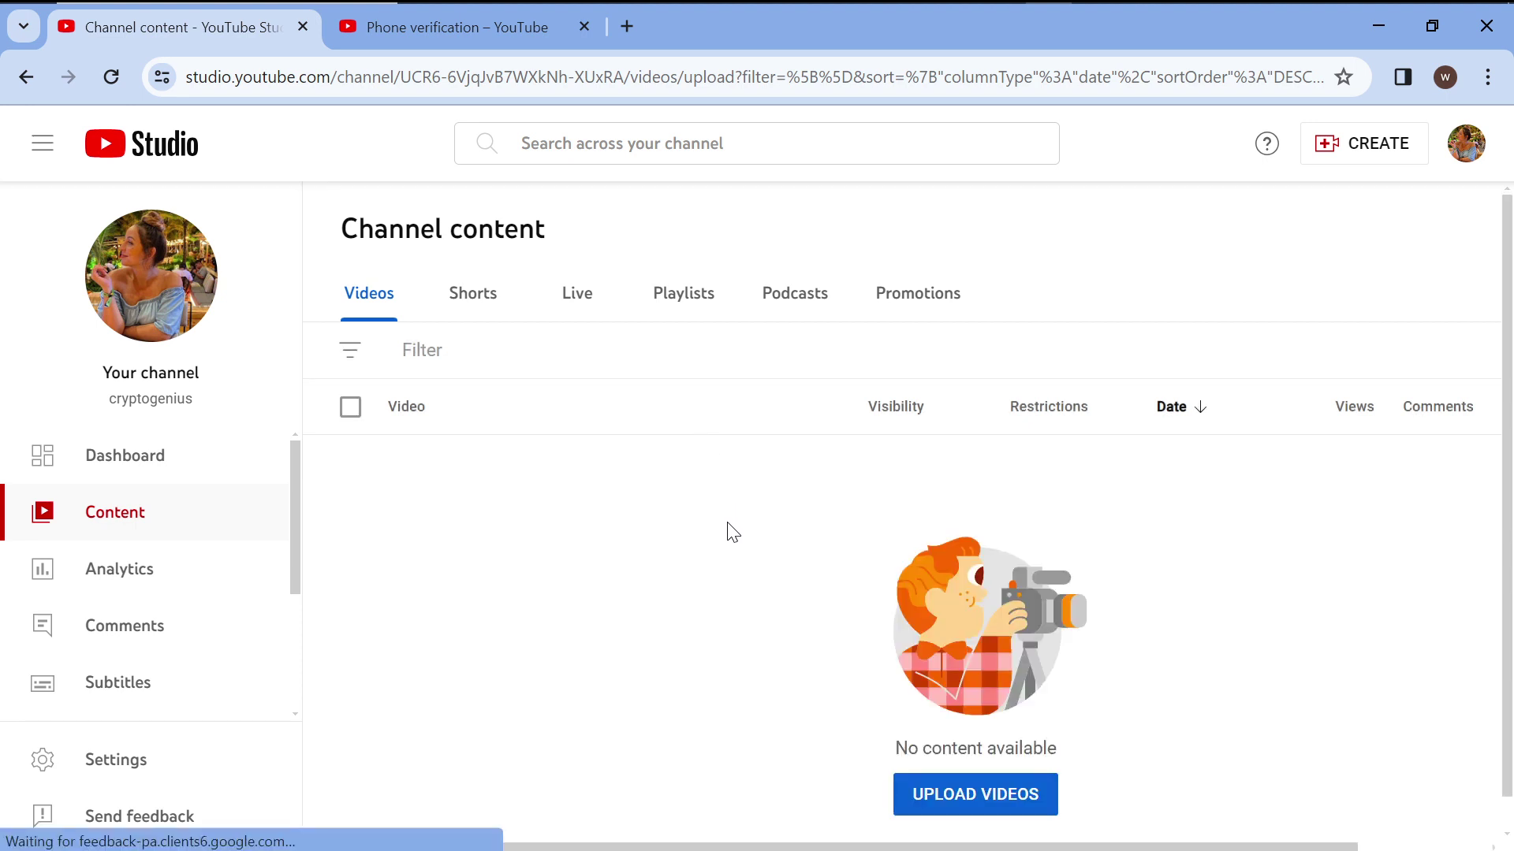
Verify 'How to create a delivery website' is listed as Public in Shorts, then switch to OBS.
click(467, 306)
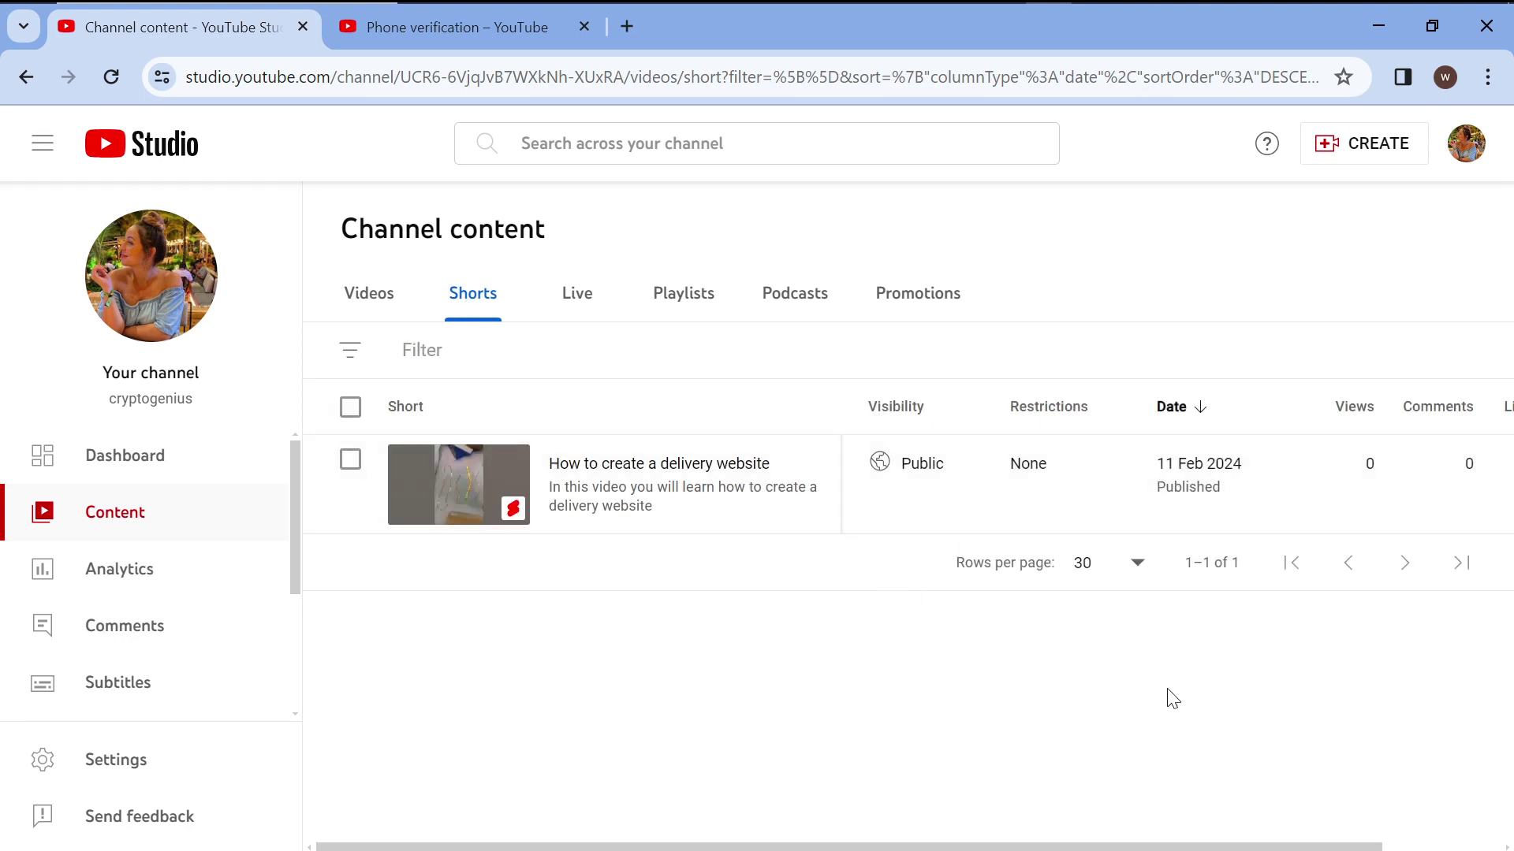
scroll(1371, 465, right, 2)
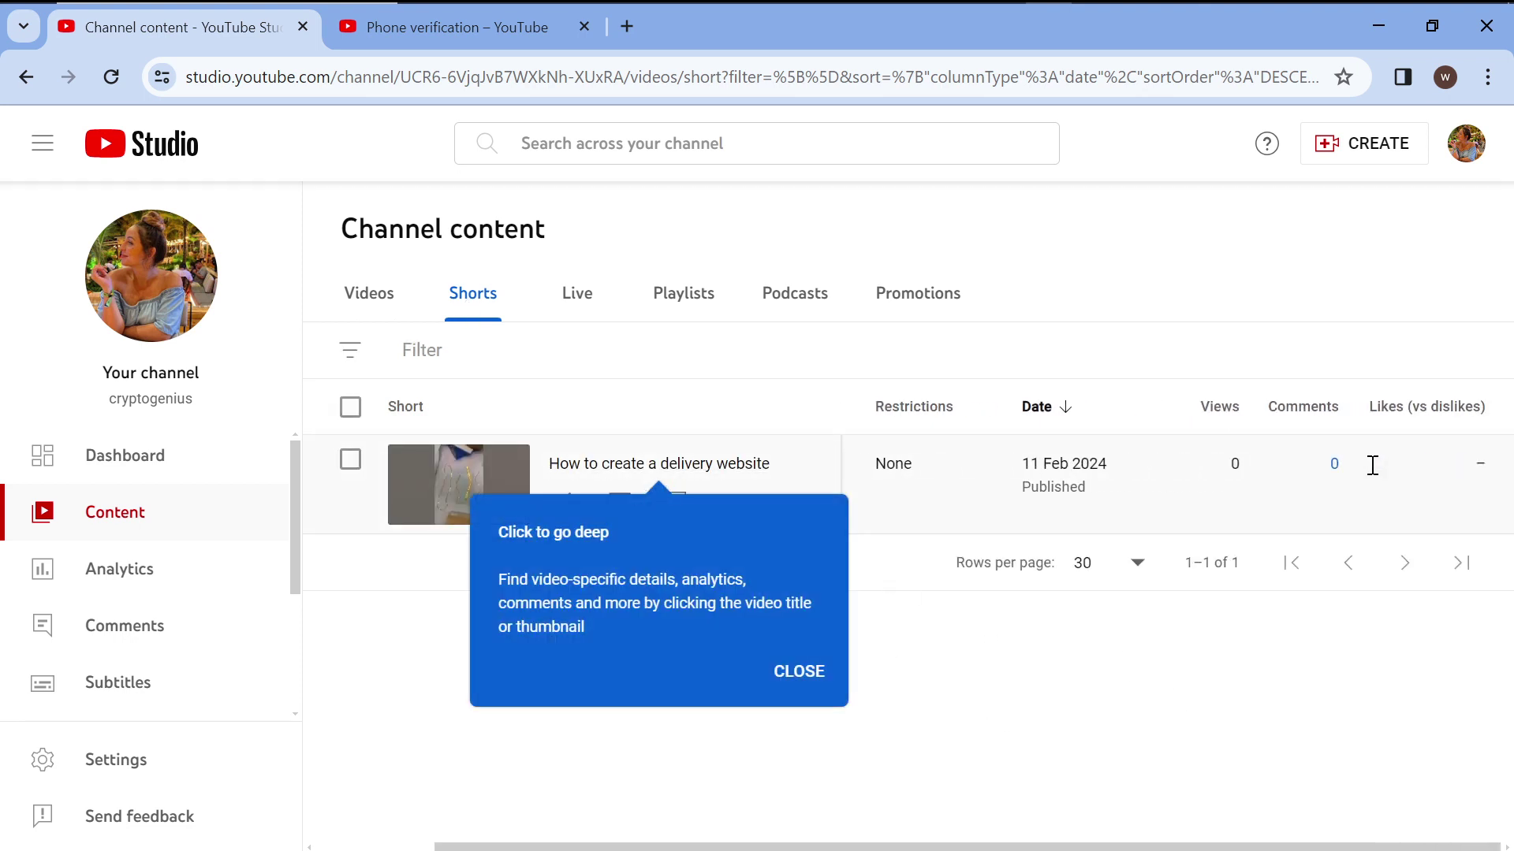
scroll(1370, 464, left, 2)
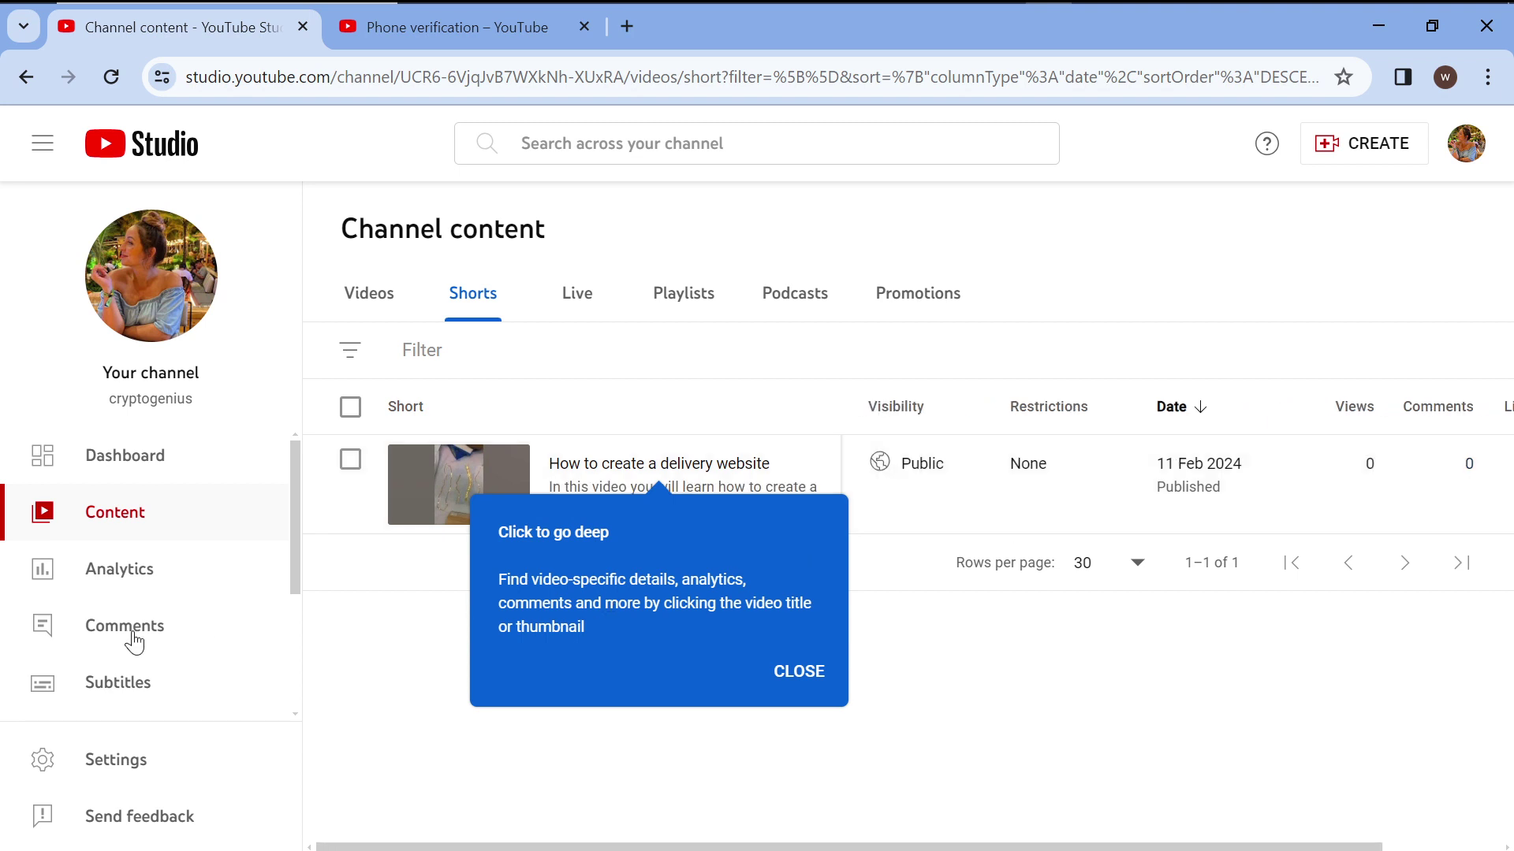
click(797, 672)
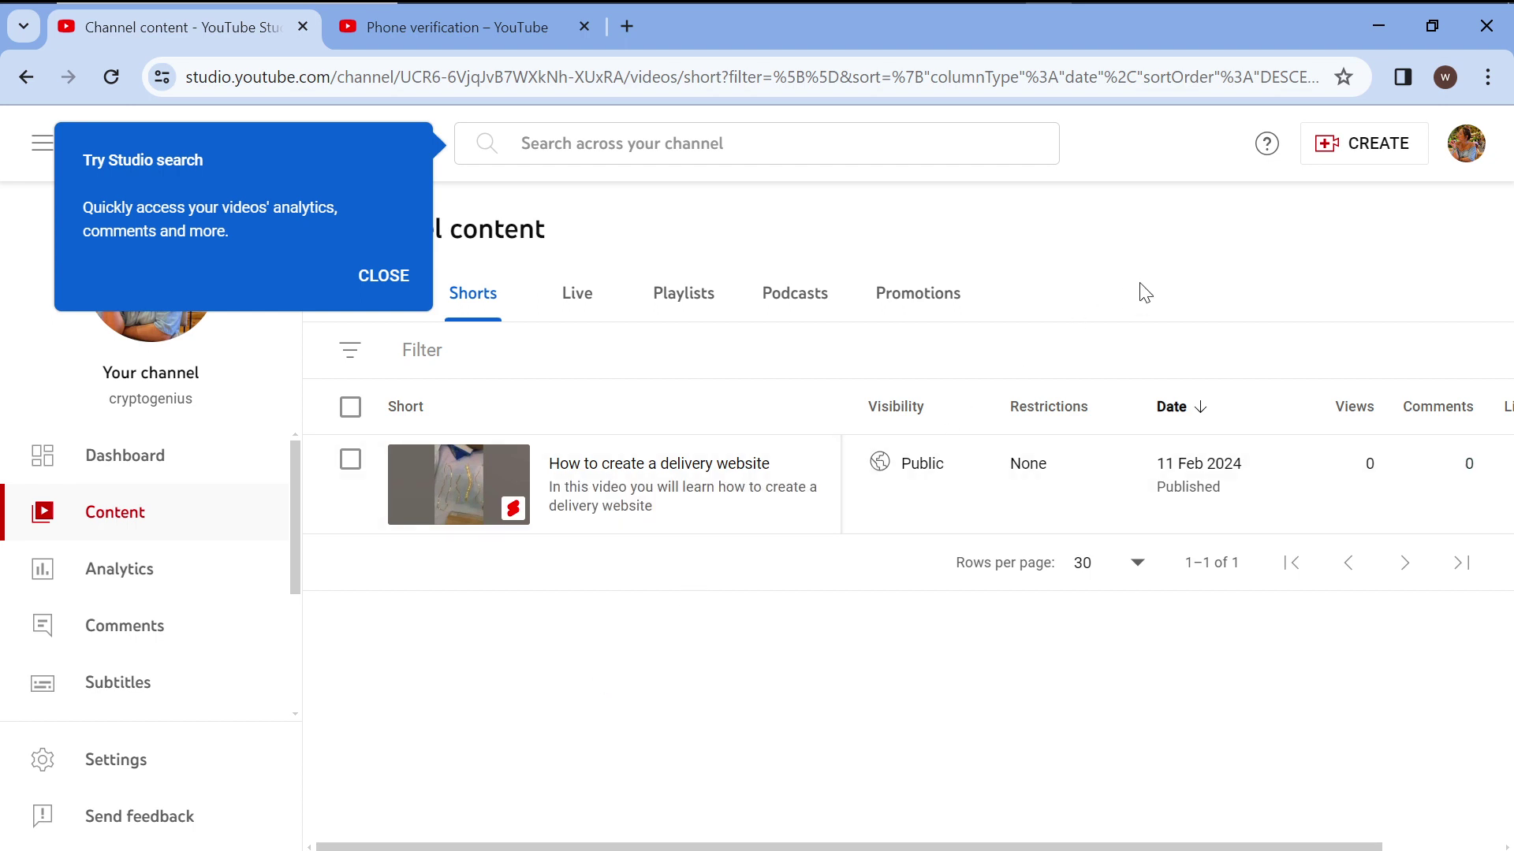
mouse_move(1198, 2)
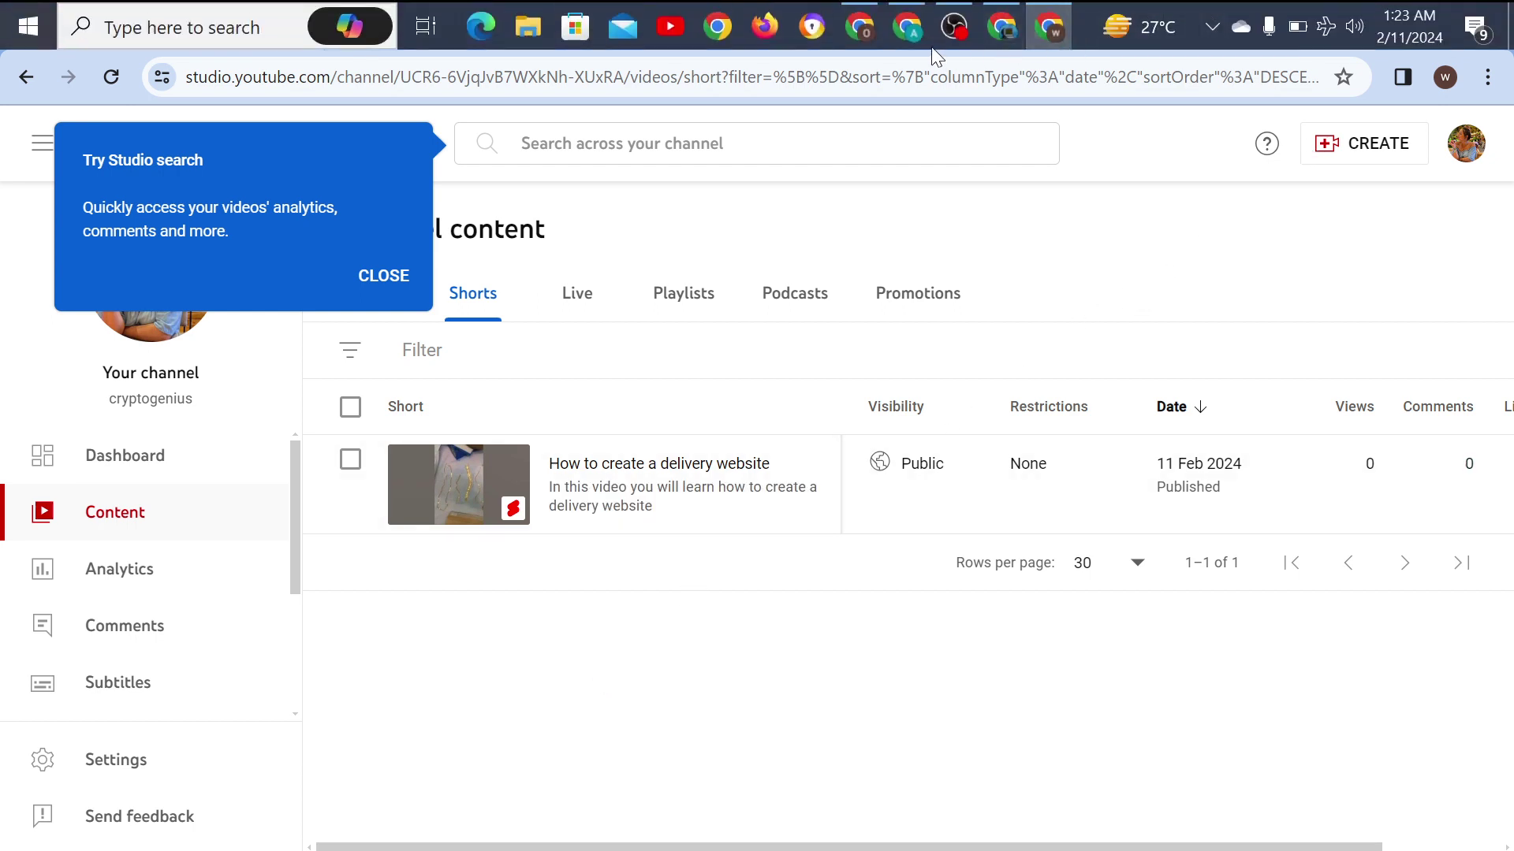
click(943, 22)
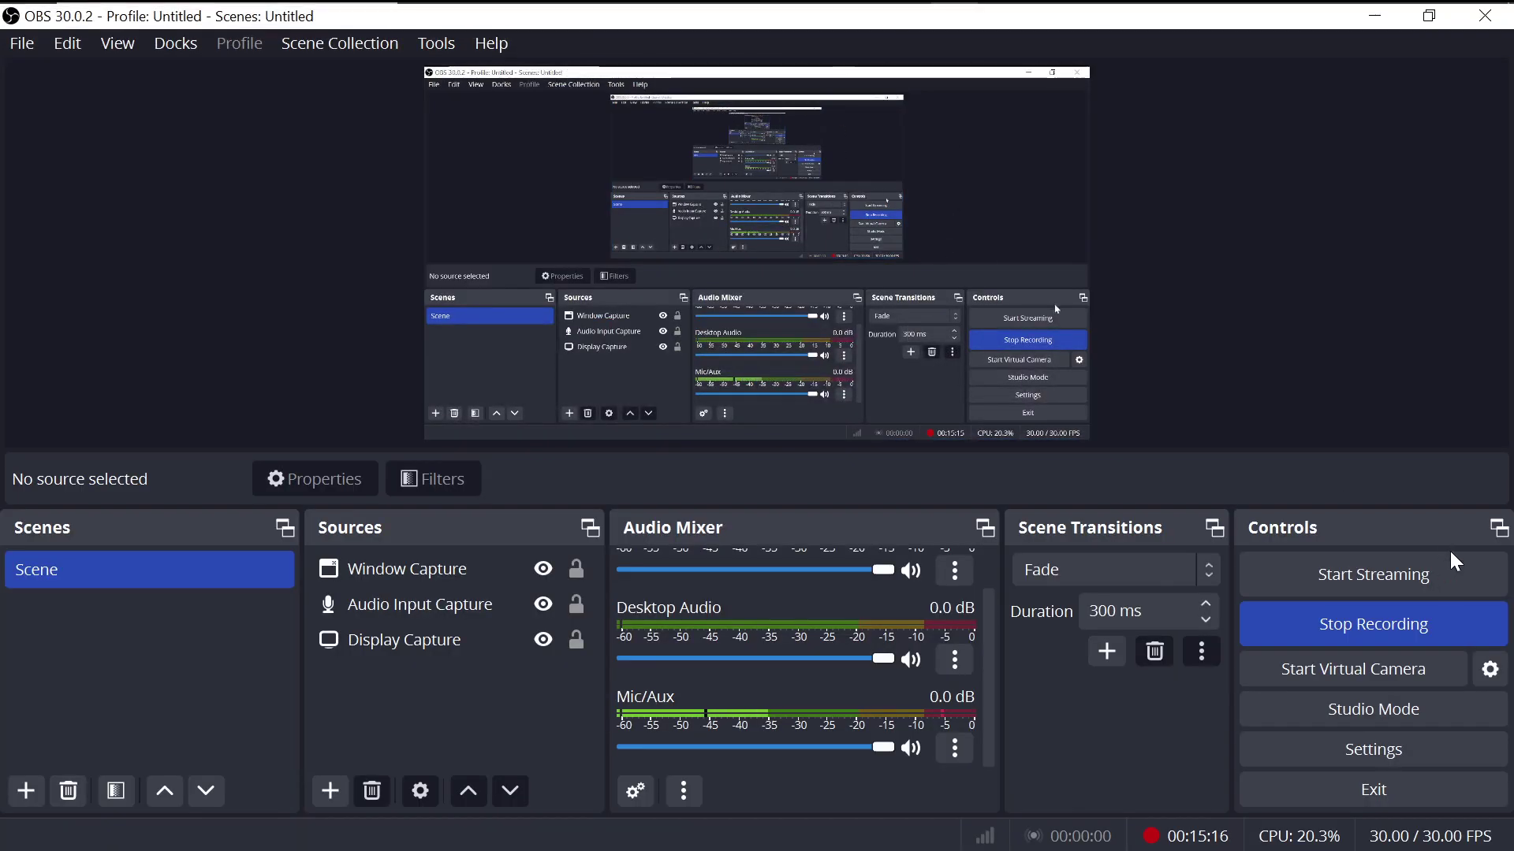